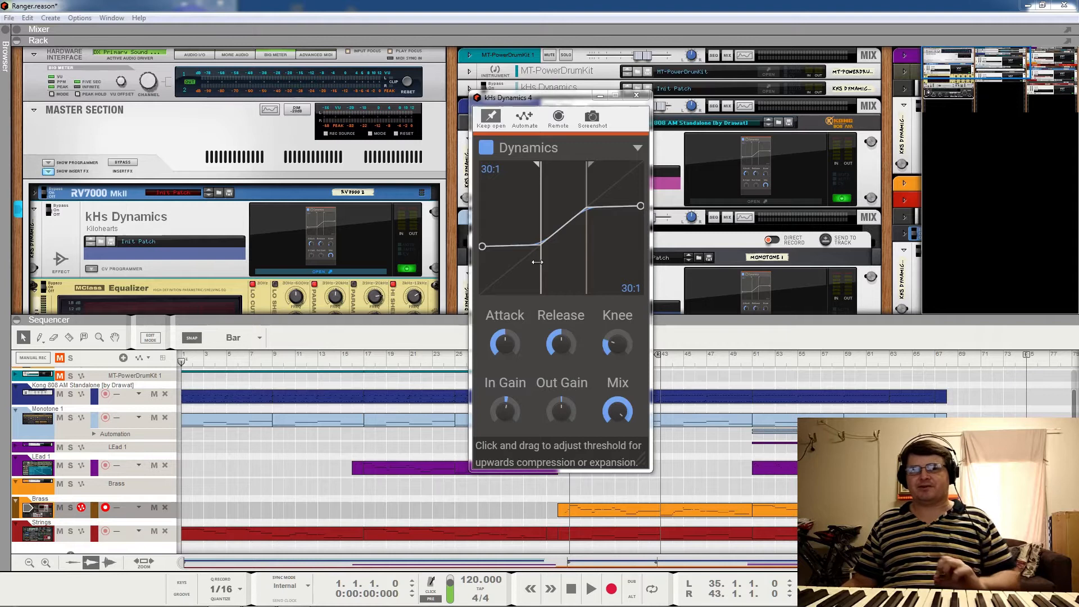
# Play the song from the start, closing the open kHs Dynamics window and then reopening the master section's kHs Dynamics
pyautogui.click(636, 95)
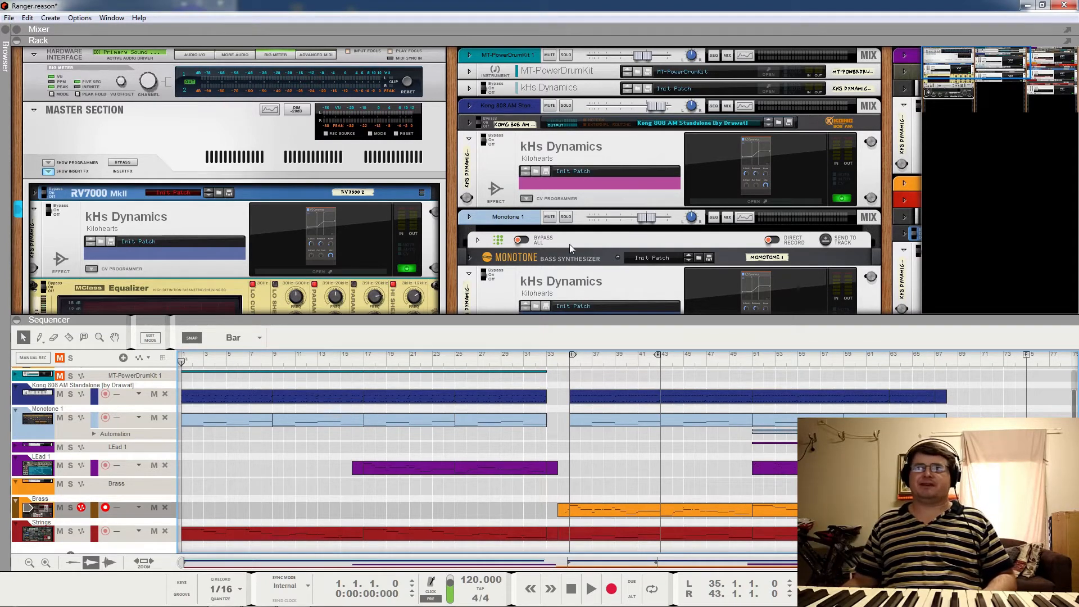
pyautogui.press('space')
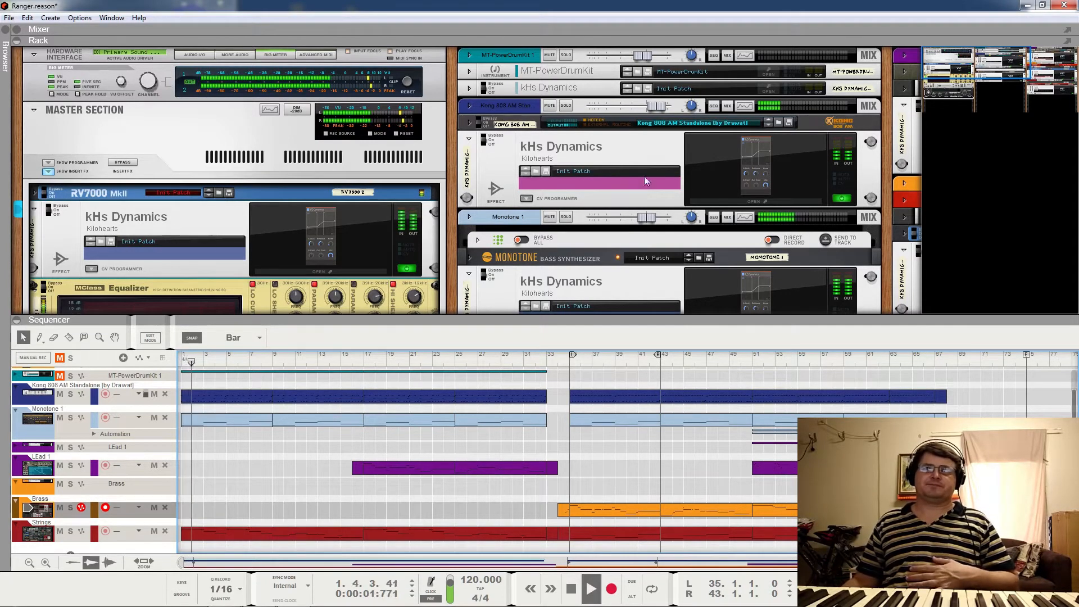
pyautogui.moveTo(963, 65)
pyautogui.mouseDown()
pyautogui.moveTo(970, 75)
pyautogui.moveTo(1055, 62)
pyautogui.moveTo(1065, 91)
pyautogui.moveTo(1060, 58)
pyautogui.moveTo(968, 58)
pyautogui.mouseUp()
pyautogui.doubleClick(328, 232)
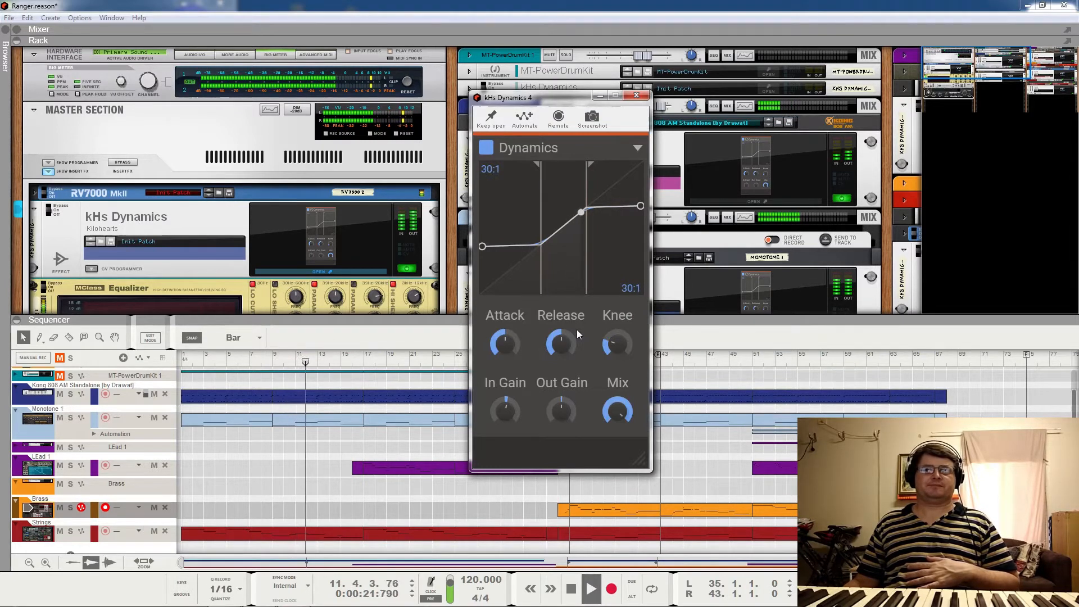
# Audition the song from about bars 17, 34, 51 and 64 with the Dynamics window moved aside, then stop playback
pyautogui.click(363, 362)
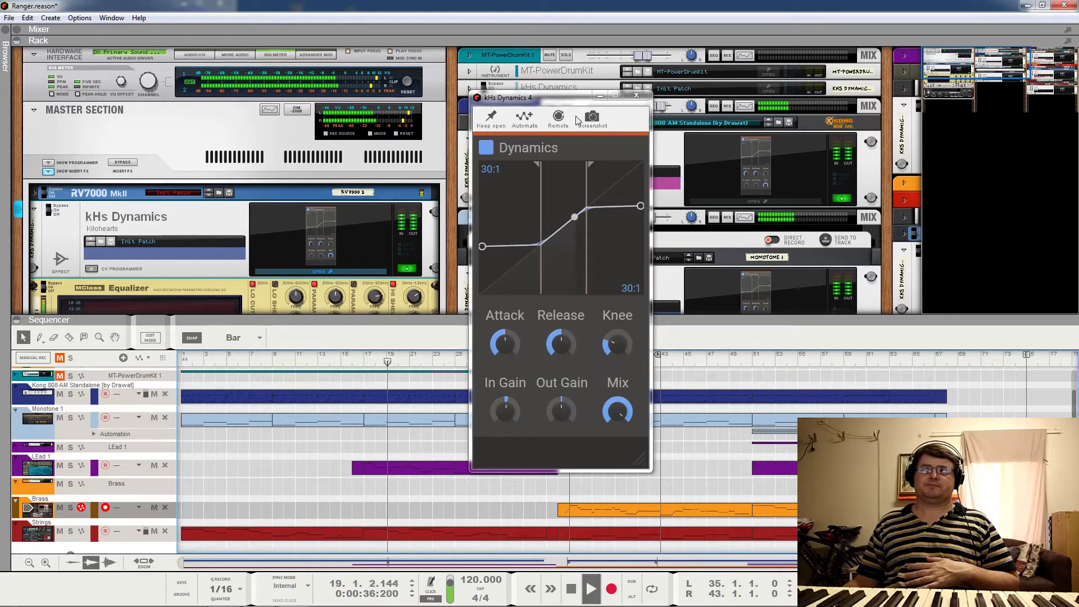
pyautogui.moveTo(562, 96); pyautogui.dragTo(470, 82)
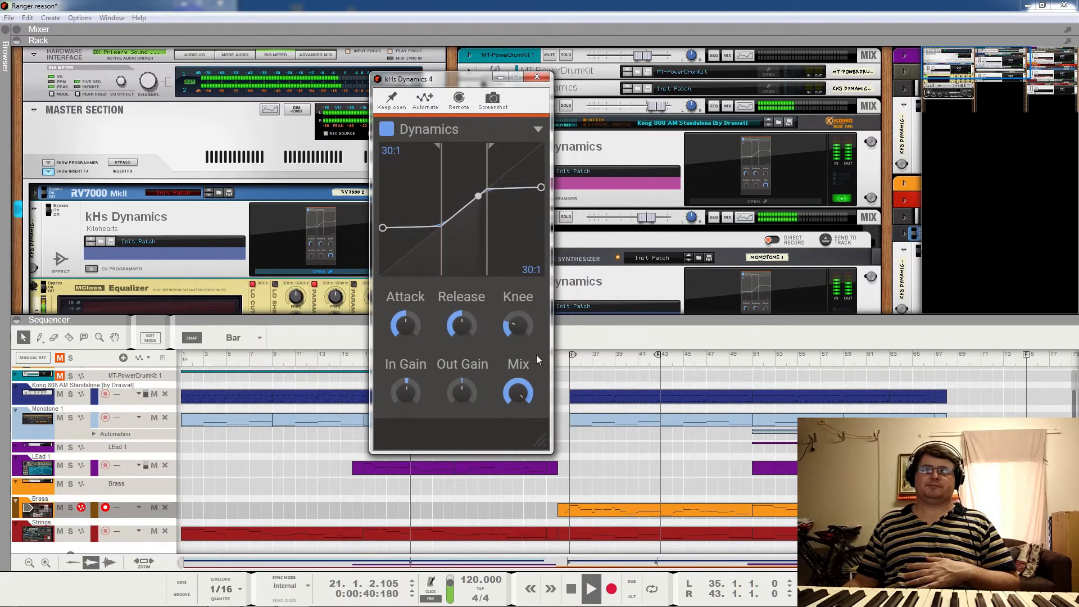
pyautogui.click(558, 358)
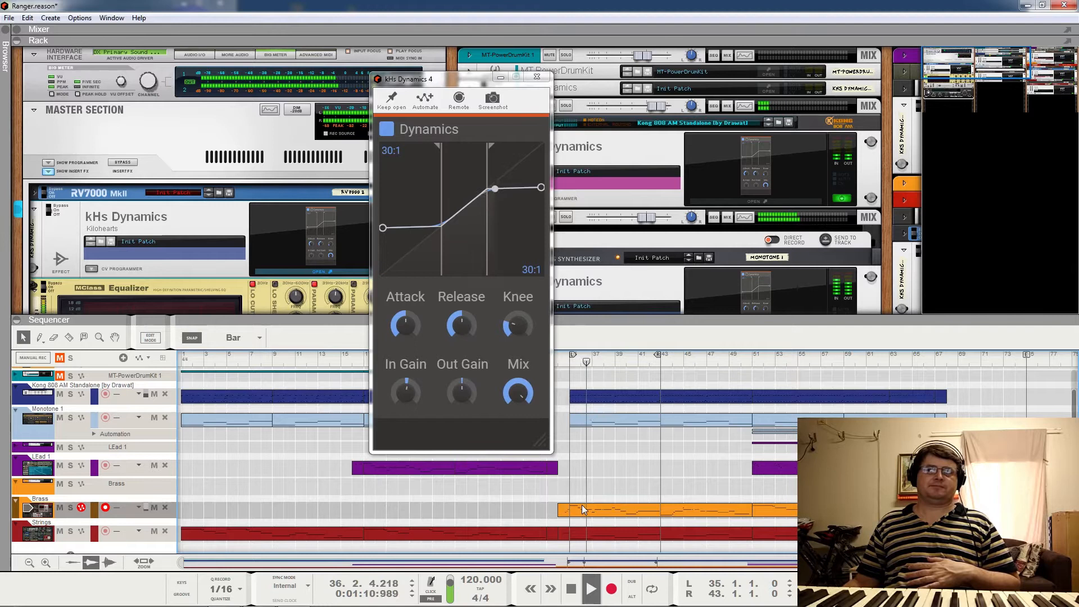
pyautogui.click(756, 360)
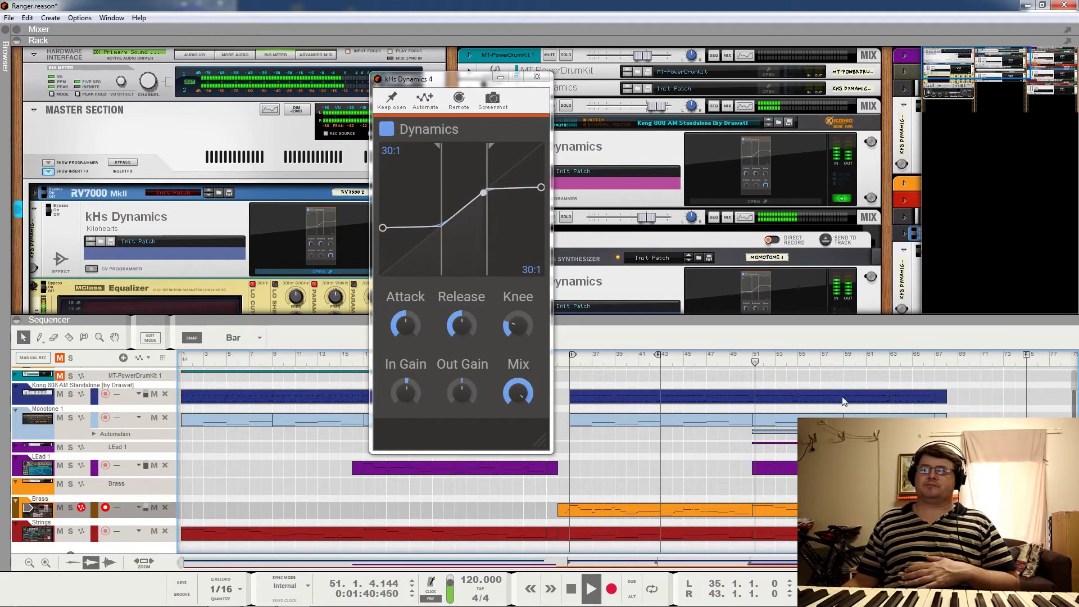
pyautogui.click(903, 363)
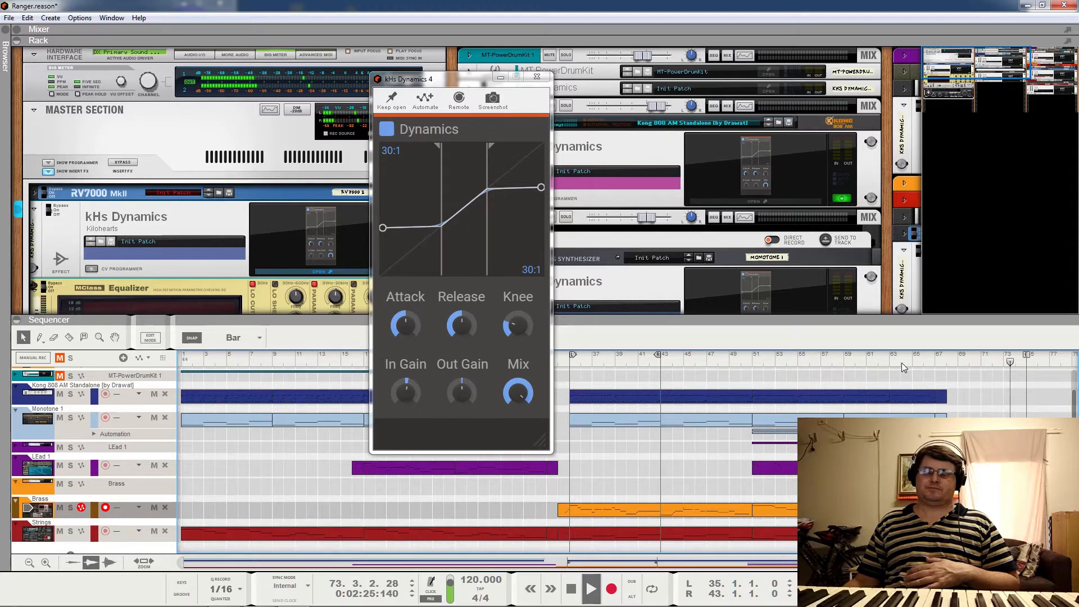
pyautogui.press('space')
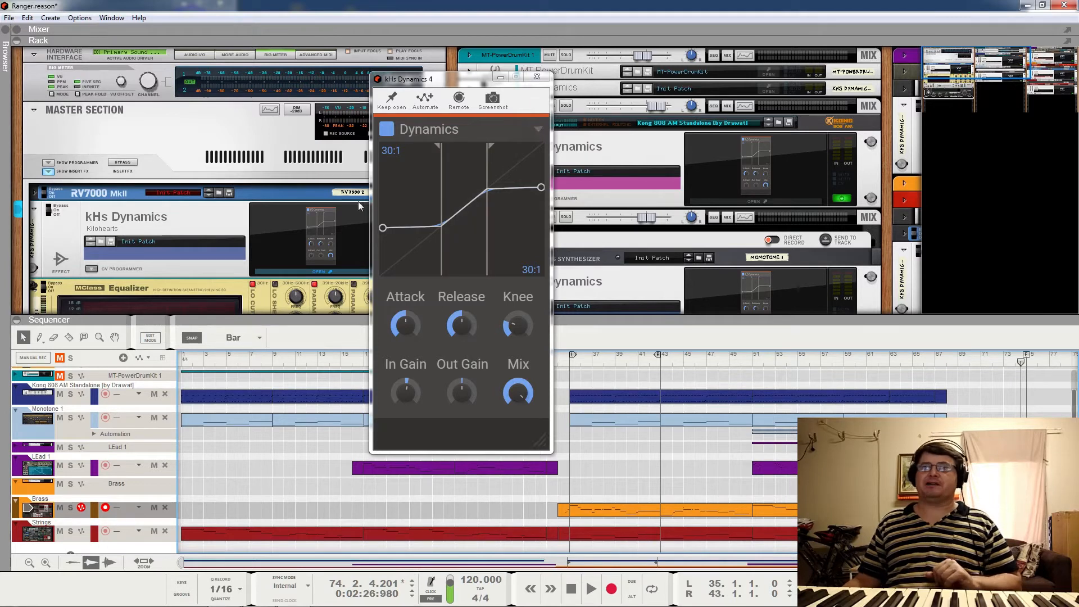
# Close the Dynamics window and bypass the kHs Dynamics devices in the rack, including those on the Monotone, Lead, Brass and Strings channels
pyautogui.click(537, 77)
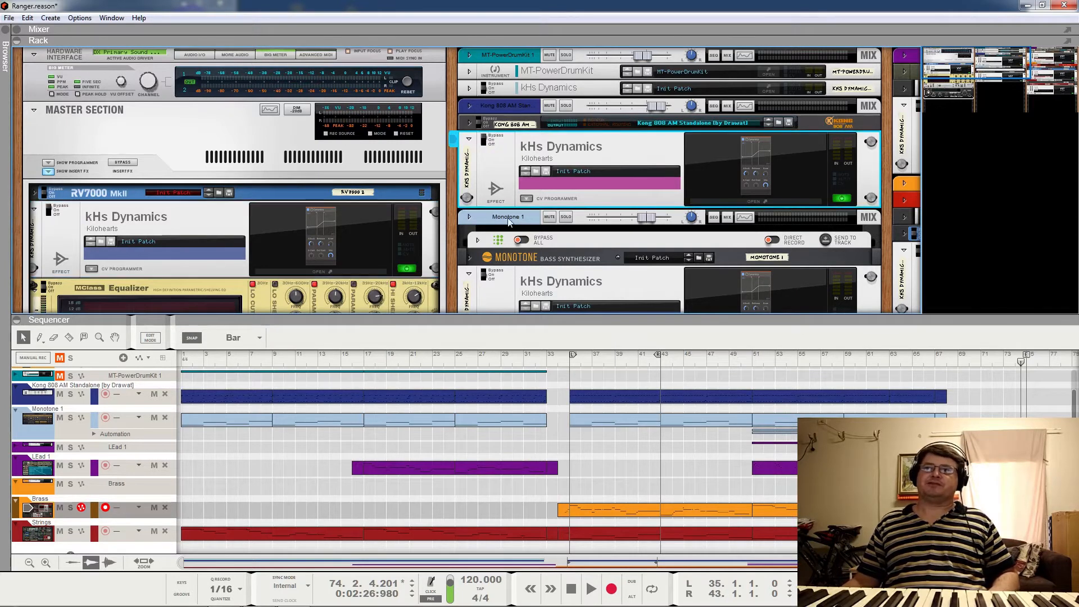
pyautogui.click(489, 273)
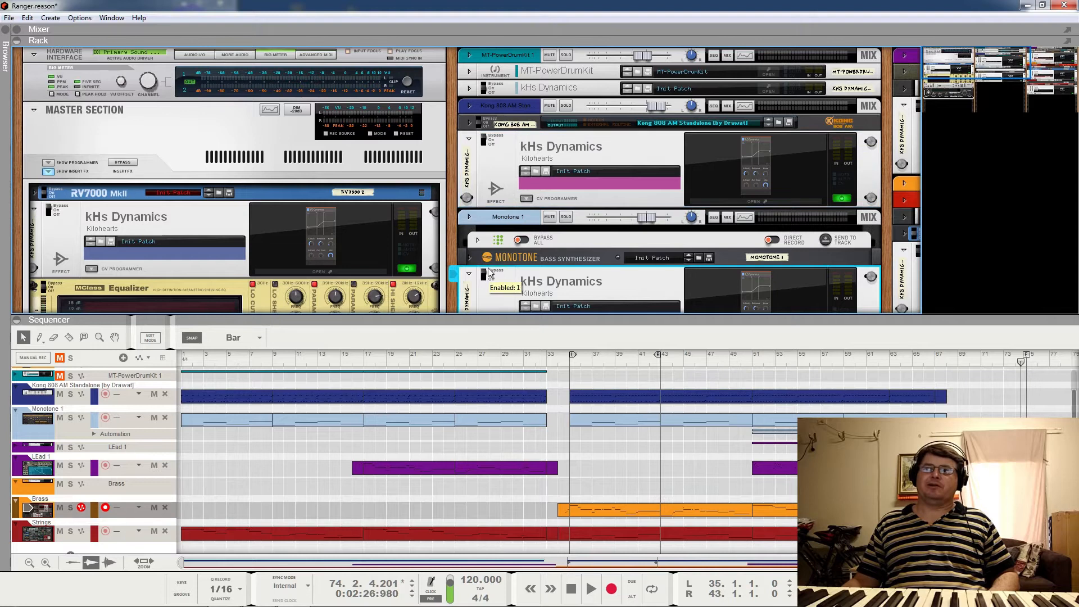
pyautogui.click(970, 75)
pyautogui.click(514, 108)
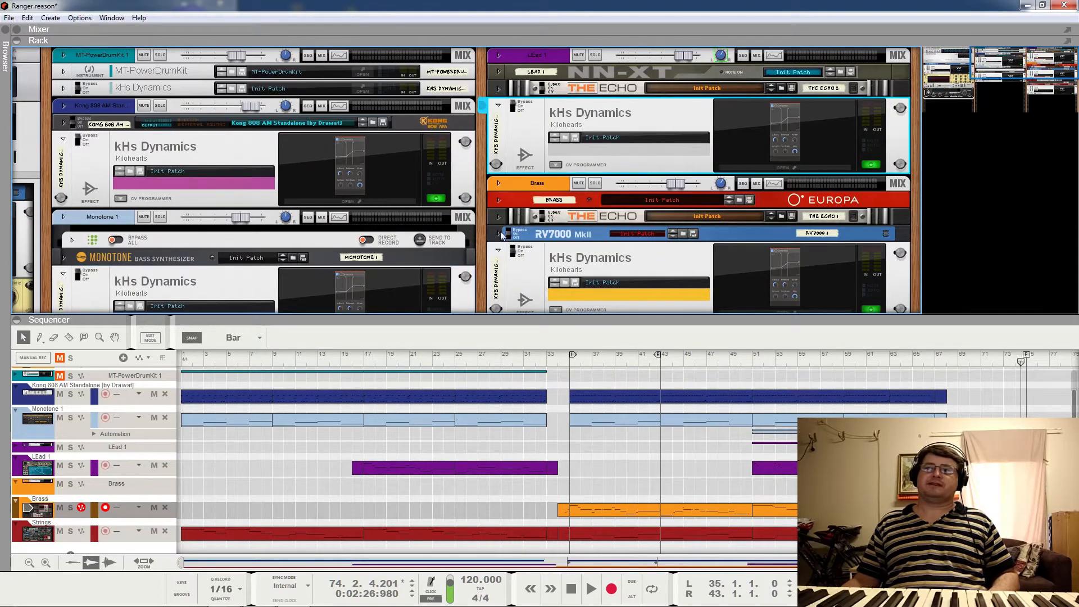
pyautogui.click(514, 250)
pyautogui.click(1017, 81)
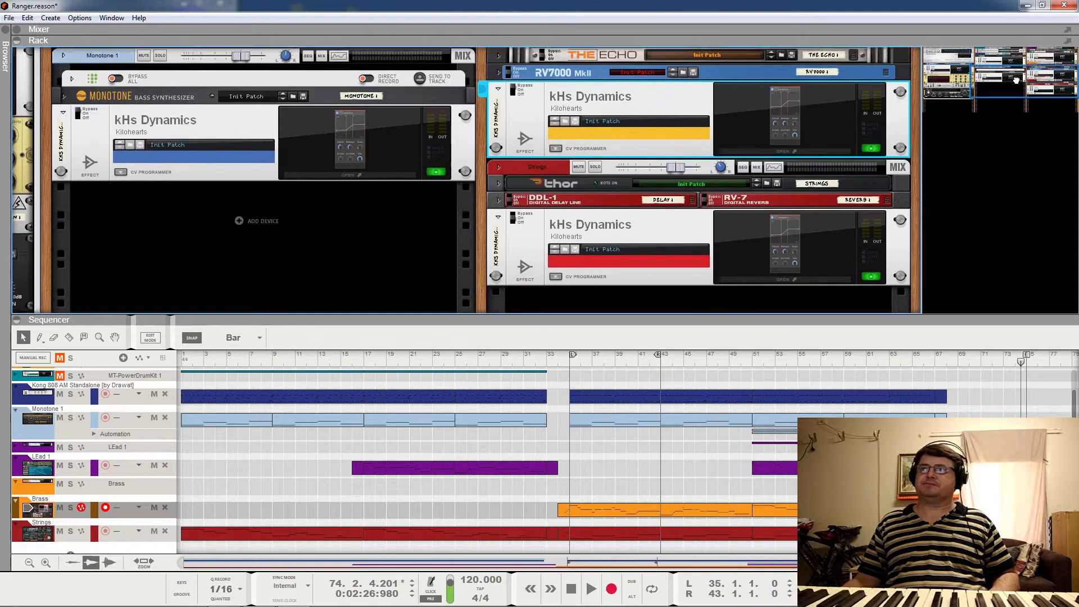
pyautogui.moveTo(1016, 80); pyautogui.dragTo(1014, 85)
pyautogui.click(520, 158)
pyautogui.moveTo(947, 100); pyautogui.dragTo(931, 41)
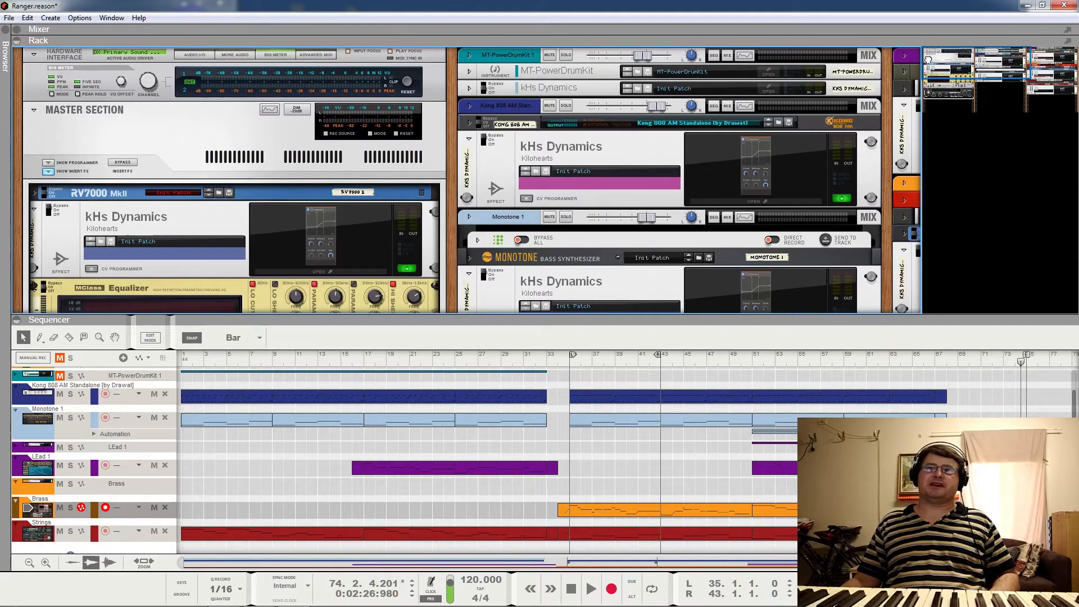
# Move the playhead to bar 9 and play the song with the kHs Dynamics devices bypassed
pyautogui.scroll(-5, 912, 84)
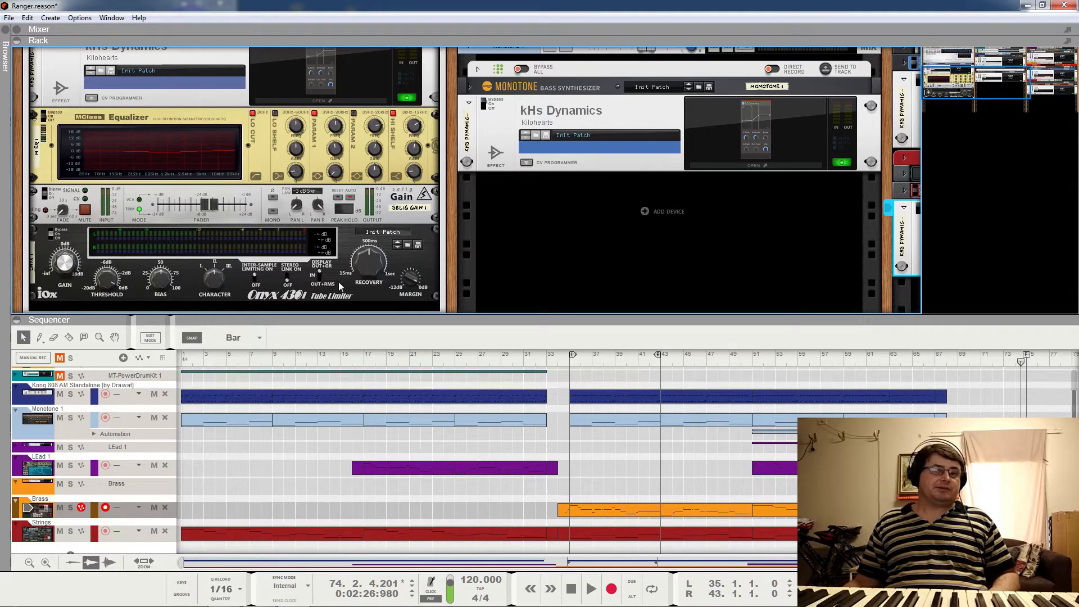
pyautogui.moveTo(333, 358); pyautogui.dragTo(275, 362)
pyautogui.press('space')
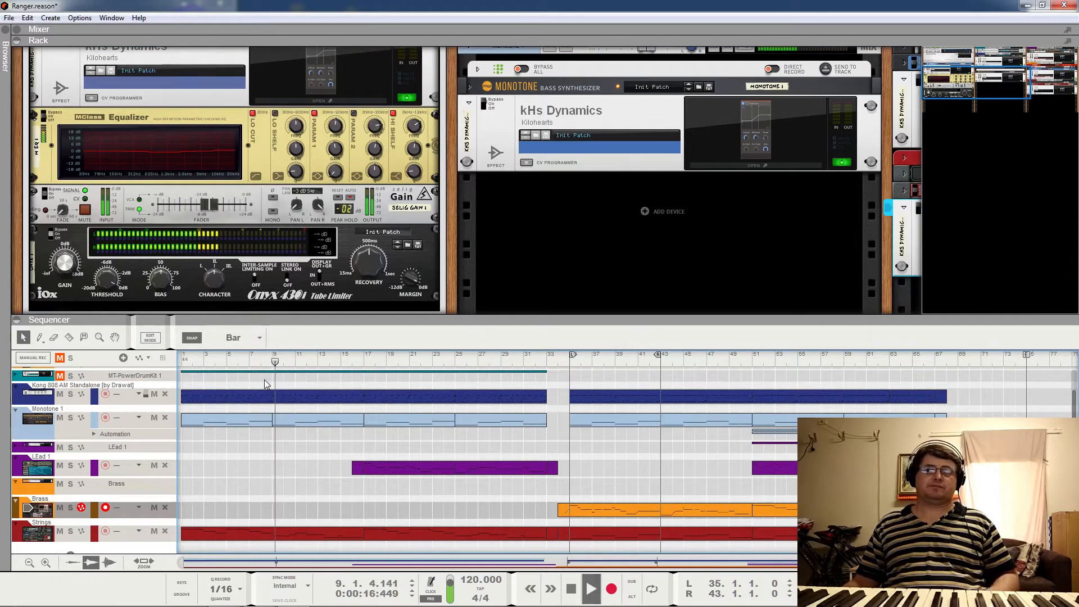
pyautogui.scroll(5, 517, 280)
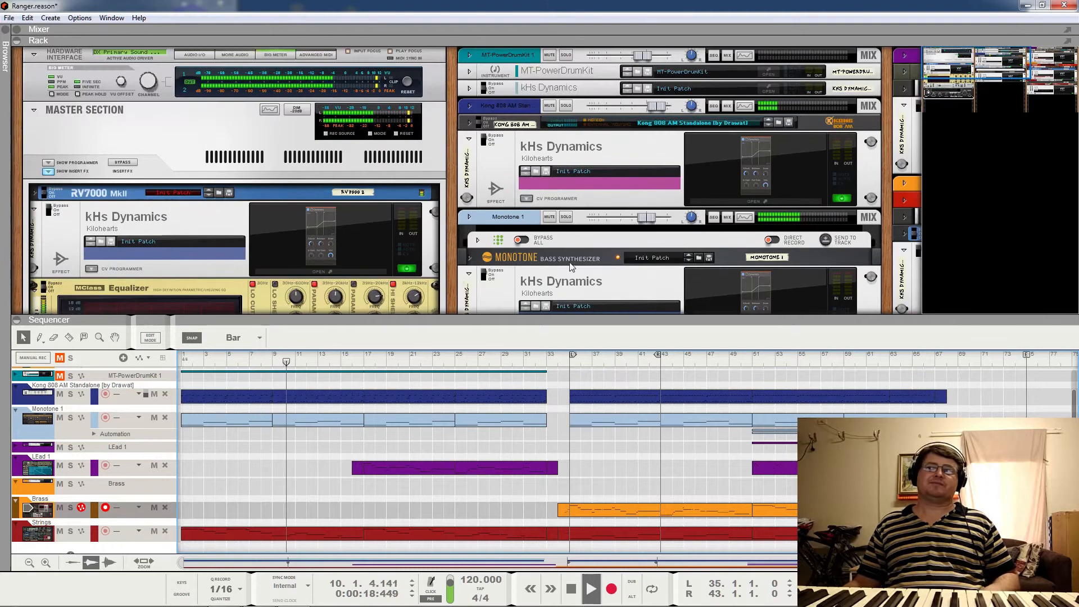
# Switch on the master section's kHs Dynamics and compare the Kong channel's kHs Dynamics on and bypassed, leaving it on
pyautogui.click(49, 212)
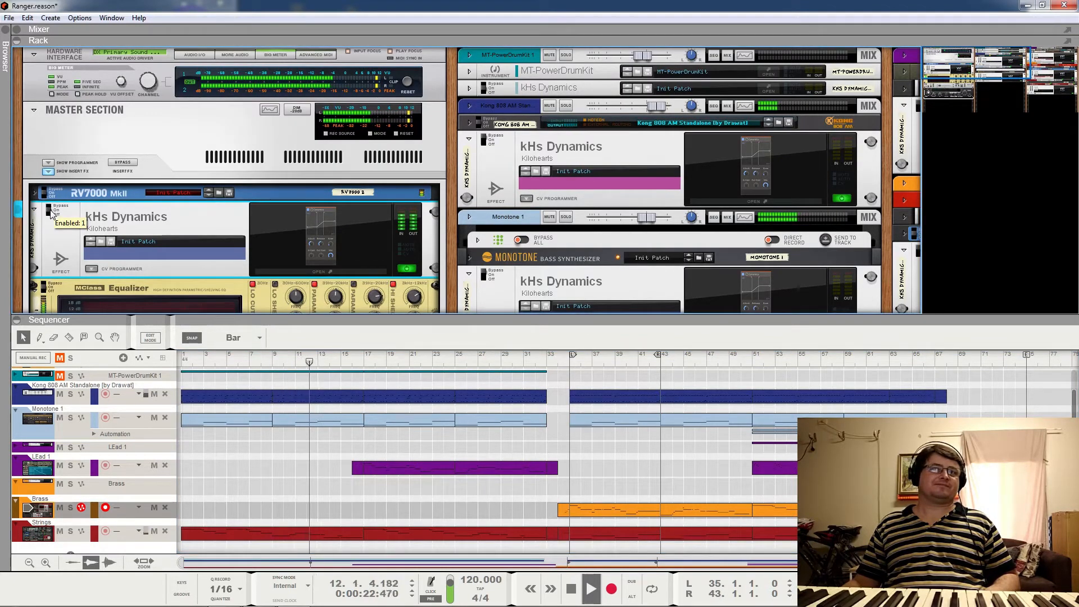
pyautogui.click(487, 142)
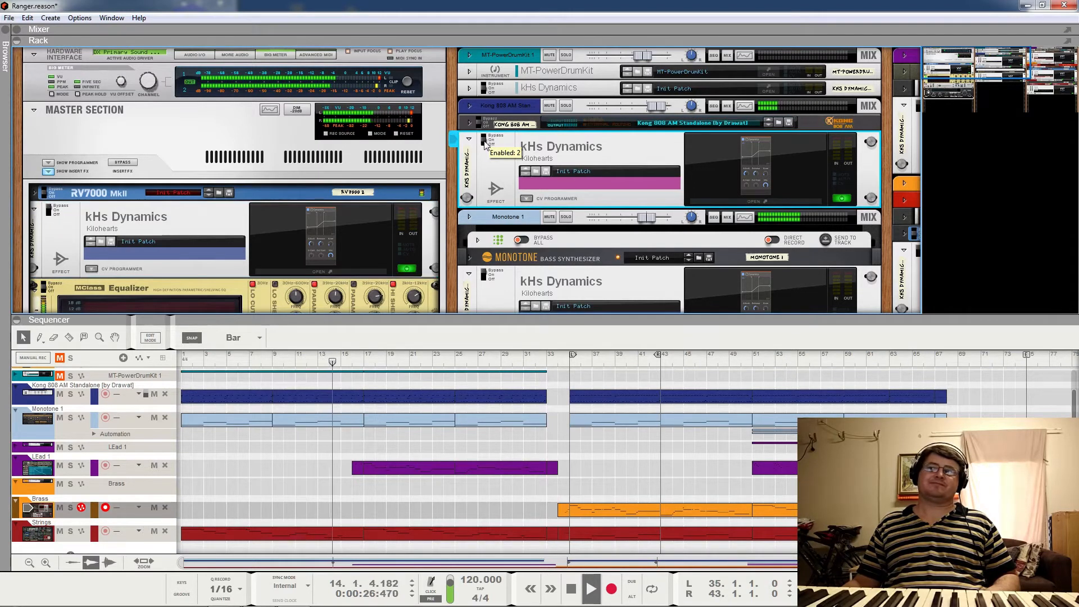
pyautogui.click(486, 141)
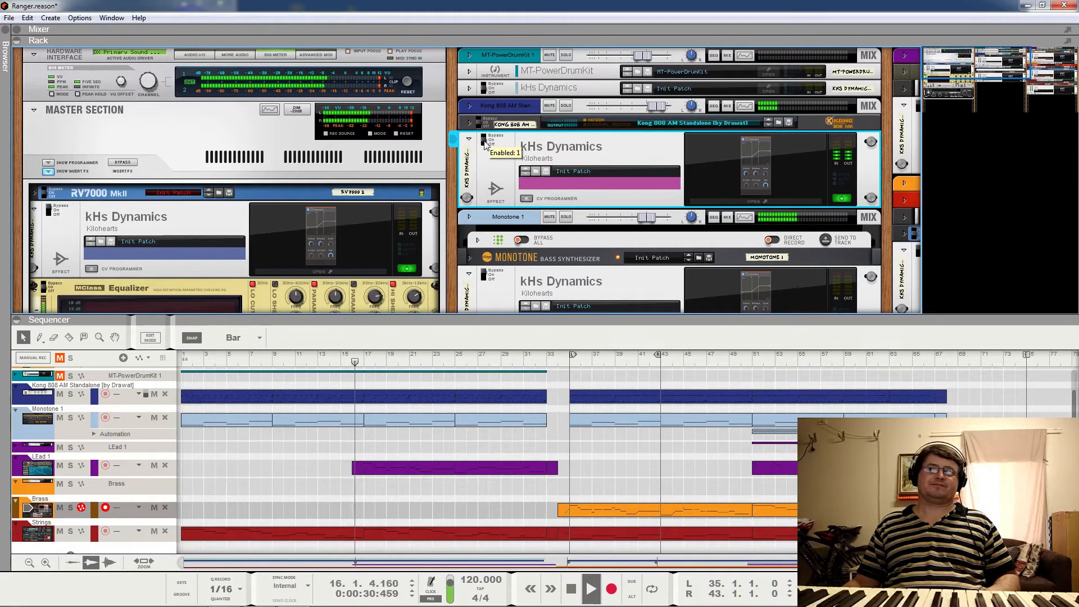
pyautogui.click(488, 142)
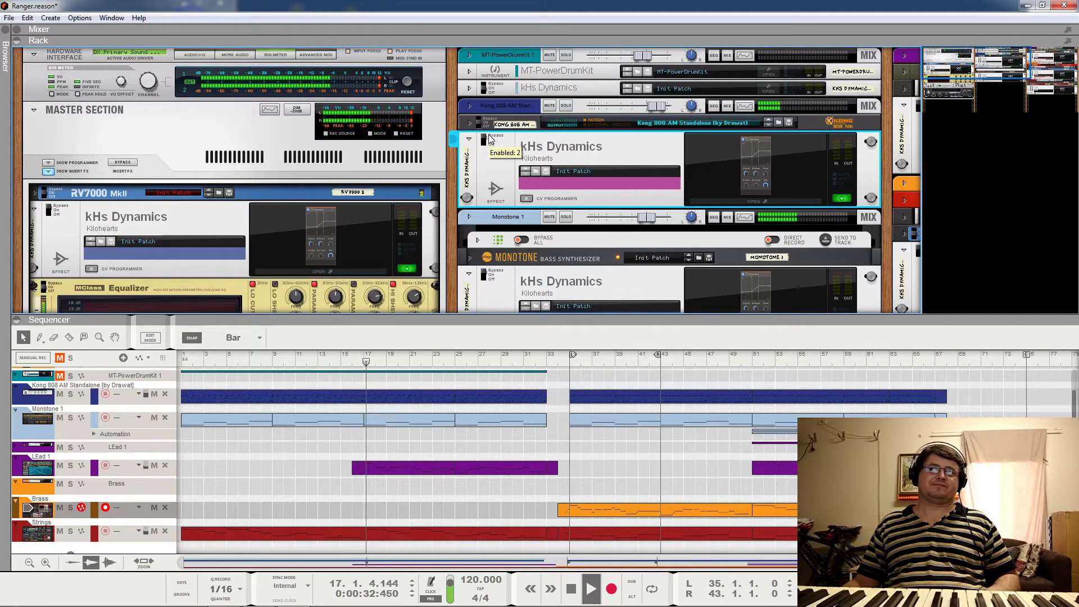
pyautogui.click(488, 142)
# Toggle the Lead 1 channel's kHs Dynamics during playback and leave it switched on
pyautogui.scroll(-4, 555, 153)
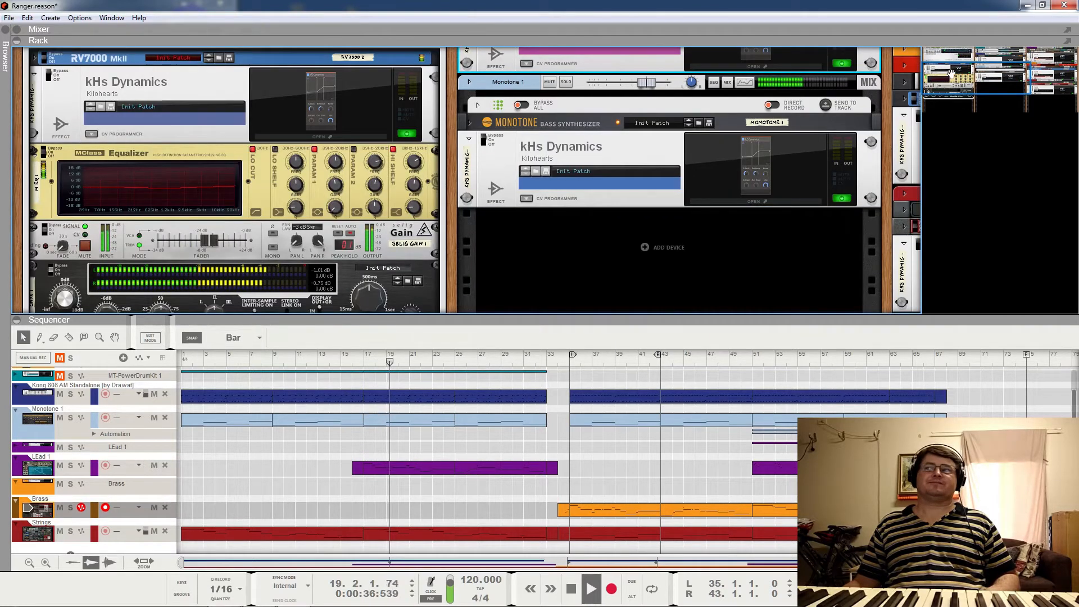
pyautogui.click(951, 73)
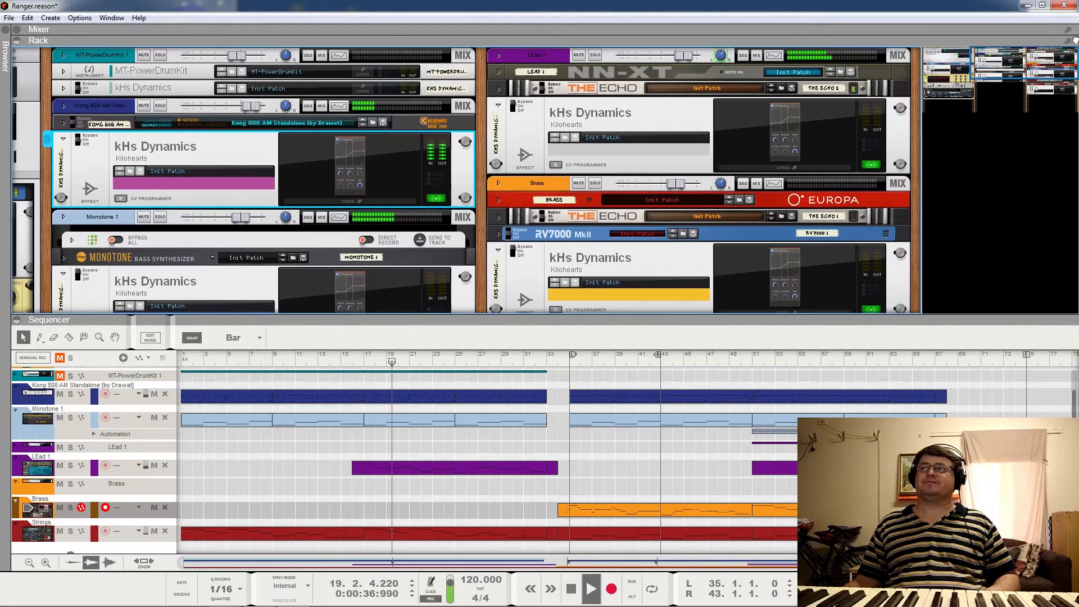
pyautogui.click(513, 107)
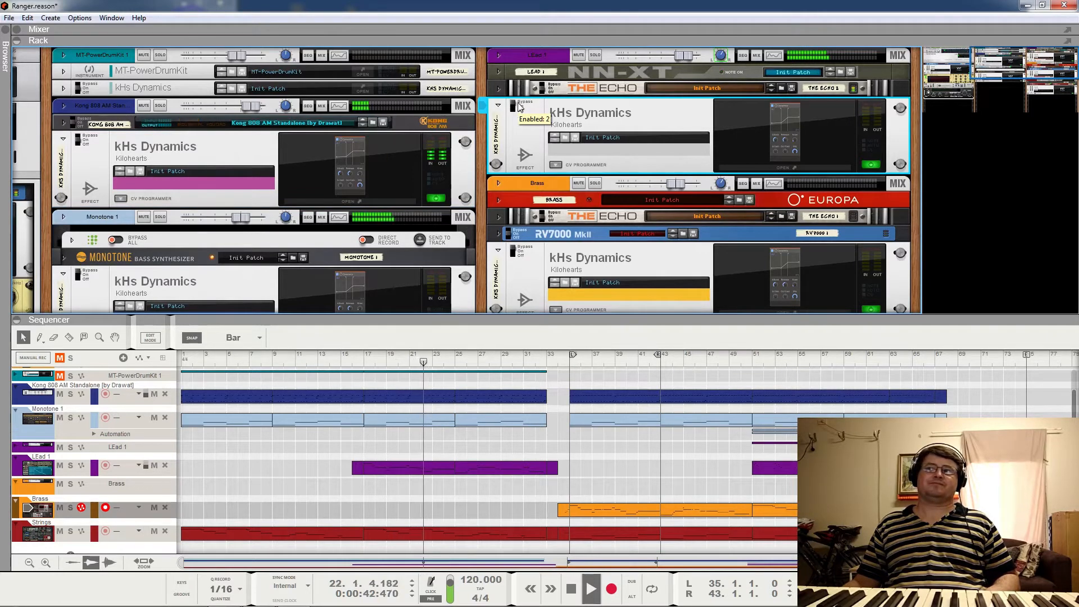
pyautogui.click(518, 107)
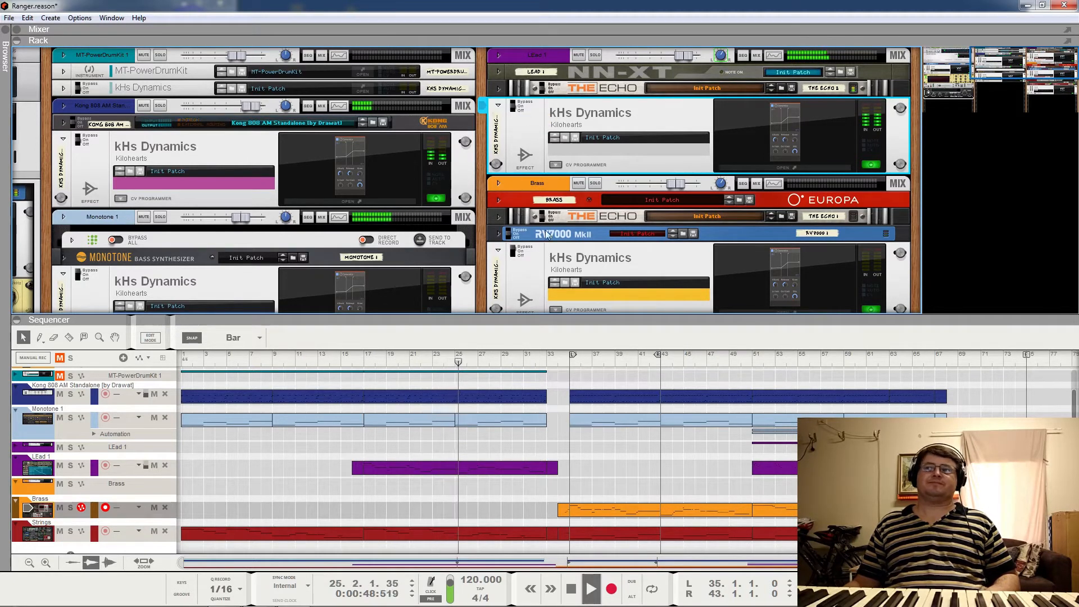
# Compare the Strings channel's kHs Dynamics on and bypassed, leave it on, and stop playback
pyautogui.scroll(-3, 968, 121)
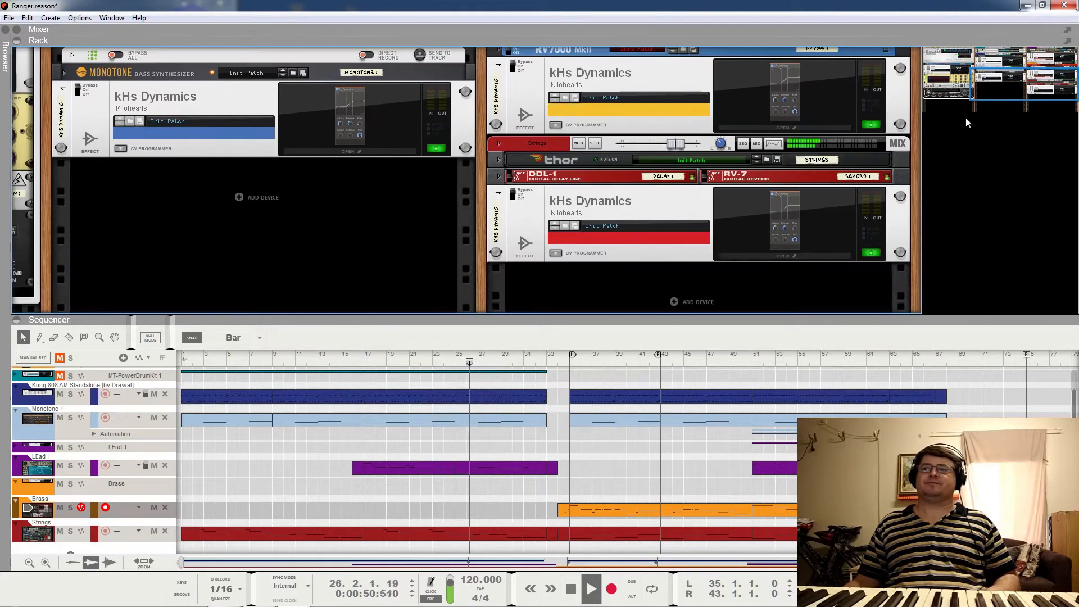
pyautogui.click(514, 196)
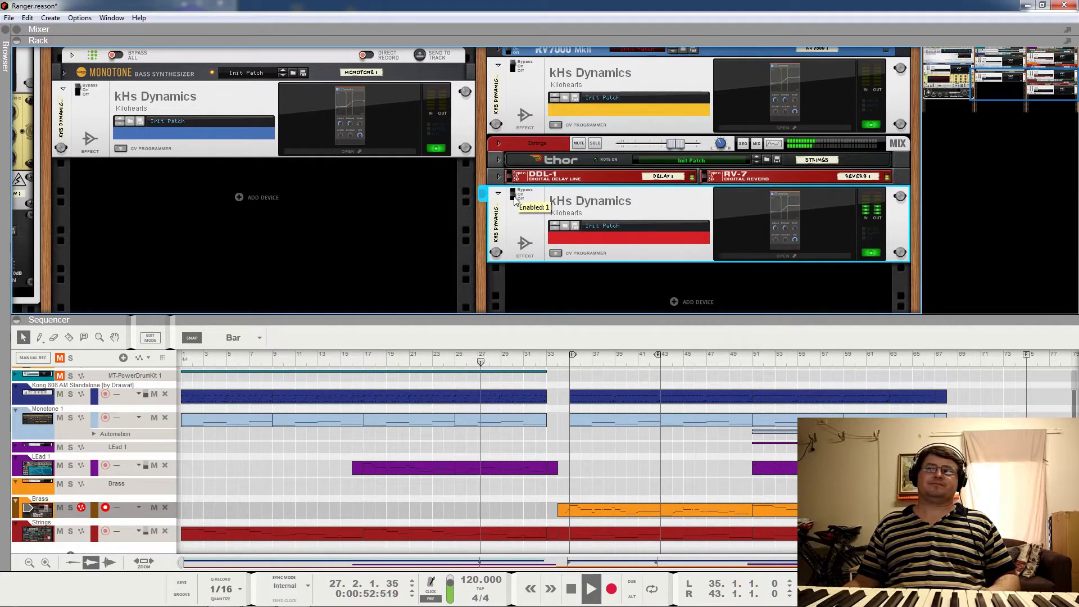
pyautogui.click(522, 189)
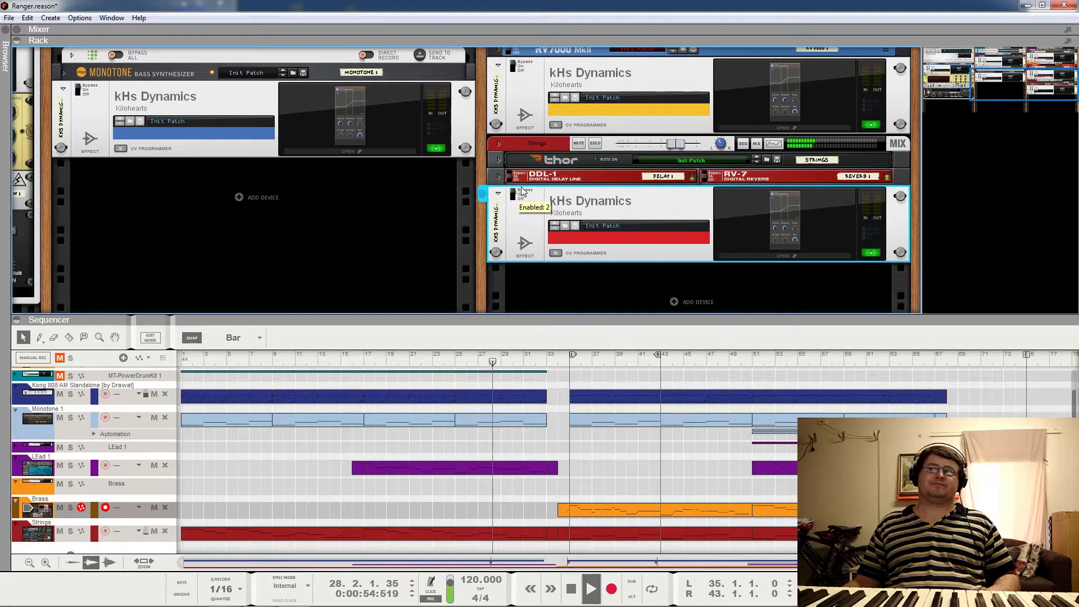
pyautogui.click(521, 194)
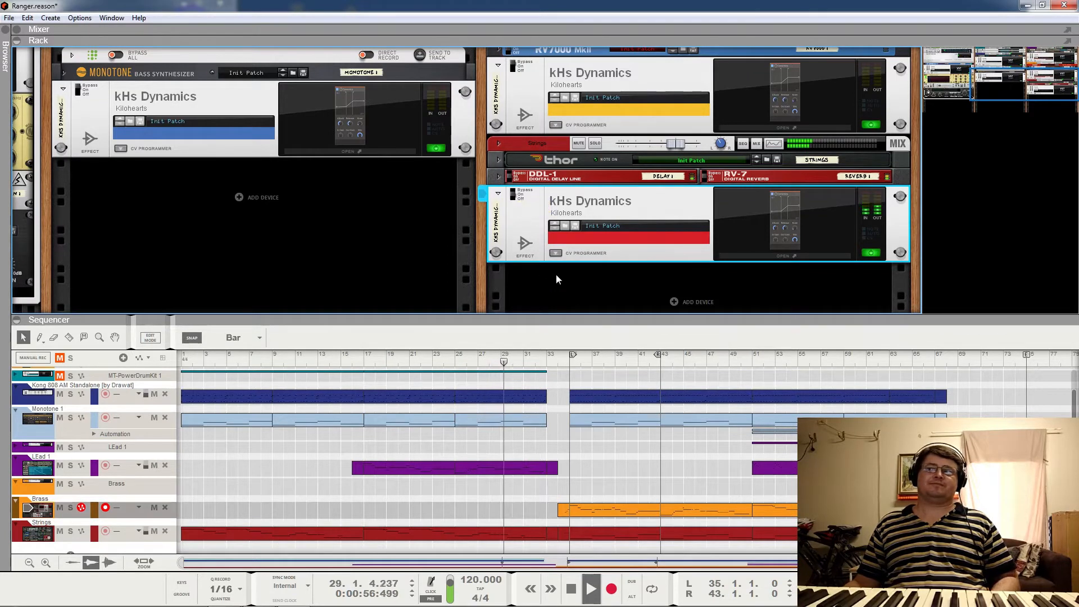
pyautogui.press('space')
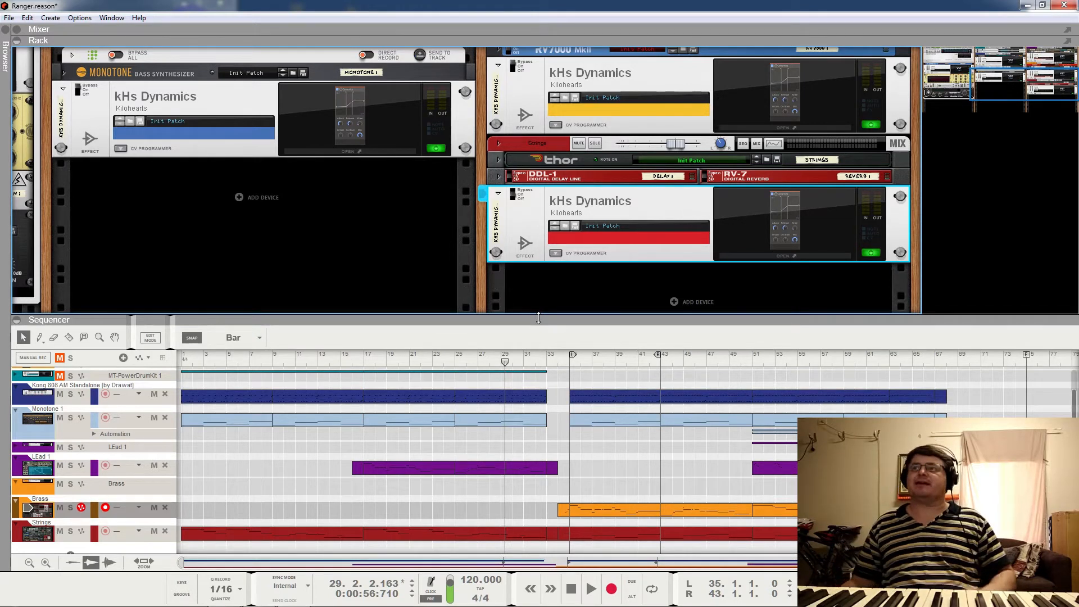
# Play the song from bar 35 and toggle the Brass channel's kHs Dynamics, leaving it switched on
pyautogui.moveTo(505, 362); pyautogui.dragTo(498, 362)
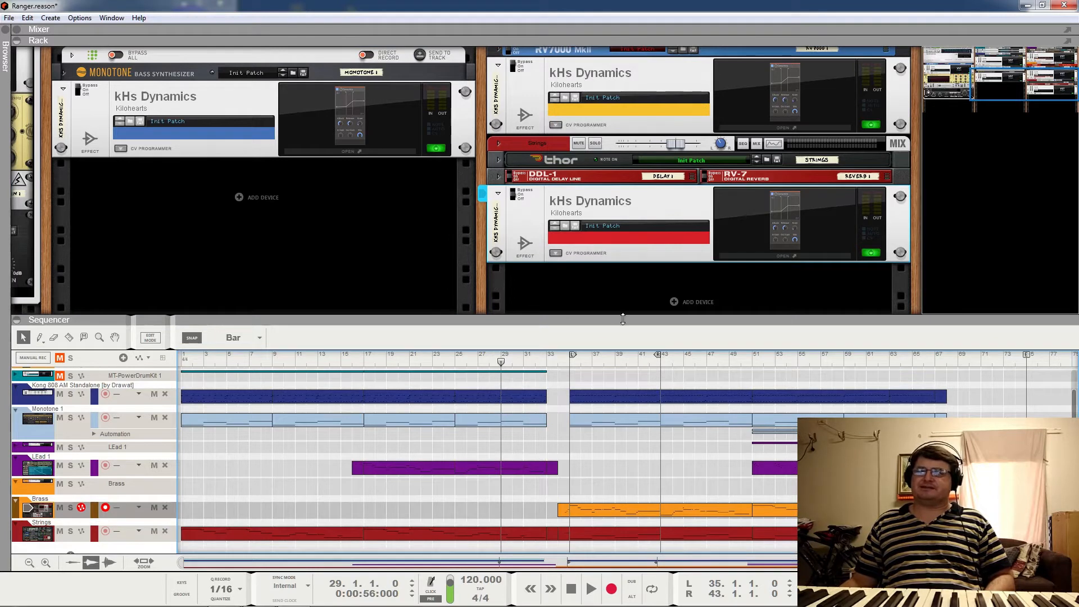
pyautogui.scroll(2, 489, 171)
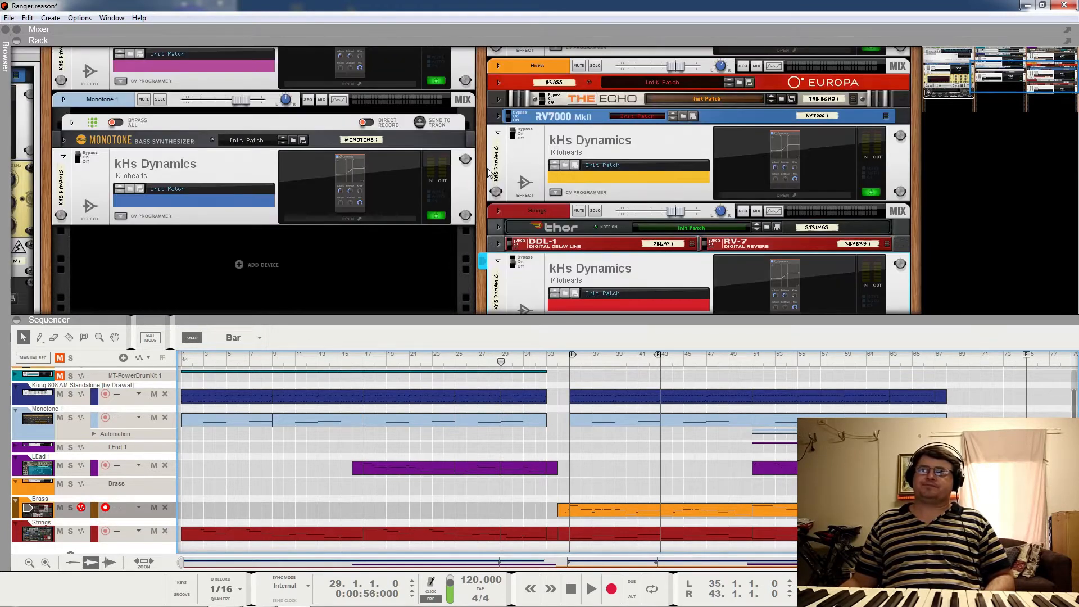
pyautogui.click(570, 362)
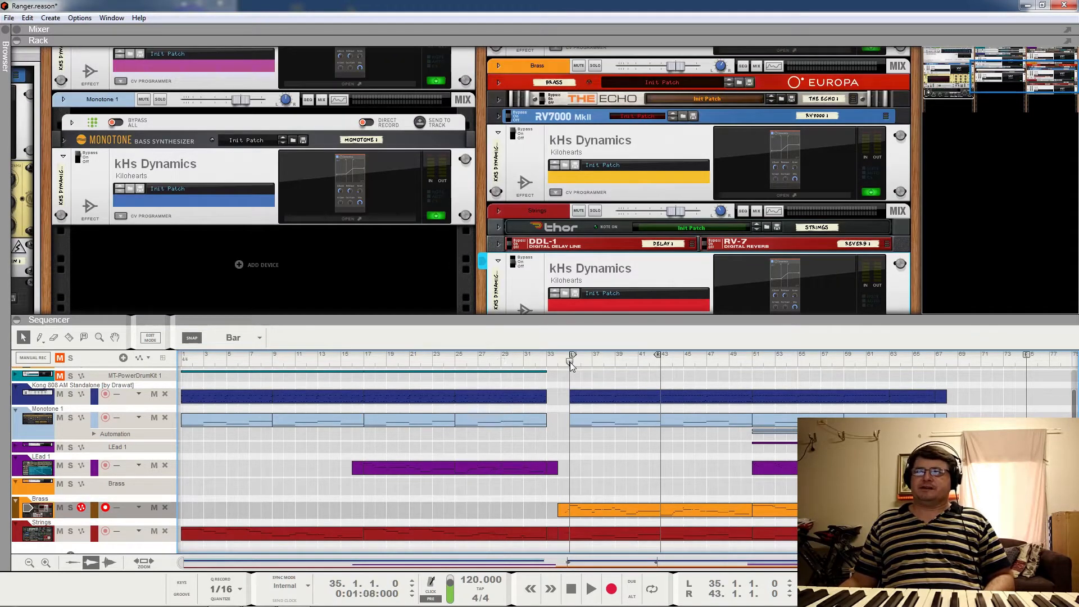
pyautogui.press('space')
pyautogui.click(516, 135)
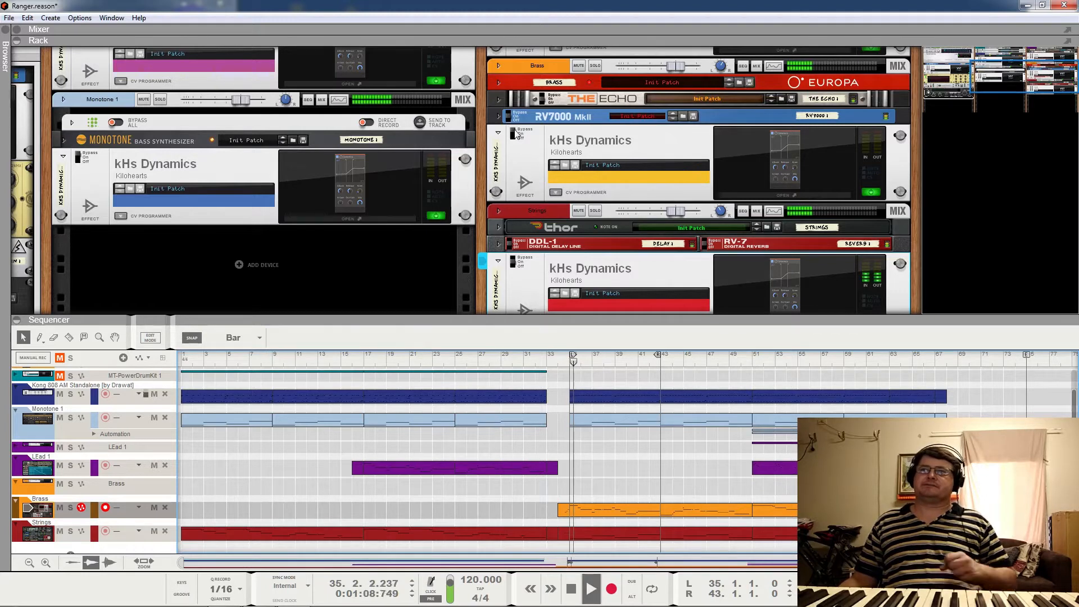
pyautogui.click(516, 135)
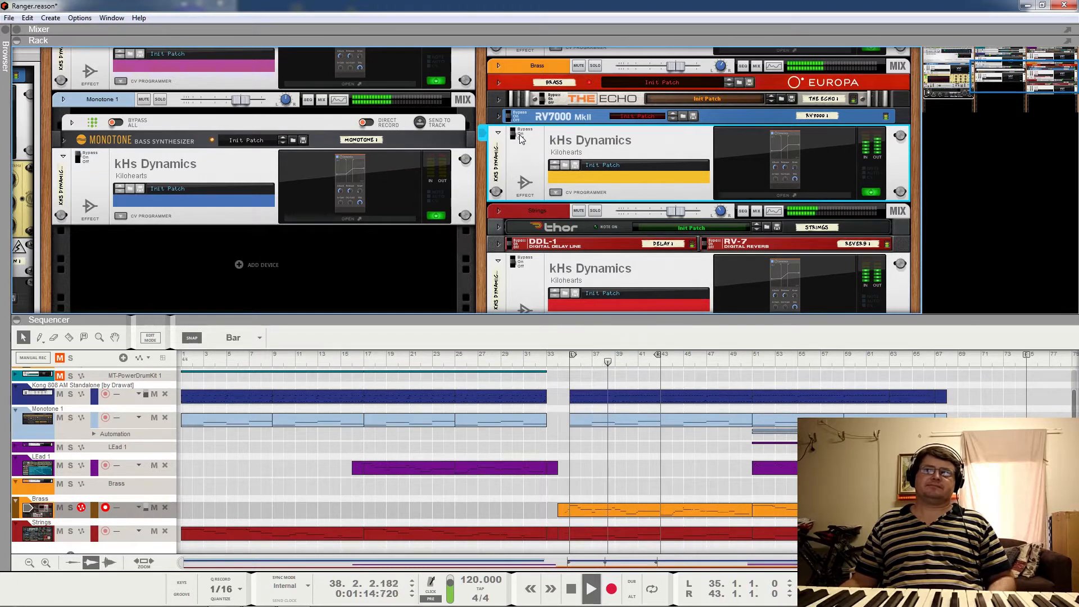
# Stop playback, play the song from bar 1, and compare the Monotone 1 channel's kHs Dynamics bypassed and on, leaving it on
pyautogui.press('space')
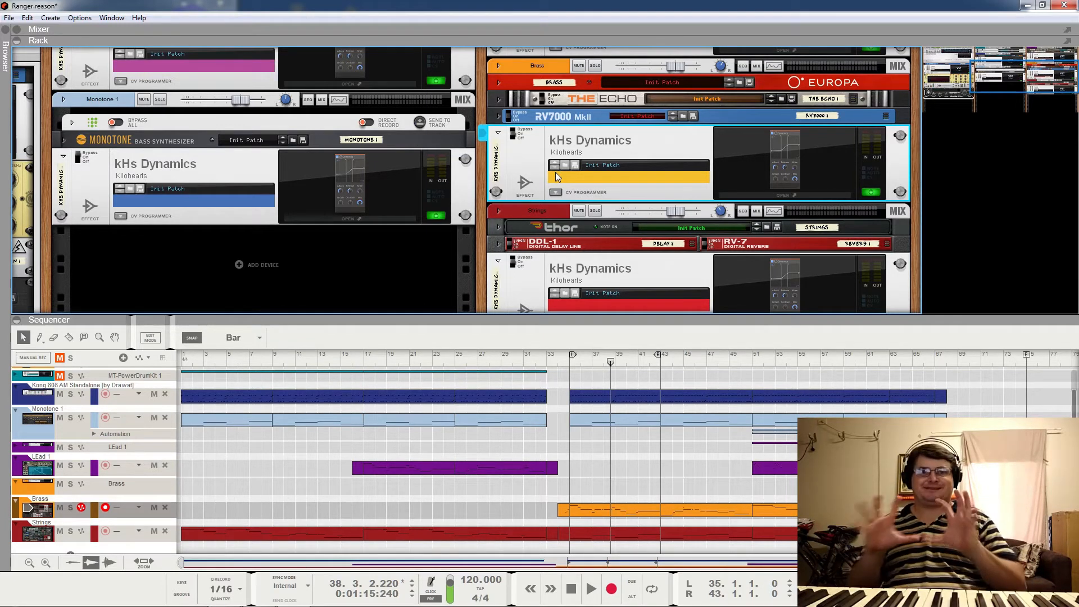
pyautogui.scroll(5, 555, 172)
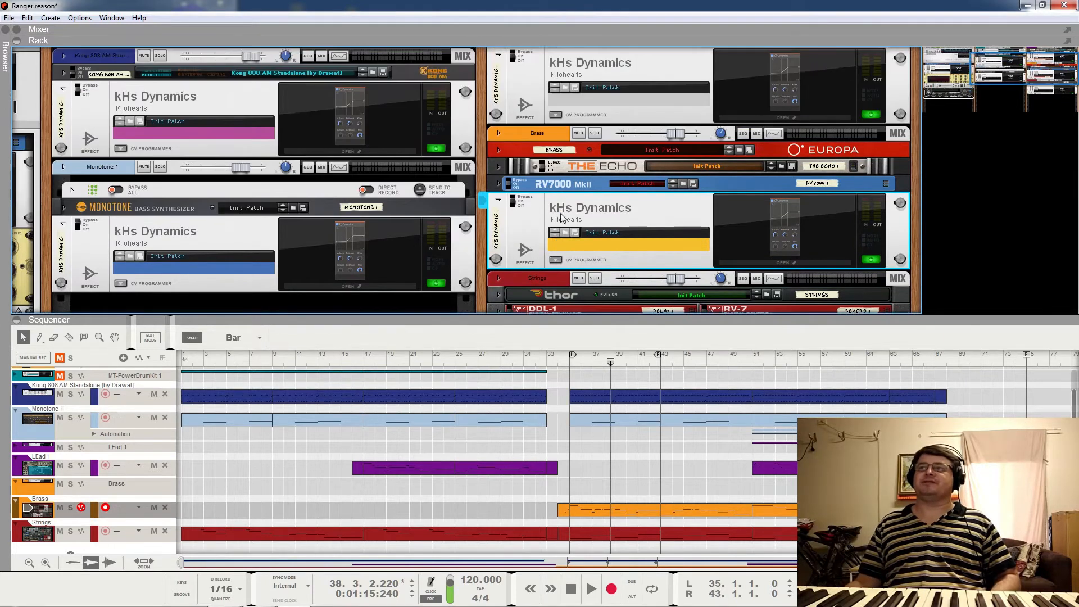
pyautogui.scroll(-5, 562, 213)
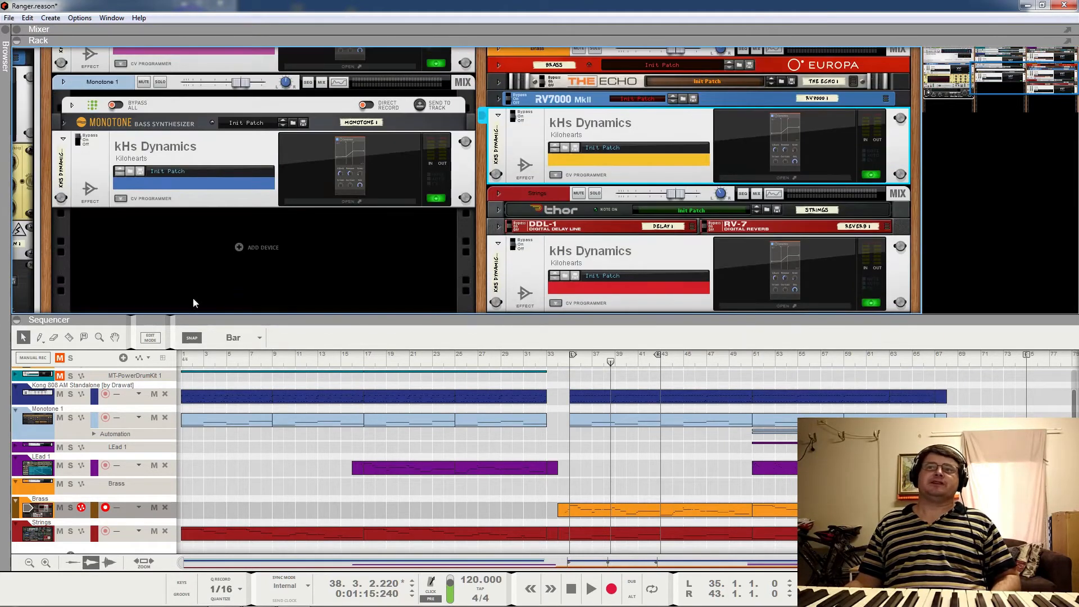
pyautogui.click(367, 363)
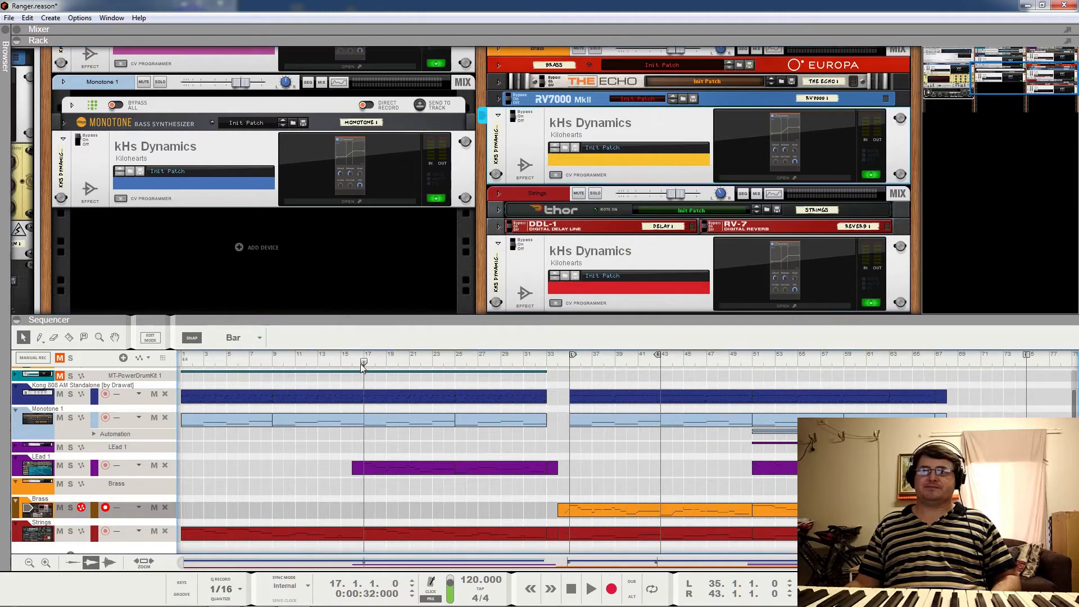
pyautogui.click(190, 364)
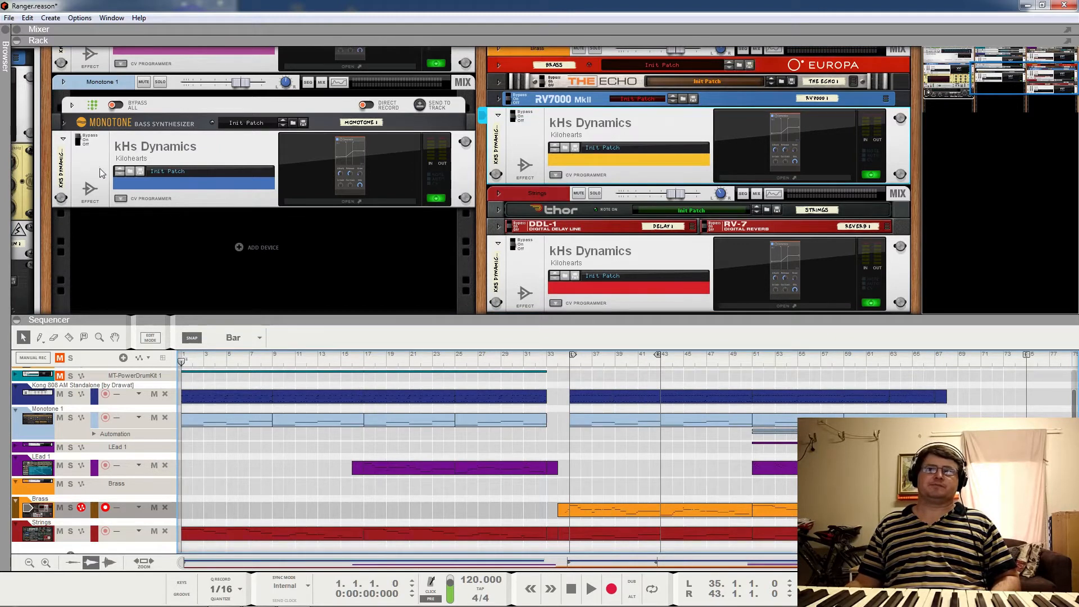
pyautogui.press('space')
pyautogui.click(80, 142)
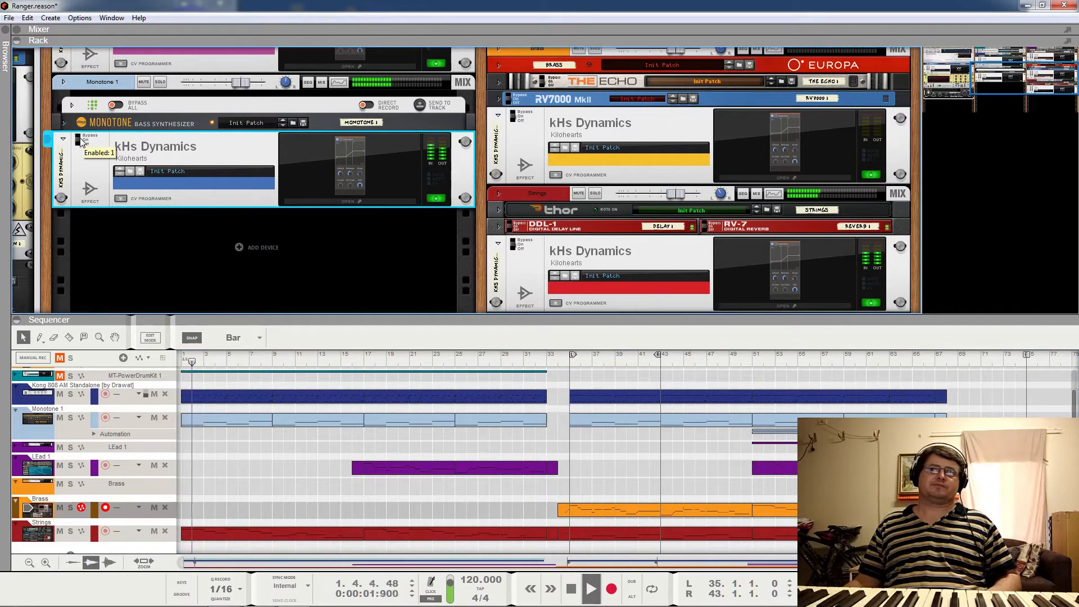
pyautogui.click(87, 140)
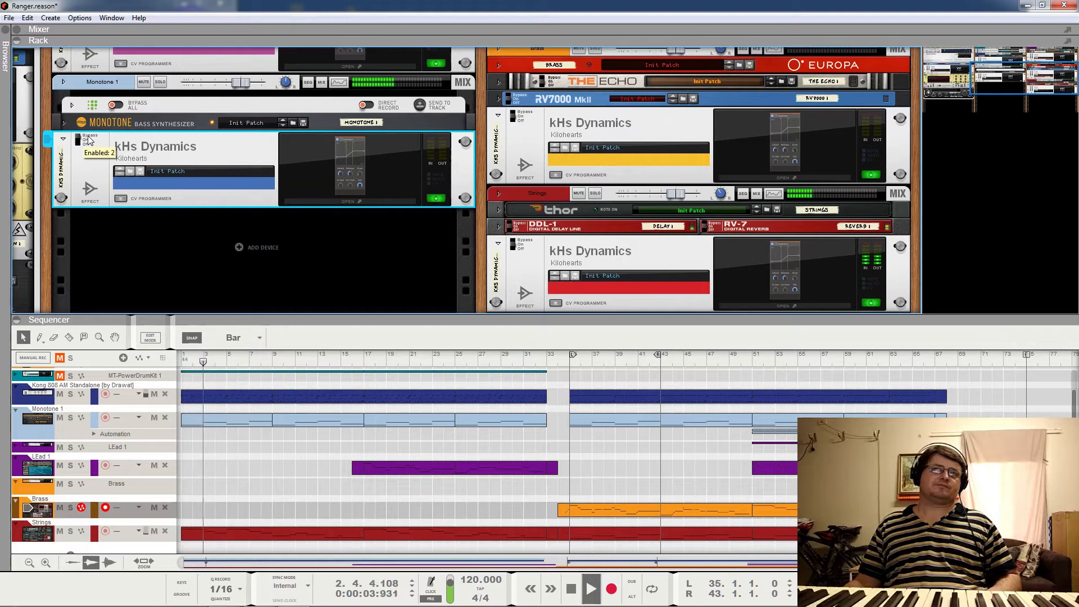
pyautogui.click(89, 141)
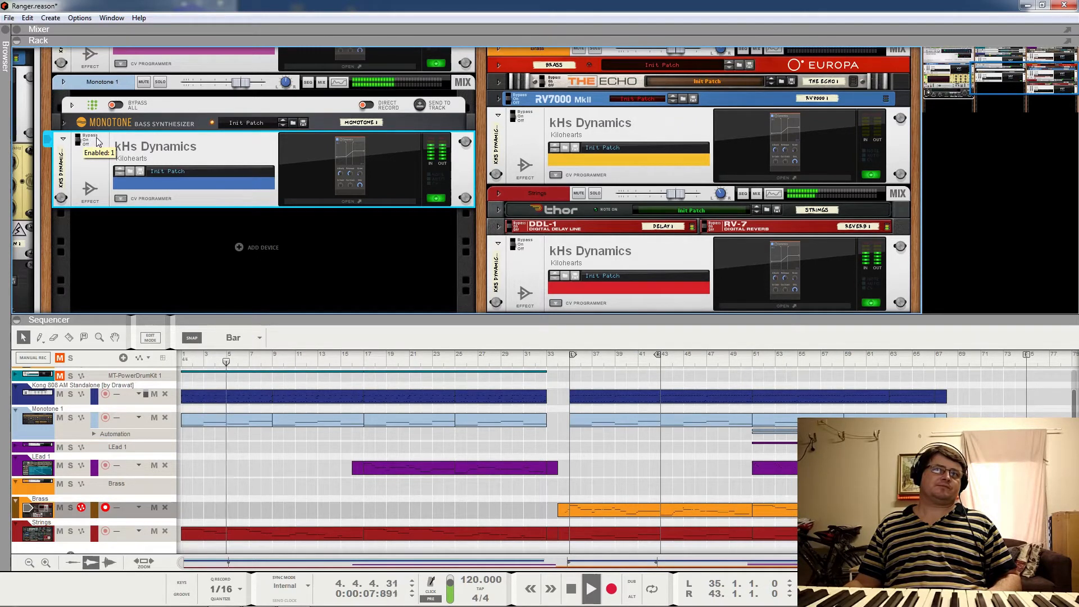
# Resume playback at the master section, switch on its kHs Dynamics, and stop after listening
pyautogui.click(946, 49)
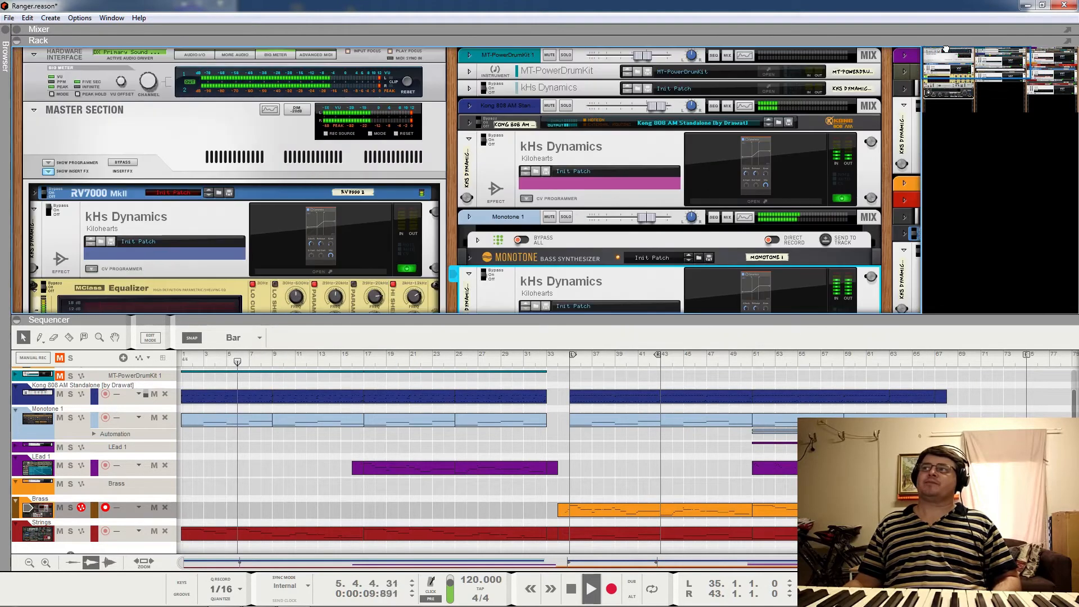
pyautogui.press('space')
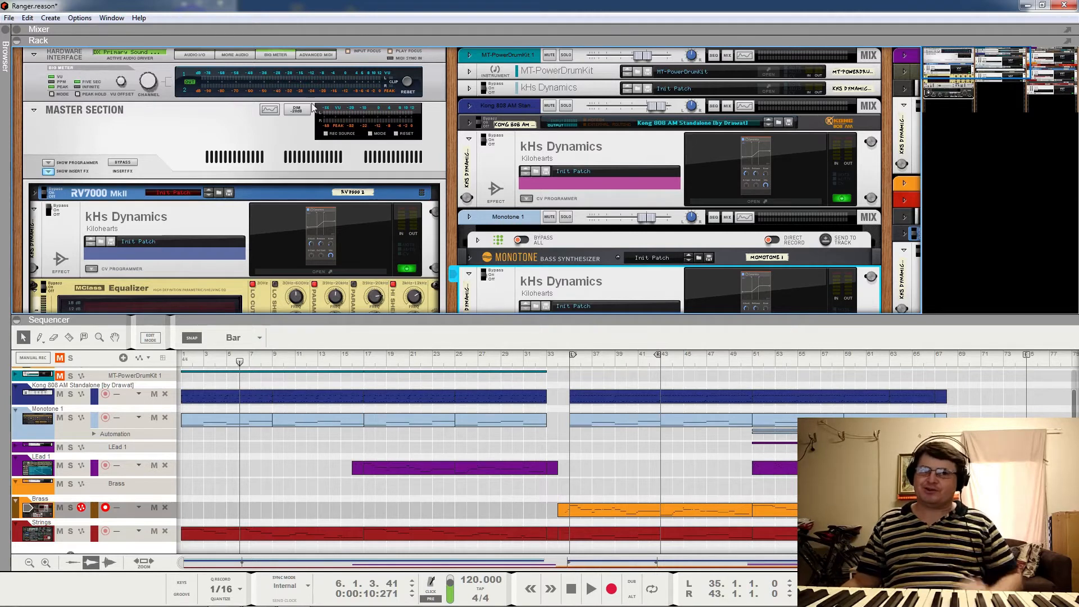
pyautogui.press('space')
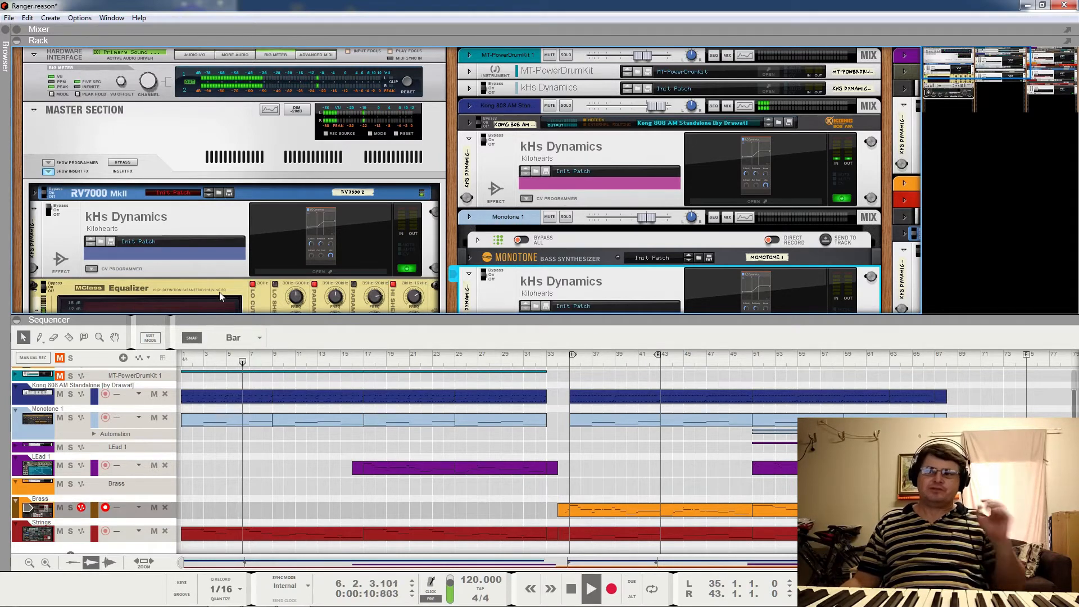
pyautogui.click(50, 212)
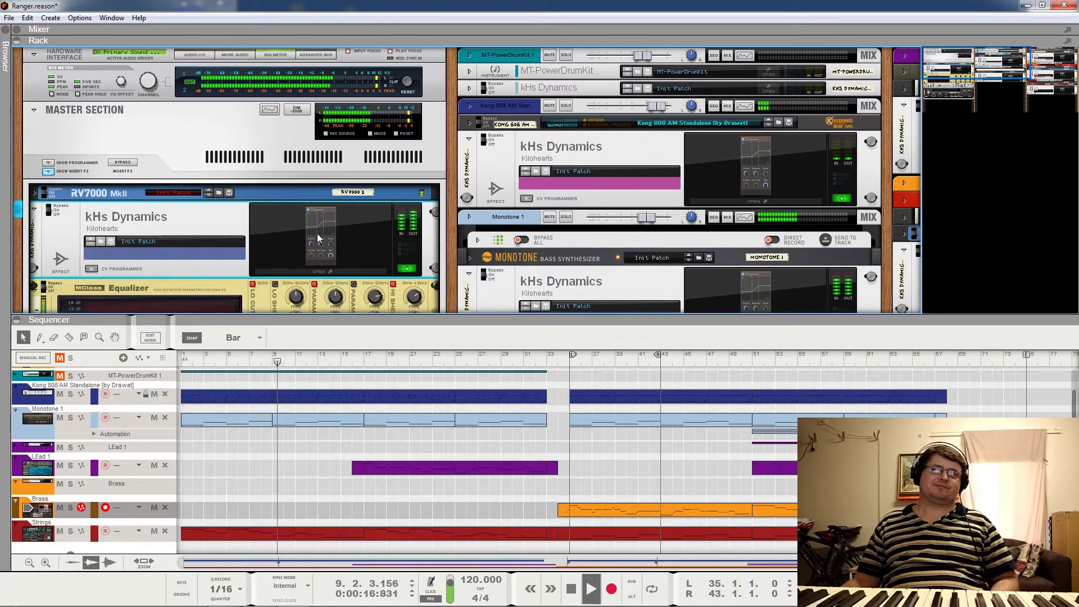
pyautogui.press('space')
# Open the master section's kHs Dynamics editor, listen to the song from bar 31, and close the editor
pyautogui.click(329, 253)
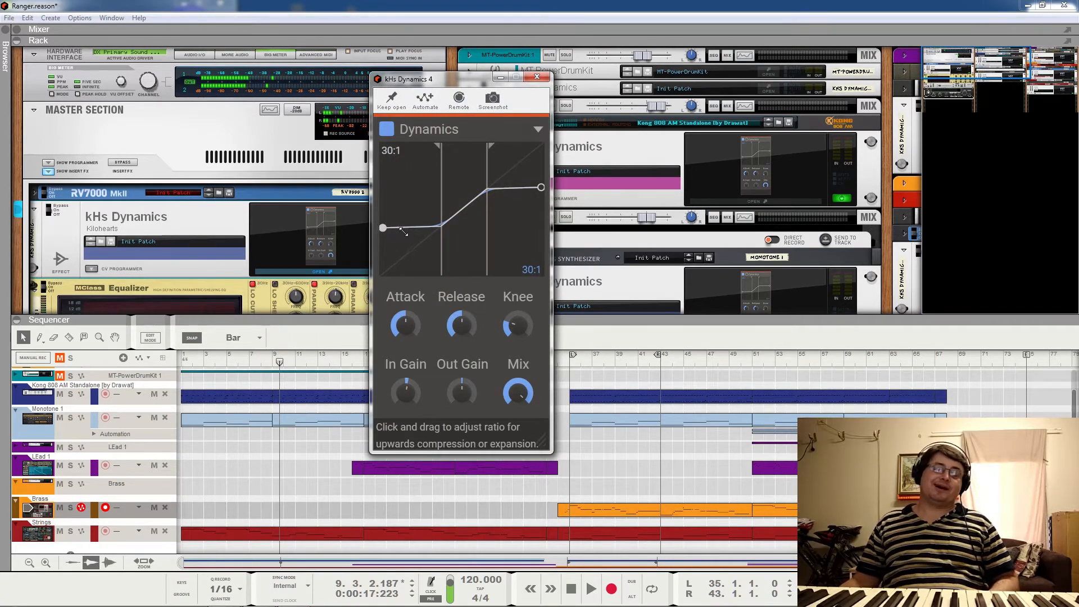
pyautogui.moveTo(452, 84); pyautogui.dragTo(296, 89)
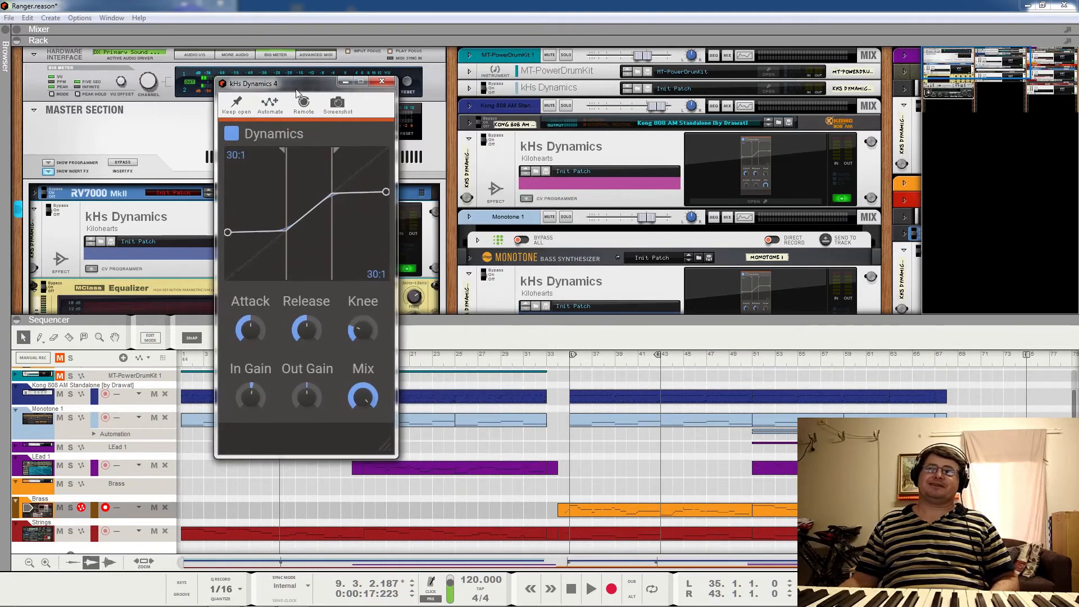
pyautogui.click(512, 360)
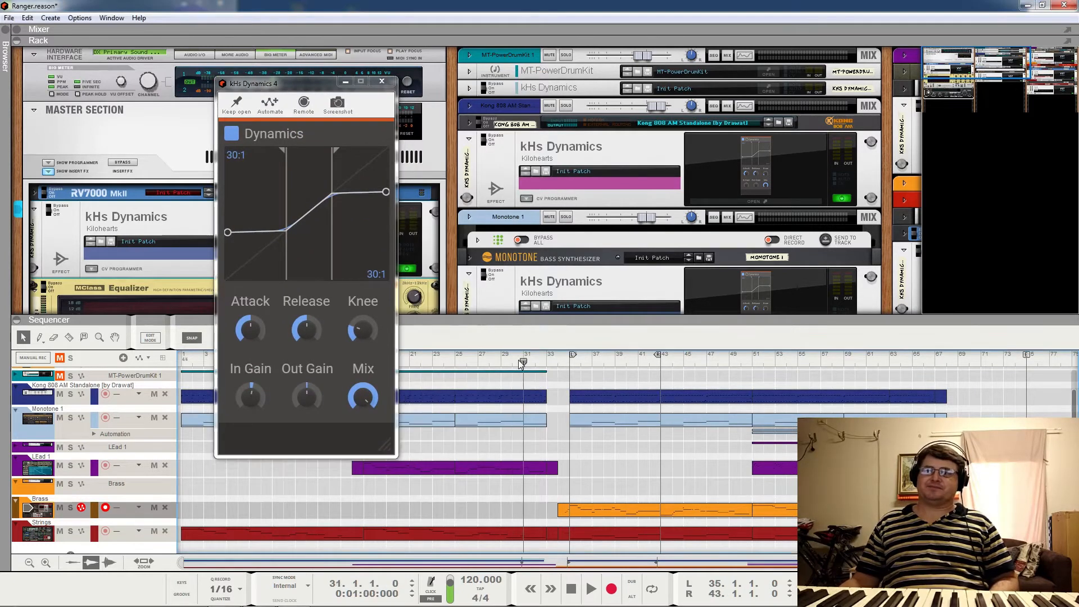
pyautogui.press('space')
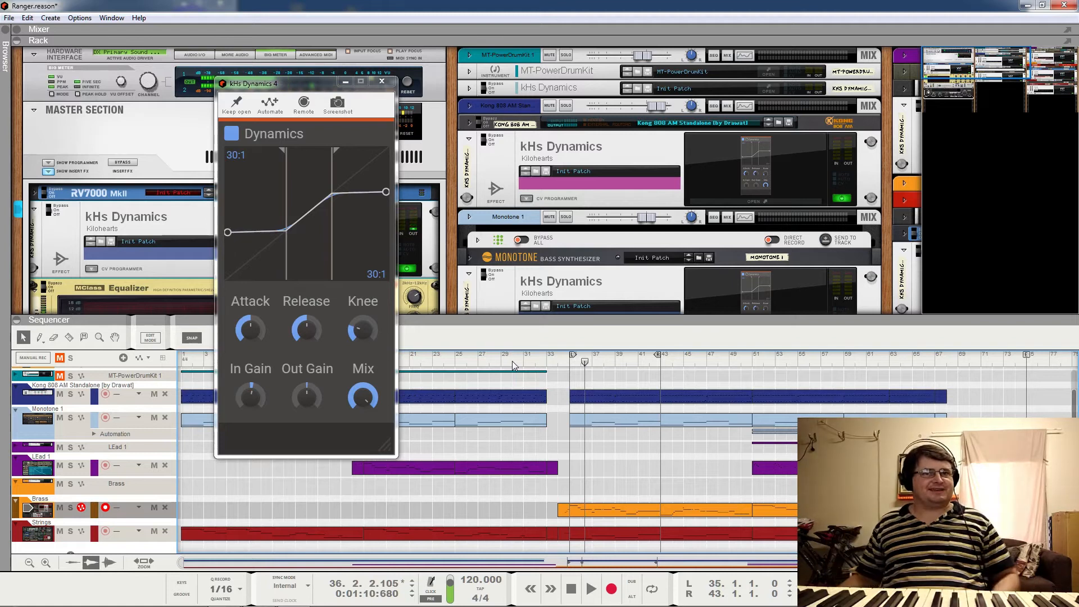
pyautogui.click(381, 81)
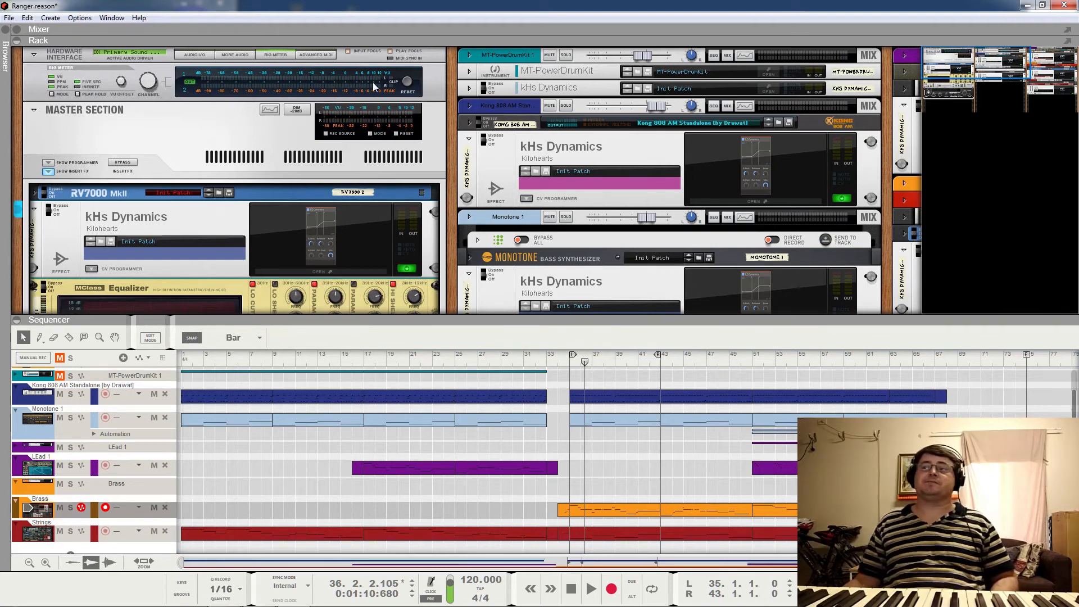
# Solo the MT-PowerDrumKit 1 track, turn on looping, and play from bar 1 while viewing the drum kit instrument
pyautogui.click(71, 377)
pyautogui.click(184, 362)
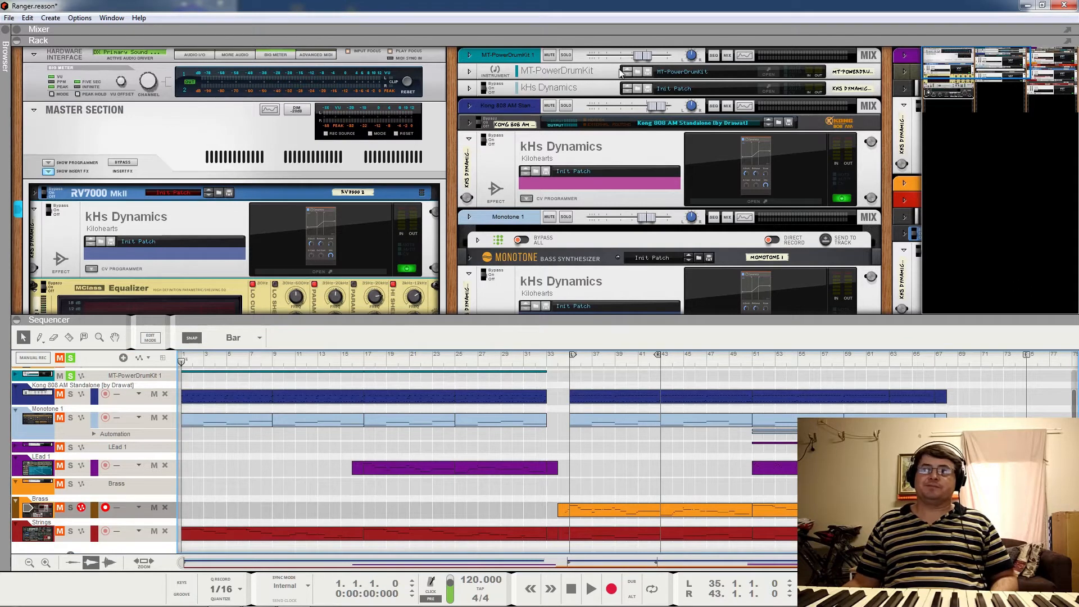
pyautogui.click(774, 73)
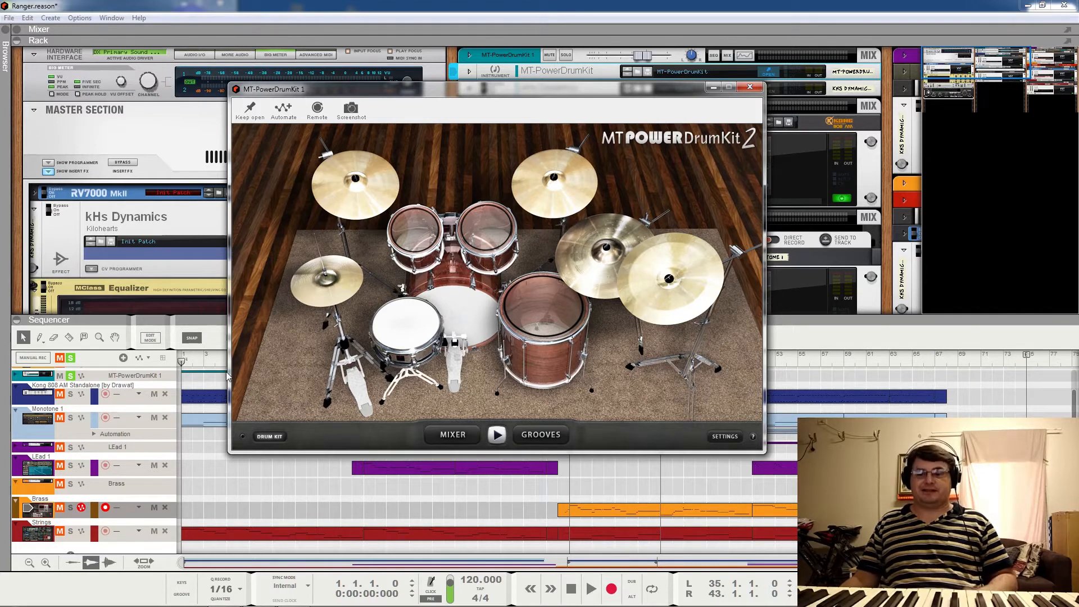
pyautogui.press('l')
pyautogui.press('space')
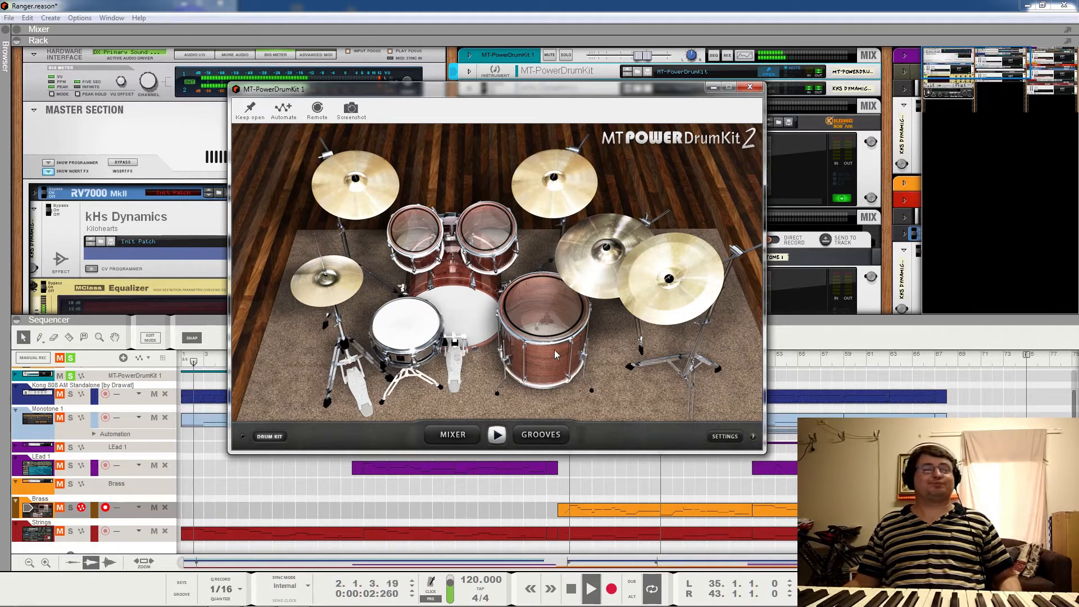
pyautogui.click(750, 86)
# Open the drum kit channel's kHs Dynamics editor, disable the effect during playback, and stop the song
pyautogui.click(767, 88)
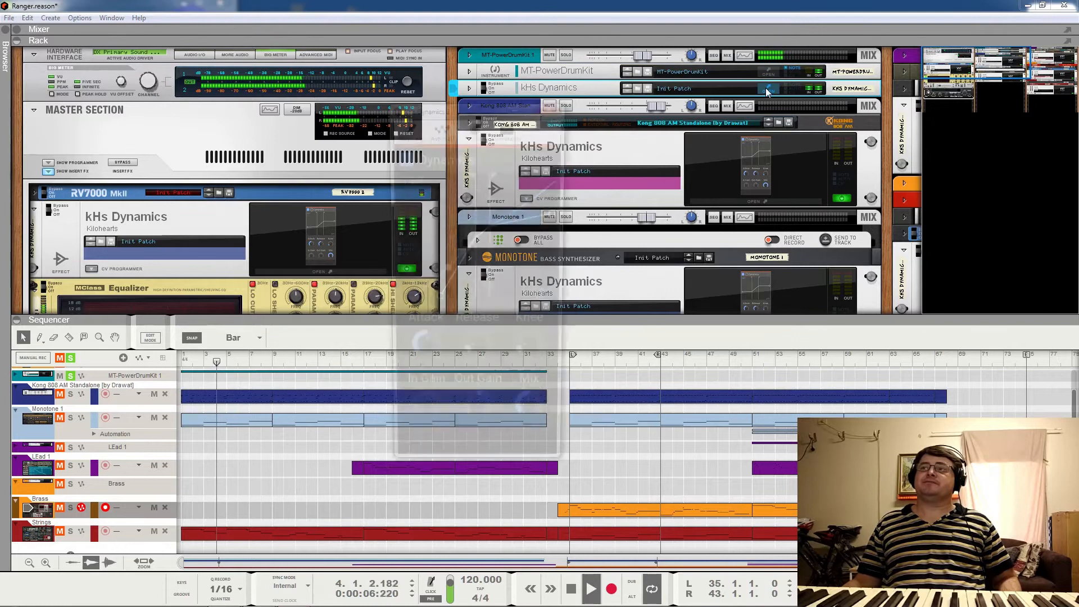
pyautogui.click(403, 156)
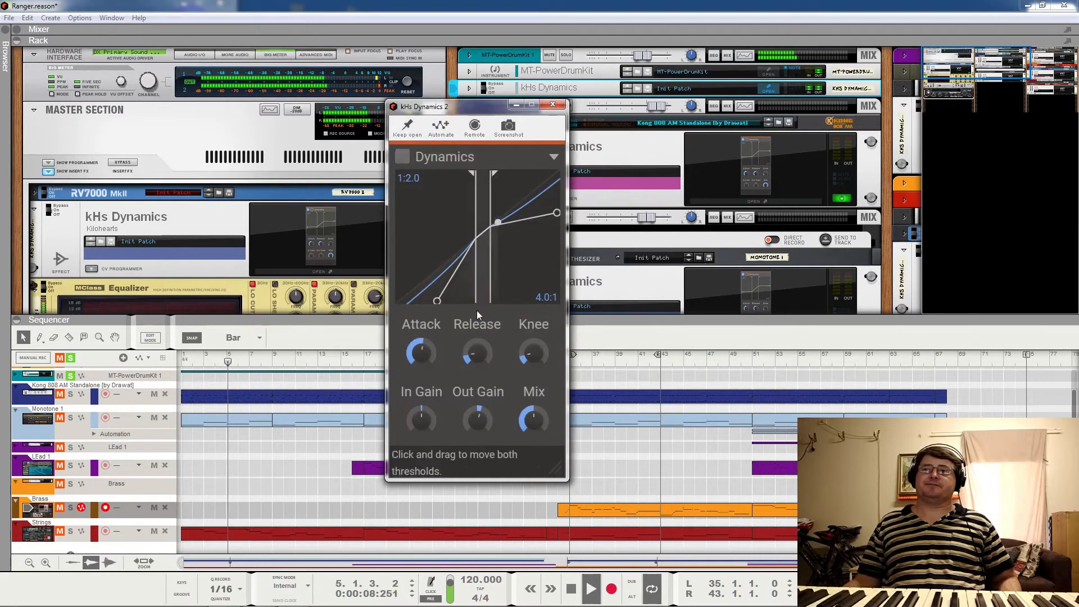
pyautogui.moveTo(482, 111); pyautogui.dragTo(495, 102)
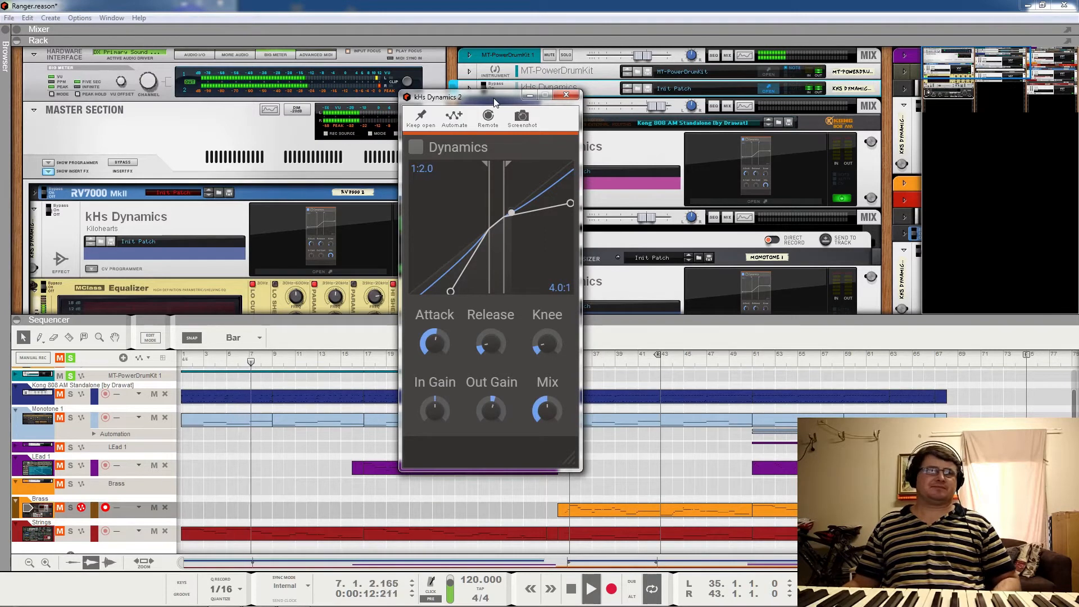
pyautogui.press('space')
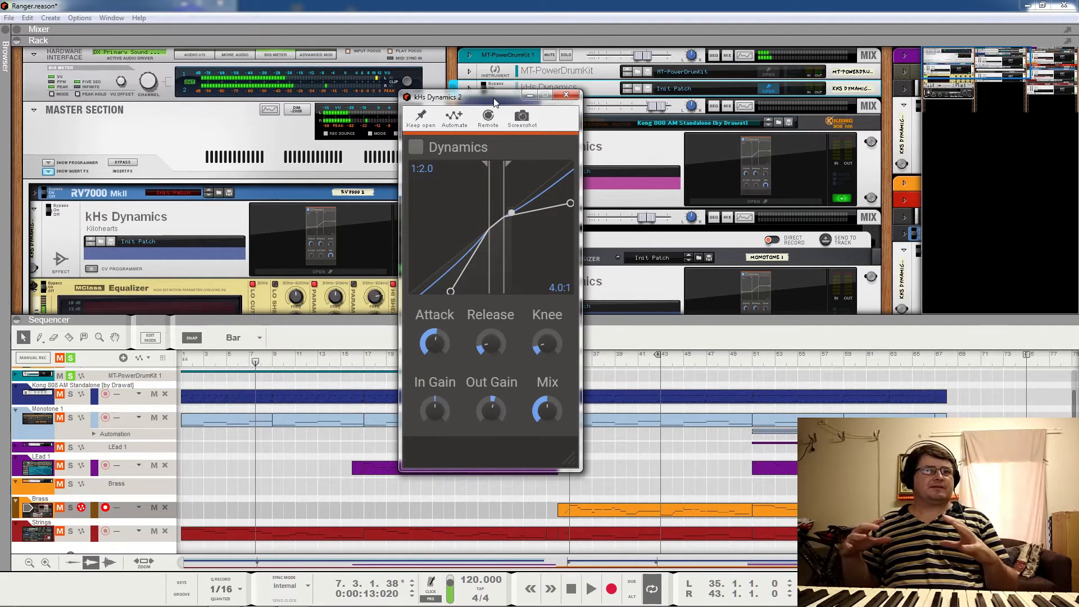
# Toggle the master section's kHs Dynamics, keep the drum channel's Dynamics editor open, and resume the soloed drum playback
pyautogui.click(56, 214)
pyautogui.click(767, 89)
pyautogui.press('space')
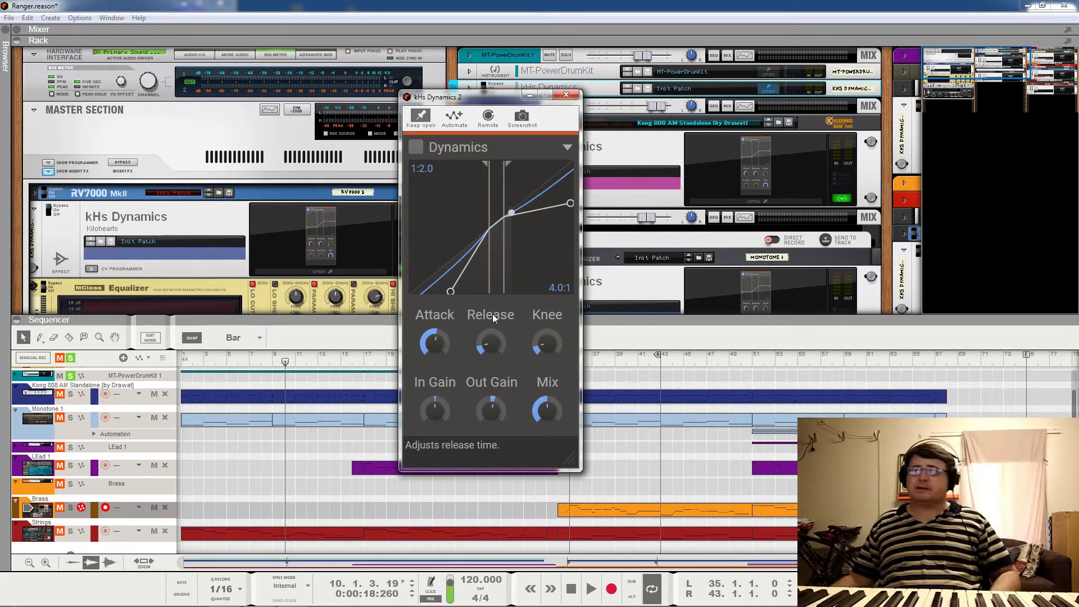
pyautogui.press('space')
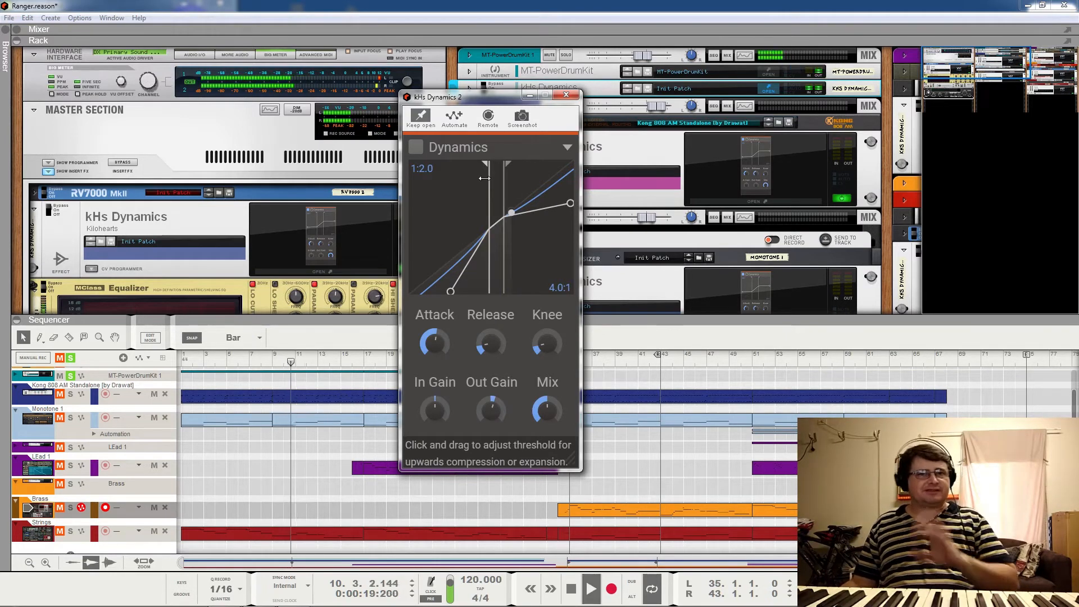
# Enable the drum channel's Dynamics, set its downward compression ratio to 3.8:1, raise Mix to maximum, and increase Release
pyautogui.click(416, 147)
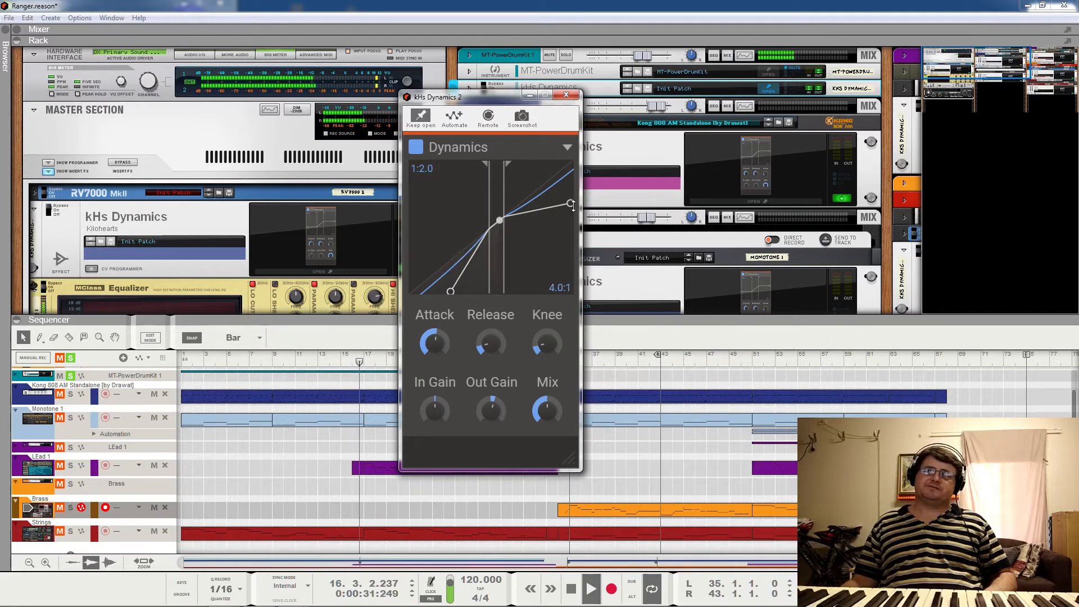
pyautogui.moveTo(572, 205); pyautogui.dragTo(571, 216)
pyautogui.moveTo(551, 327); pyautogui.dragTo(580, 207)
pyautogui.moveTo(546, 411); pyautogui.dragTo(559, 392)
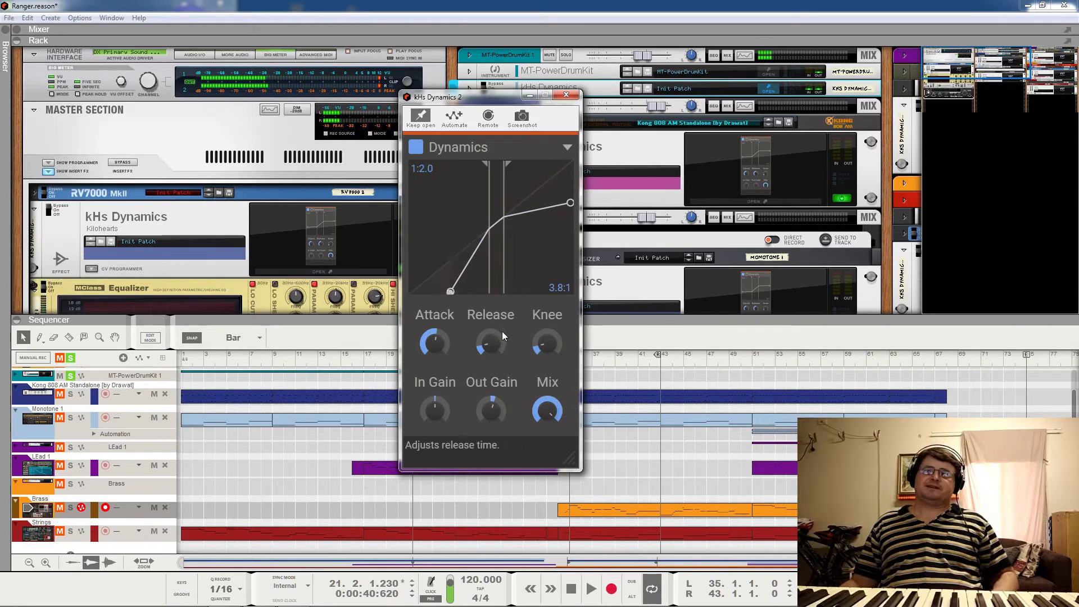
pyautogui.moveTo(495, 344); pyautogui.dragTo(508, 342)
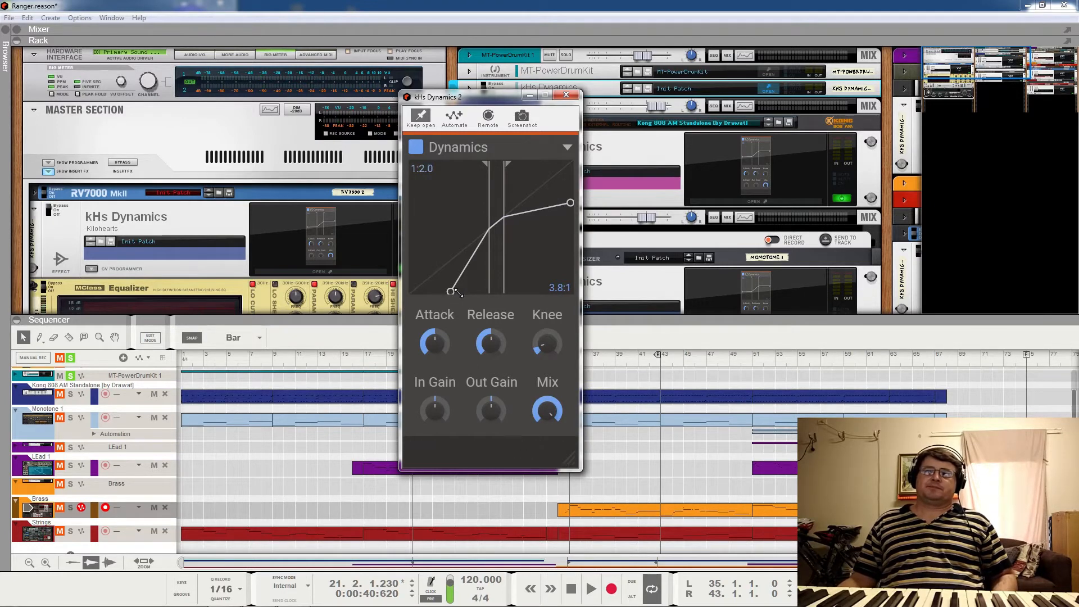
# Reset both Dynamics ratios on the drum channel to 1.0:1 and lower the upward compression threshold
pyautogui.moveTo(451, 291); pyautogui.dragTo(453, 293)
pyautogui.moveTo(570, 203); pyautogui.dragTo(570, 162)
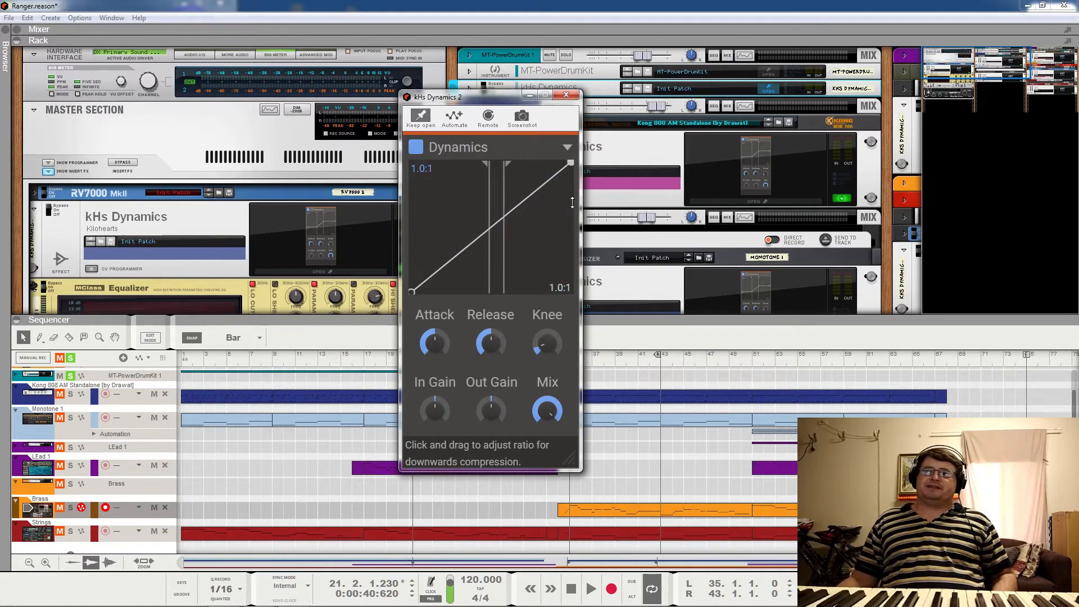
pyautogui.moveTo(488, 165); pyautogui.dragTo(440, 167)
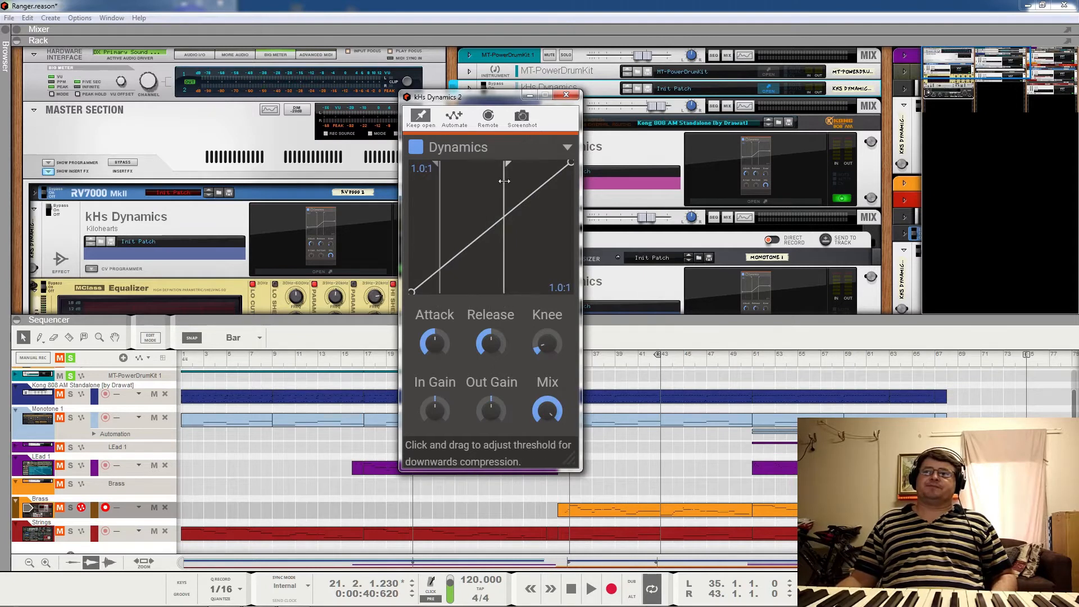
# Lower the downward compression threshold on the drum channel's Dynamics, set its ratio to 4.0:1, and audition the drums
pyautogui.moveTo(572, 164); pyautogui.dragTo(570, 196)
pyautogui.moveTo(509, 165); pyautogui.dragTo(487, 168)
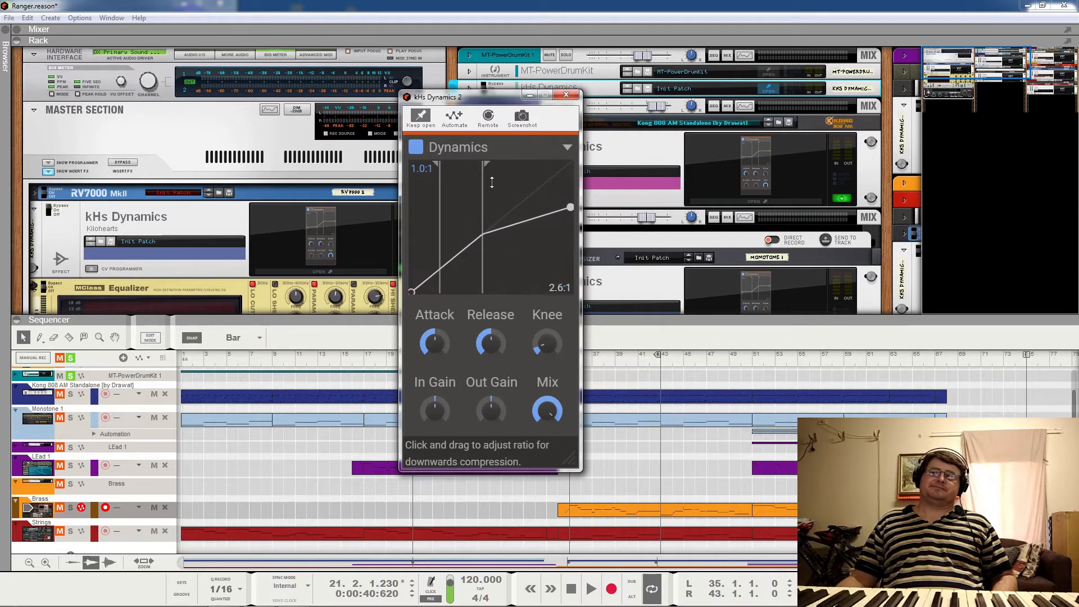
pyautogui.moveTo(572, 207); pyautogui.dragTo(579, 224)
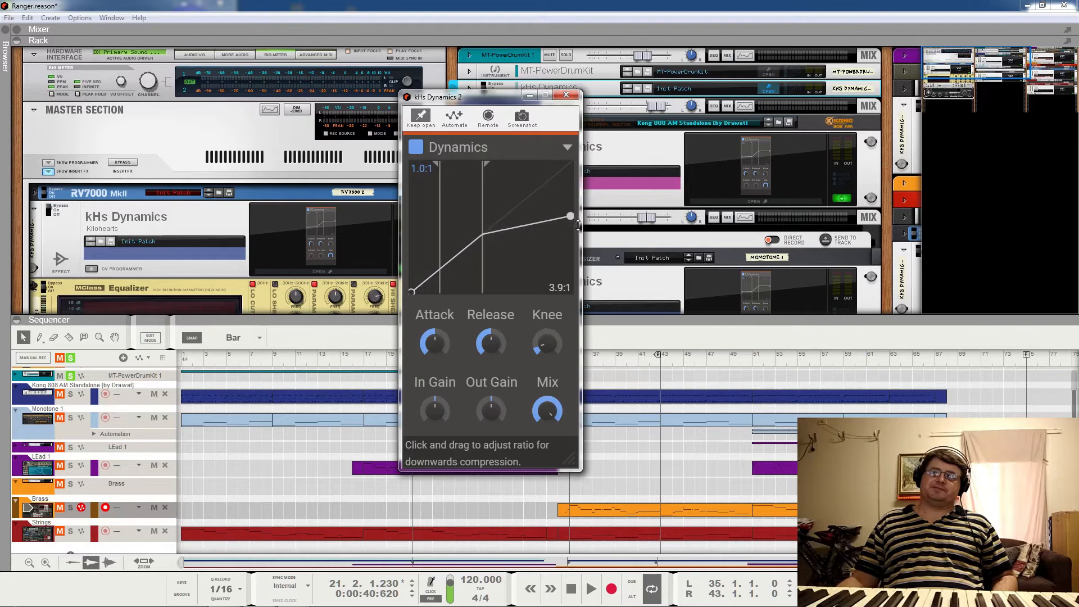
pyautogui.press('space')
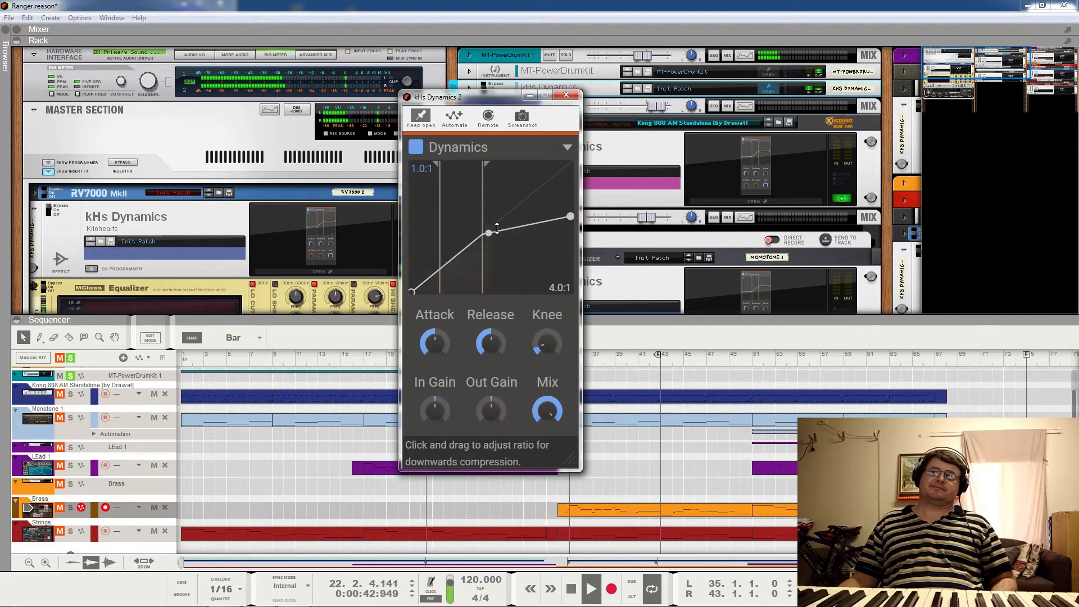
pyautogui.press('space')
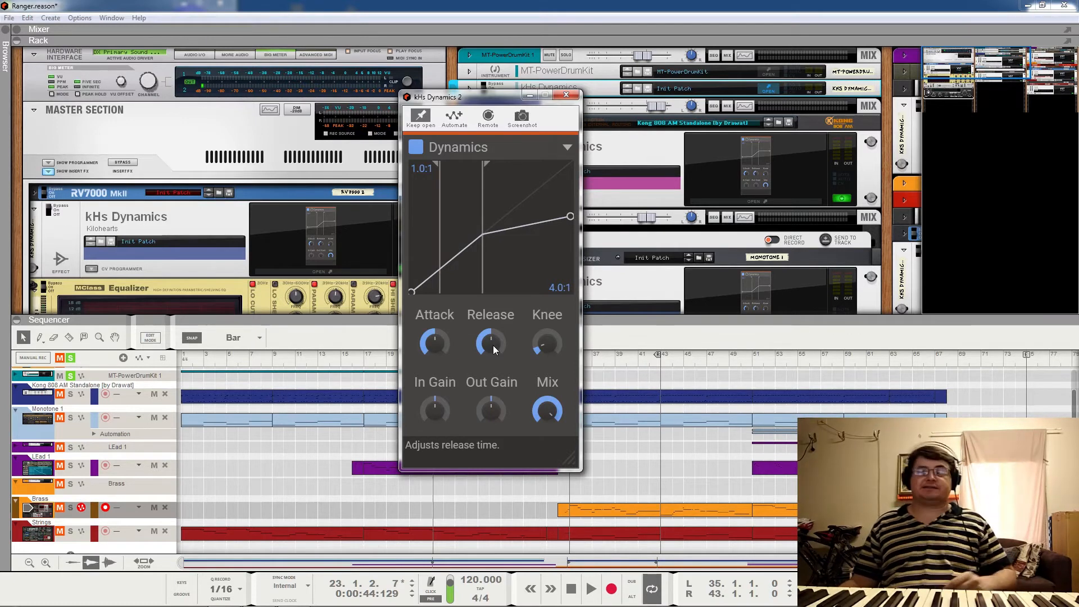
# Set Attack and Release to 20% on the drum channel's Dynamics, resume playback, and lower Knee to its minimum
pyautogui.moveTo(494, 345); pyautogui.dragTo(494, 320)
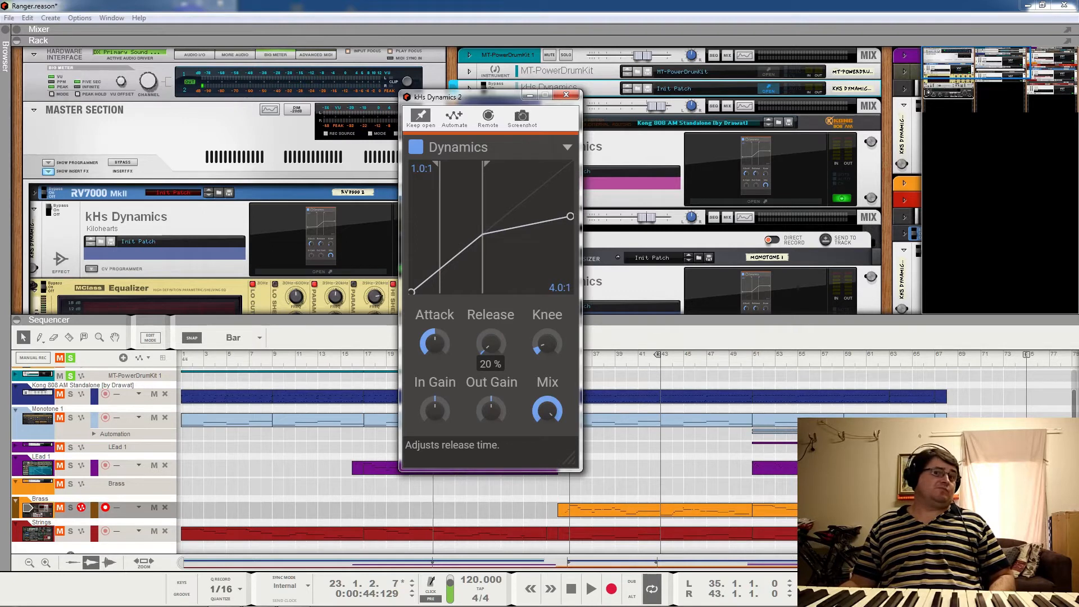
pyautogui.click(435, 343)
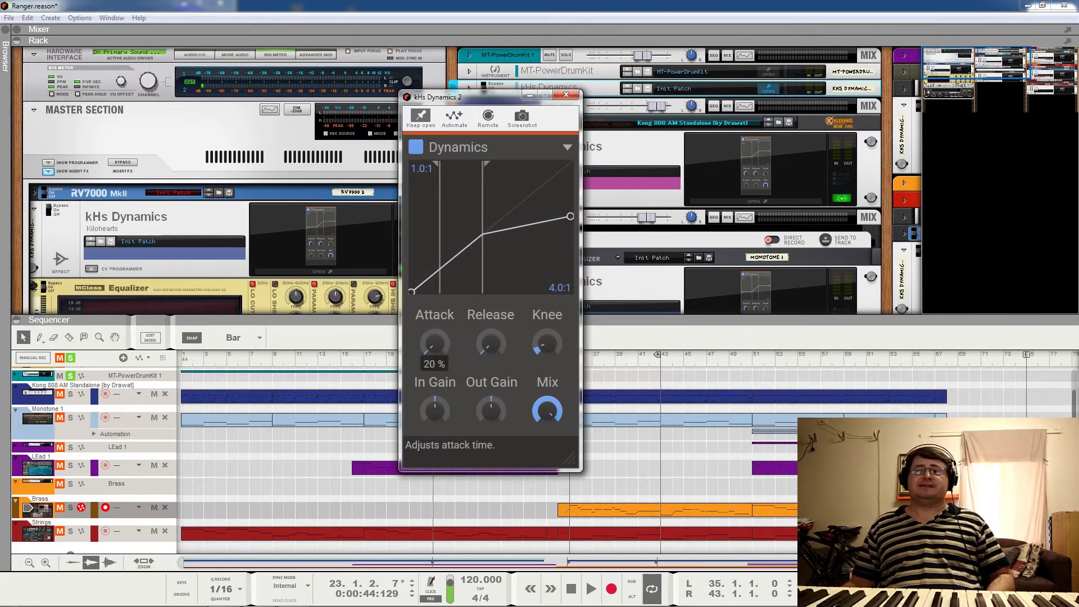
pyautogui.moveTo(434, 343); pyautogui.dragTo(435, 347)
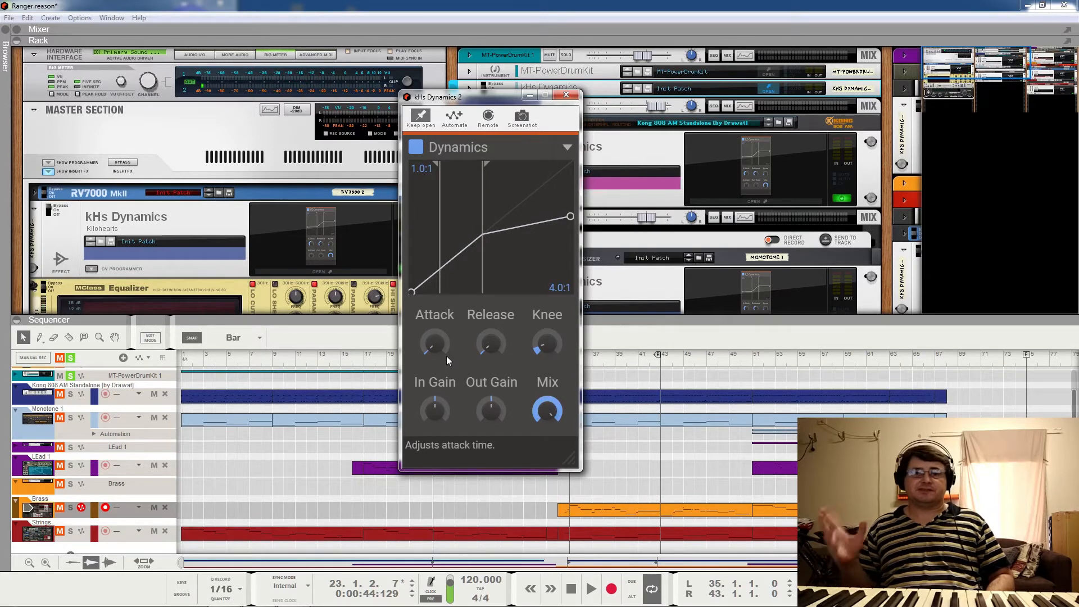
pyautogui.press('space')
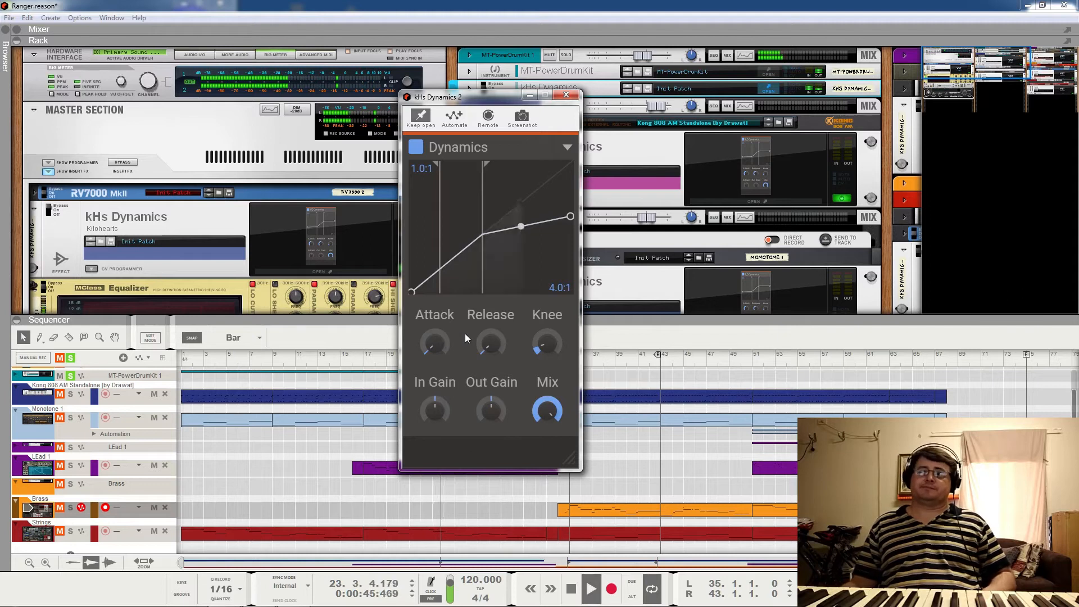
pyautogui.moveTo(544, 347); pyautogui.dragTo(551, 378)
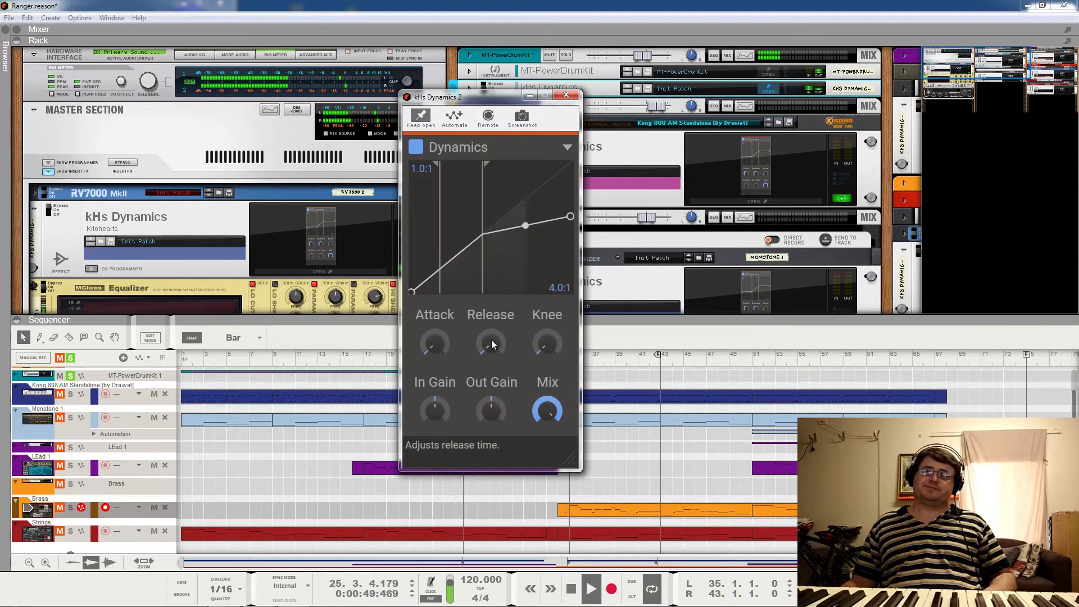
# Try Release at about 101% during playback, raise Attack to maximum, and return Release to its minimum
pyautogui.moveTo(491, 343); pyautogui.dragTo(491, 303)
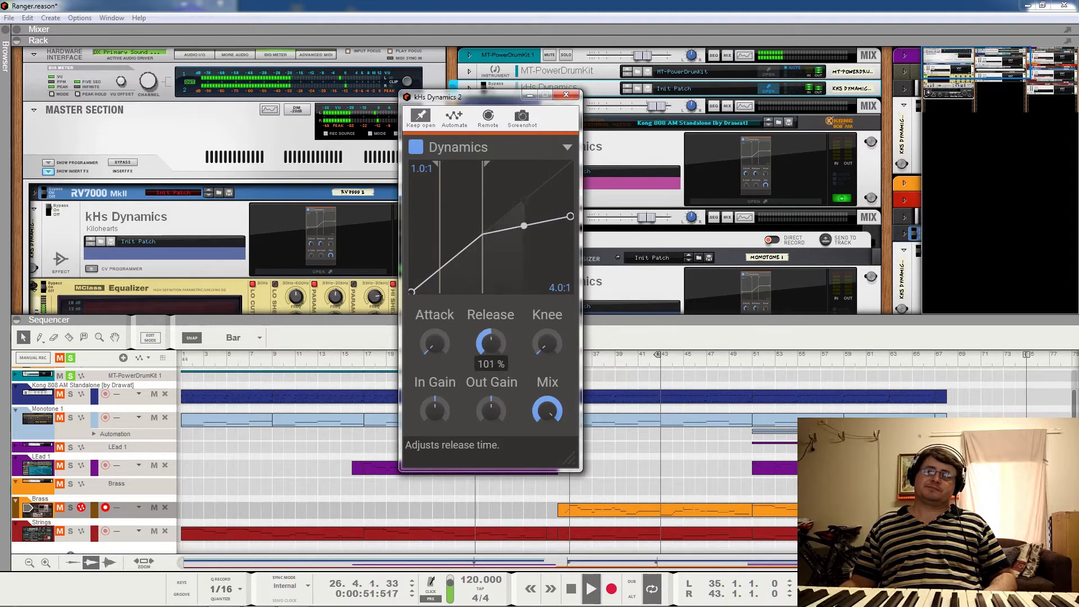
pyautogui.moveTo(440, 352); pyautogui.dragTo(440, 295)
pyautogui.moveTo(490, 344); pyautogui.dragTo(491, 388)
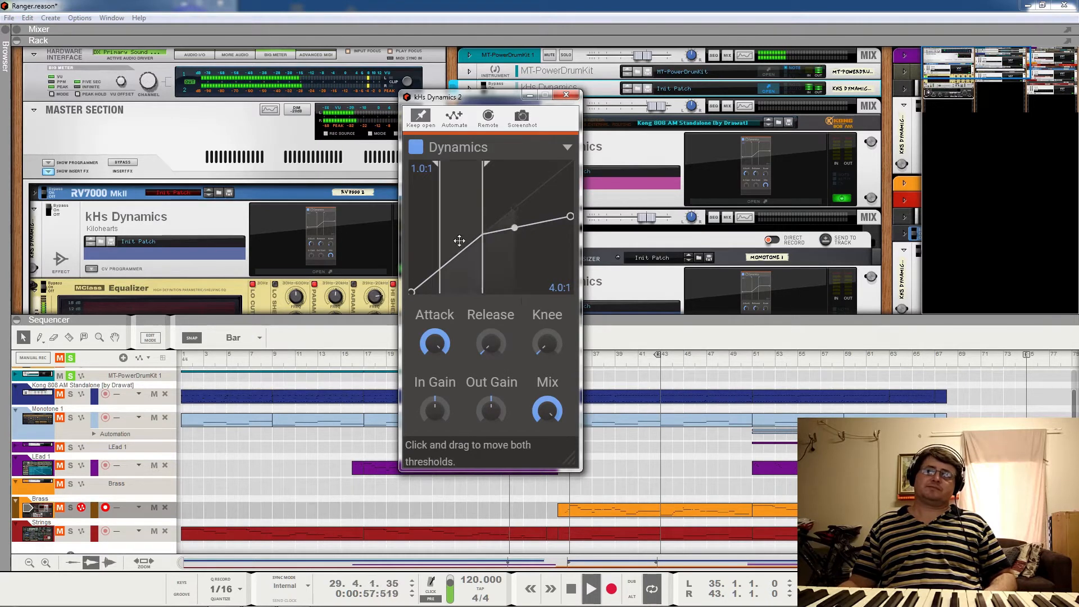
# Compare the drums with Dynamics bypassed and on, raise Out Gain slightly, and stop playback
pyautogui.click(414, 148)
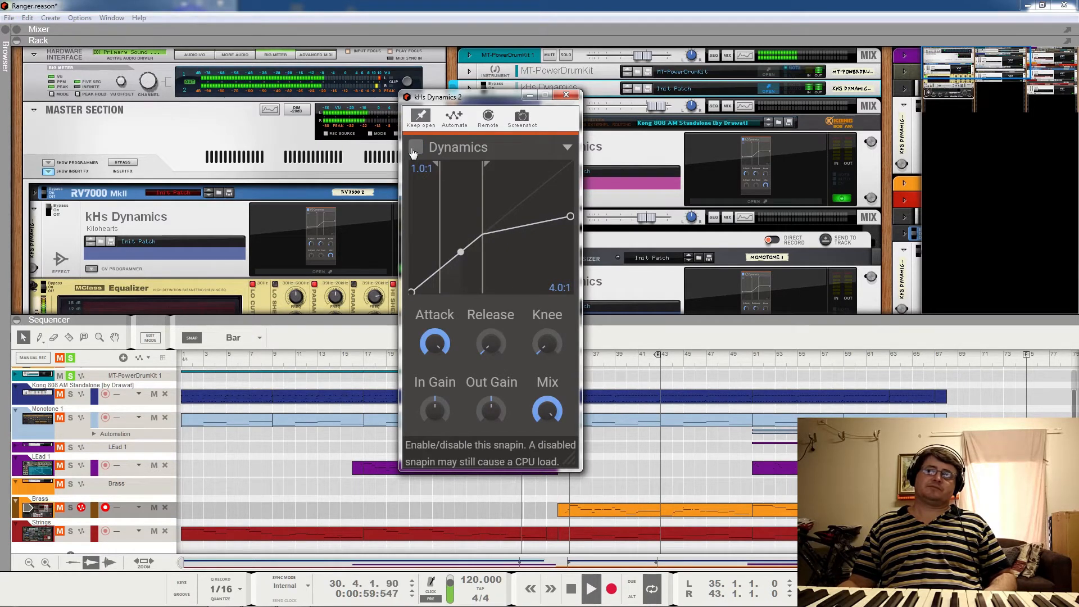
pyautogui.click(415, 148)
pyautogui.moveTo(497, 417)
pyautogui.mouseDown()
pyautogui.moveTo(497, 400)
pyautogui.moveTo(497, 424)
pyautogui.mouseUp()
pyautogui.press('space')
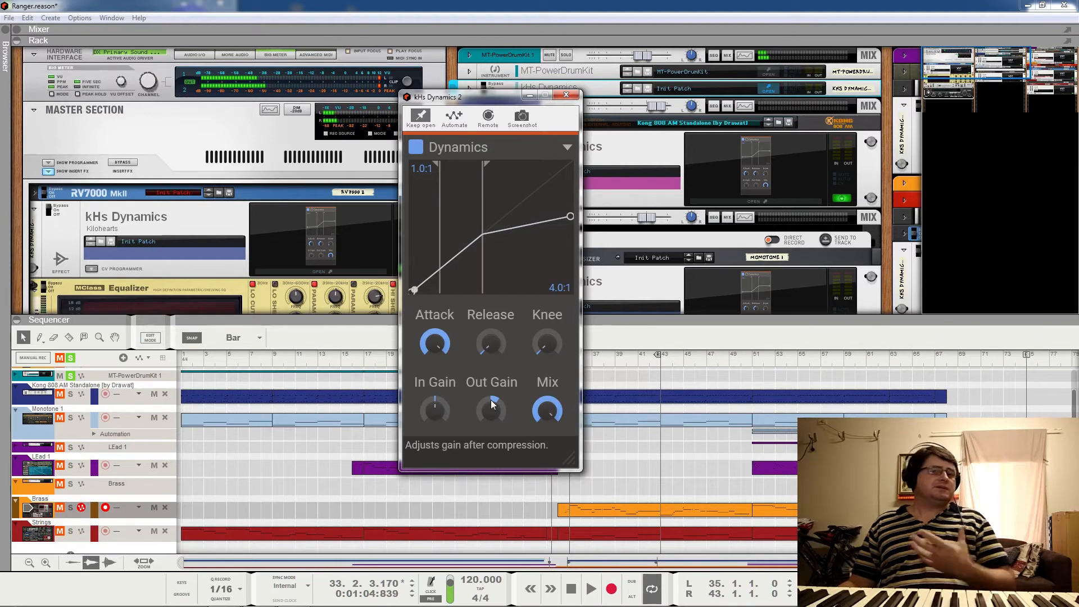
# Set the downward compression ratio to 30:1, play the drums from the song start, and lower the downward threshold close to the upward one
pyautogui.click(182, 361)
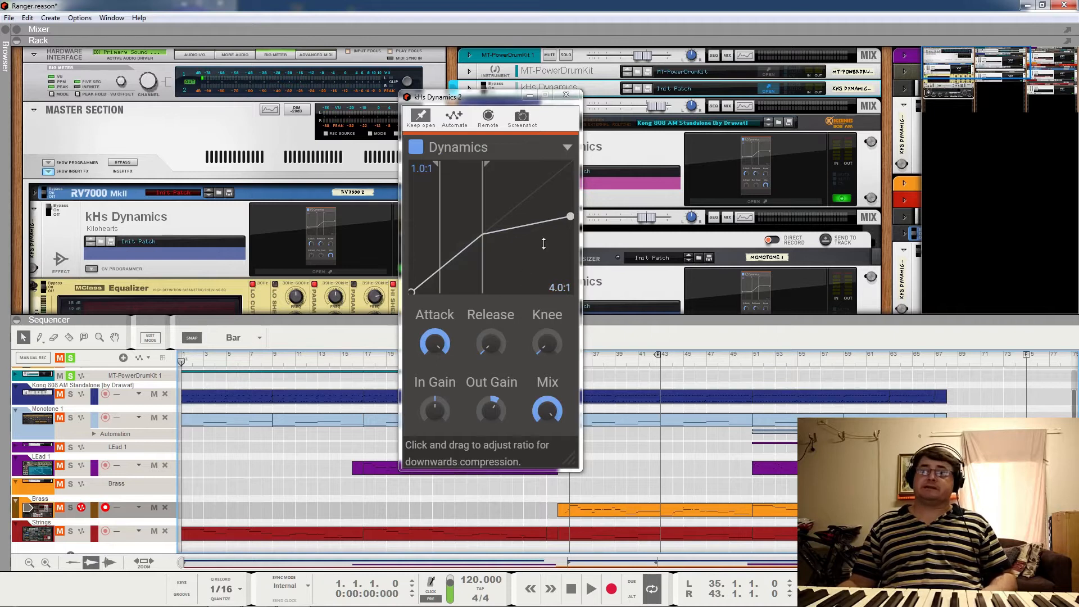
pyautogui.moveTo(570, 217); pyautogui.dragTo(570, 232)
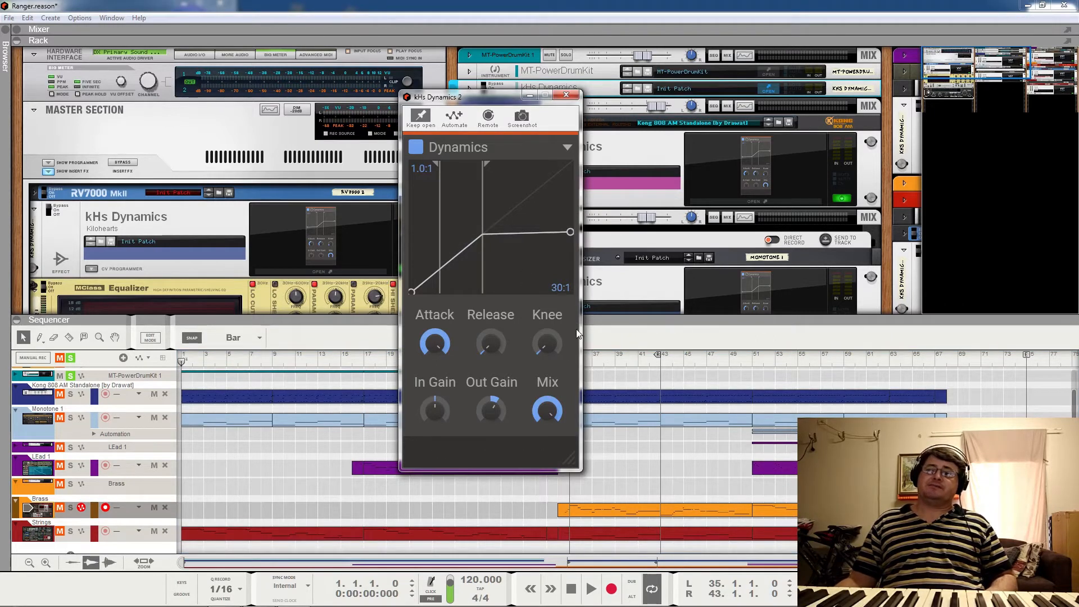
pyautogui.press('space')
pyautogui.moveTo(482, 169); pyautogui.dragTo(441, 169)
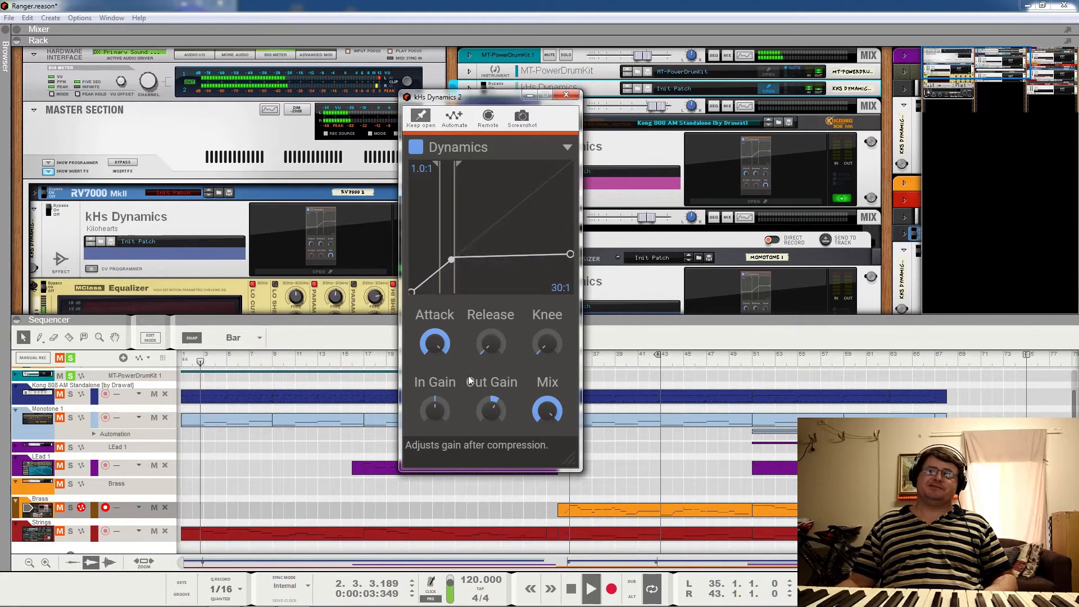
# Lower Mix to 0% on the drum channel's Dynamics and compare the sound with the effect bypassed and on
pyautogui.moveTo(548, 407); pyautogui.dragTo(548, 446)
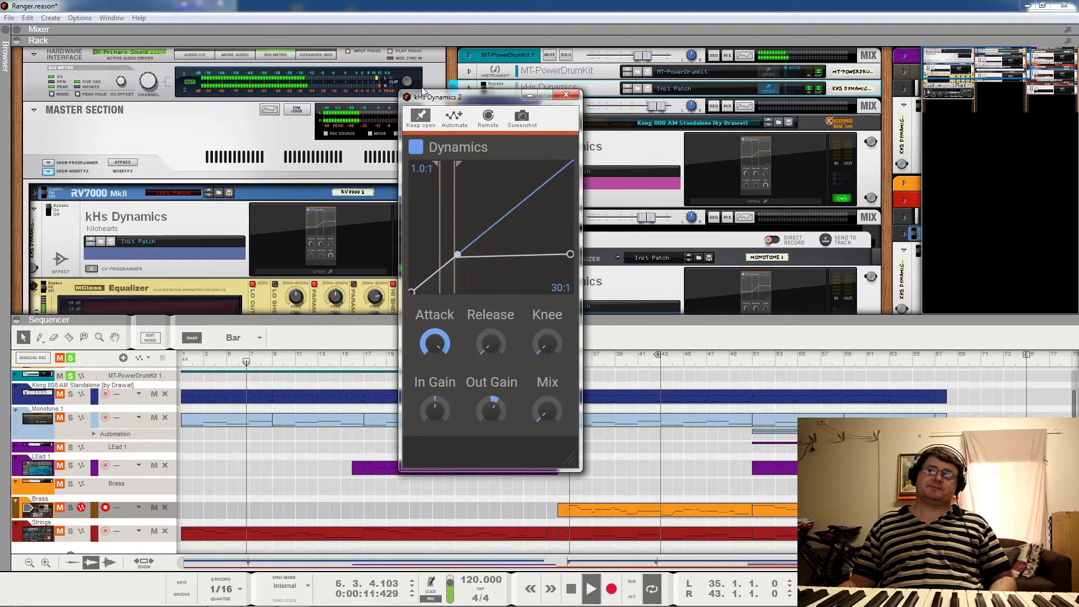
pyautogui.click(421, 149)
pyautogui.click(421, 149)
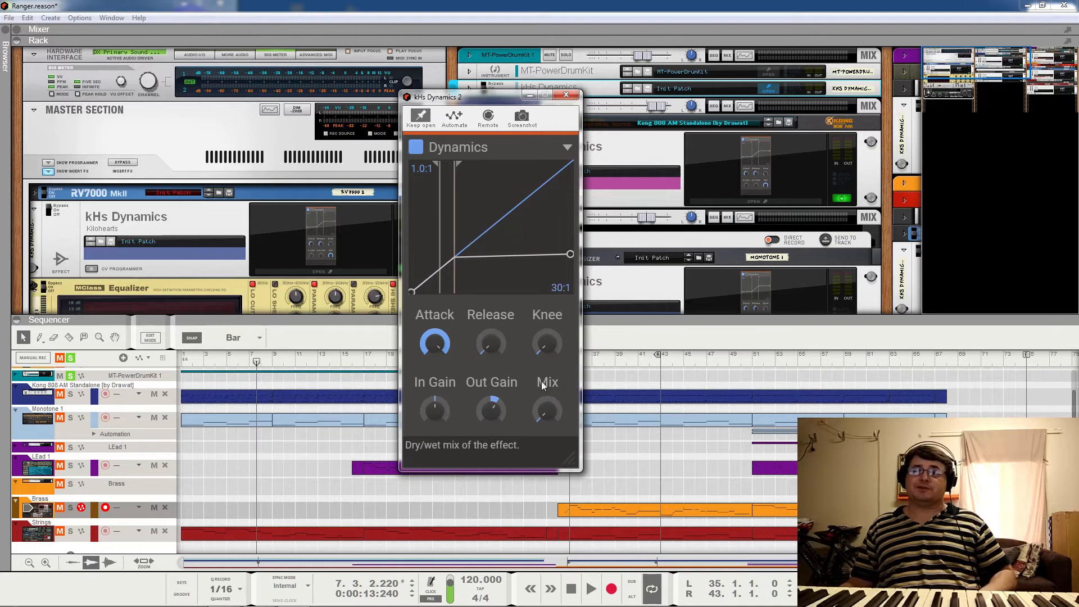
pyautogui.moveTo(548, 411)
pyautogui.mouseDown()
pyautogui.moveTo(548, 298)
pyautogui.moveTo(548, 410)
pyautogui.mouseUp()
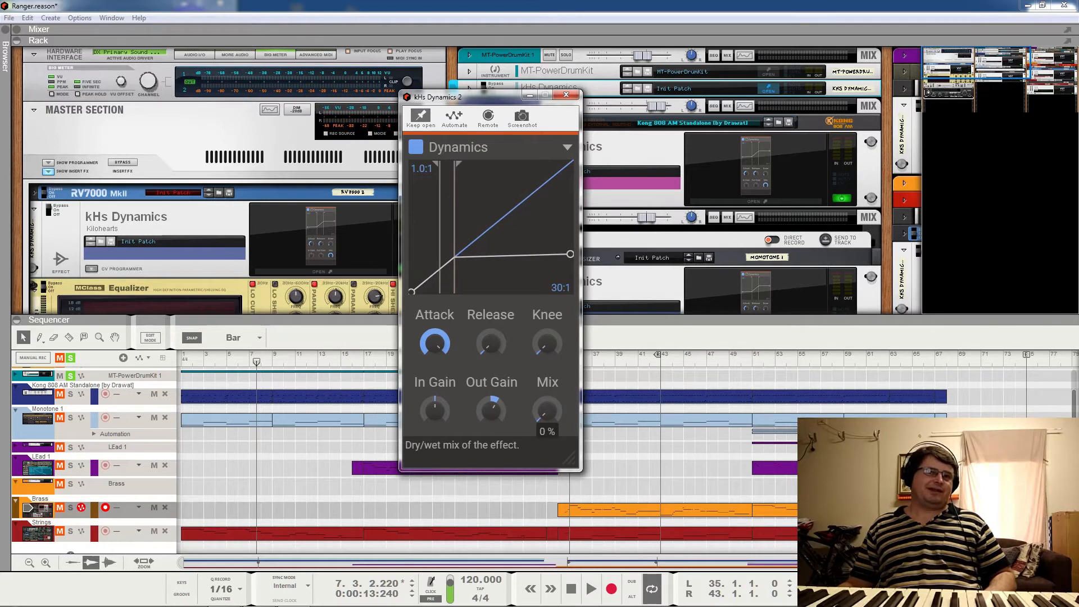
# Audition Mix at 100%, reduce it to about half with Out Gain around 6.5 dB, and compare Dynamics bypassed and on
pyautogui.press('space')
pyautogui.moveTo(548, 407); pyautogui.dragTo(547, 298)
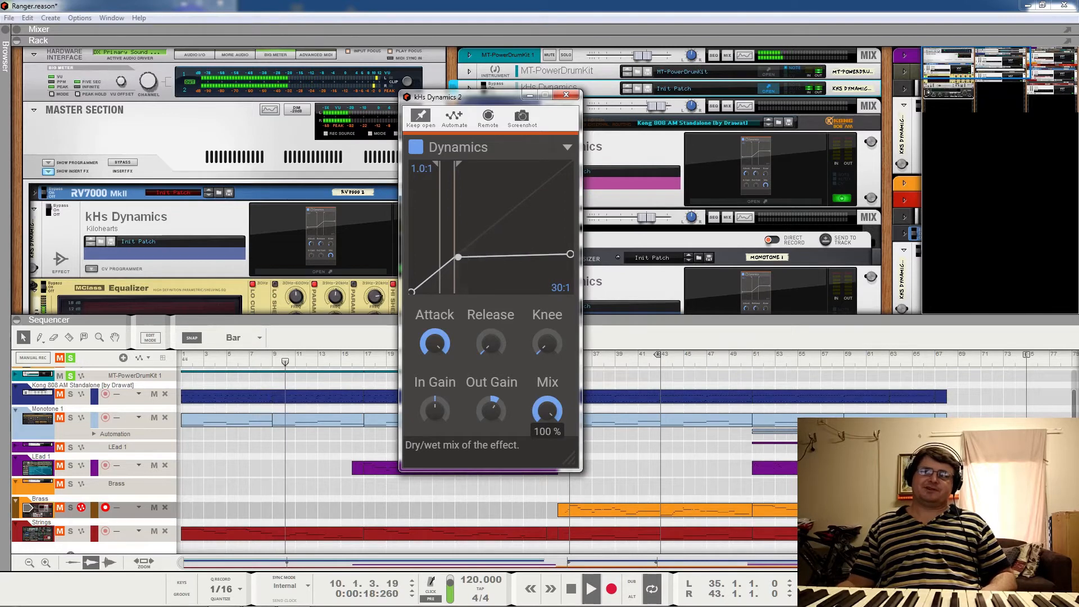
pyautogui.moveTo(548, 411); pyautogui.dragTo(547, 466)
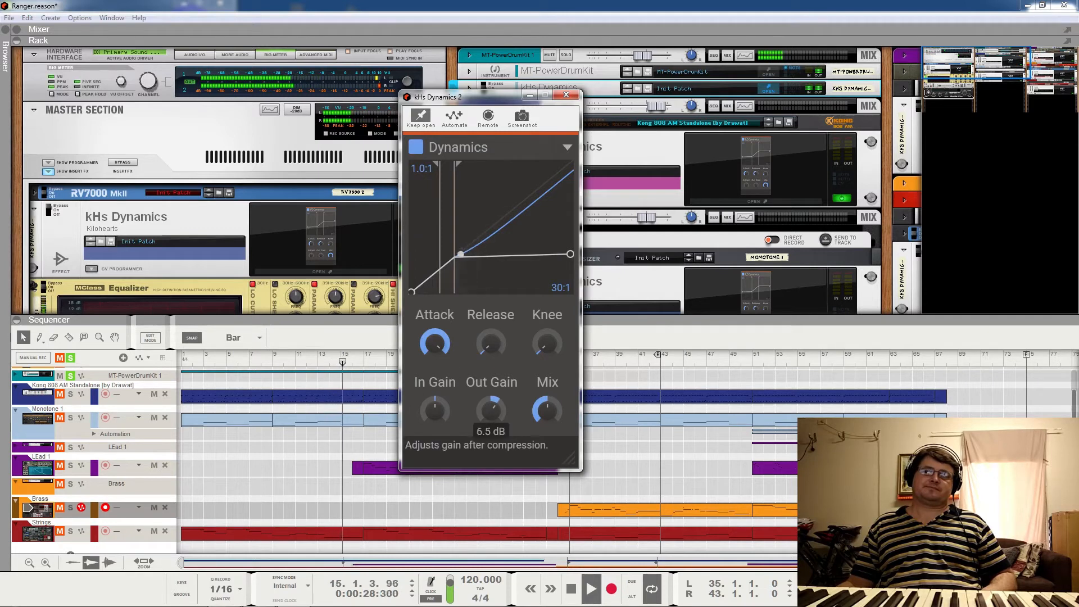
pyautogui.click(420, 152)
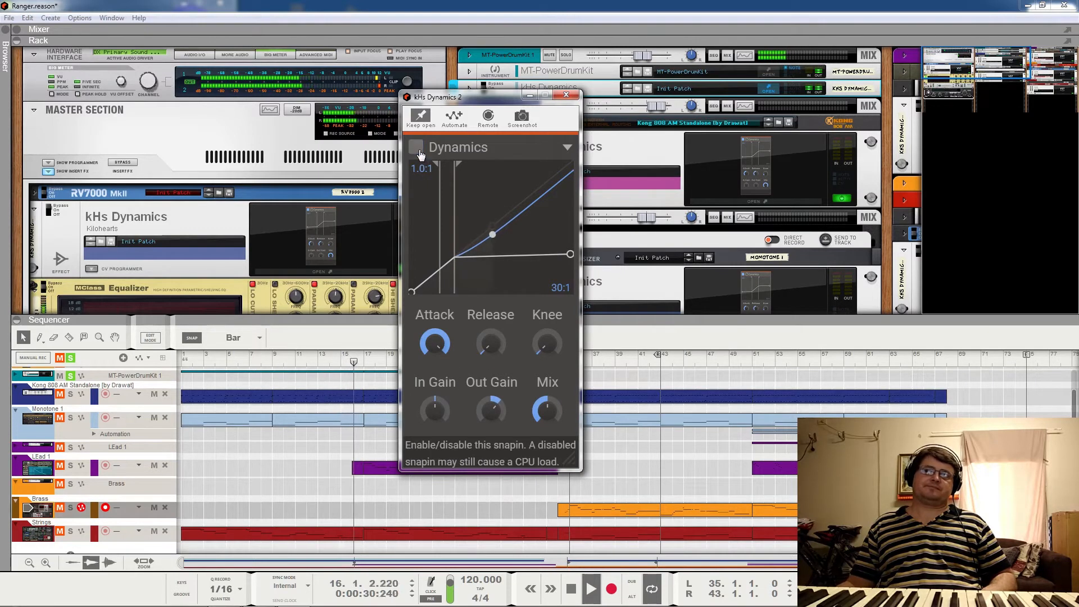
pyautogui.click(418, 151)
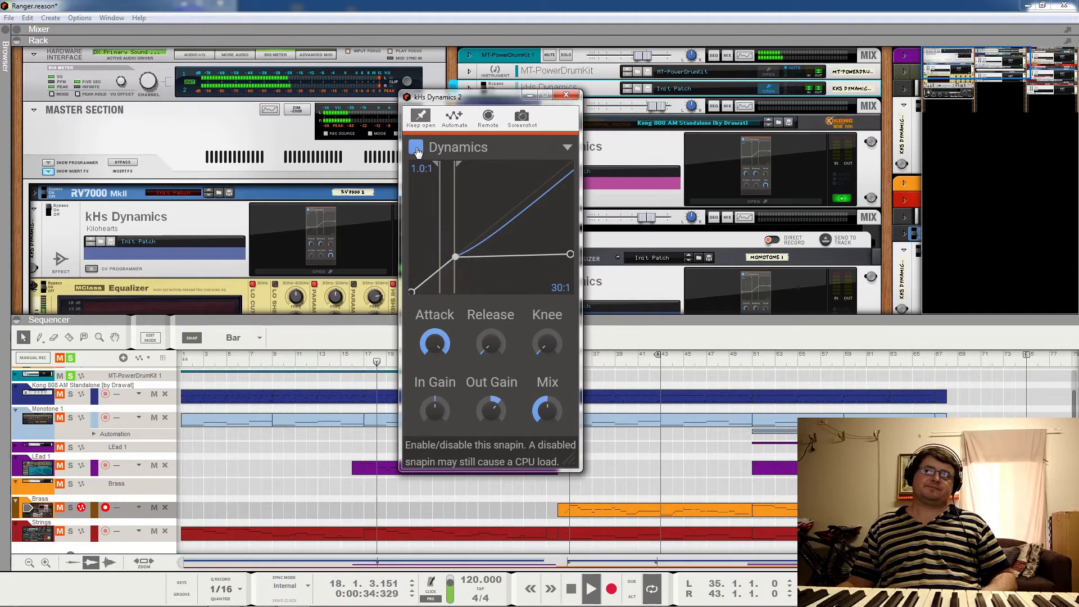
pyautogui.press('space')
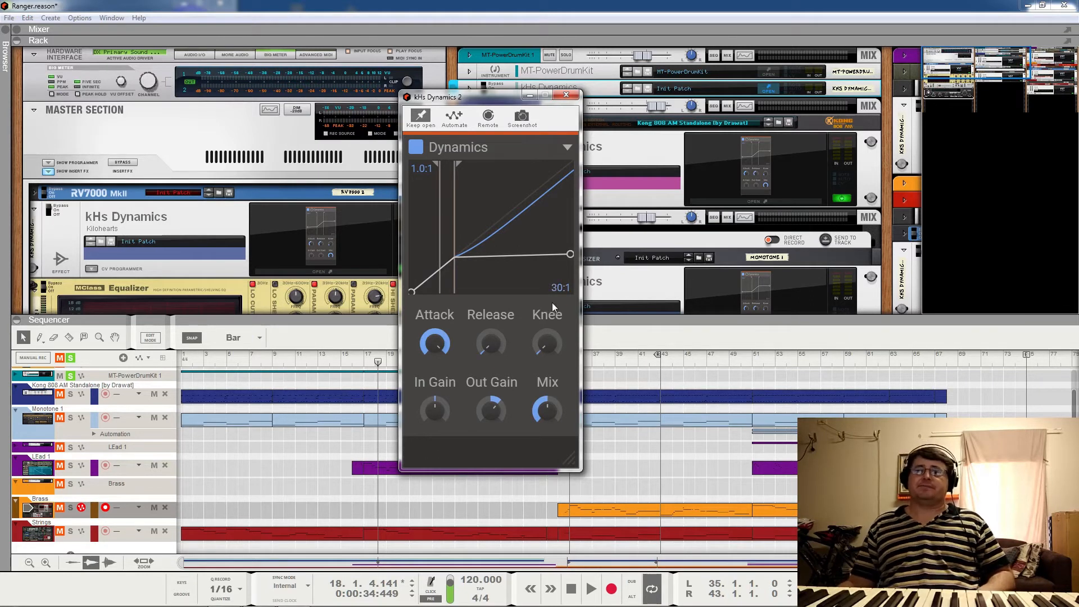
# Lower Attack to its minimum, reduce Mix slightly below half during playback, and compare the drums with Dynamics bypassed and on
pyautogui.moveTo(440, 344); pyautogui.dragTo(502, 367)
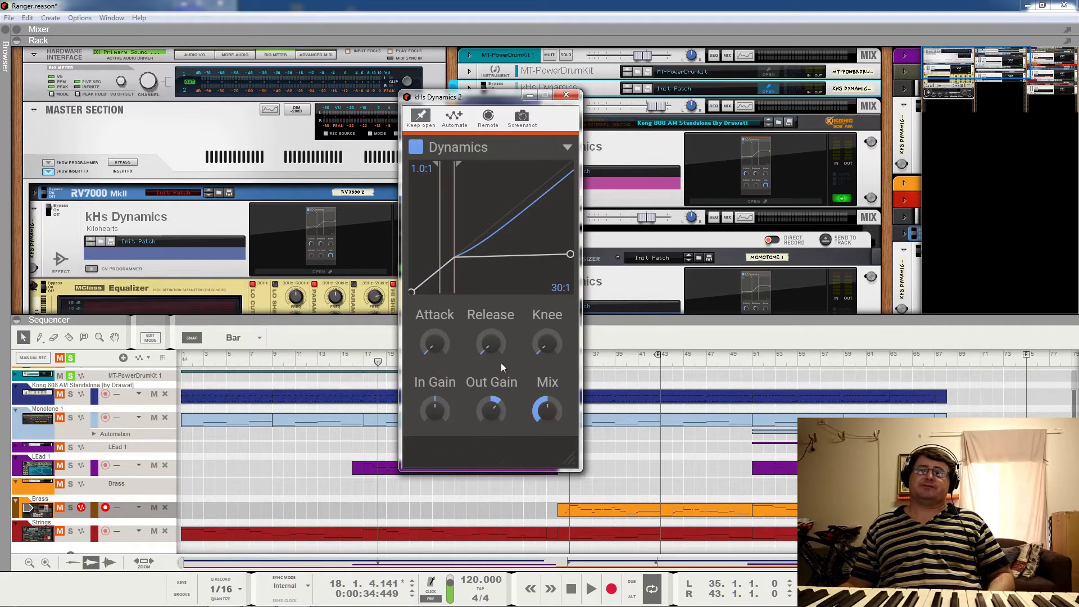
pyautogui.press('space')
pyautogui.moveTo(548, 409)
pyautogui.mouseDown()
pyautogui.moveTo(548, 420)
pyautogui.moveTo(548, 381)
pyautogui.moveTo(548, 415)
pyautogui.mouseUp()
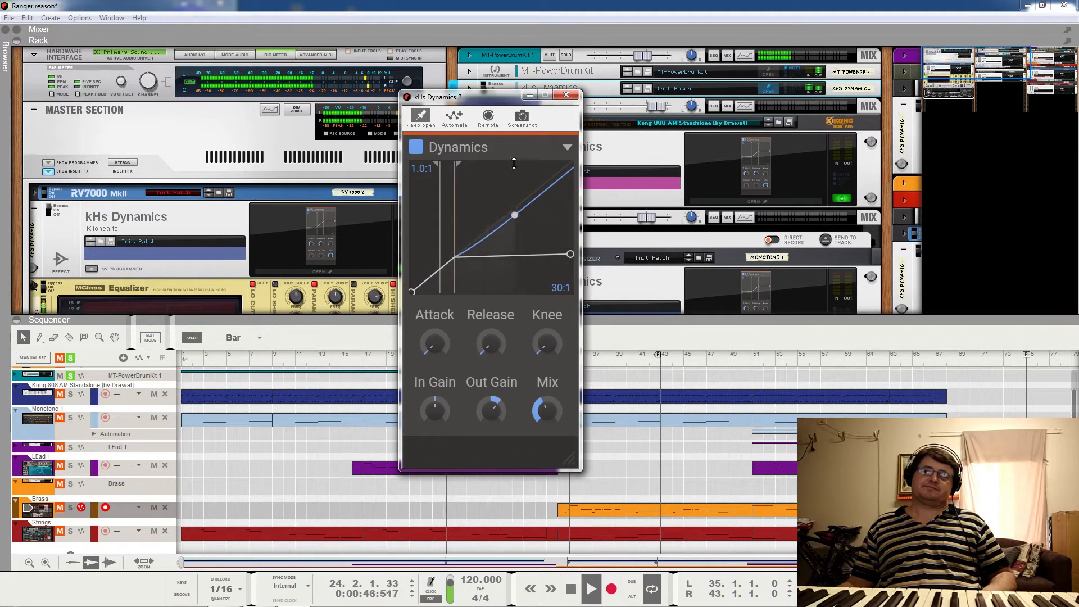
pyautogui.click(416, 148)
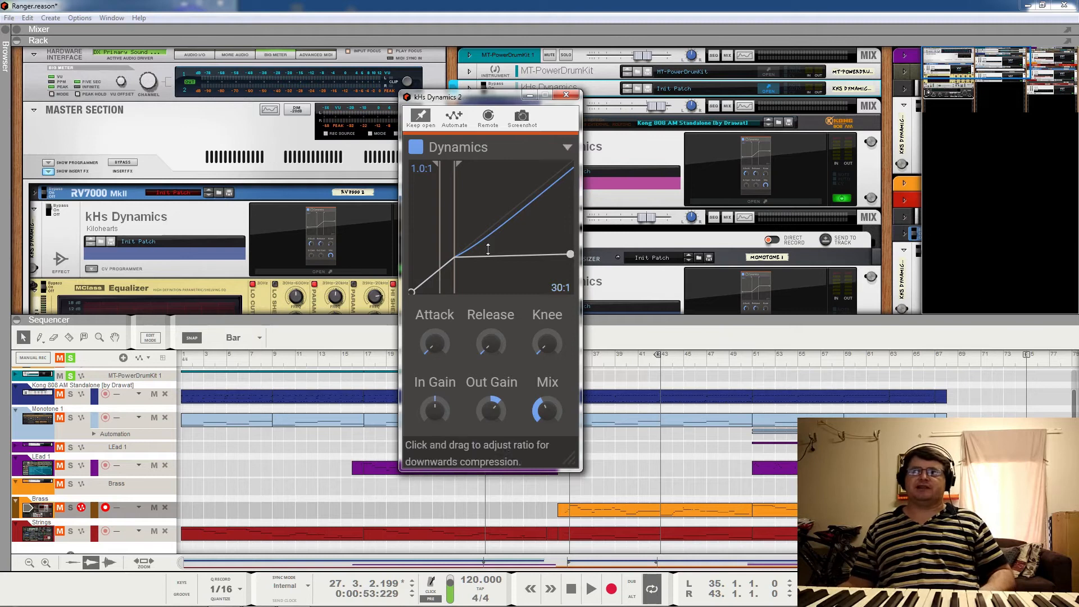
# Raise both Dynamics thresholds together, resume playback with Mix at maximum, and set the downward compression ratio to 22:1
pyautogui.moveTo(455, 199); pyautogui.dragTo(482, 211)
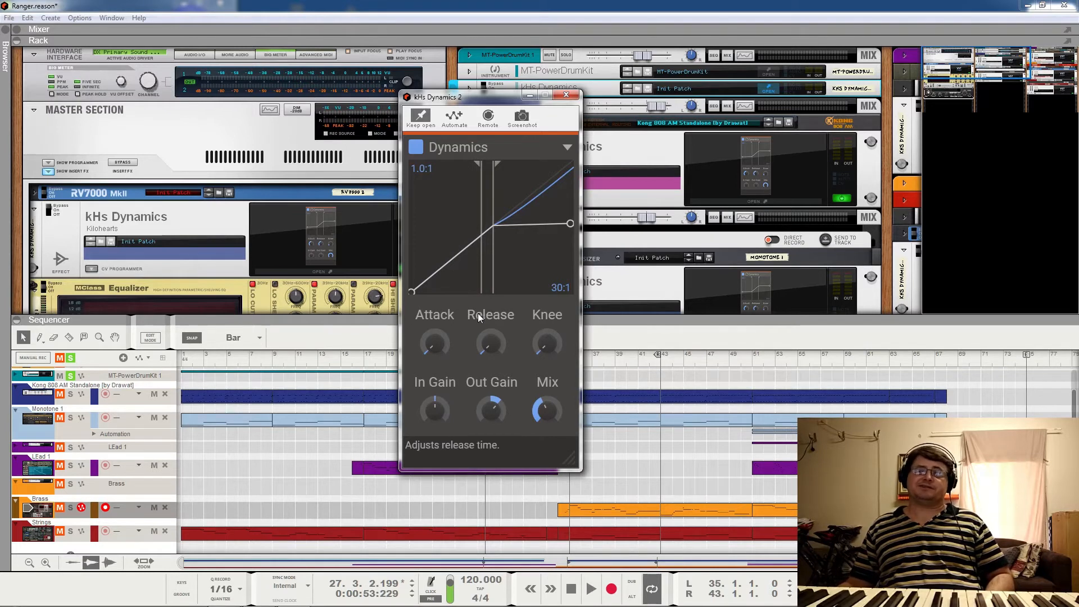
pyautogui.press('space')
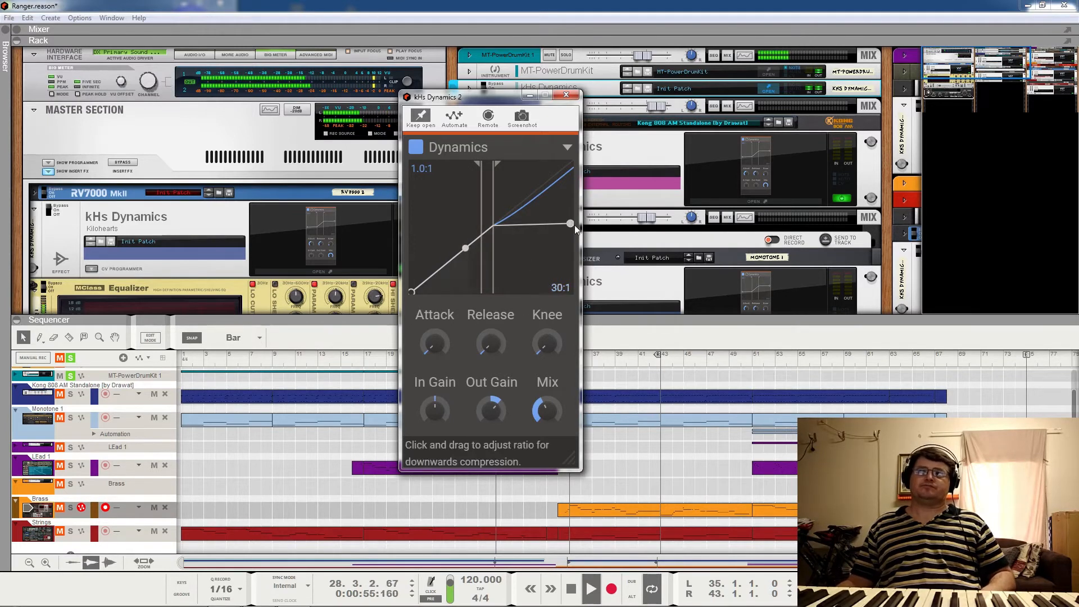
pyautogui.moveTo(559, 409); pyautogui.dragTo(554, 423)
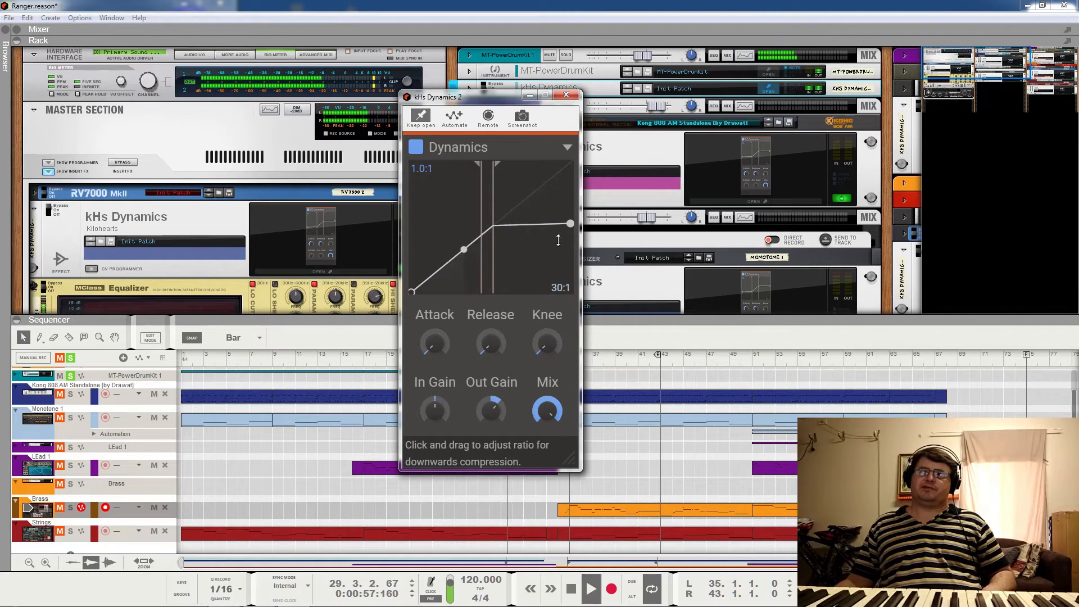
pyautogui.moveTo(571, 223); pyautogui.dragTo(579, 211)
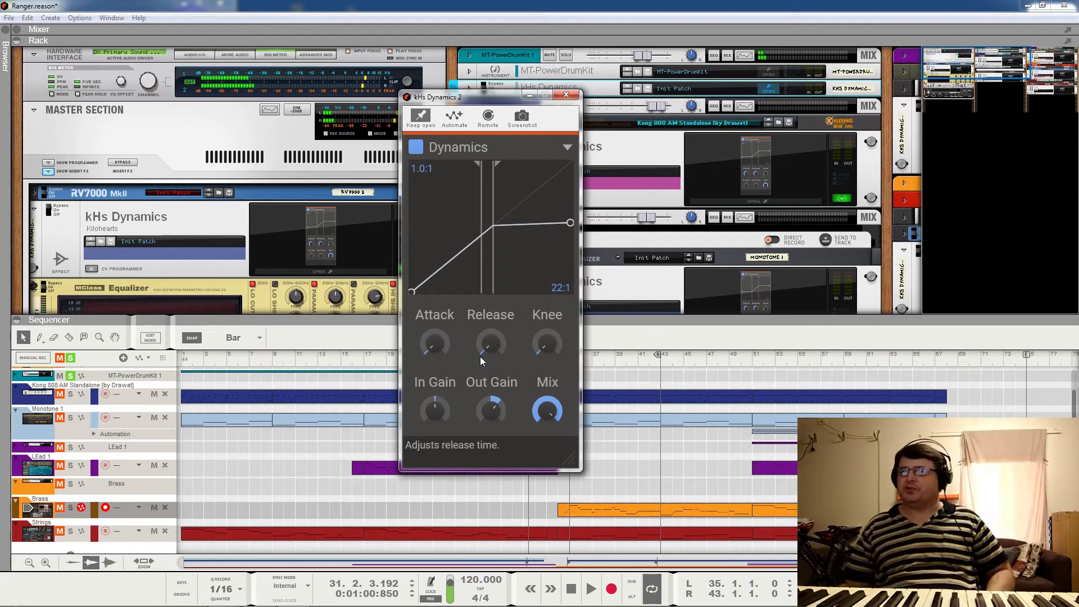
# Set the upward compression ratio to 30:1 and lower the upward threshold to -34.5 dB
pyautogui.moveTo(411, 290); pyautogui.dragTo(394, 236)
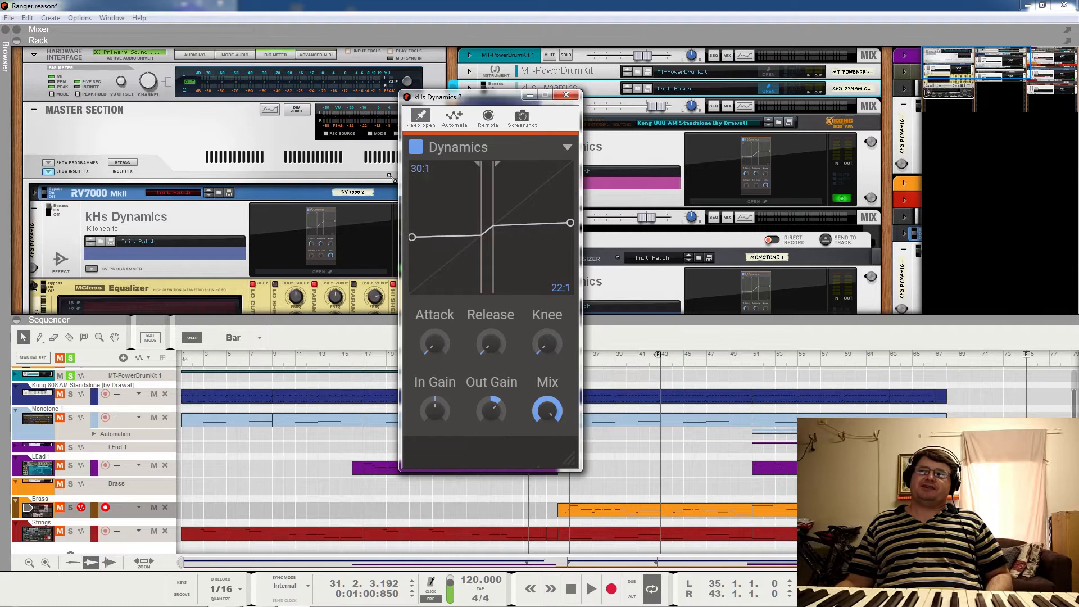
pyautogui.moveTo(482, 180)
pyautogui.mouseDown()
pyautogui.moveTo(432, 181)
pyautogui.moveTo(493, 183)
pyautogui.moveTo(471, 186)
pyautogui.mouseUp()
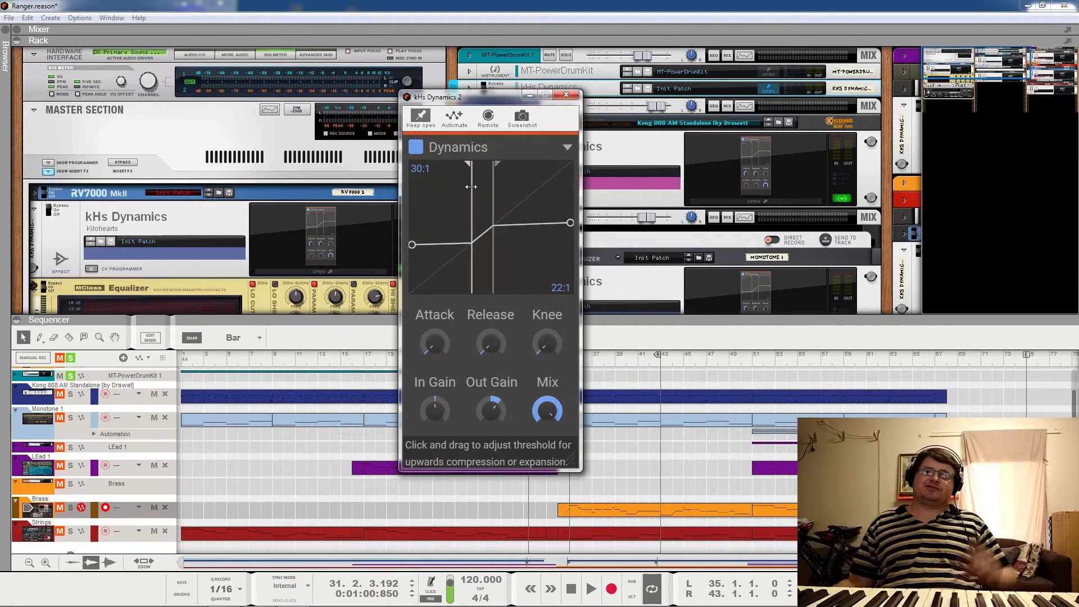
pyautogui.click(471, 187)
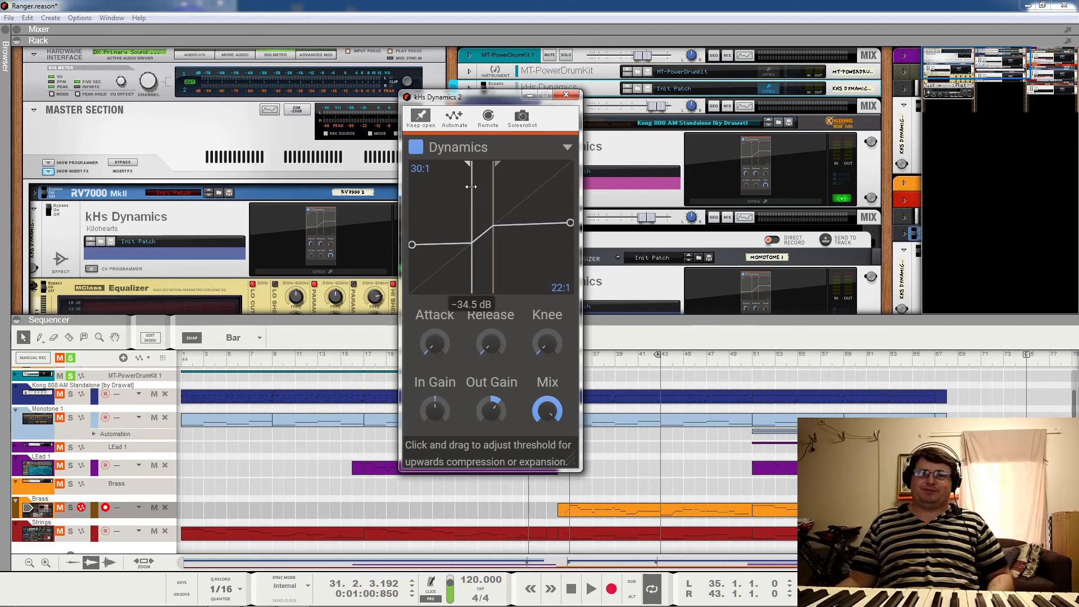
# Bring both thresholds together at a low level, play the drums, raise the joined thresholds, and stop playback
pyautogui.moveTo(471, 187); pyautogui.dragTo(450, 193)
pyautogui.press('space')
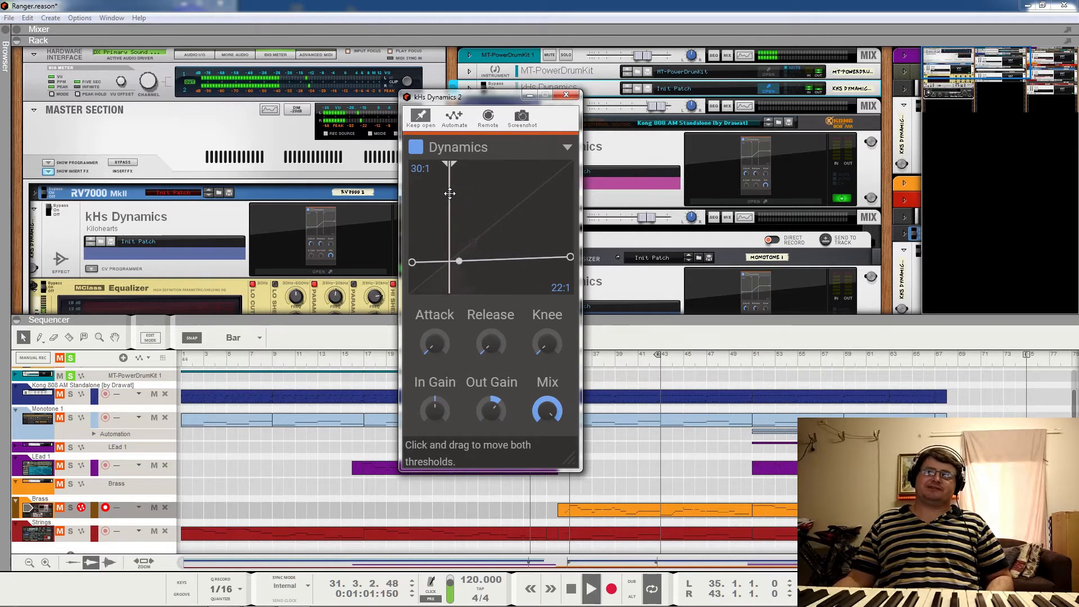
pyautogui.moveTo(450, 193); pyautogui.dragTo(490, 195)
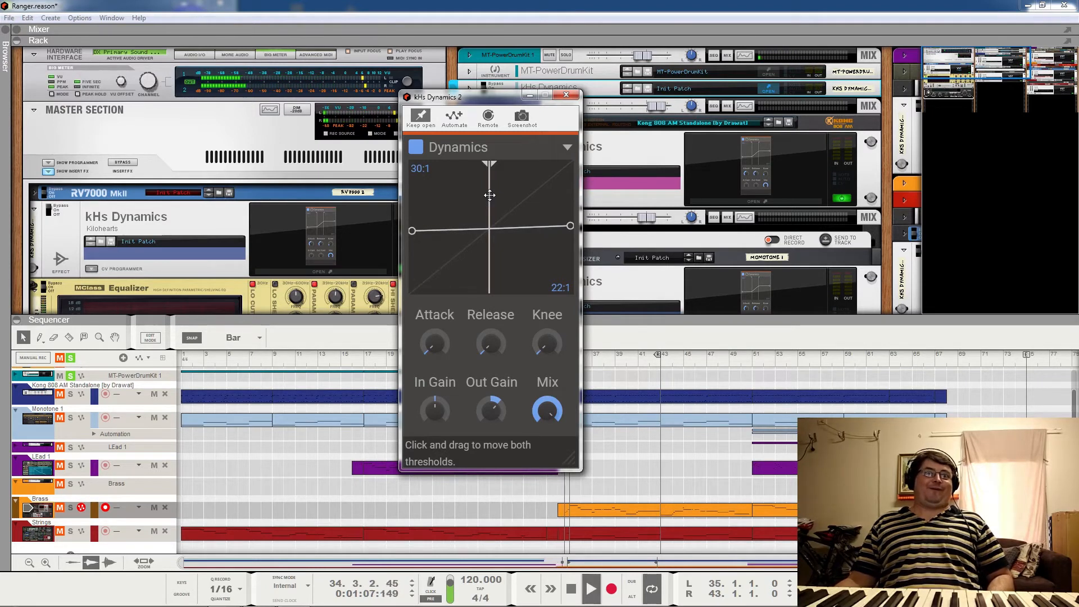
pyautogui.press('space')
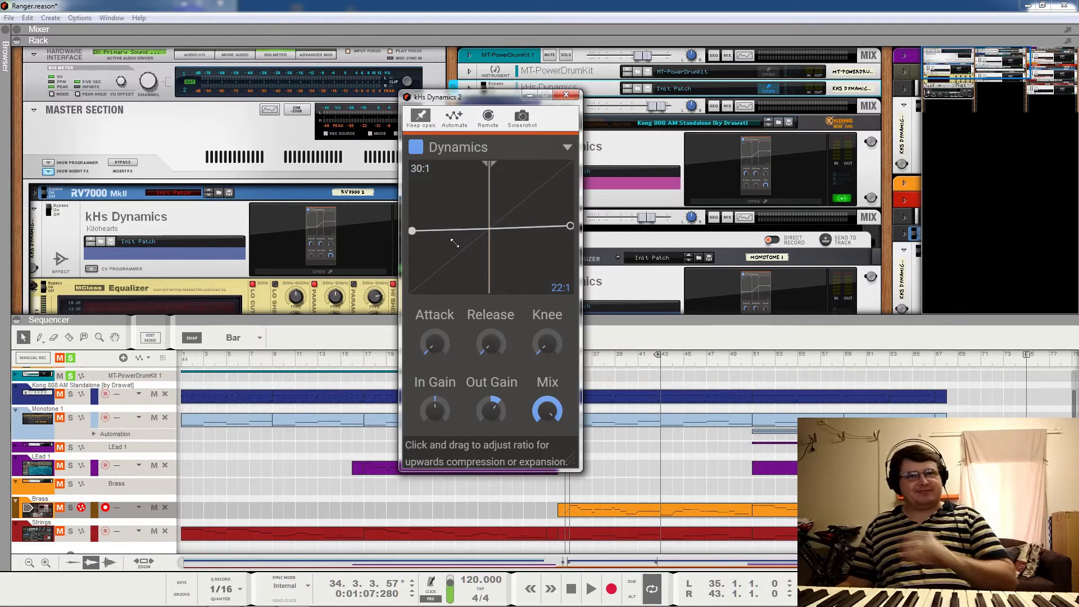
# Reduce Mix to below half on the drum channel's Dynamics and play the drums from the song start
pyautogui.moveTo(530, 409); pyautogui.dragTo(531, 436)
pyautogui.press('space')
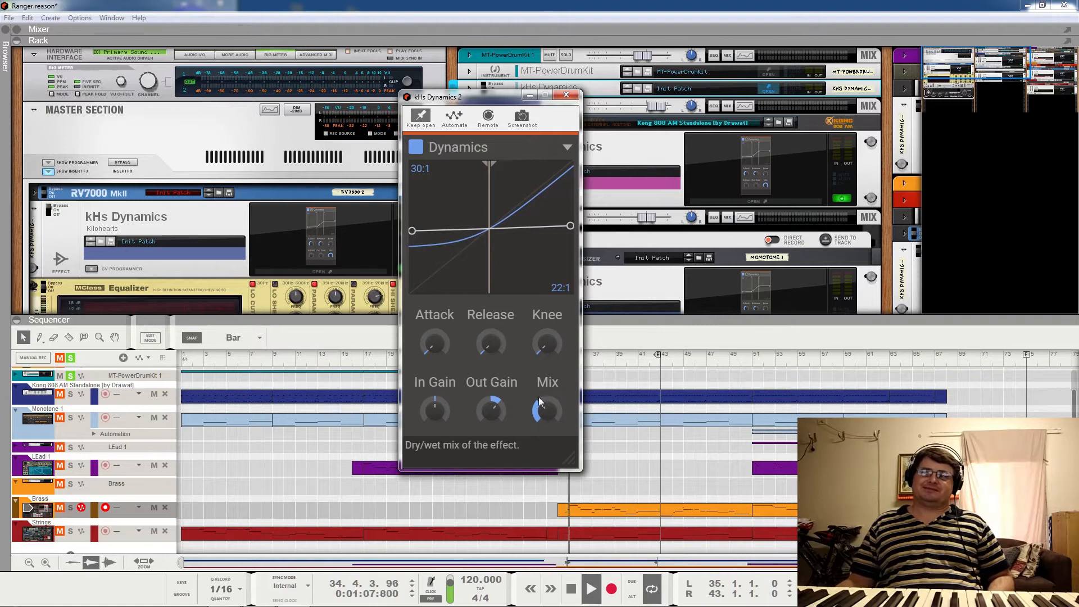
pyautogui.moveTo(235, 359); pyautogui.dragTo(155, 362)
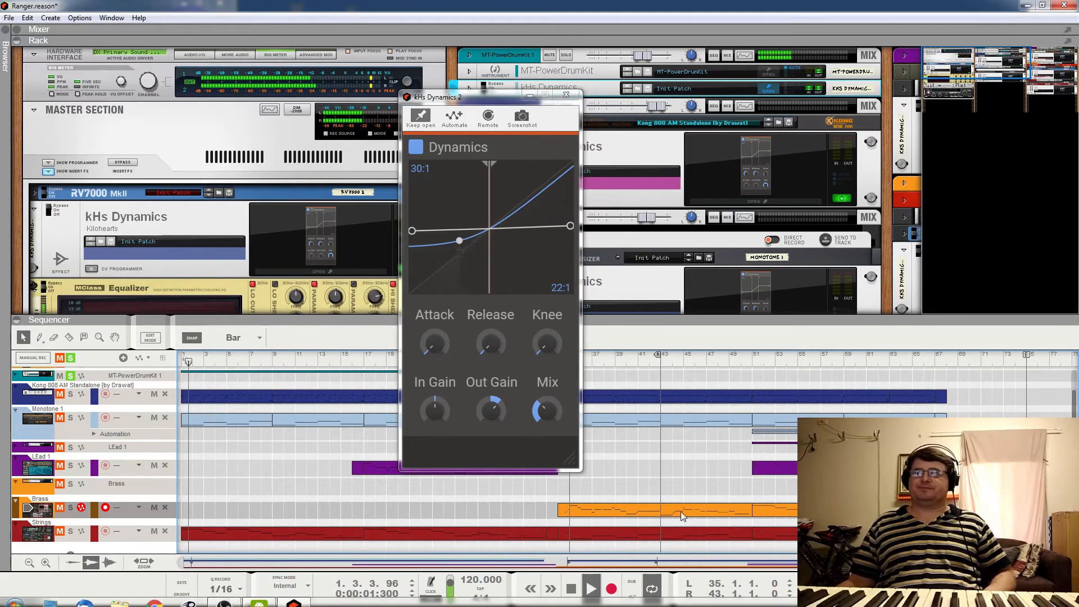
# Move the right loop locator to bar 34, compare the drums with Dynamics bypassed and re-enabled, and stop playback
pyautogui.moveTo(657, 355); pyautogui.dragTo(559, 367)
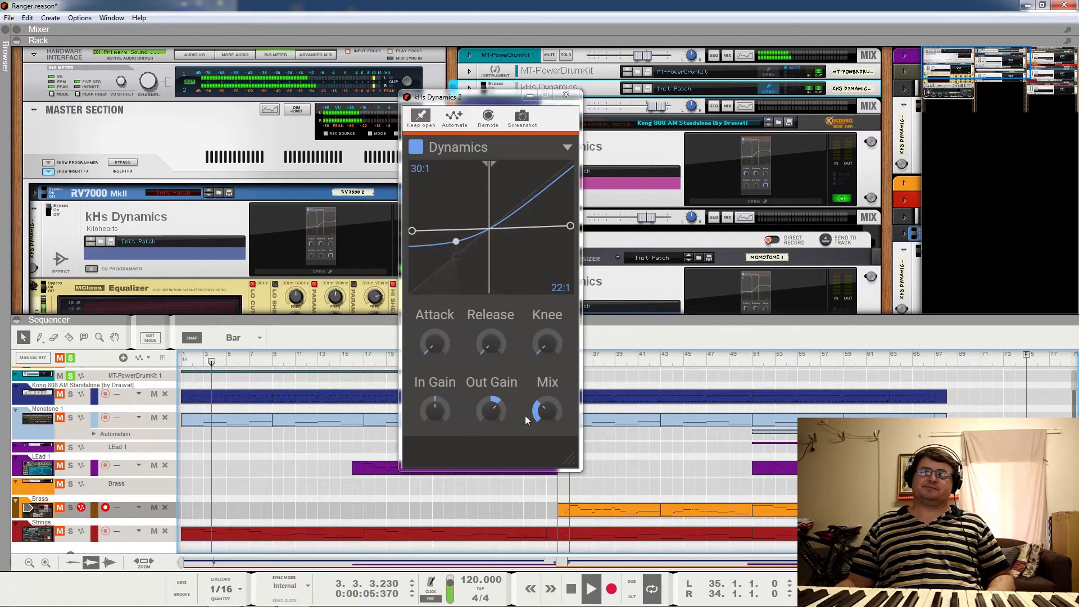
pyautogui.click(419, 149)
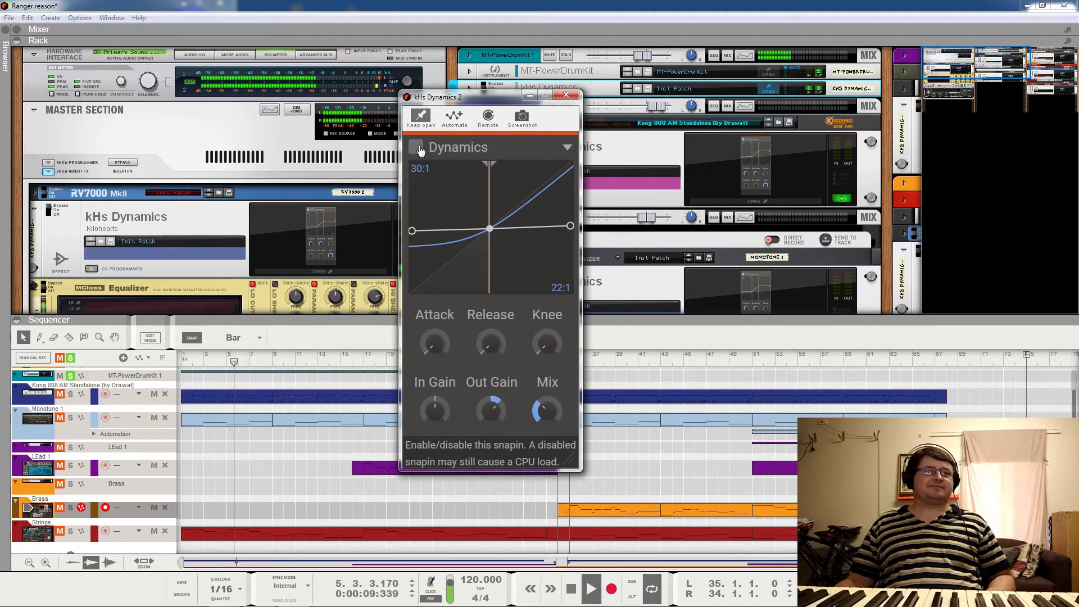
pyautogui.click(416, 148)
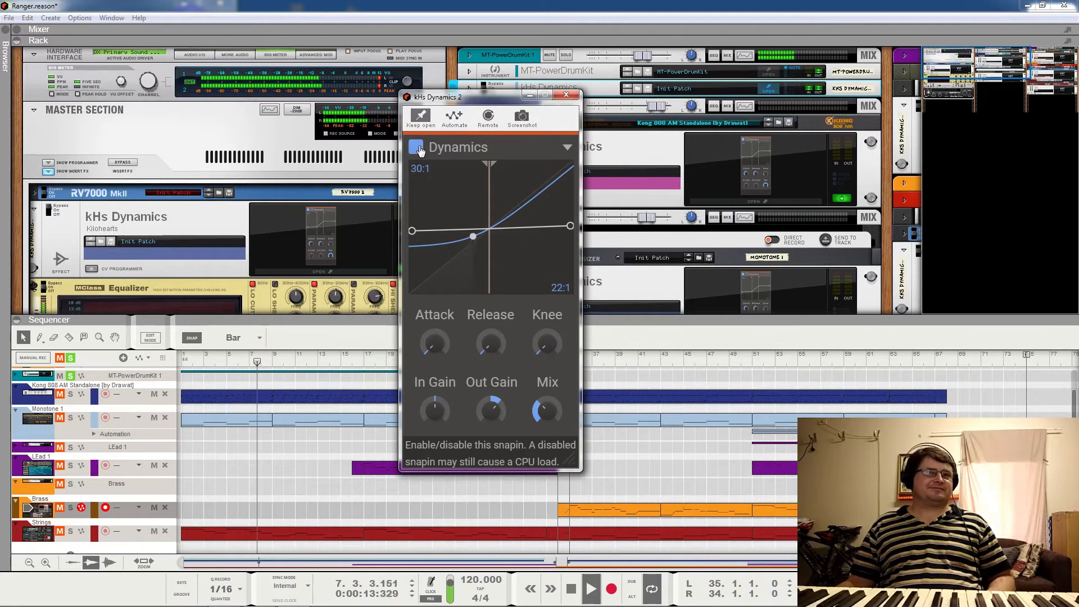
pyautogui.press('space')
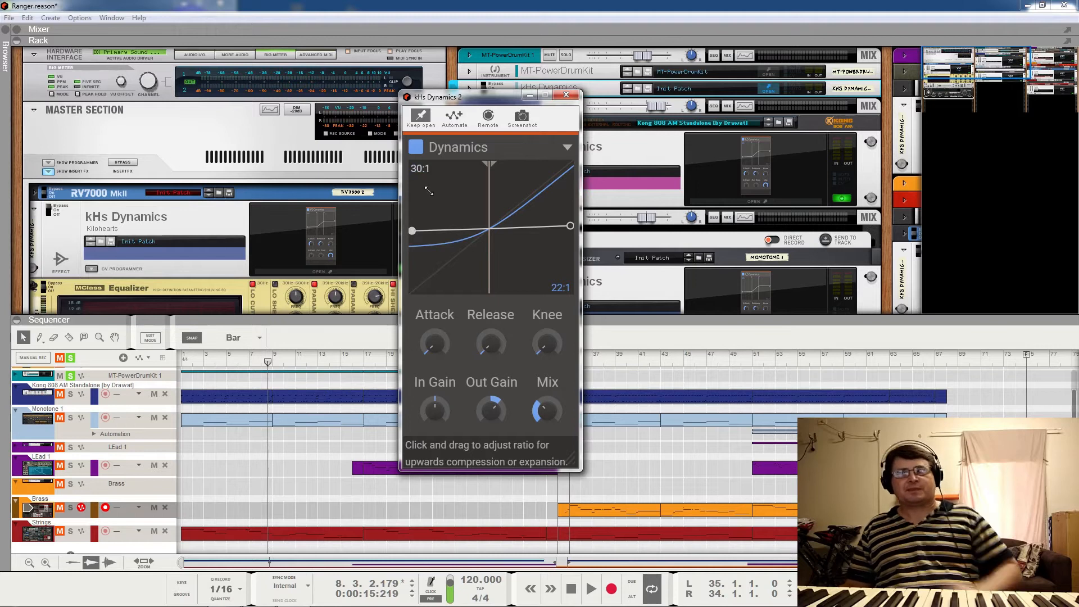
# Set the drum Dynamics' upward ratio to 1:30 expansion, raise Mix to maximum, and resume playback
pyautogui.moveTo(413, 230); pyautogui.dragTo(487, 290)
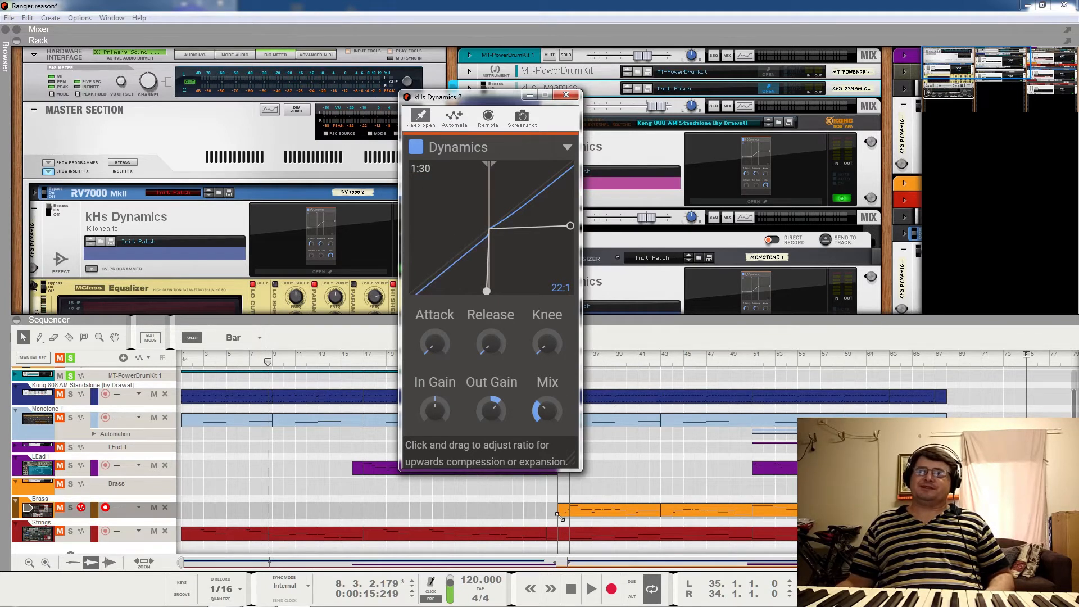
pyautogui.moveTo(540, 433); pyautogui.dragTo(551, 423)
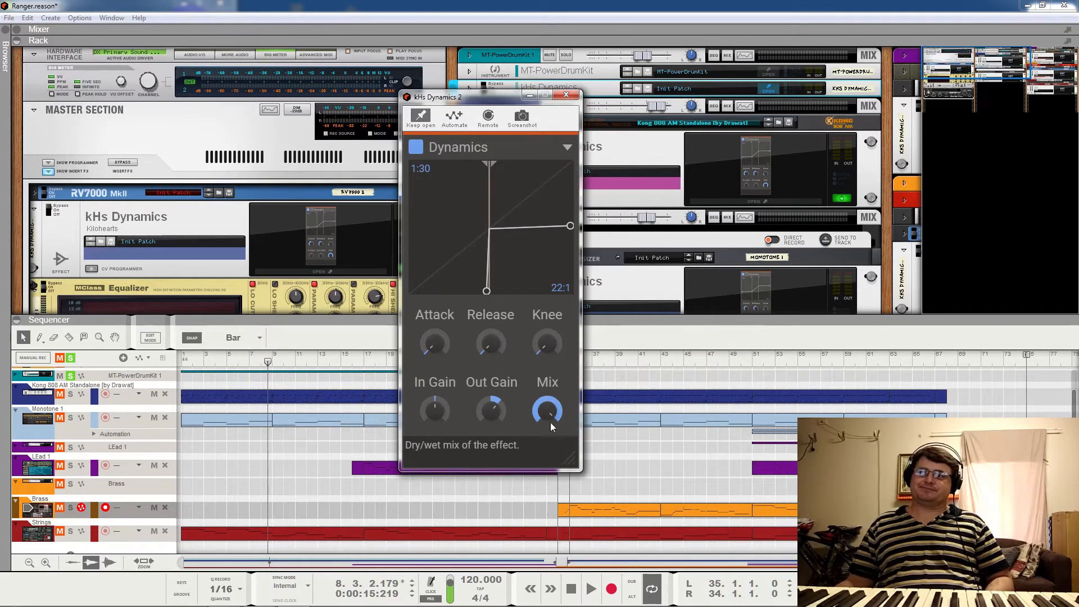
pyautogui.press('space')
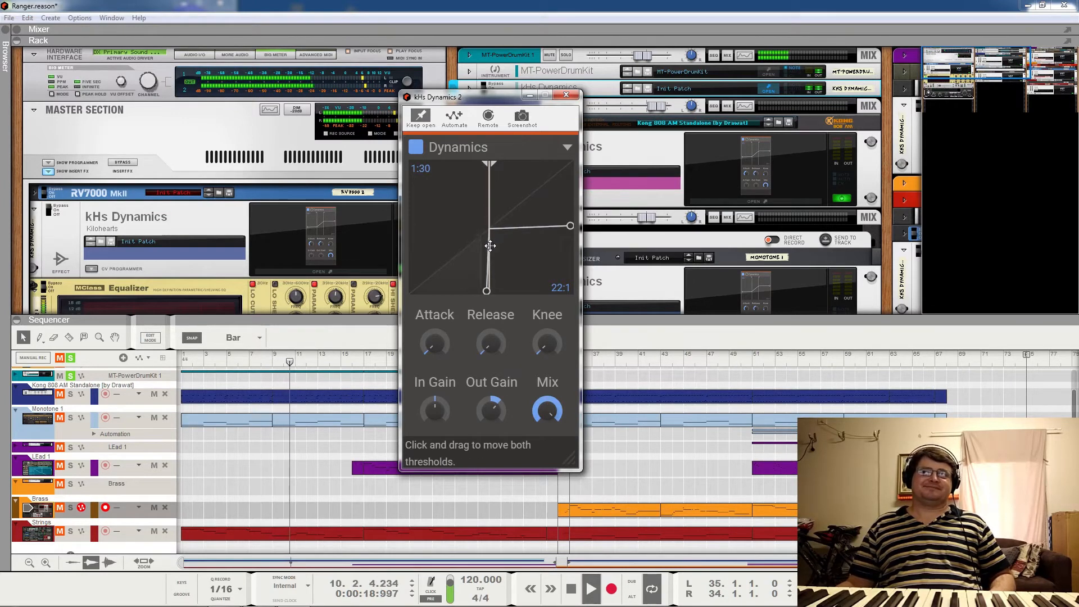
# Reduce Mix to about half, lower the upward threshold below the downward one, and return Mix to maximum while the drums play
pyautogui.click(548, 413)
pyautogui.moveTo(548, 413)
pyautogui.mouseDown()
pyautogui.moveTo(547, 439)
pyautogui.moveTo(534, 416)
pyautogui.mouseUp()
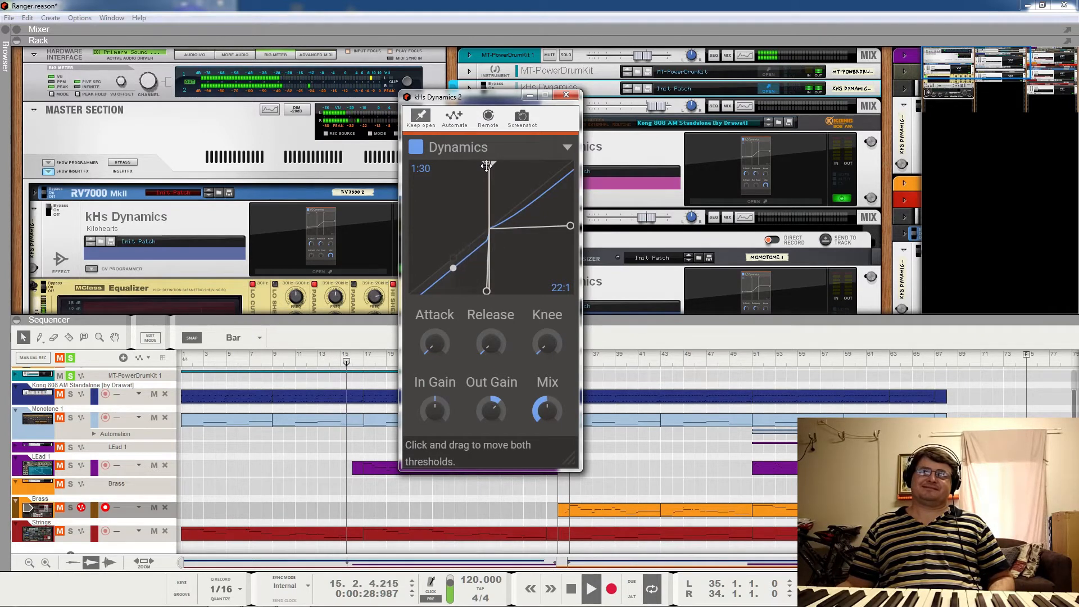
pyautogui.moveTo(487, 164); pyautogui.dragTo(469, 163)
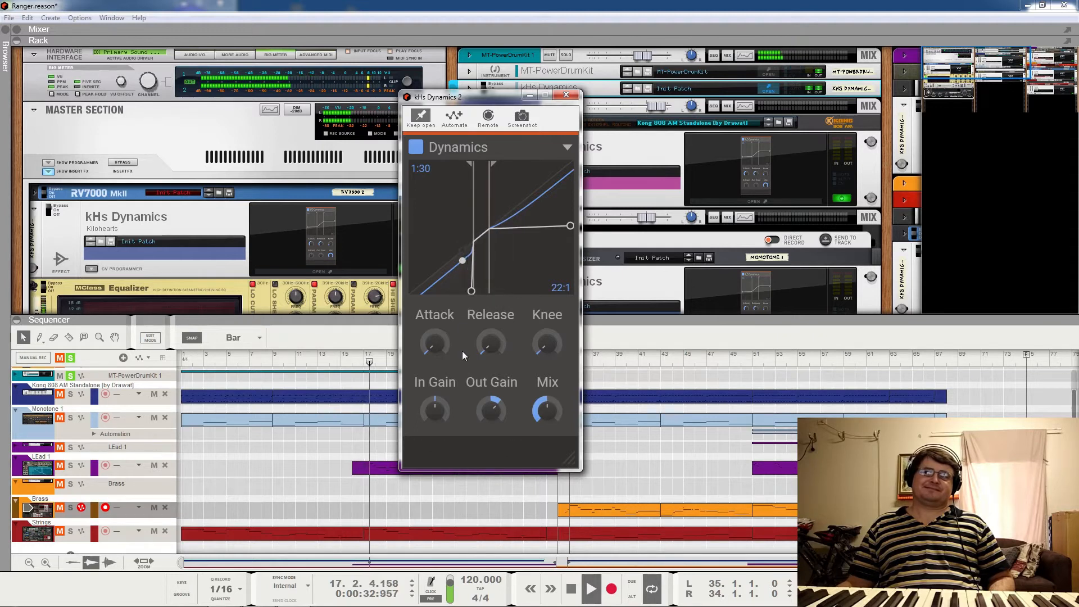
pyautogui.moveTo(547, 411); pyautogui.dragTo(548, 393)
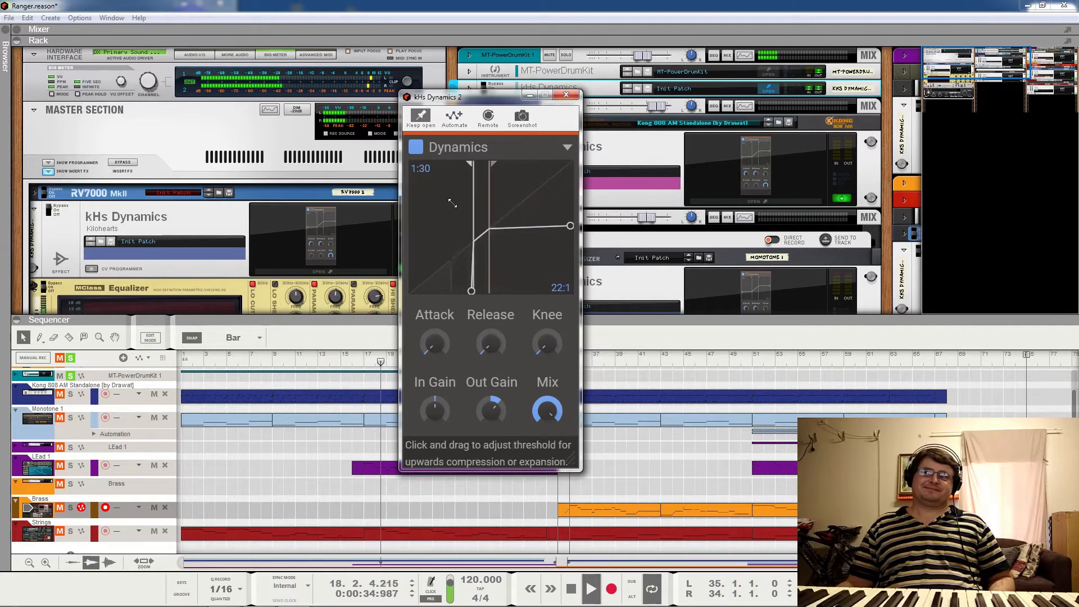
pyautogui.moveTo(473, 172)
pyautogui.mouseDown()
pyautogui.moveTo(450, 174)
pyautogui.moveTo(471, 172)
pyautogui.mouseUp()
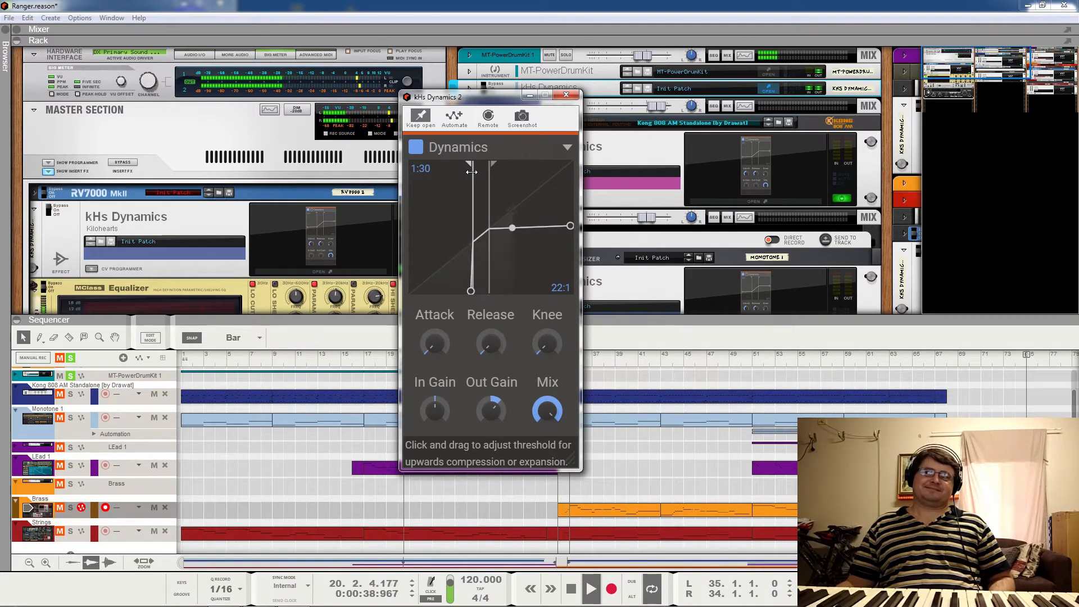
# Raise Attack and Release to about half, listen to the drums with Attack raised further, and stop playback
pyautogui.moveTo(431, 345); pyautogui.dragTo(491, 320)
pyautogui.press('space')
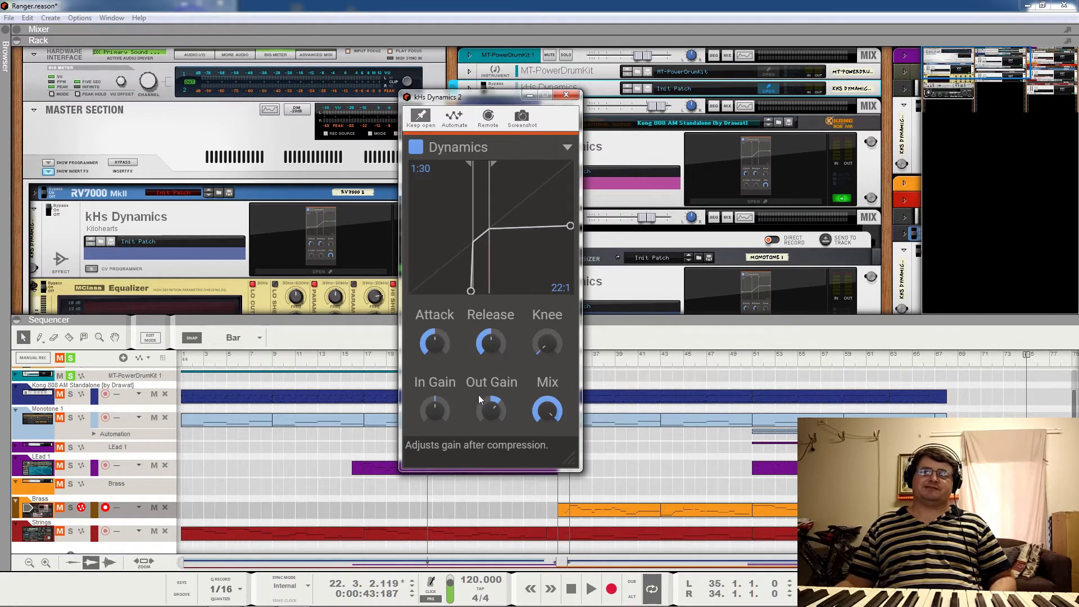
pyautogui.press('space')
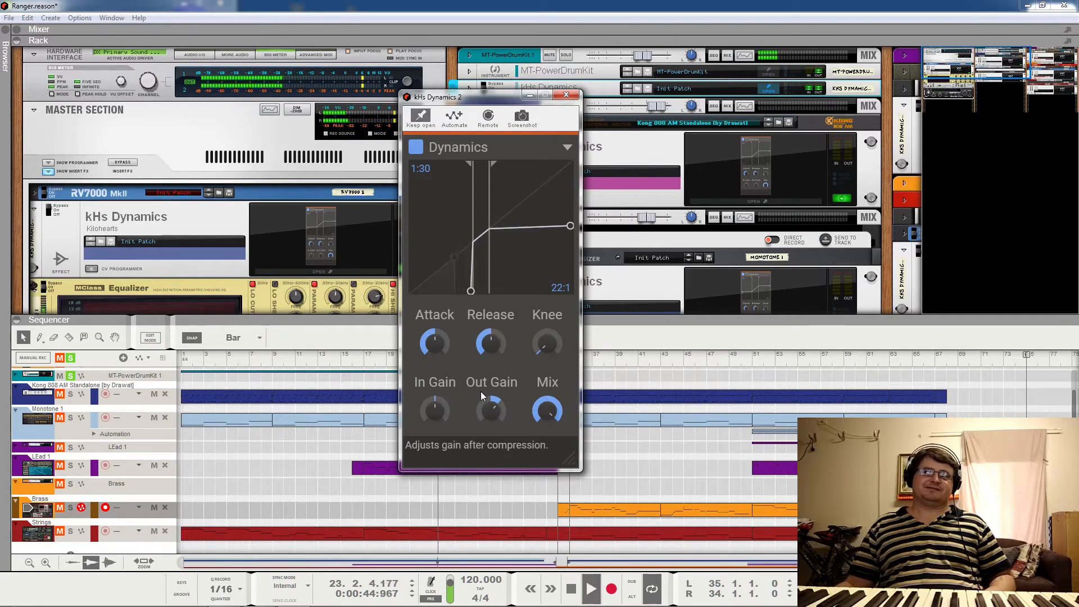
pyautogui.moveTo(491, 343); pyautogui.dragTo(431, 343)
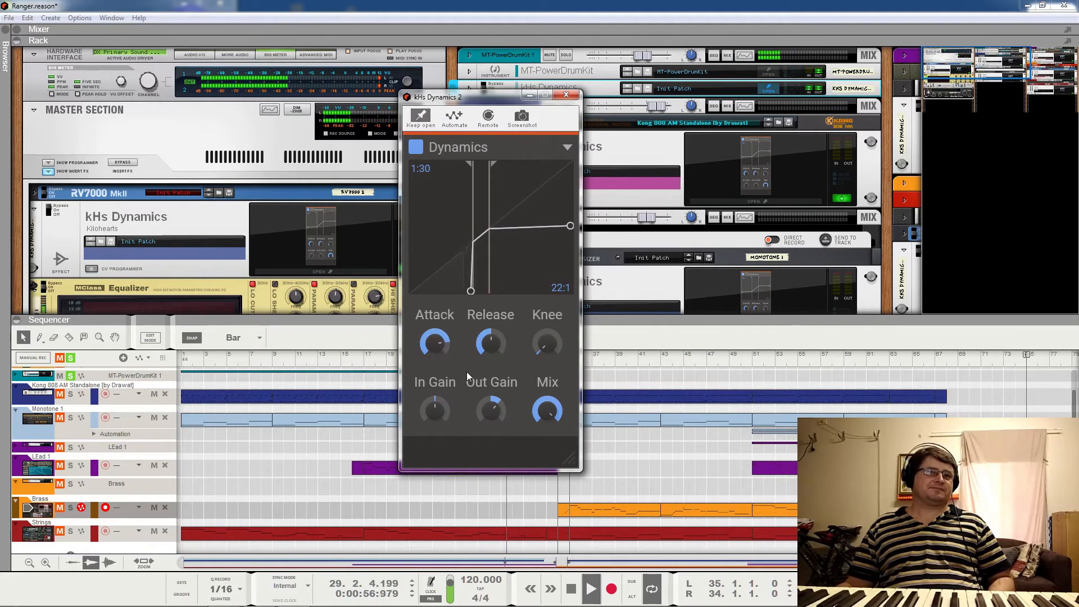
pyautogui.press('space')
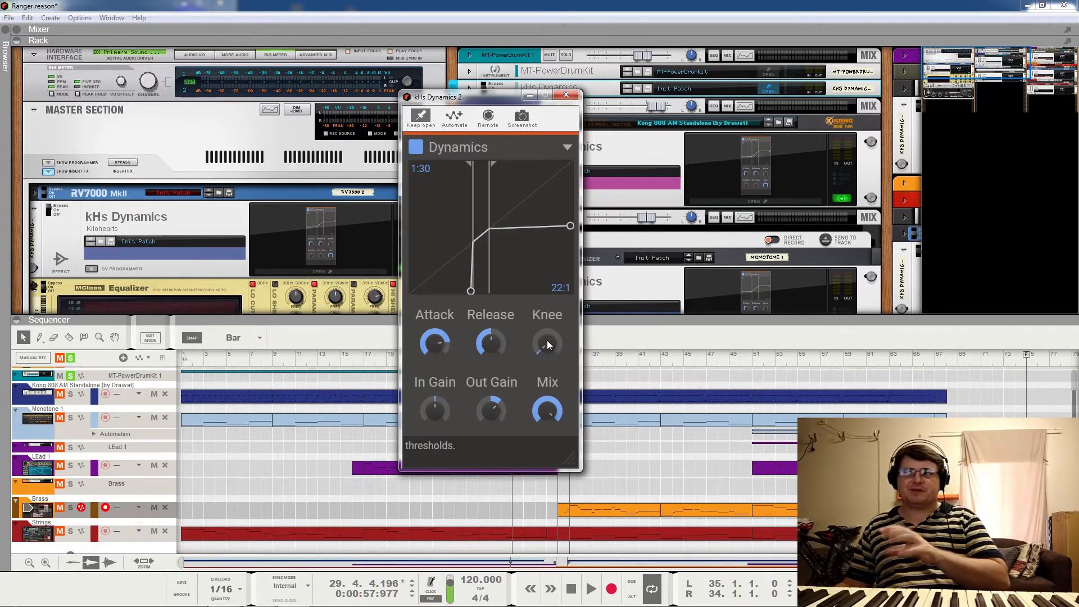
# Raise Knee to maximum and soften the upward expansion ratio to 1:2.3
pyautogui.moveTo(548, 339); pyautogui.dragTo(548, 325)
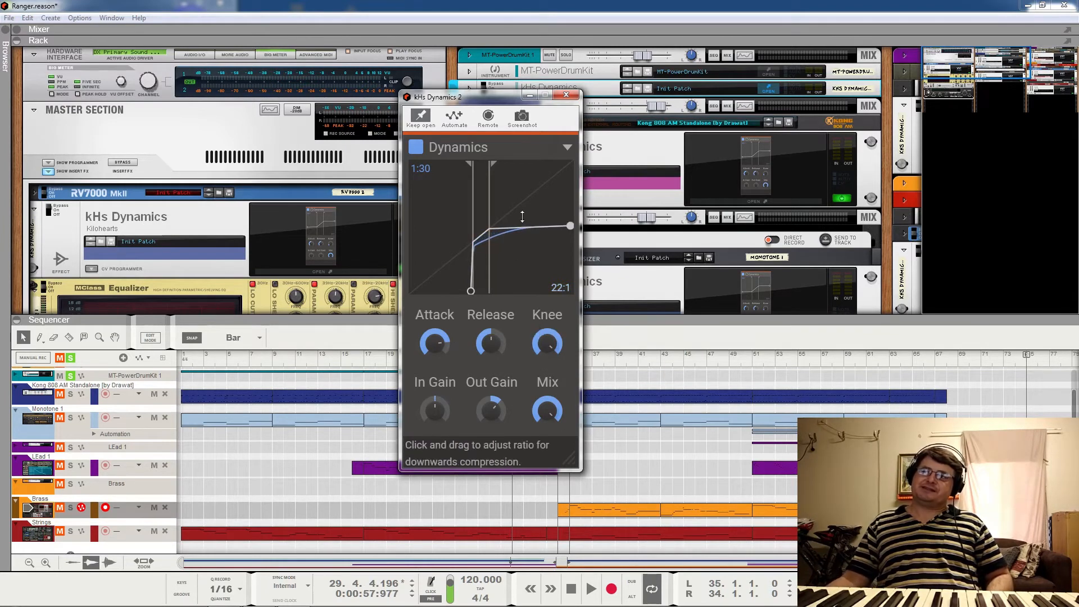
pyautogui.moveTo(392, 286); pyautogui.dragTo(390, 285)
pyautogui.moveTo(544, 342)
pyautogui.mouseDown()
pyautogui.moveTo(545, 371)
pyautogui.moveTo(548, 307)
pyautogui.moveTo(547, 342)
pyautogui.mouseUp()
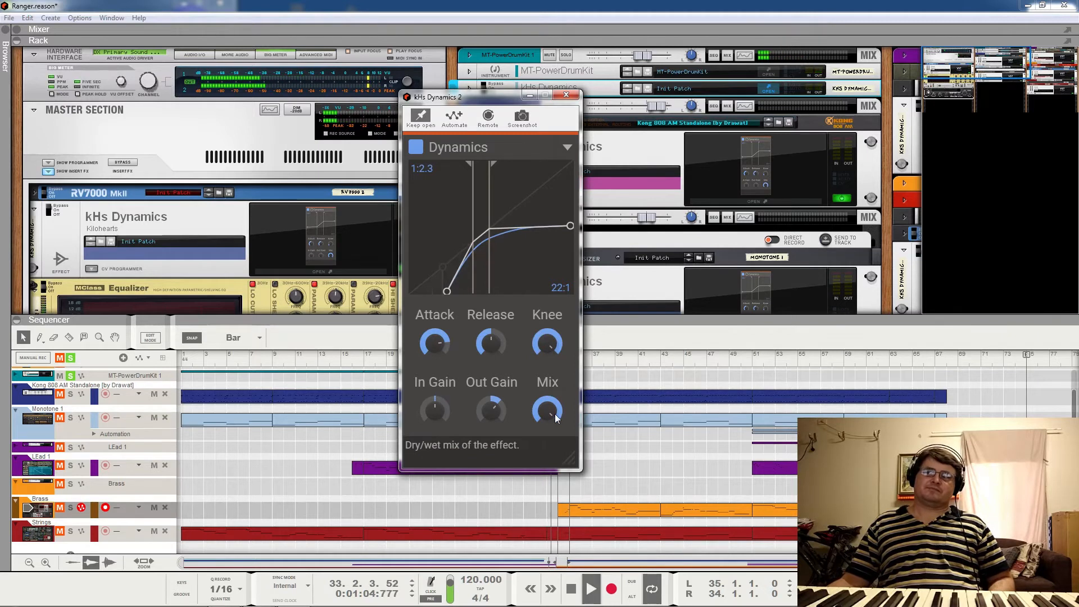
# Play the drums from the song start and compare the expansion settings with Dynamics bypassed and re-enabled
pyautogui.click(326, 344)
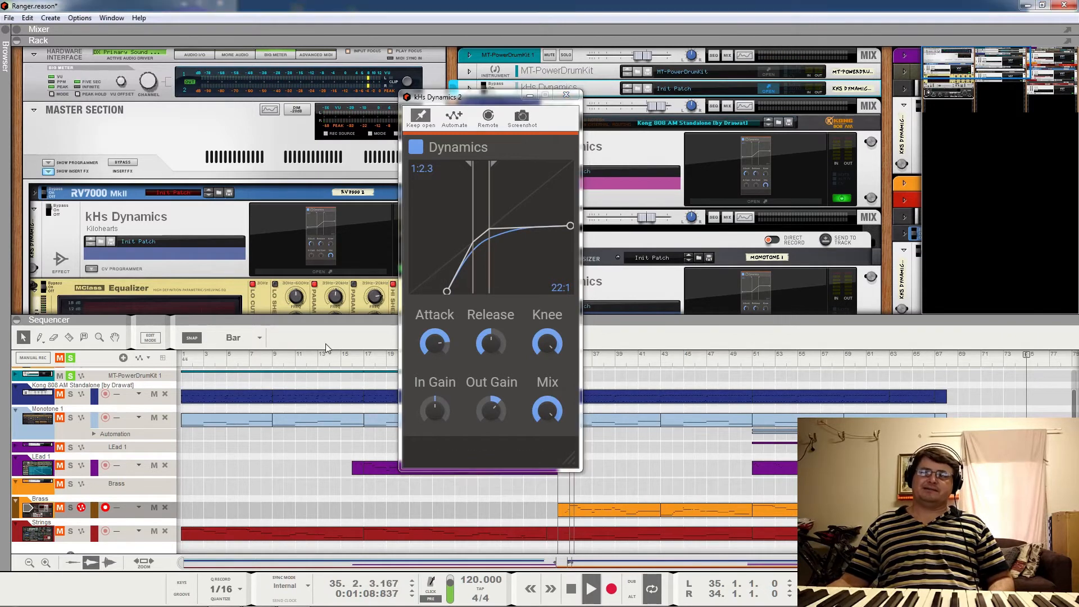
pyautogui.click(182, 355)
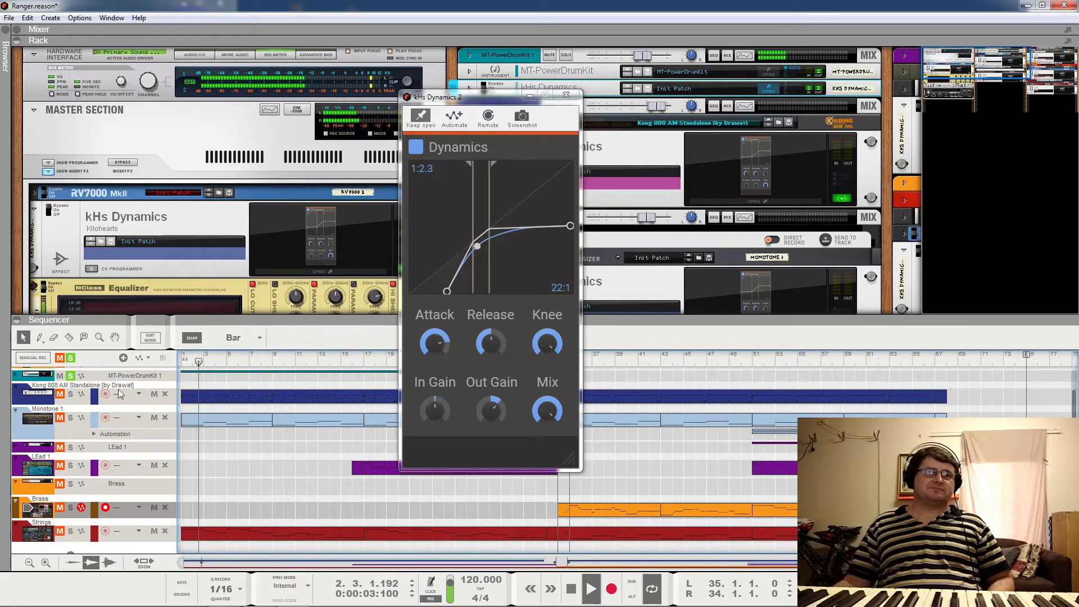
pyautogui.click(418, 152)
pyautogui.click(417, 151)
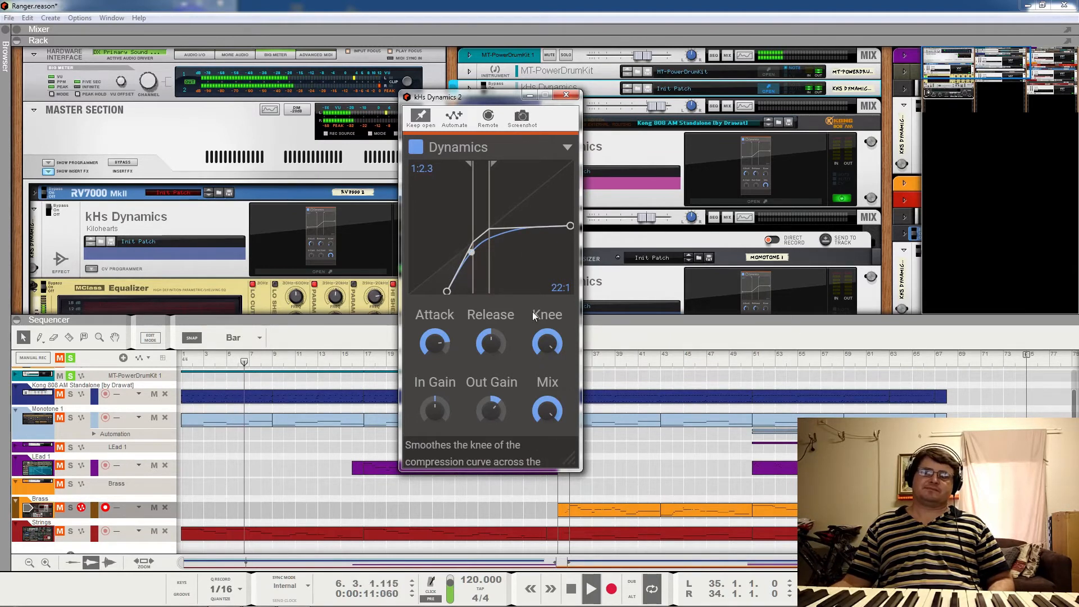
# Set the downward ratio to 3.0:1 and the upward ratio to 1:2.0, compare against bypass, and stop playback
pyautogui.moveTo(571, 225); pyautogui.dragTo(570, 207)
pyautogui.moveTo(447, 291); pyautogui.dragTo(437, 293)
pyautogui.click(417, 148)
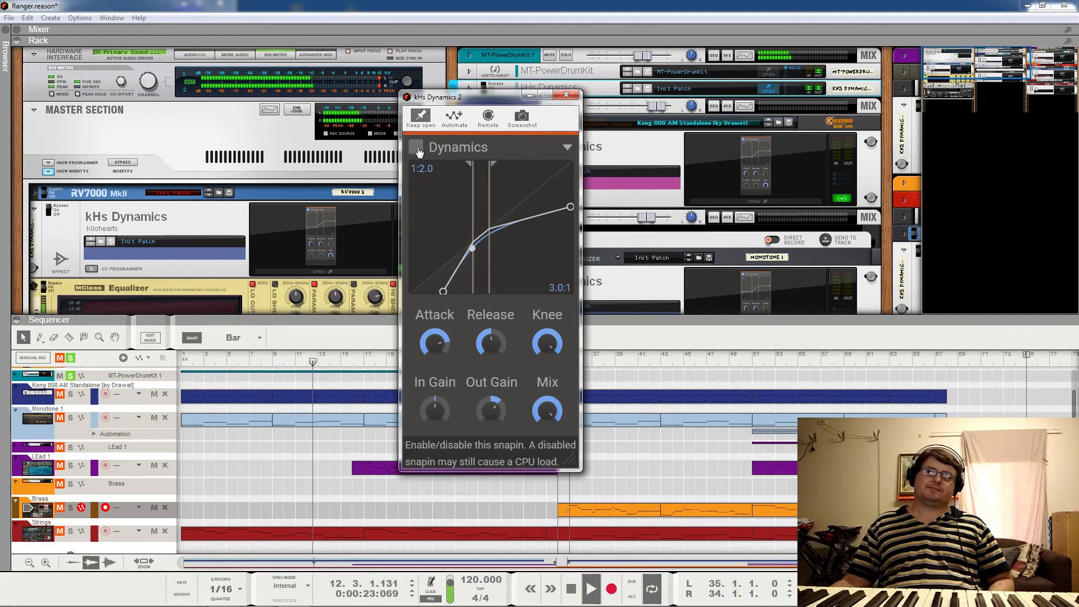
pyautogui.click(417, 148)
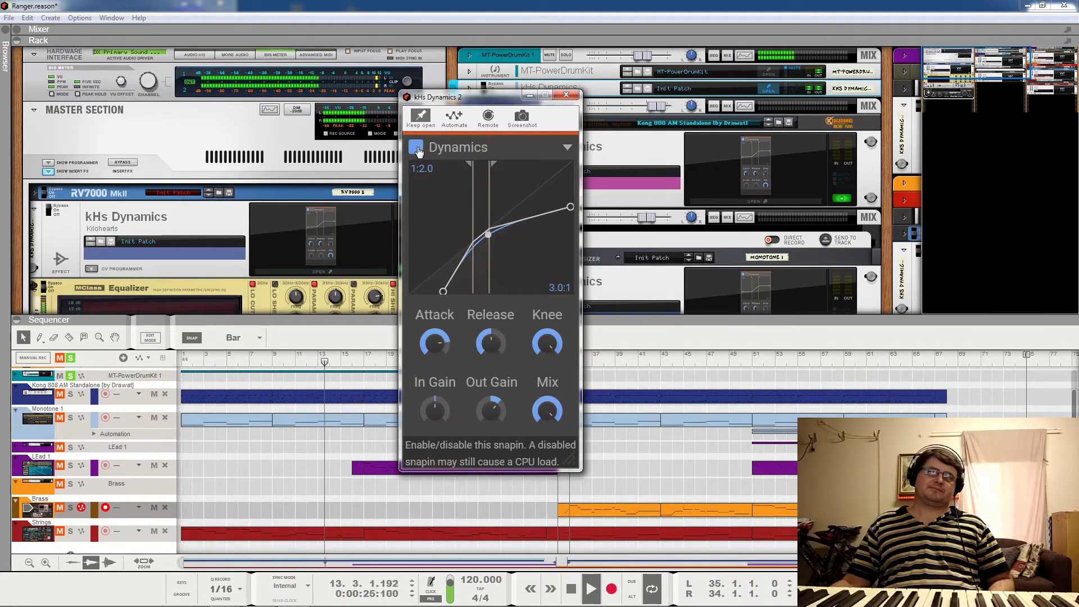
pyautogui.press('space')
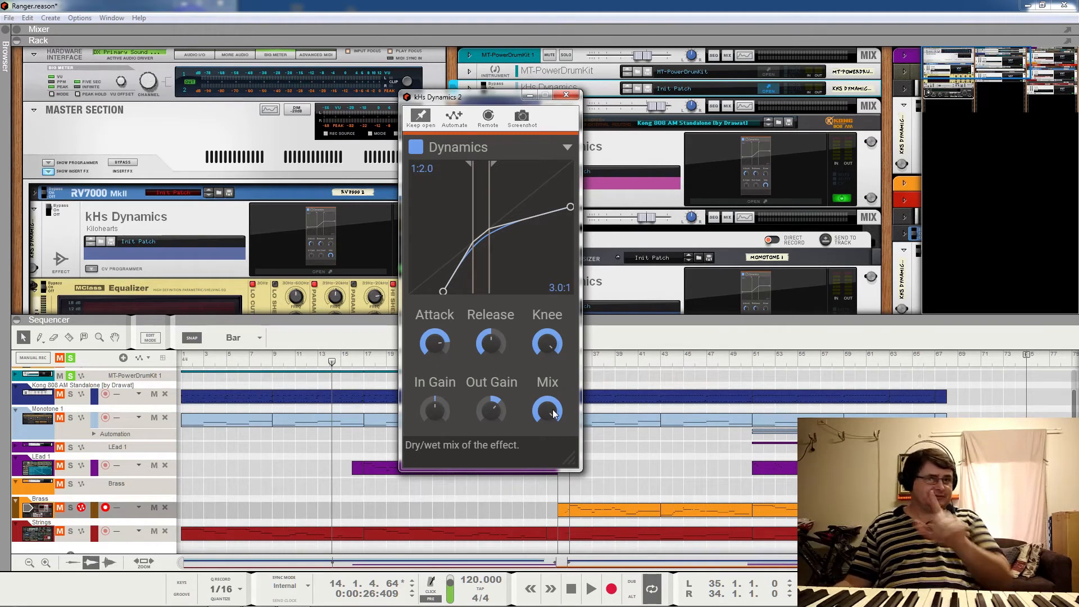
# Reduce Mix to about half and play the drums, switching Dynamics off and on to compare
pyautogui.moveTo(549, 413); pyautogui.dragTo(549, 447)
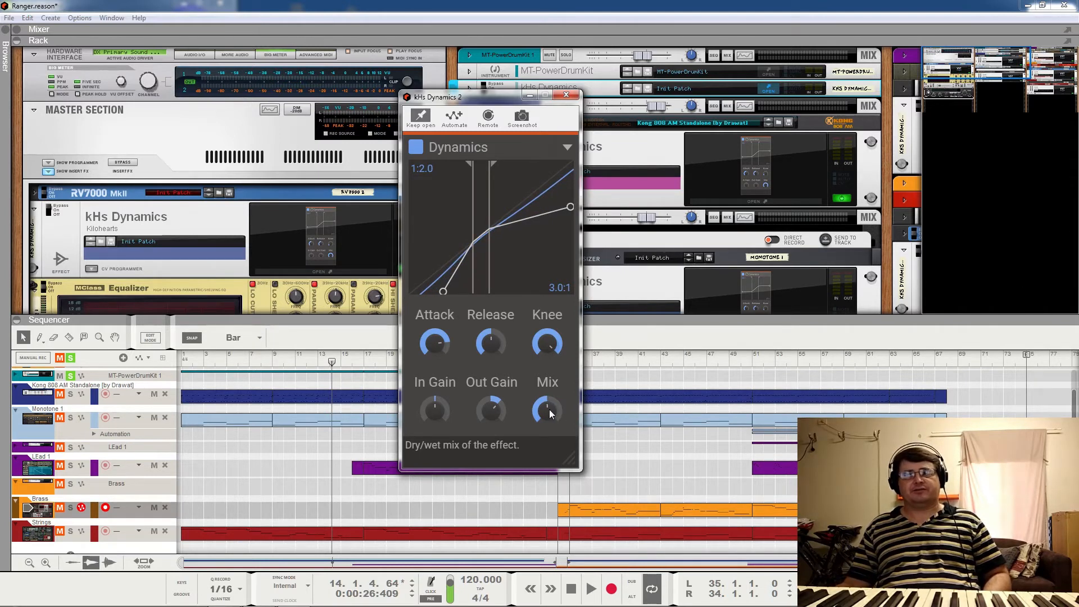
pyautogui.press('space')
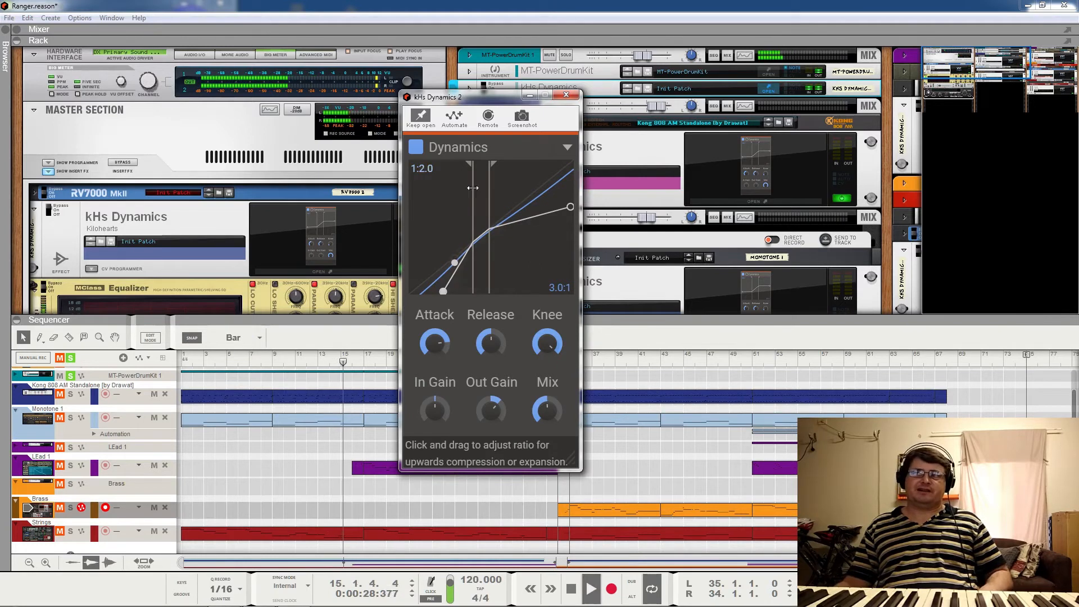
pyautogui.click(415, 148)
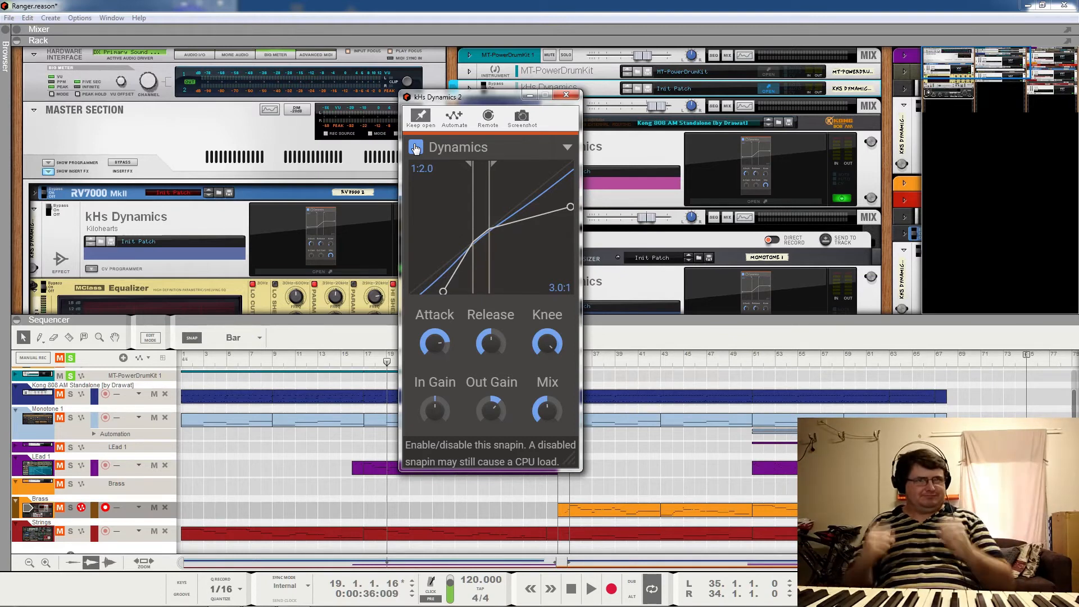
pyautogui.press('space')
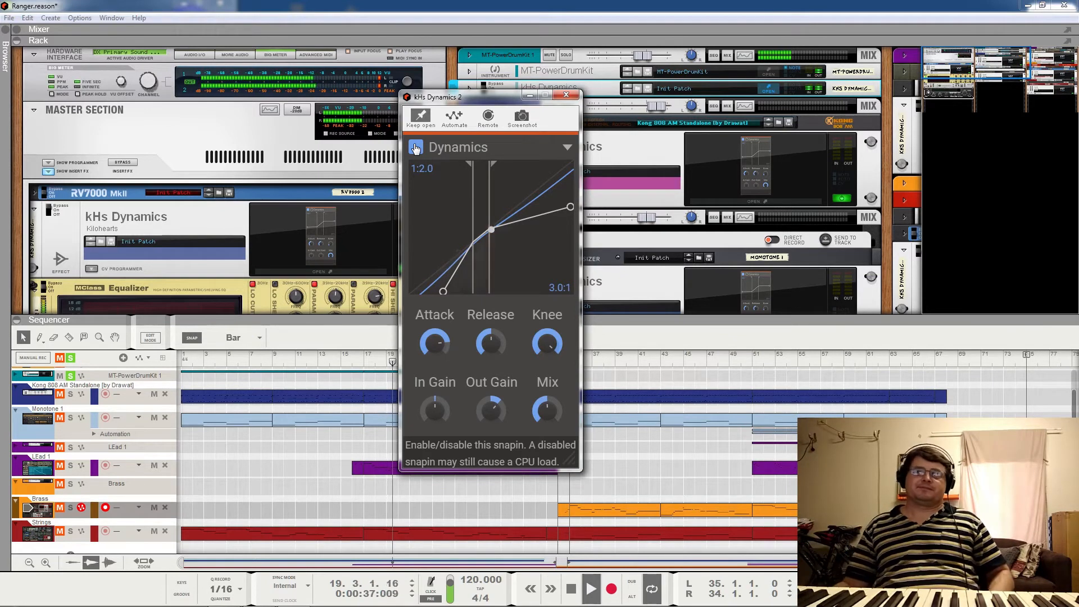
pyautogui.click(416, 148)
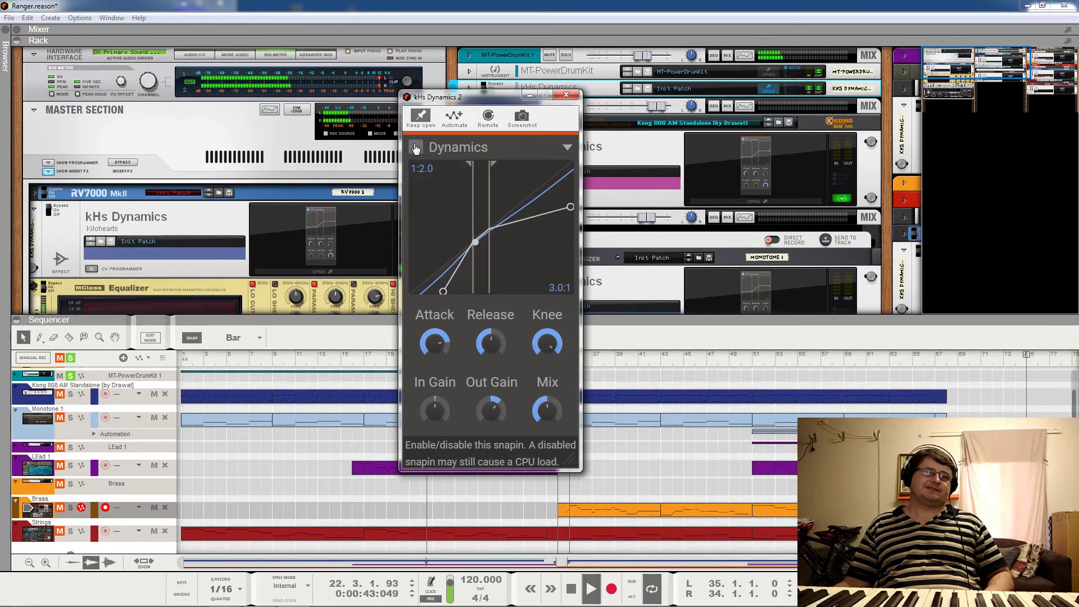
pyautogui.click(416, 148)
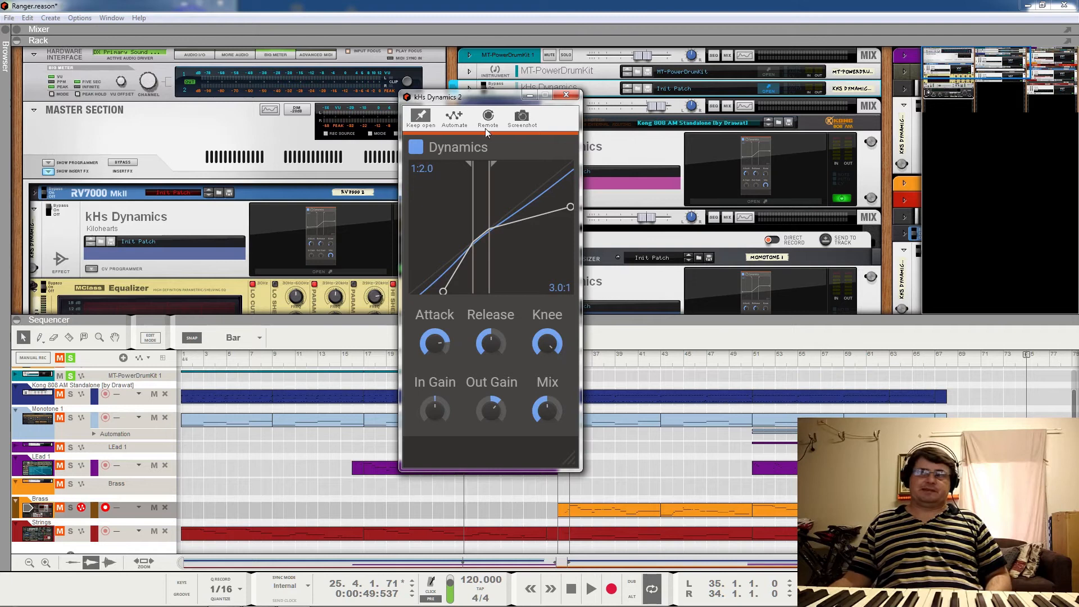
# Reset the downward and upward ratios to 1.0:1 and close the drum channel's Dynamics window
pyautogui.doubleClick(570, 208)
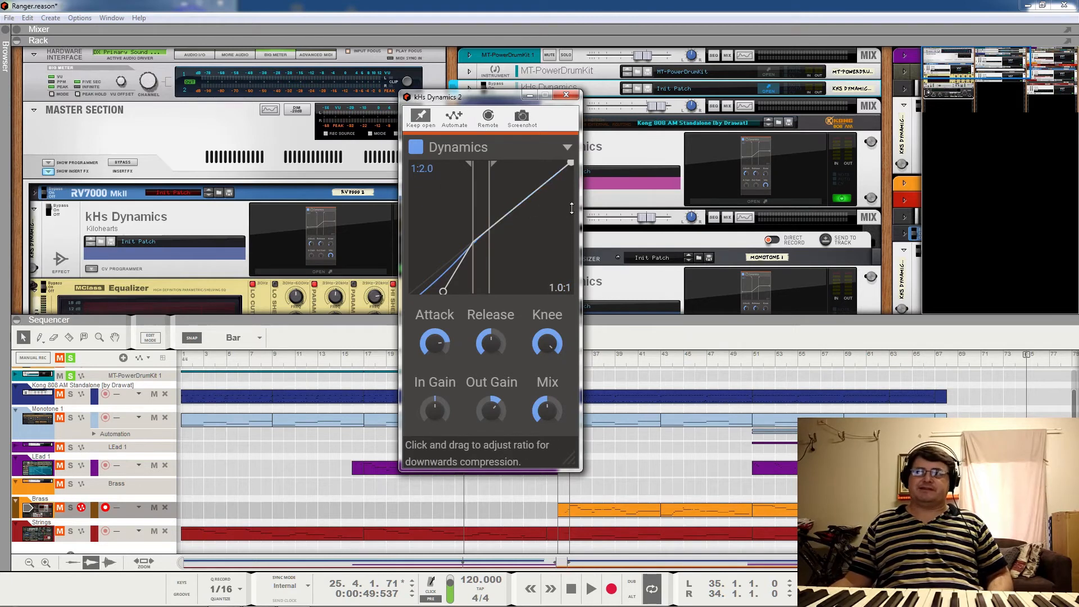
pyautogui.doubleClick(443, 291)
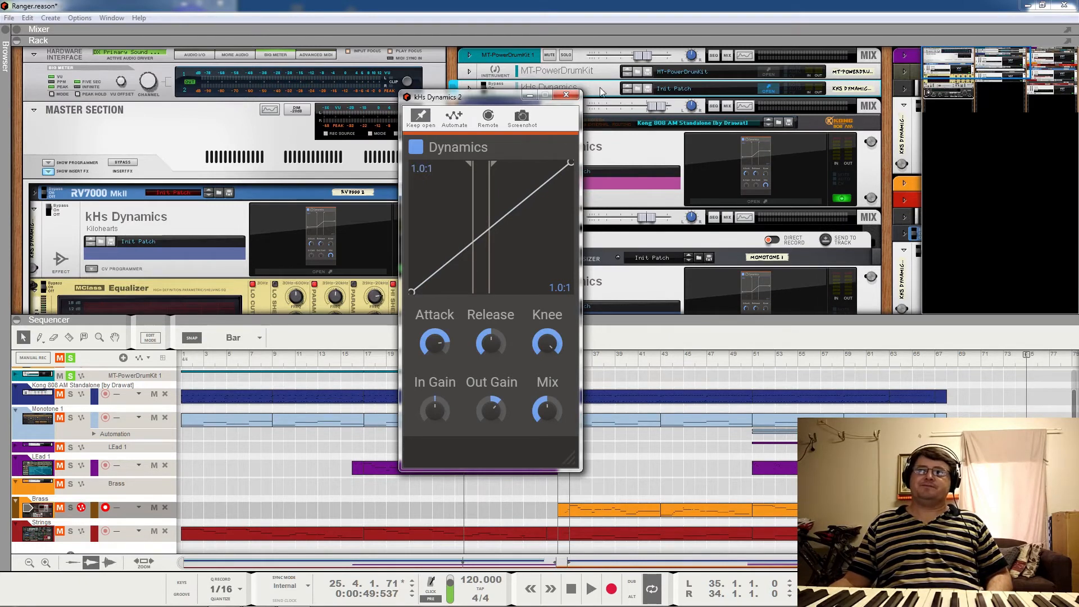
pyautogui.click(566, 95)
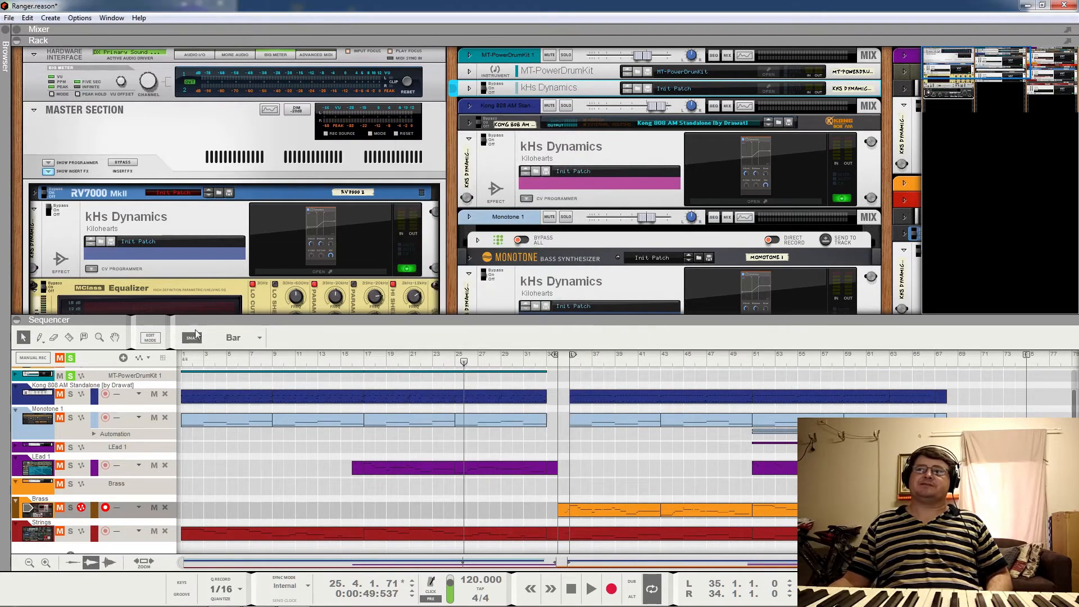
# Unsolo the MT-PowerDrumKit 1 track and place the playhead at bar 15, just before the lead clip
pyautogui.click(72, 376)
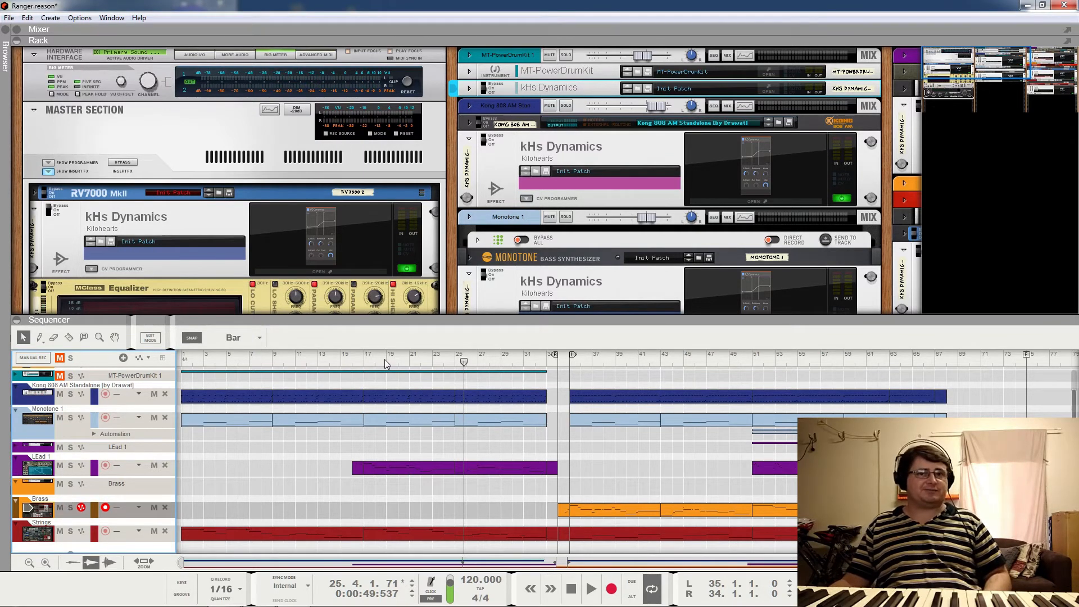
pyautogui.click(353, 363)
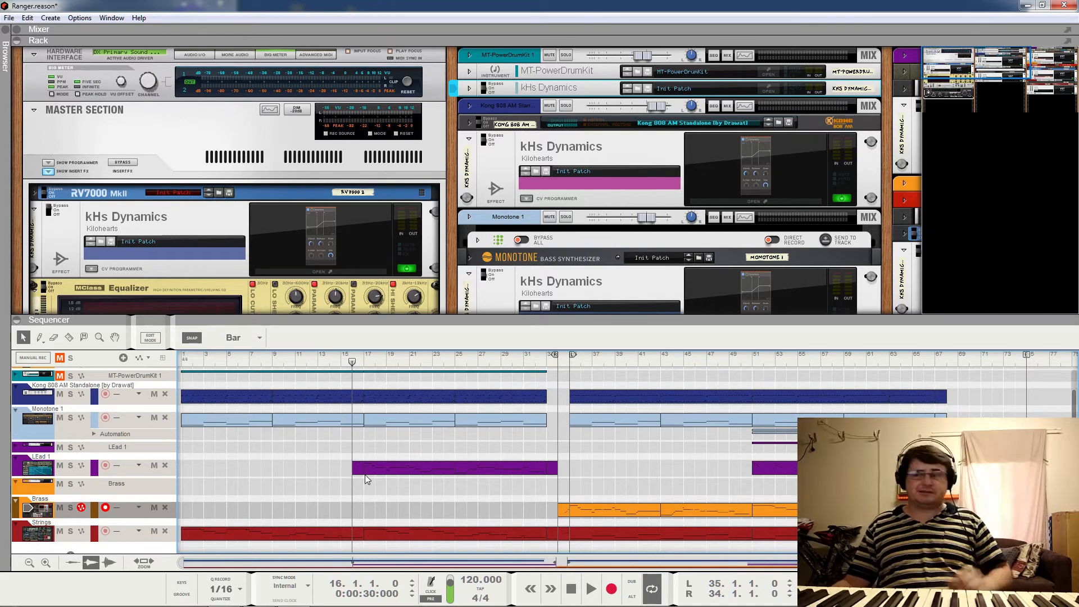
pyautogui.click(340, 362)
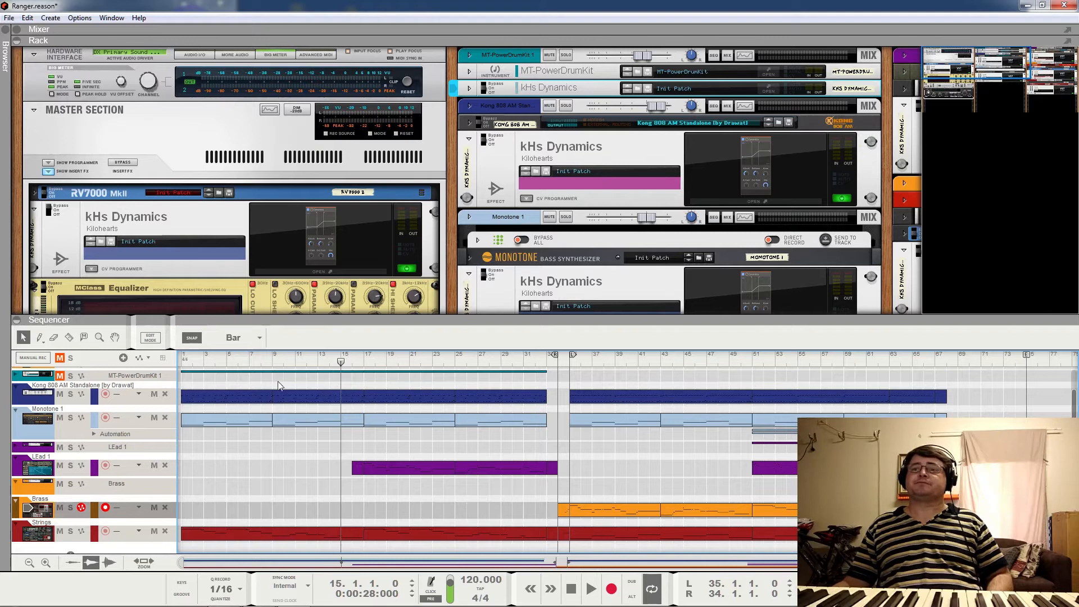
# Solo the Kong 808 AM track and unfold its device down to the drum and FX section
pyautogui.click(70, 395)
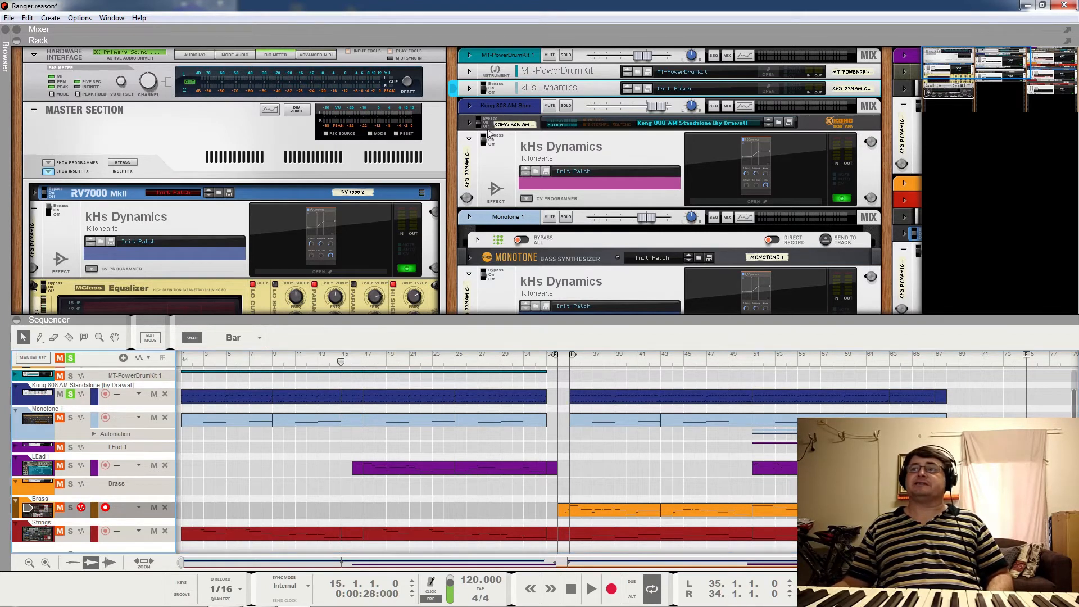
pyautogui.click(469, 123)
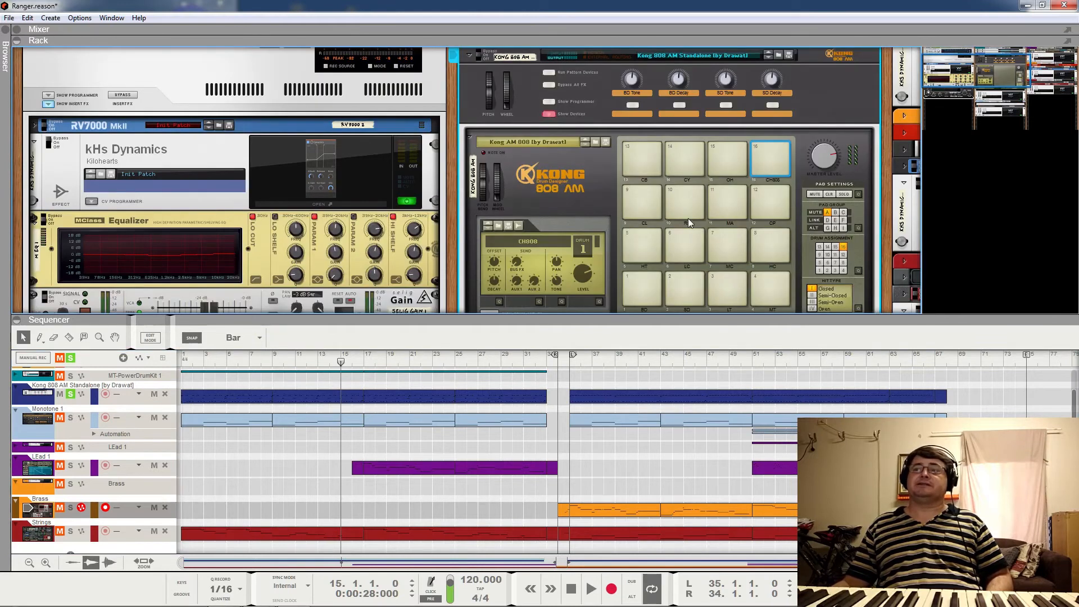
pyautogui.scroll(-3, 689, 218)
pyautogui.scroll(5, 689, 218)
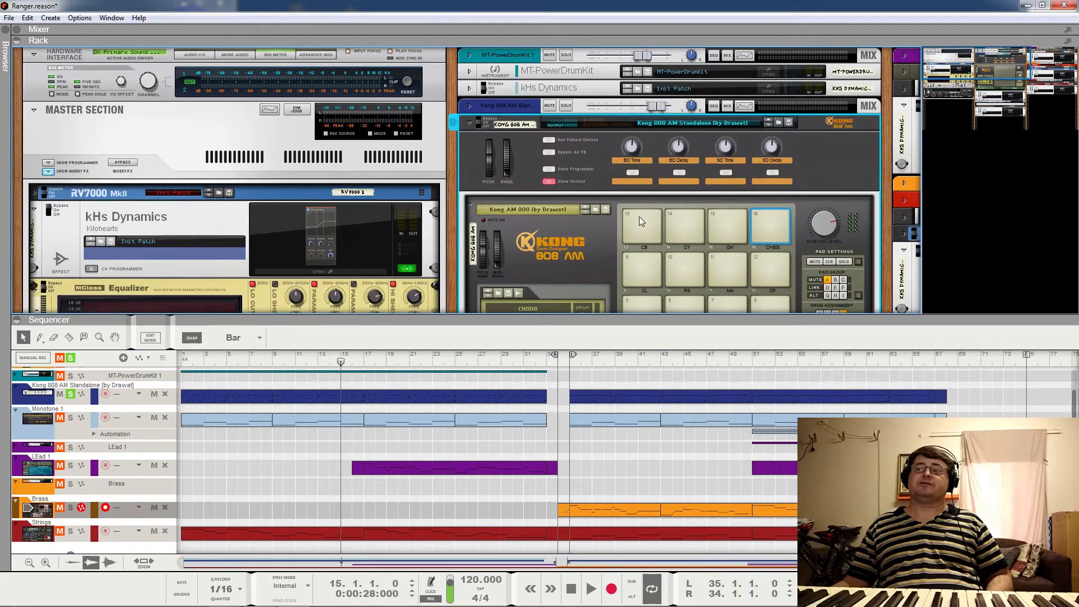
pyautogui.scroll(-3, 639, 217)
pyautogui.click(491, 213)
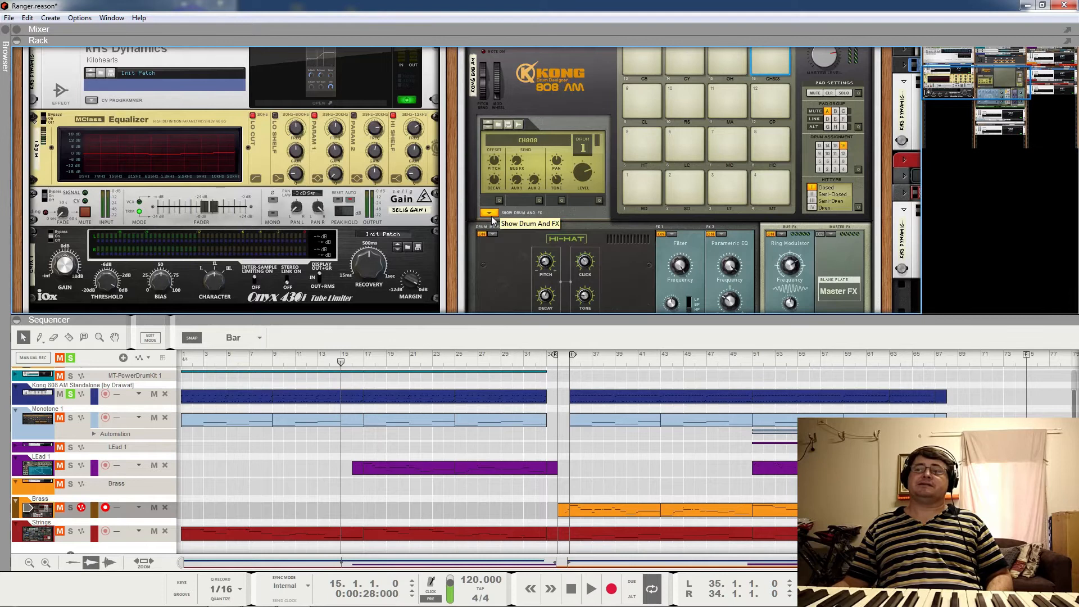
pyautogui.scroll(-1, 612, 234)
# Audition the Kong 808 AM drum pads one by one, and fold the device again
pyautogui.click(649, 152)
pyautogui.click(685, 153)
pyautogui.click(722, 154)
pyautogui.click(763, 149)
pyautogui.click(768, 113)
pyautogui.click(721, 113)
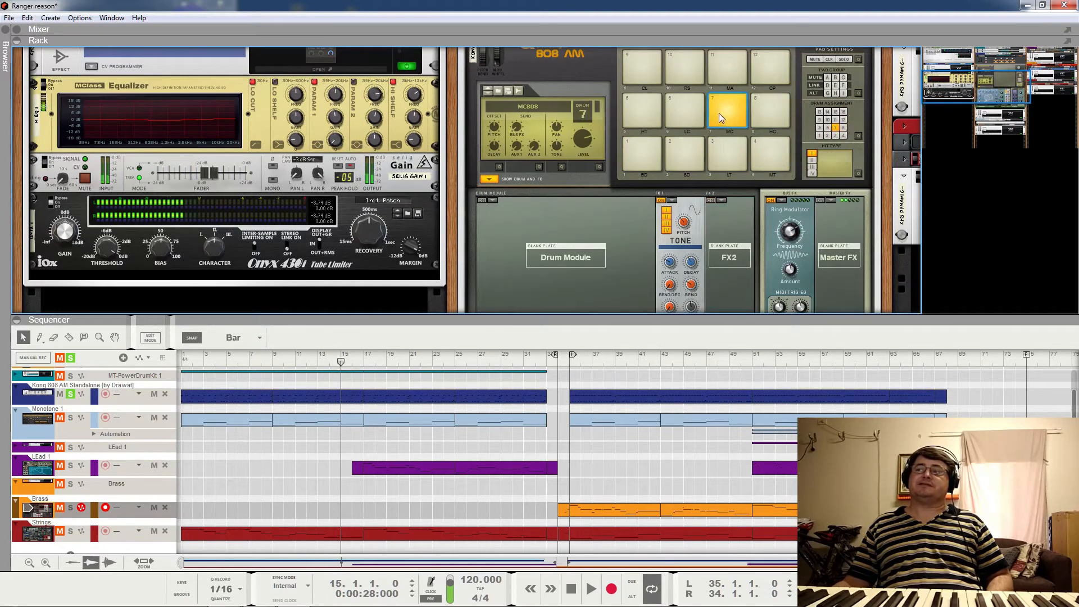
pyautogui.click(690, 110)
pyautogui.click(643, 108)
pyautogui.click(647, 70)
pyautogui.click(694, 63)
pyautogui.click(725, 63)
pyautogui.click(760, 69)
pyautogui.scroll(3, 669, 139)
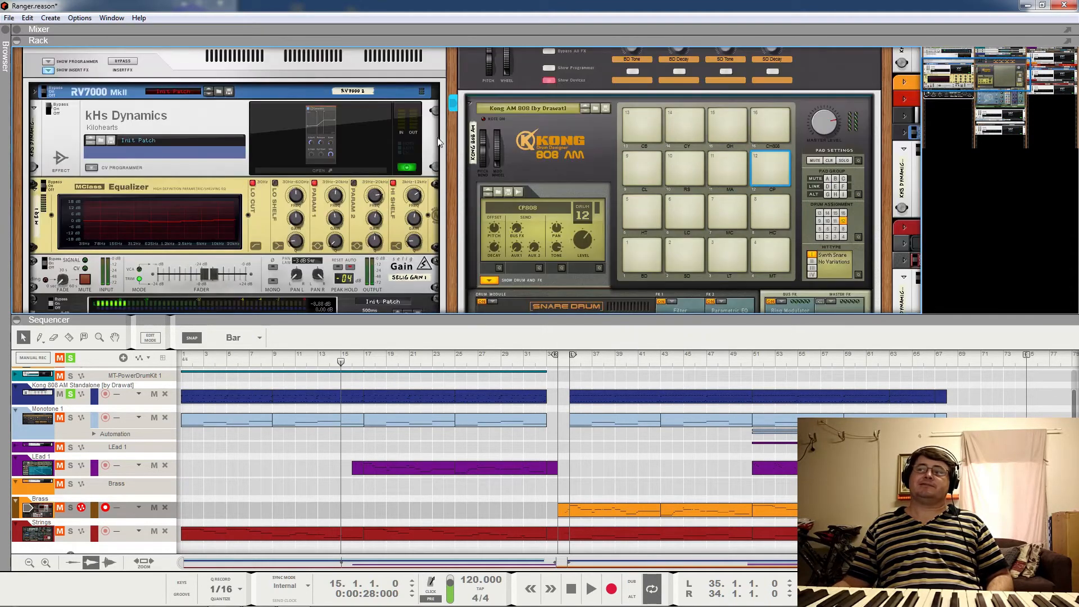
pyautogui.scroll(3, 511, 129)
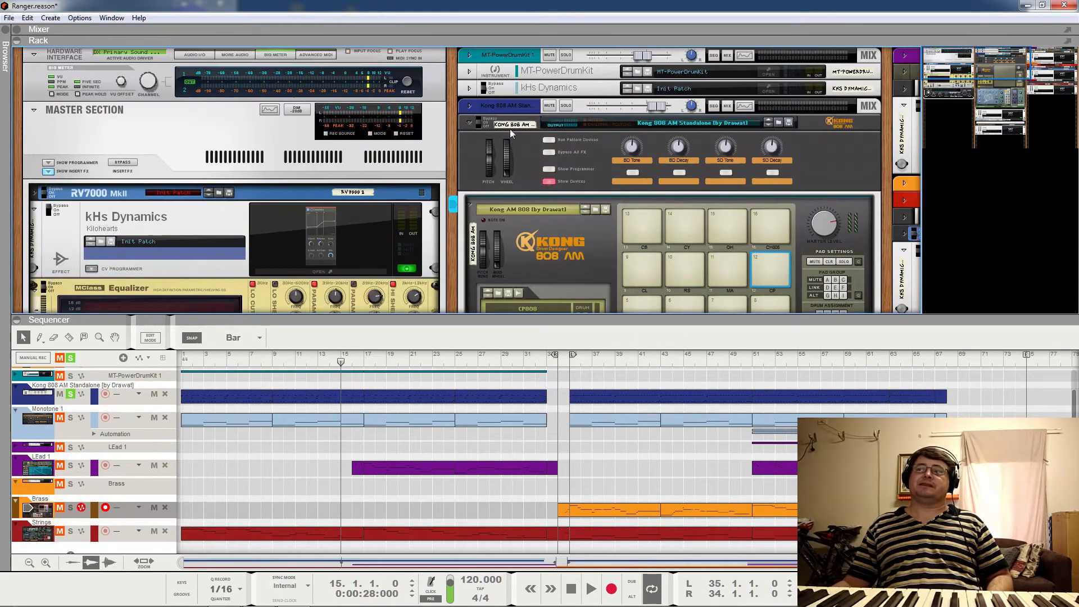
pyautogui.click(470, 124)
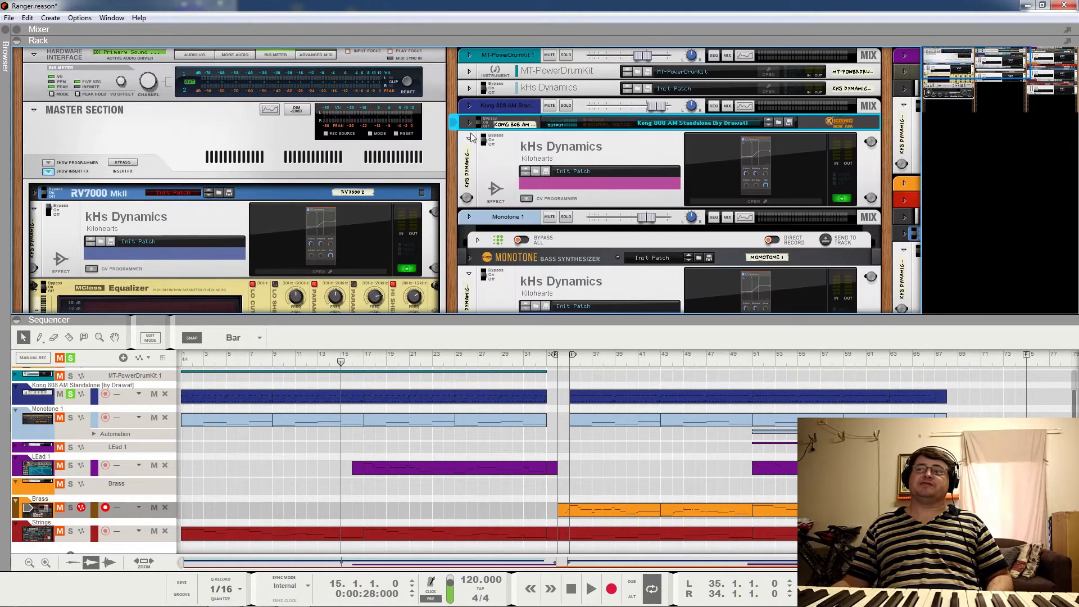
# Open the Kong channel's kHs Dynamics window and start playback of the soloed drums
pyautogui.click(745, 161)
pyautogui.press('space')
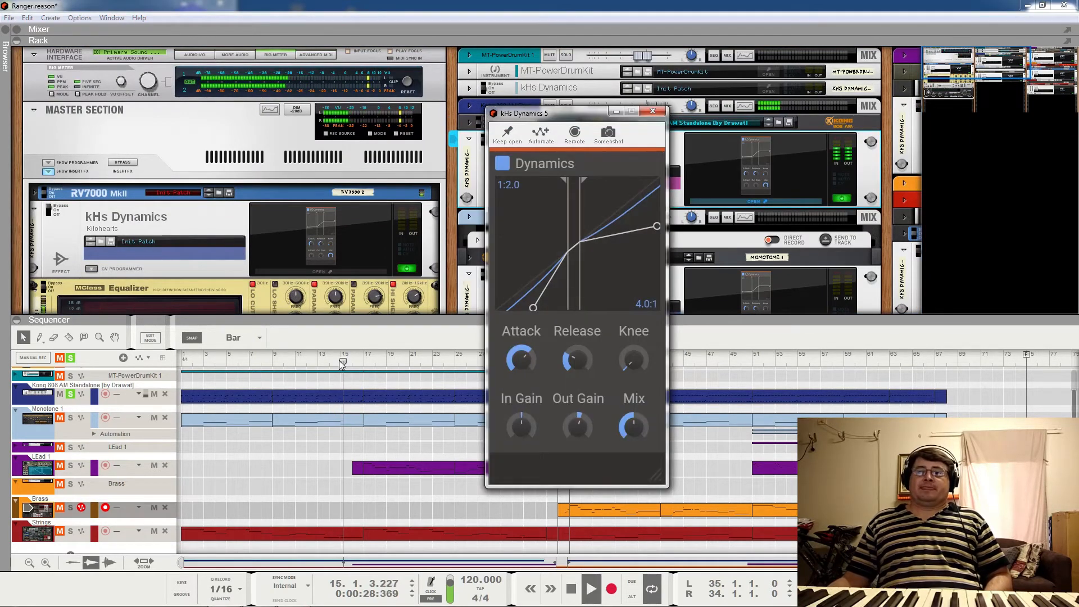
pyautogui.moveTo(555, 116); pyautogui.dragTo(288, 157)
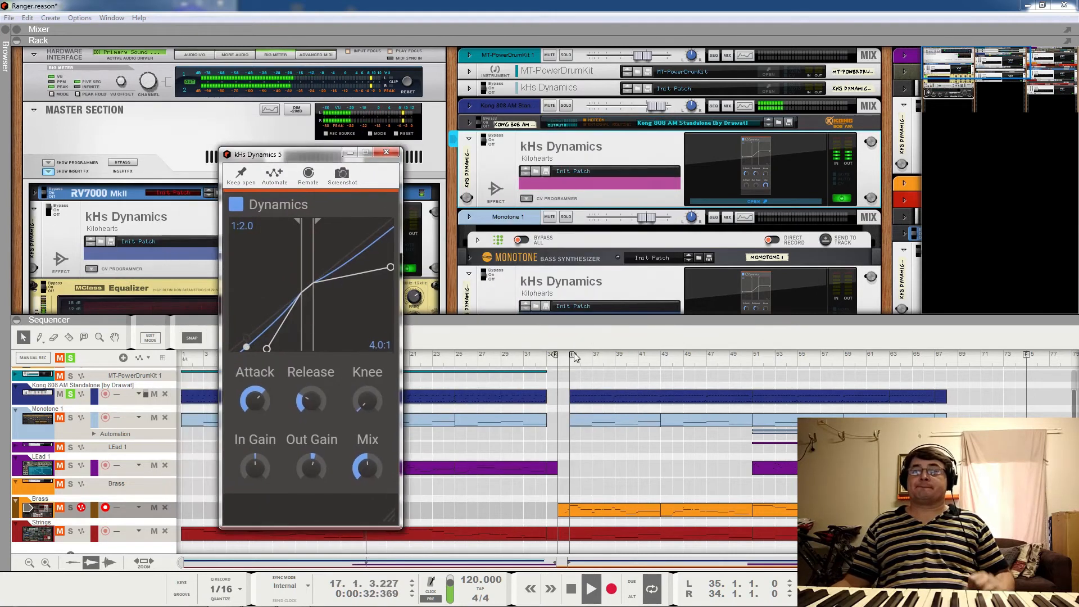
# Move the loop end to bar 63 and continue playback from bar 35, keeping the Dynamics window clear of the playhead
pyautogui.moveTo(555, 355); pyautogui.dragTo(889, 382)
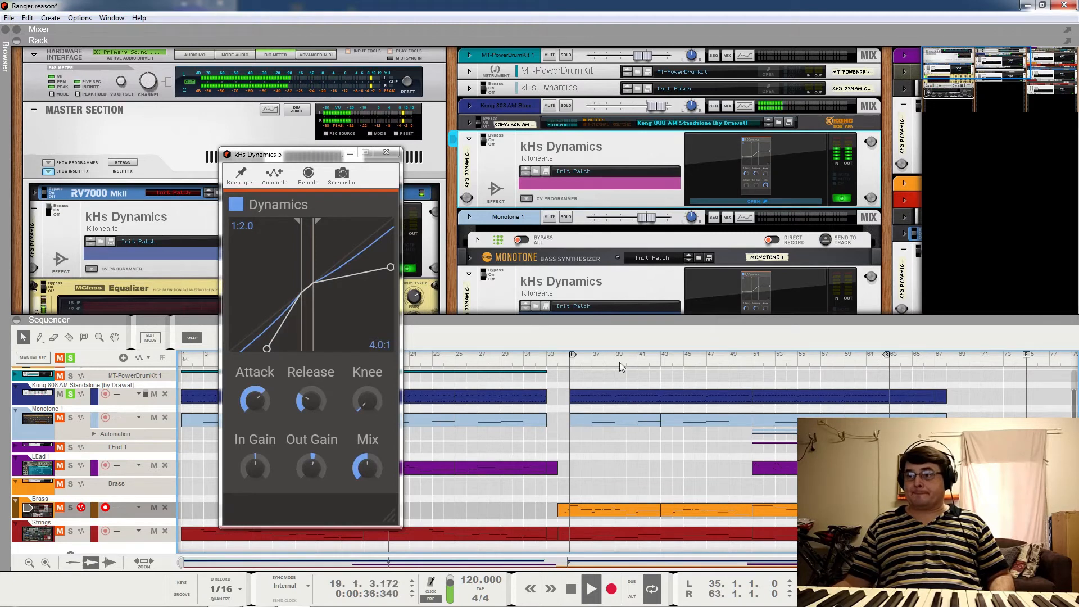
pyautogui.click(573, 364)
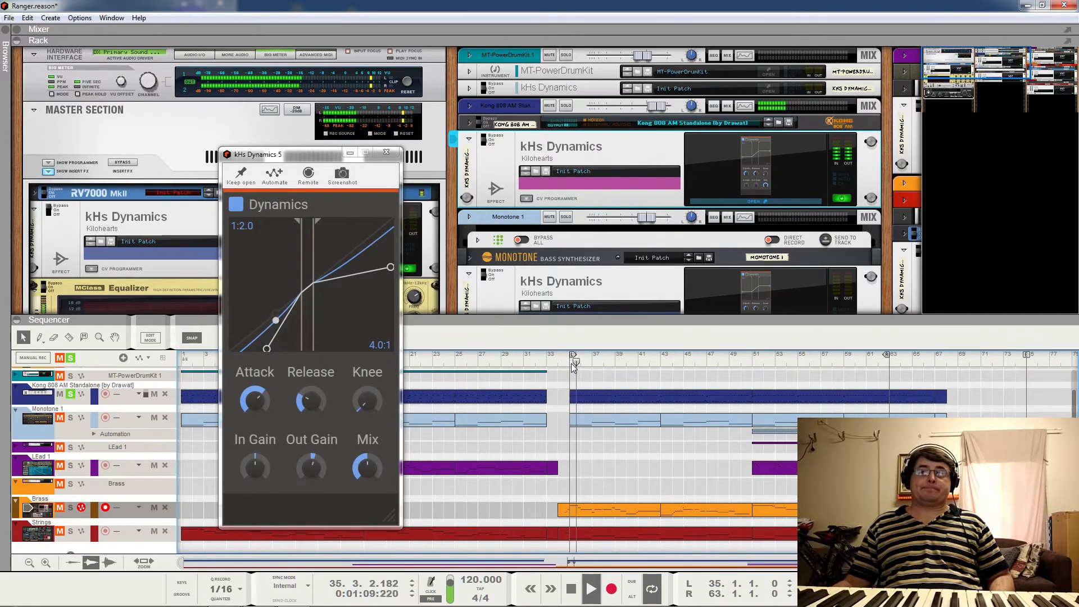
pyautogui.moveTo(294, 156); pyautogui.dragTo(455, 146)
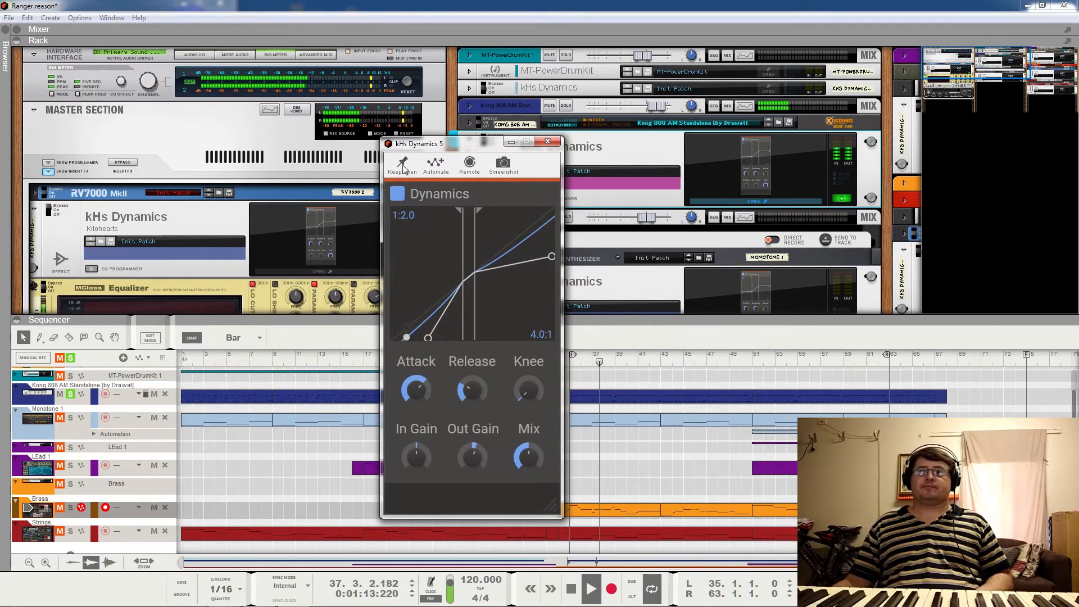
# Compare the Kong drums with Dynamics off and on, reopening its window and keeping it open
pyautogui.click(397, 194)
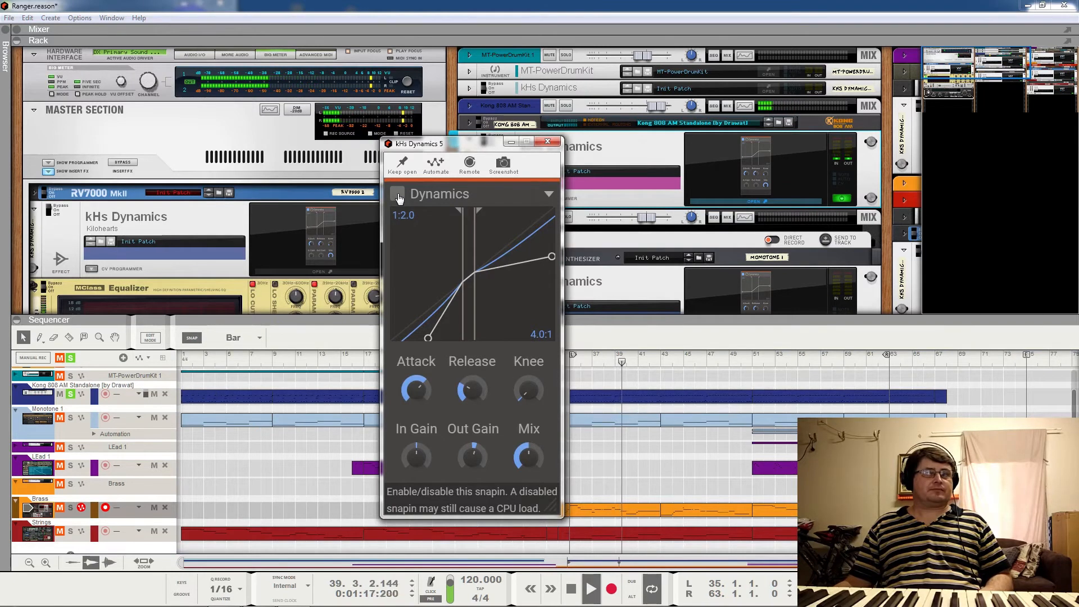
pyautogui.click(49, 196)
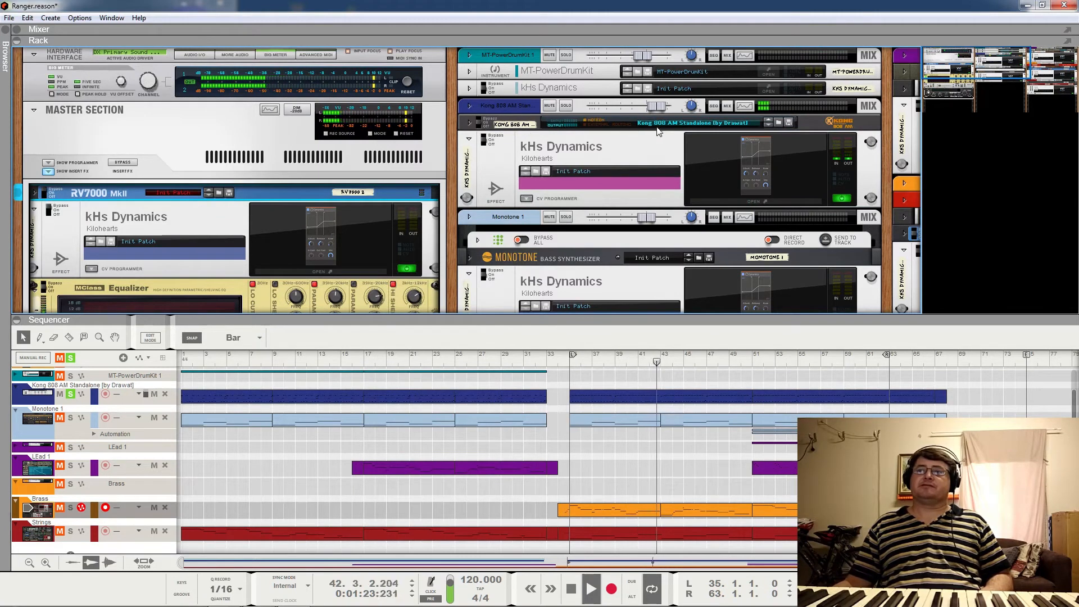
pyautogui.click(764, 164)
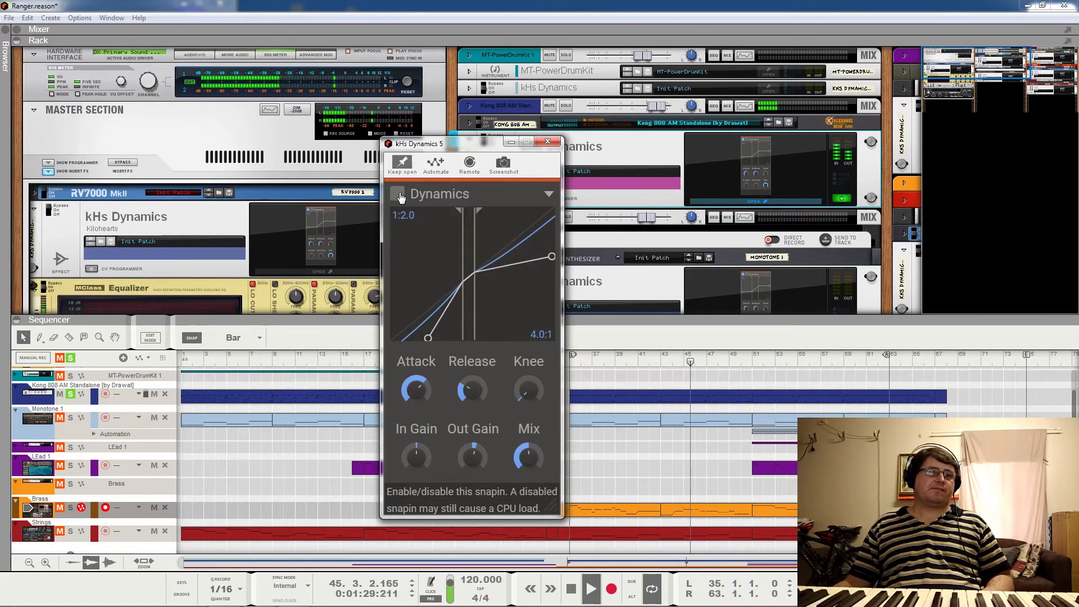
pyautogui.click(398, 194)
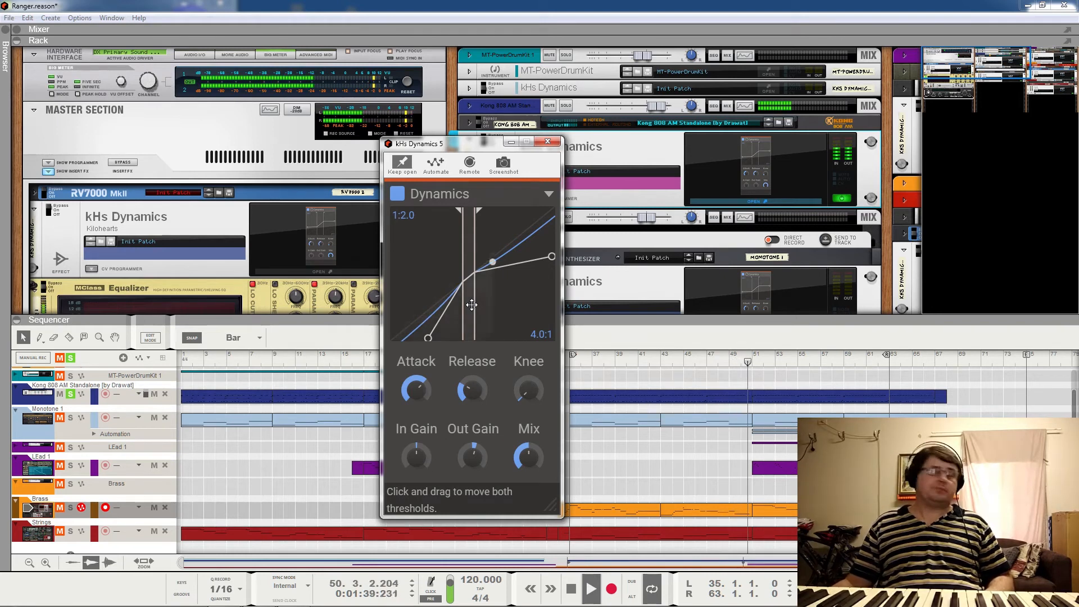
# Try a 4.3:1 ratio for the quiet range of the Kong drums, and return it to 1:2.0
pyautogui.moveTo(428, 337); pyautogui.dragTo(384, 311)
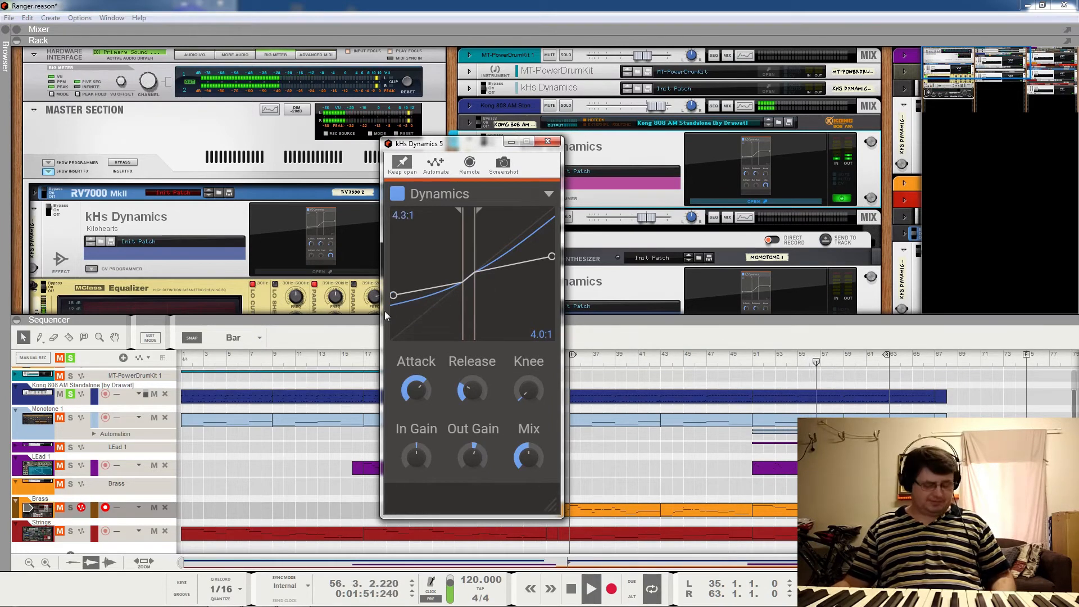
pyautogui.moveTo(394, 296); pyautogui.dragTo(428, 337)
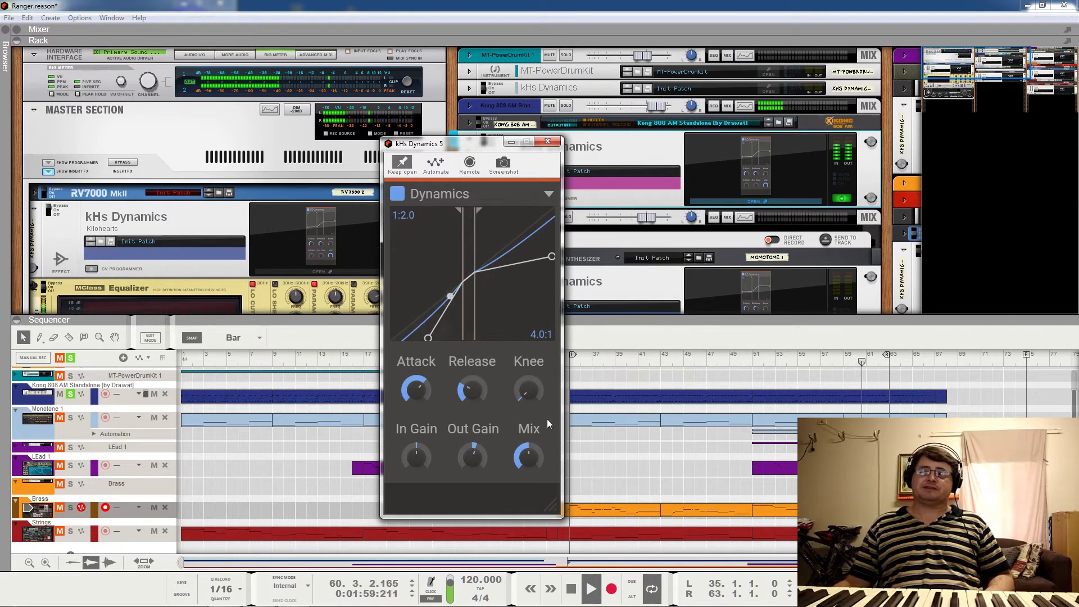
# Try Mix at 100 %, comparing Dynamics off and on, and bring Mix back to about half
pyautogui.moveTo(528, 457); pyautogui.dragTo(529, 430)
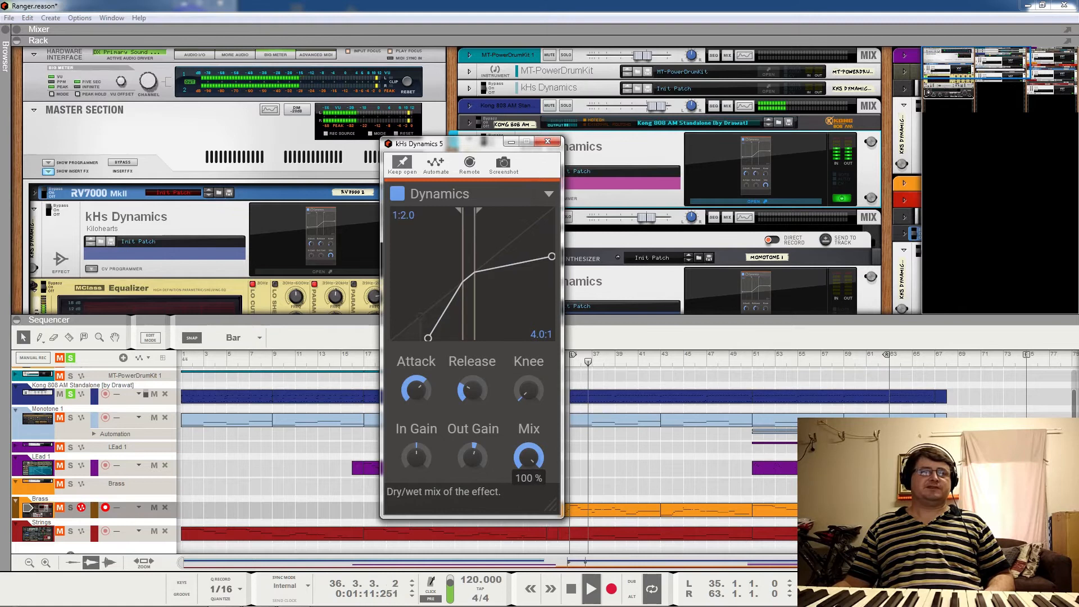
pyautogui.click(396, 194)
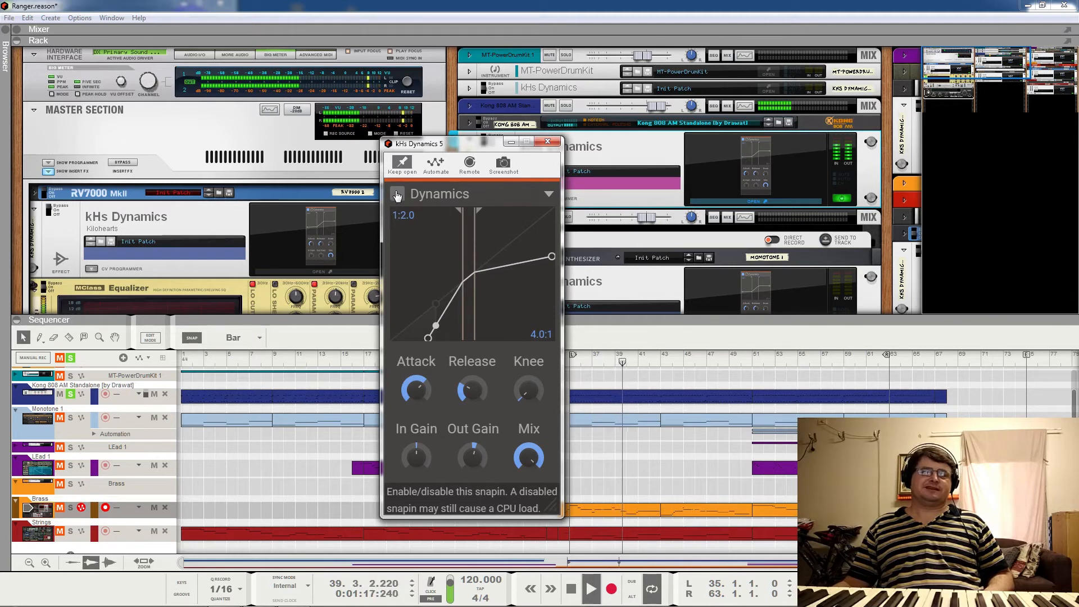
pyautogui.click(396, 194)
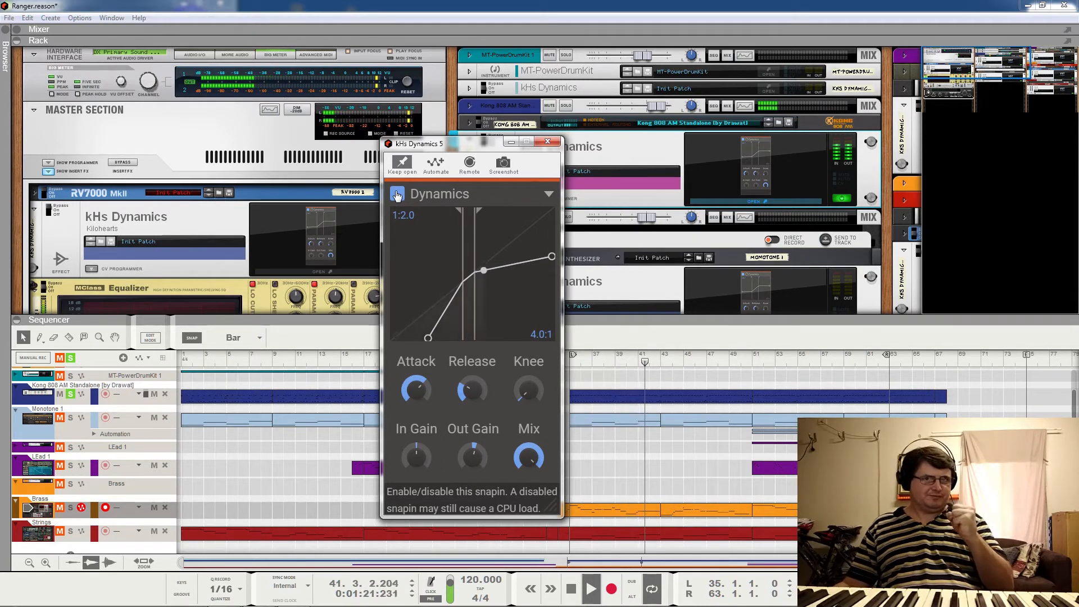
pyautogui.moveTo(535, 453); pyautogui.dragTo(536, 502)
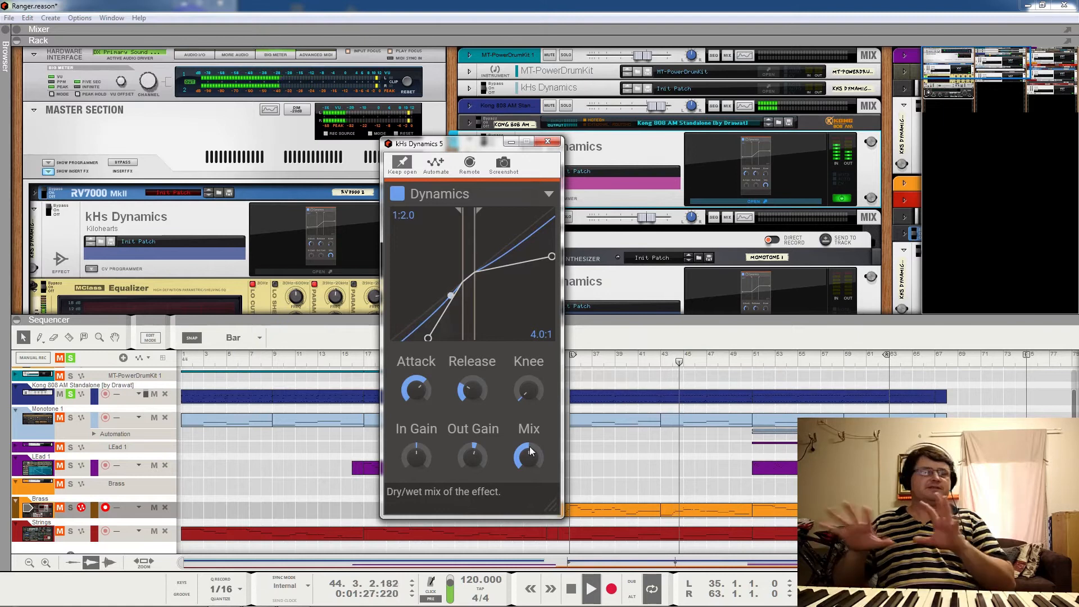
# Stop playback, close the Kong channel's Dynamics window, and unsolo the Kong track
pyautogui.press('space')
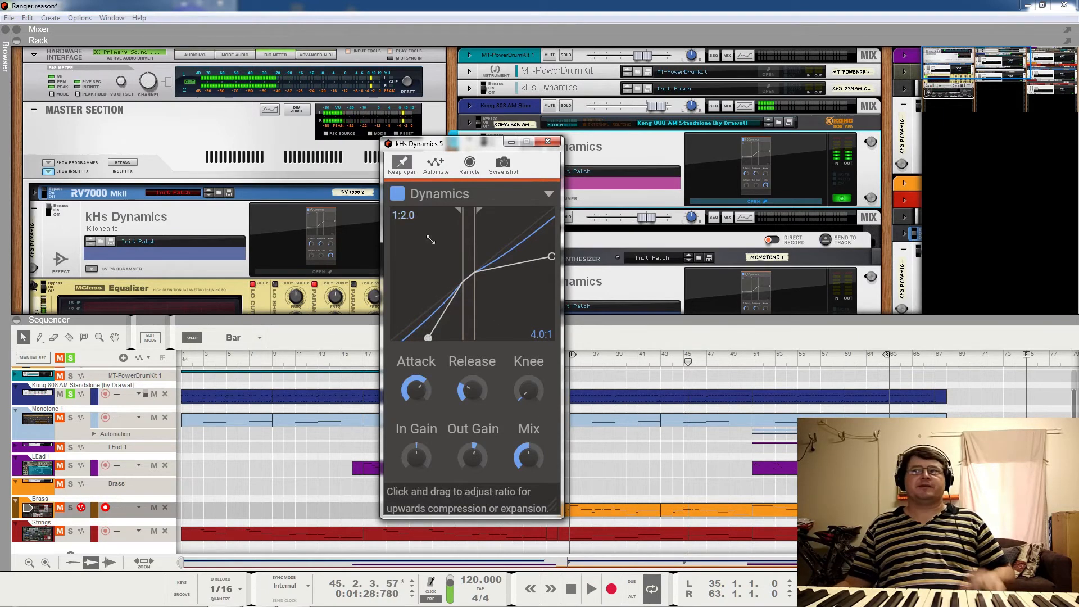
pyautogui.click(548, 142)
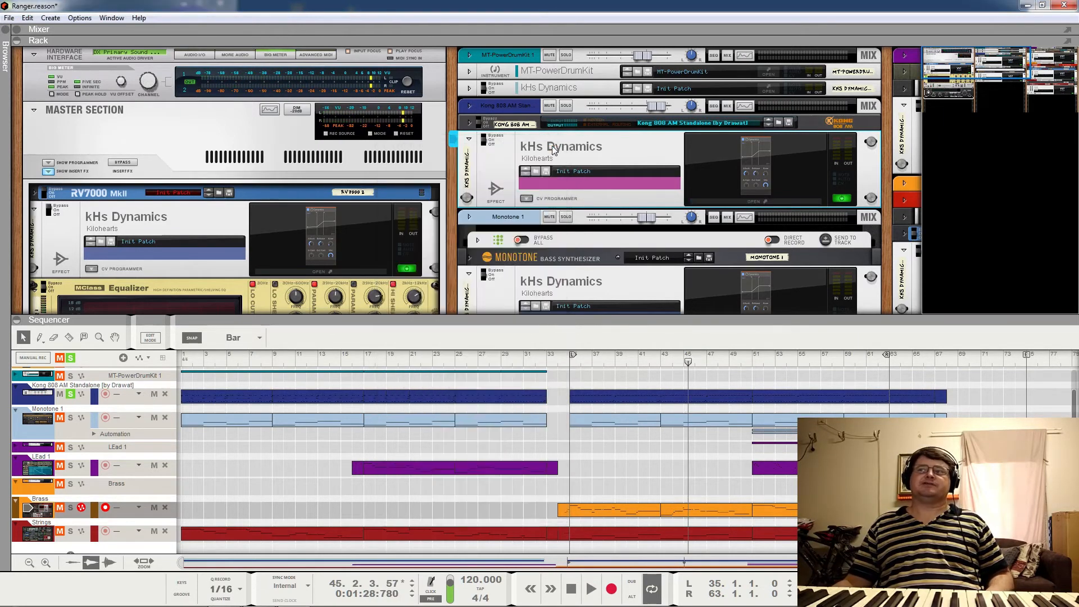
pyautogui.click(71, 395)
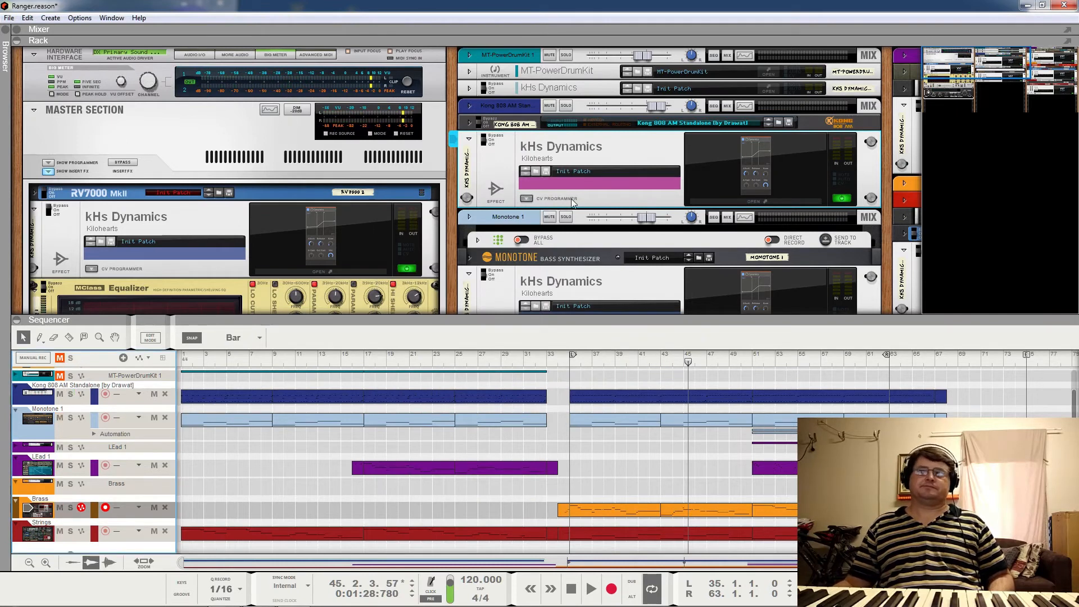
# Play the full mix while switching the Kong channel's kHs Dynamics off and on to compare, and stop playback
pyautogui.press('space')
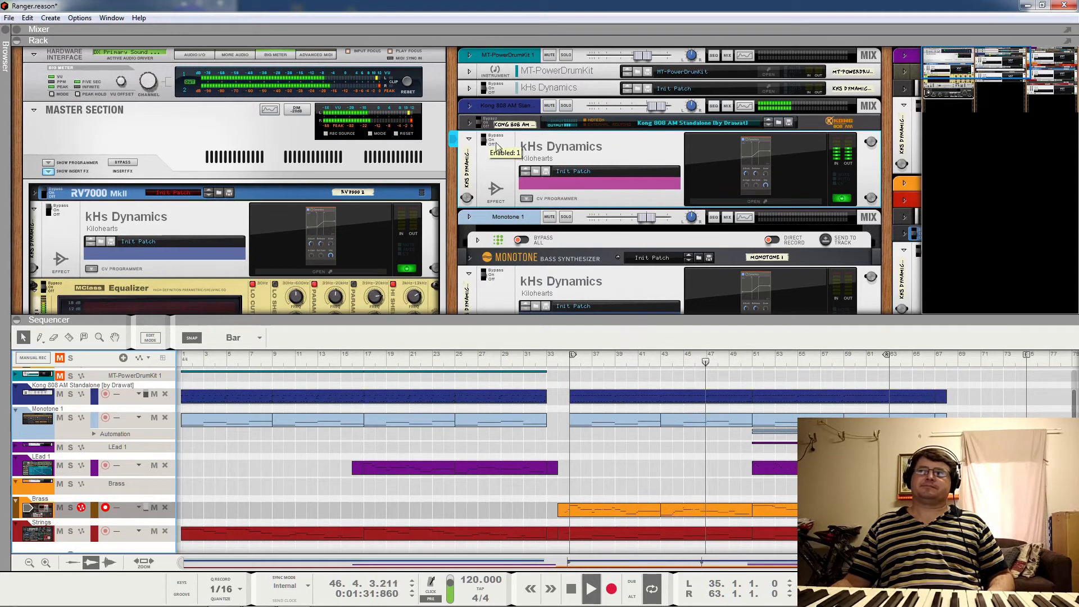
pyautogui.click(841, 200)
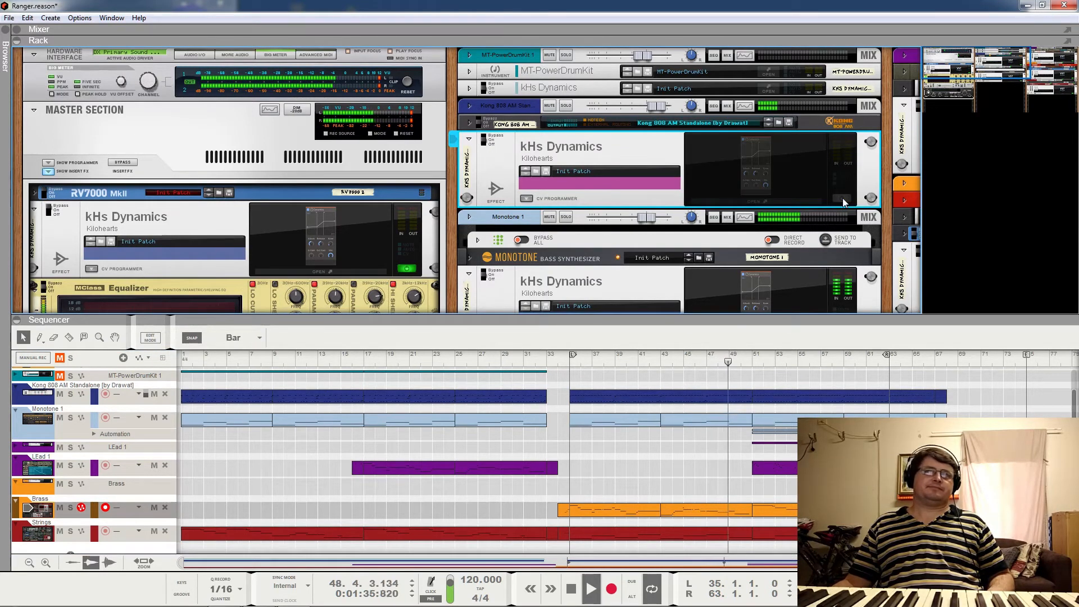
pyautogui.click(843, 198)
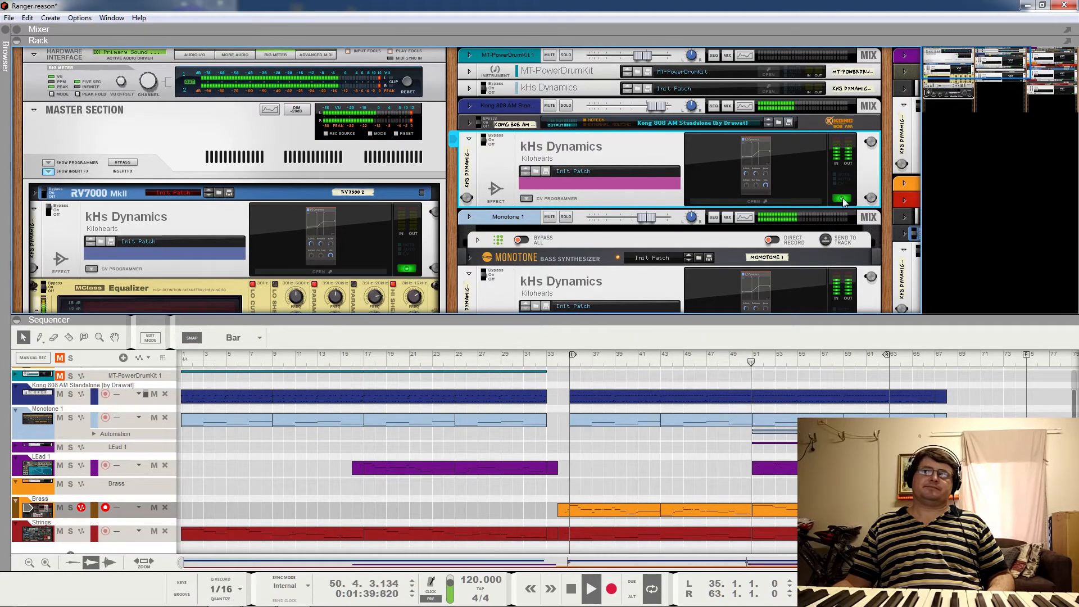
pyautogui.click(842, 198)
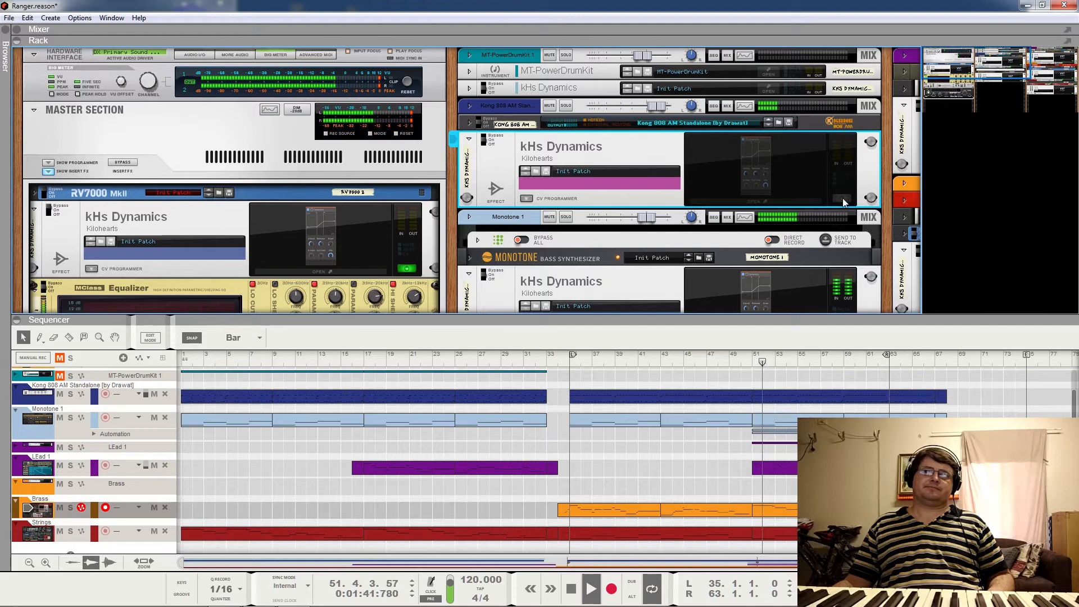
pyautogui.click(842, 198)
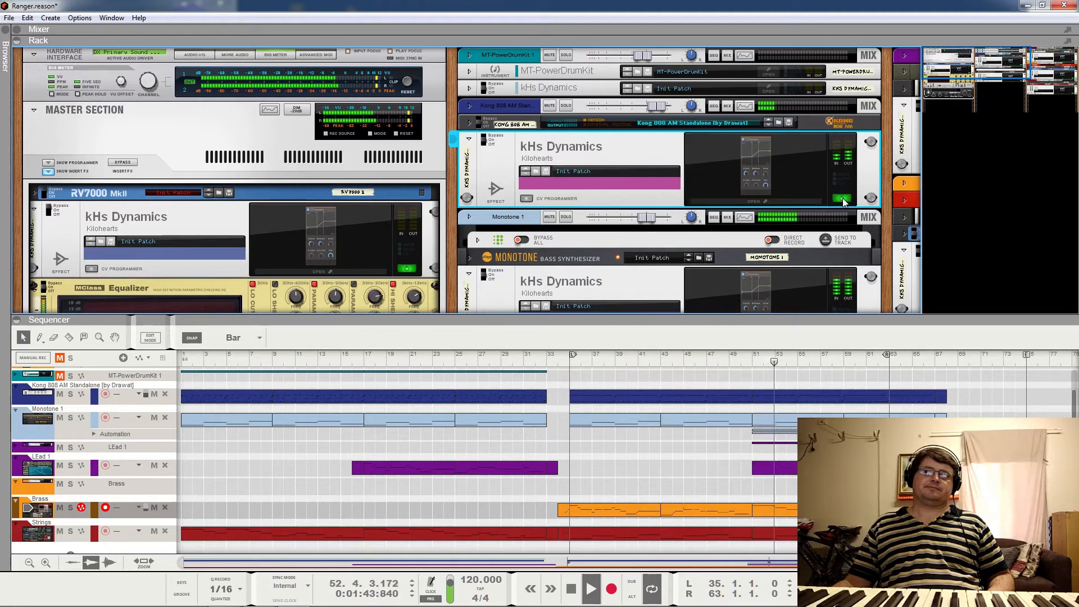
pyautogui.press('space')
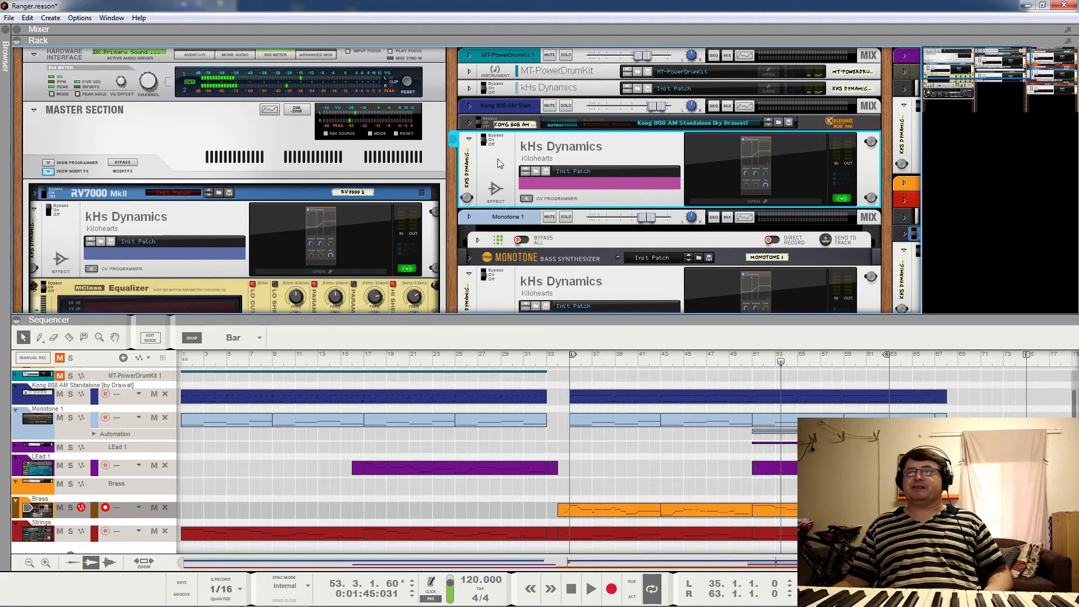
# Fold the Kong channel's Dynamics, solo the Monotone 1 channel, and open its kHs Dynamics window with it kept open
pyautogui.click(470, 140)
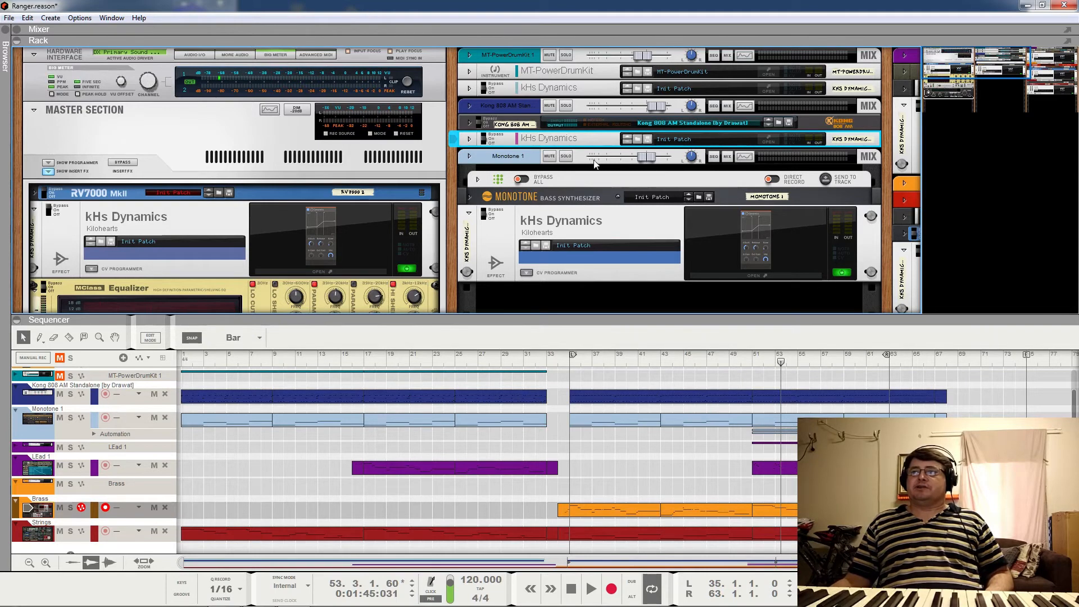
pyautogui.click(566, 157)
pyautogui.click(756, 228)
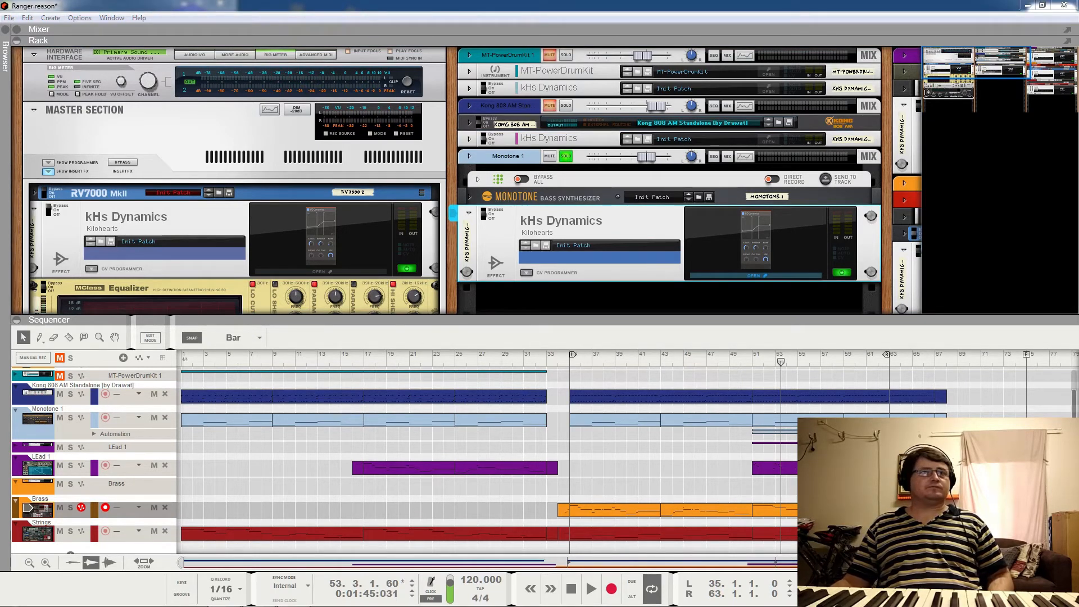
pyautogui.click(756, 276)
pyautogui.moveTo(719, 235); pyautogui.dragTo(723, 126)
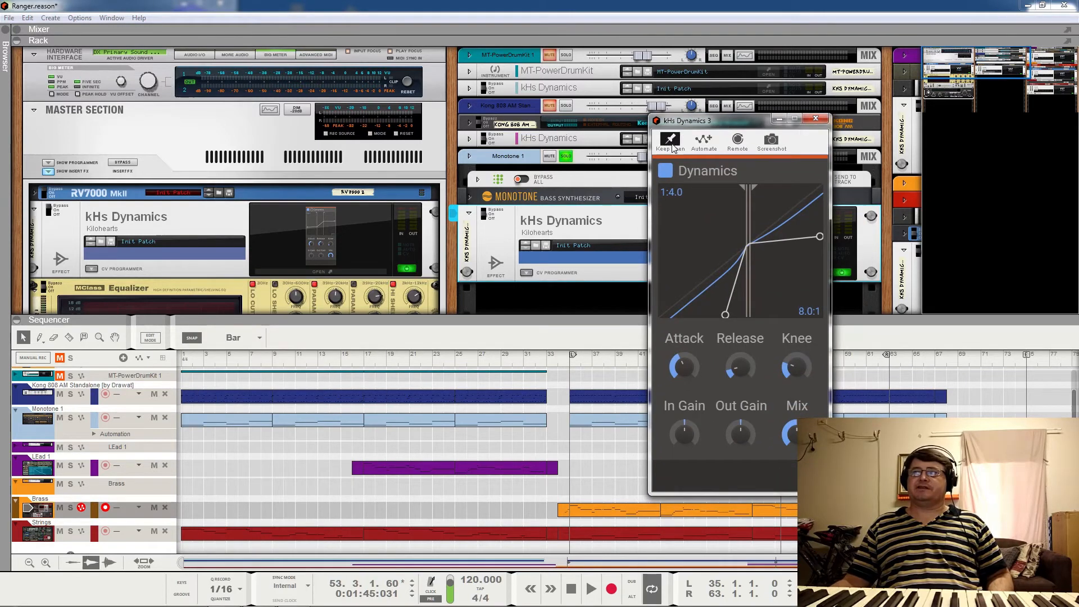
# Loop bars 17 to 33 and play the soloed Monotone bass, switching its kHs Dynamics off
pyautogui.keyDown('ctrl'); pyautogui.click(365, 366); pyautogui.keyUp('ctrl')
pyautogui.moveTo(555, 363); pyautogui.dragTo(545, 364)
pyautogui.press('space')
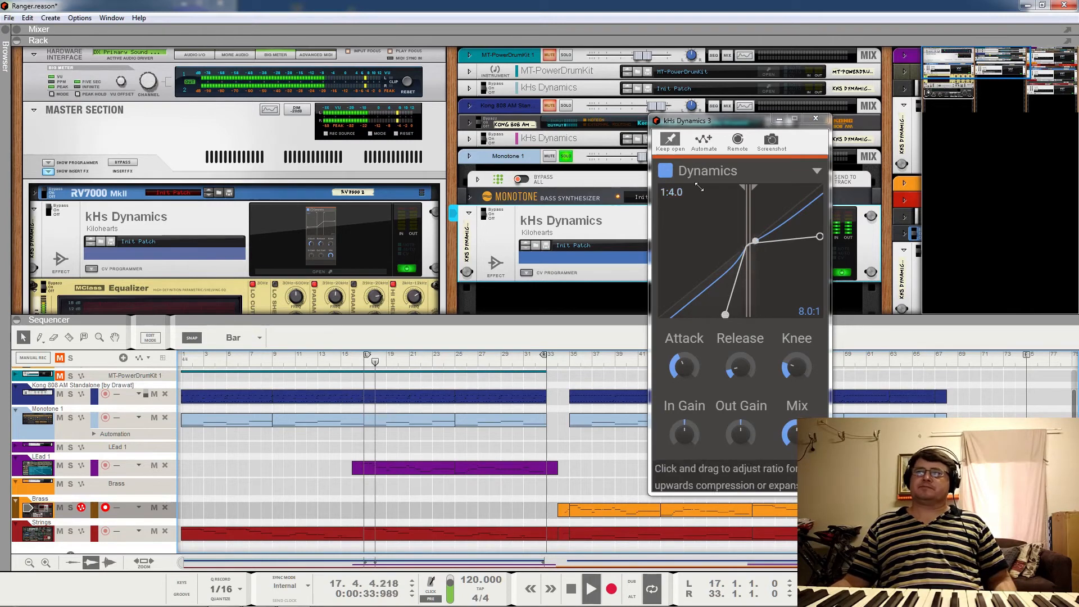
pyautogui.click(666, 171)
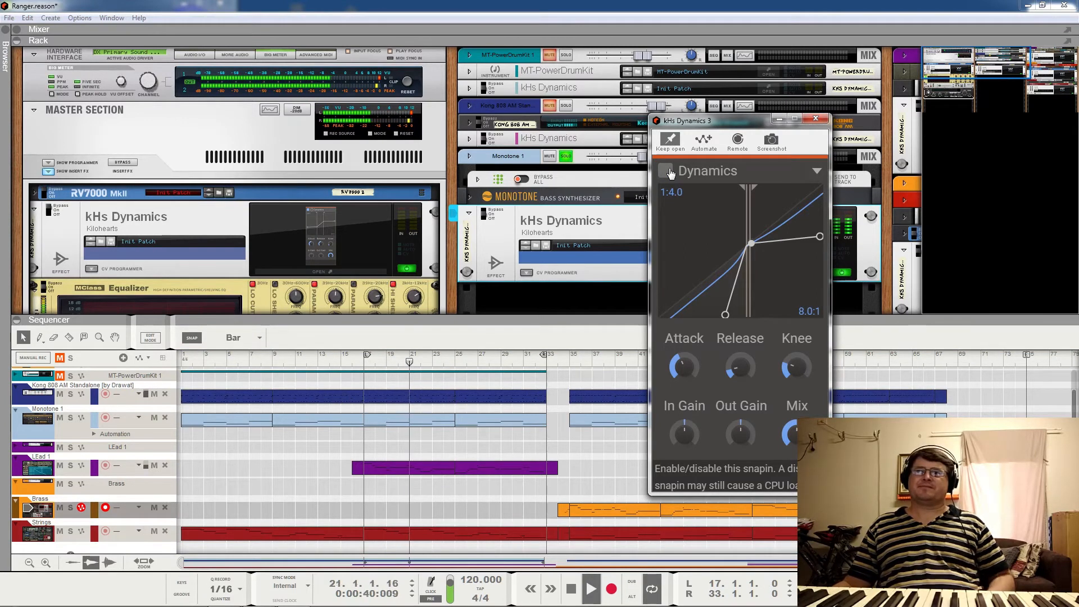
# Unfold the Monotone bass synthesizer and move the Dynamics window aside so the synthesizer's controls are uncovered
pyautogui.click(470, 203)
pyautogui.click(469, 197)
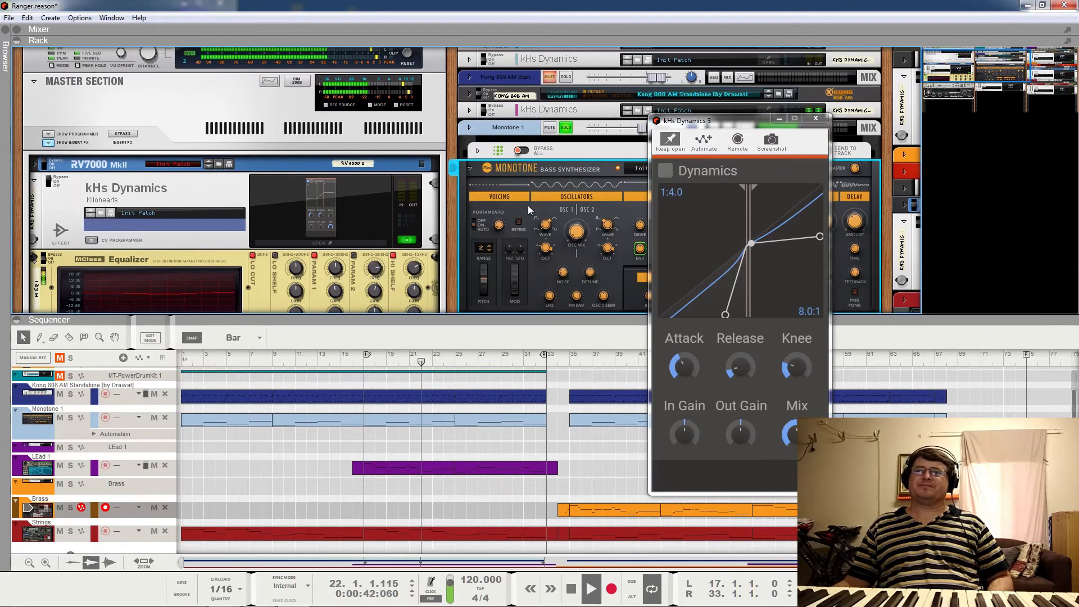
pyautogui.moveTo(957, 70); pyautogui.dragTo(962, 80)
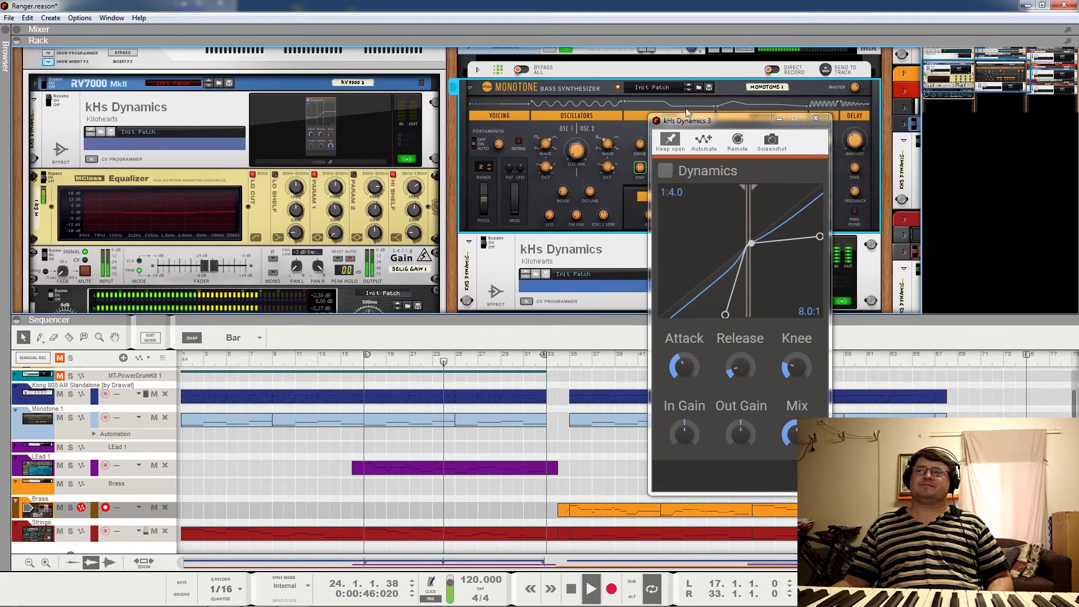
pyautogui.moveTo(709, 121); pyautogui.dragTo(298, 138)
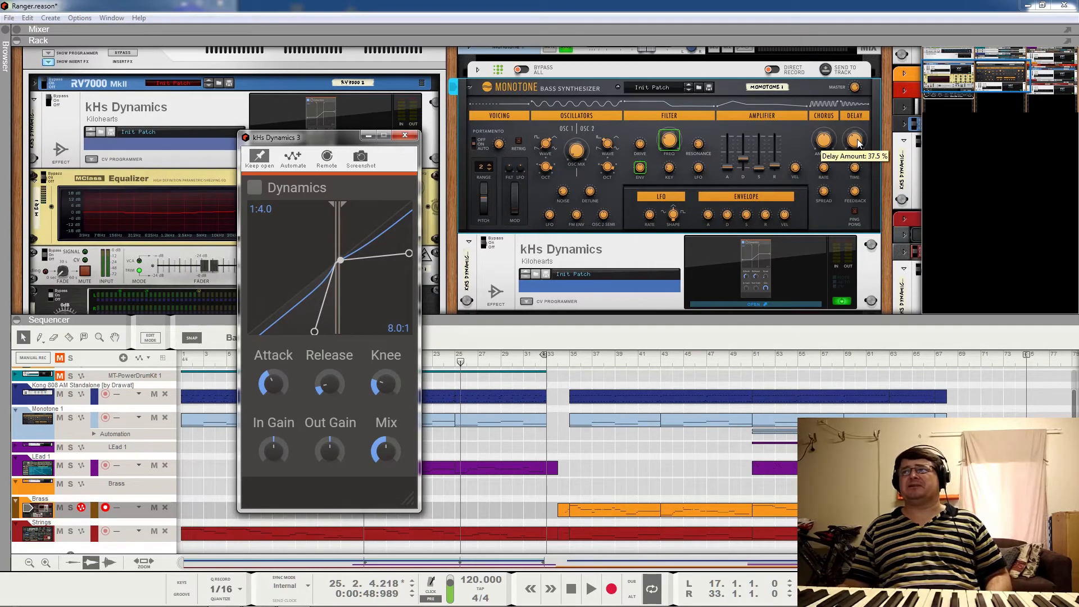
# Play the Monotone bass with Dynamics bypassed, stop playback, and switch Dynamics back on
pyautogui.press('space')
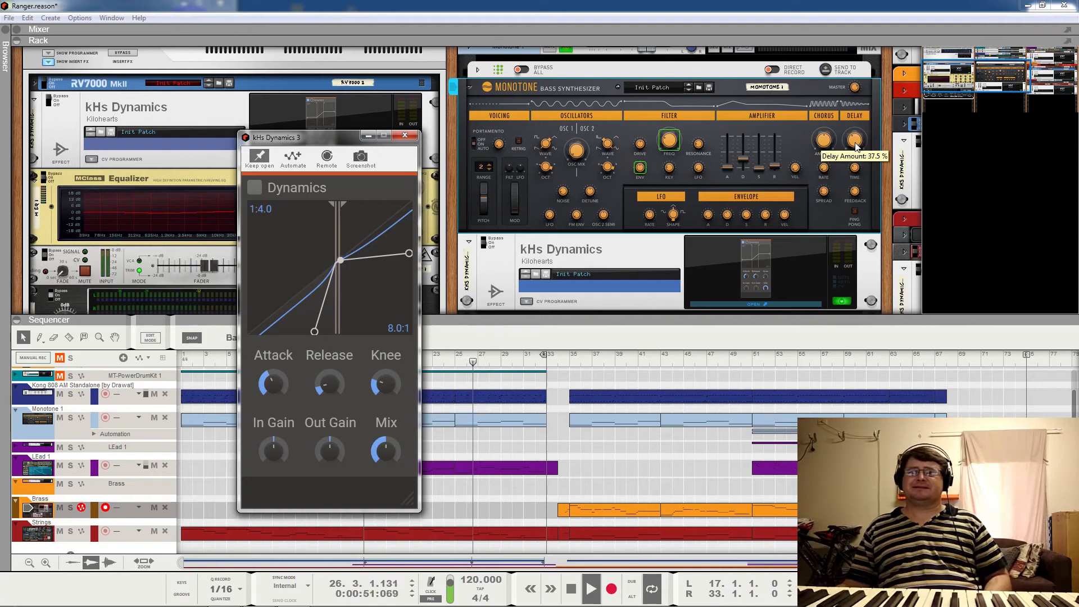
pyautogui.moveTo(857, 147); pyautogui.dragTo(875, 326)
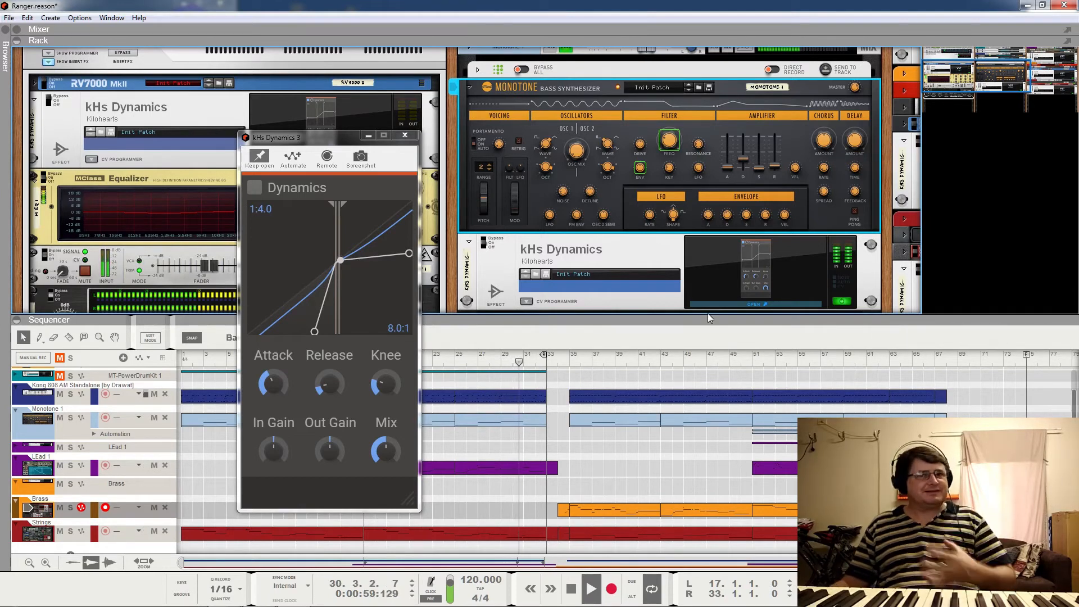
pyautogui.press('space')
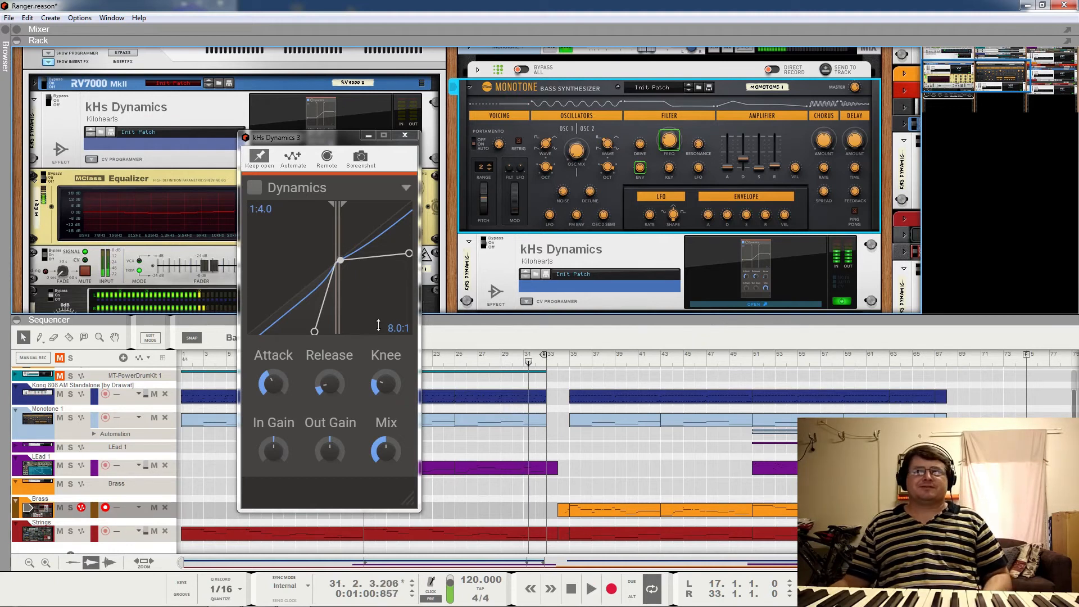
pyautogui.click(254, 187)
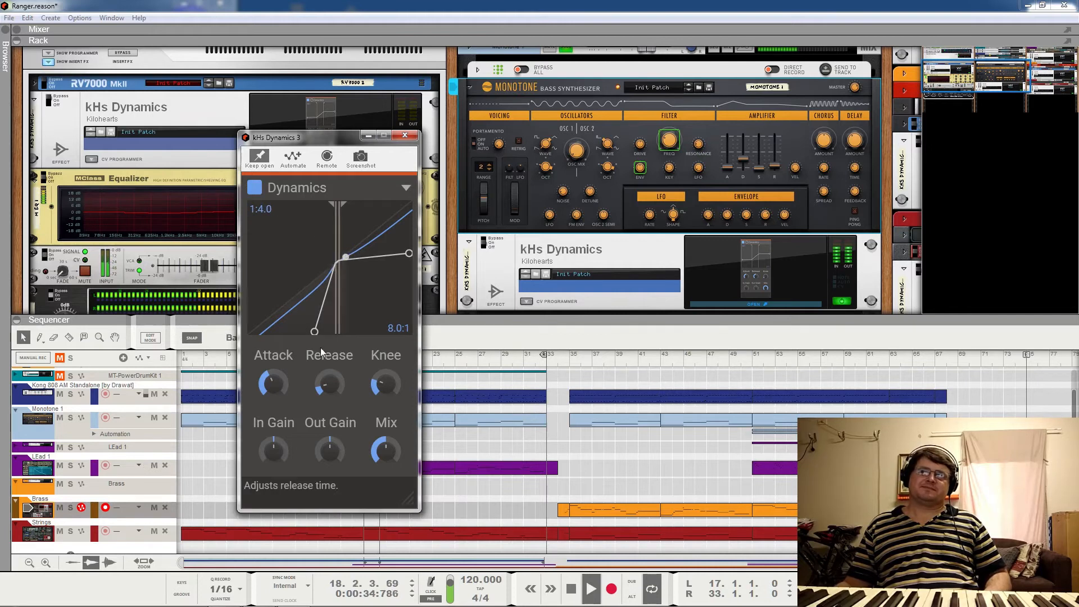
# Try the bass's upwards ratio at 1.0:1 during playback, return it to 1:4.0, and stop
pyautogui.doubleClick(313, 330)
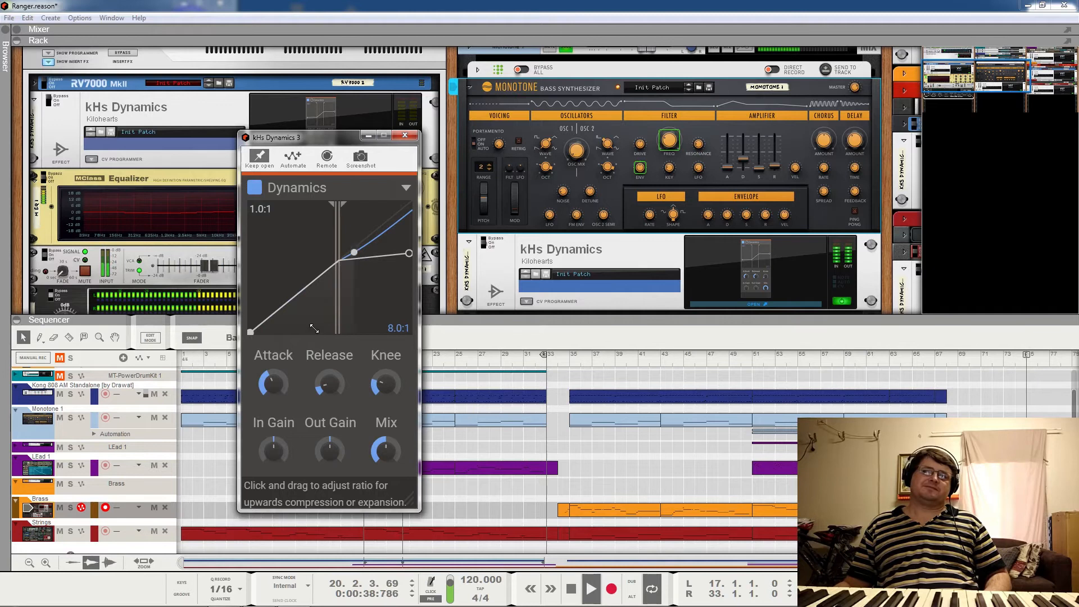
pyautogui.moveTo(314, 329); pyautogui.dragTo(314, 333)
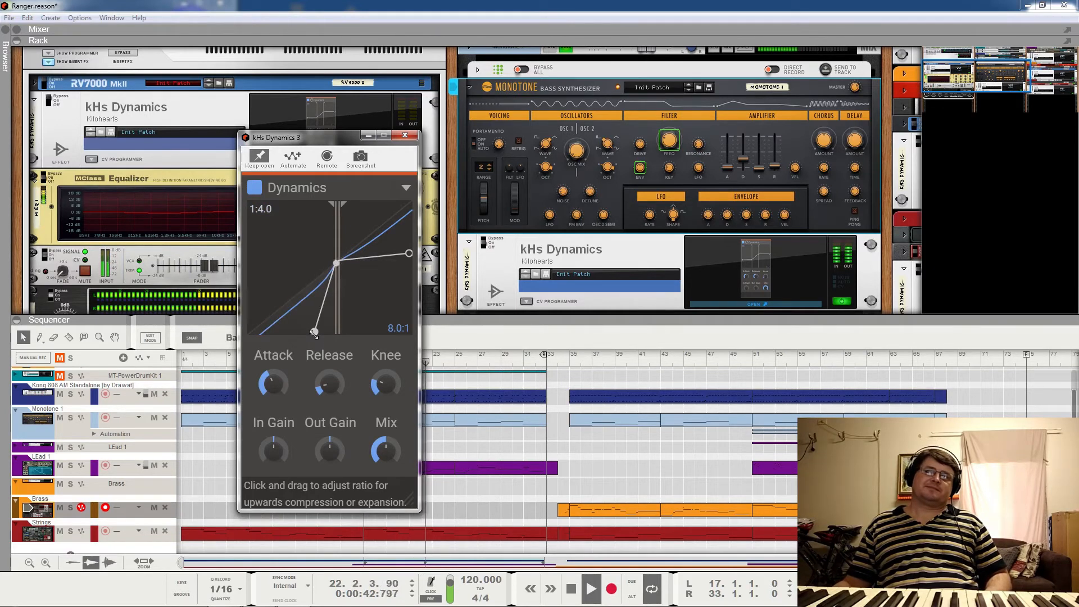
pyautogui.press('space')
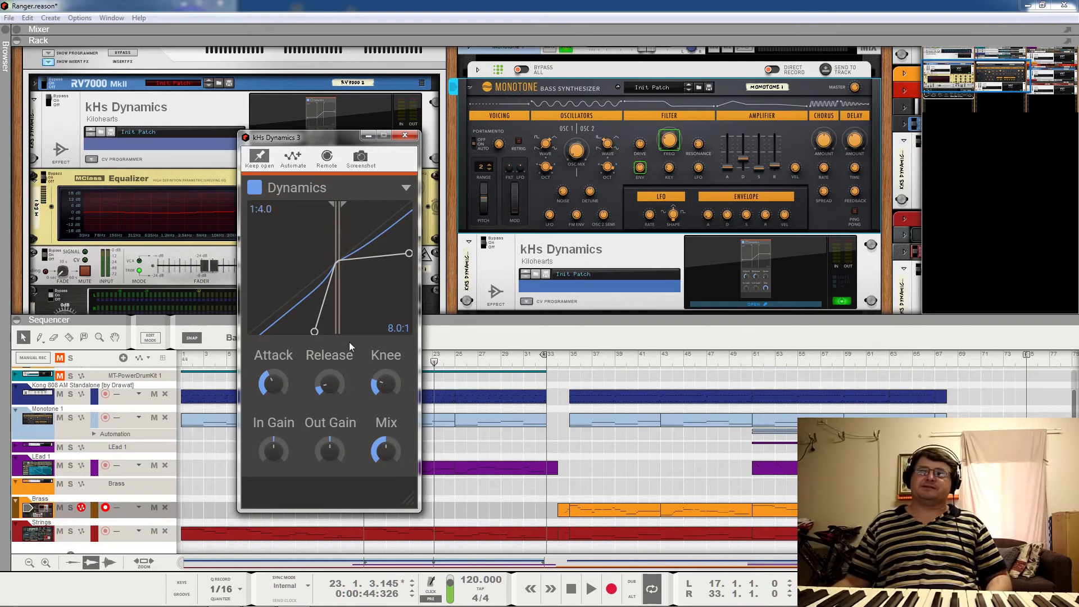
# Play the bass with the Dynamics Mix at maximum, bring Mix back to about half, and stop playback
pyautogui.press('space')
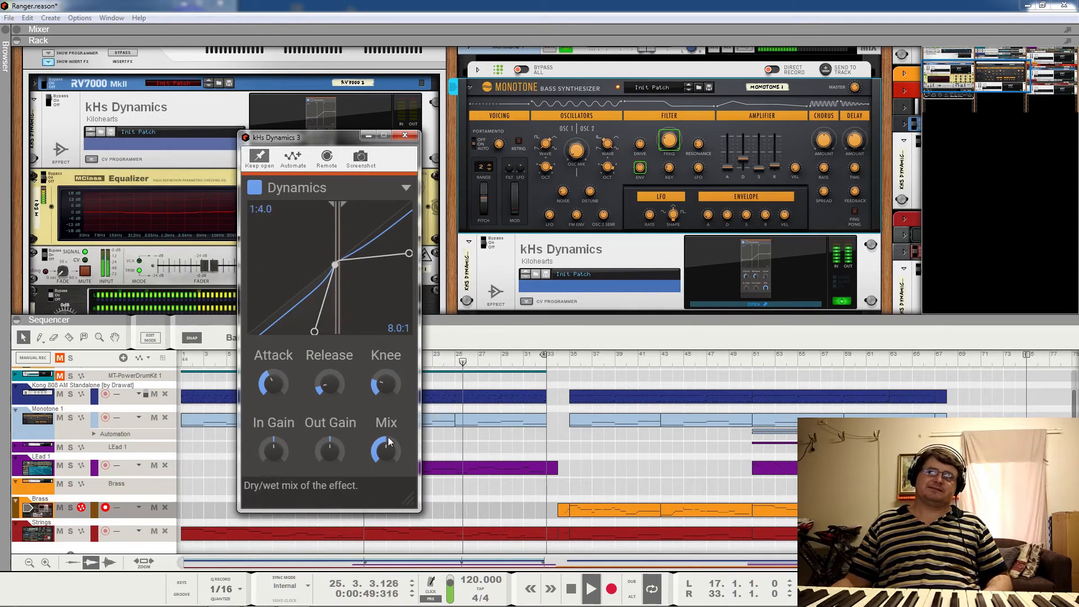
pyautogui.moveTo(386, 458); pyautogui.dragTo(386, 444)
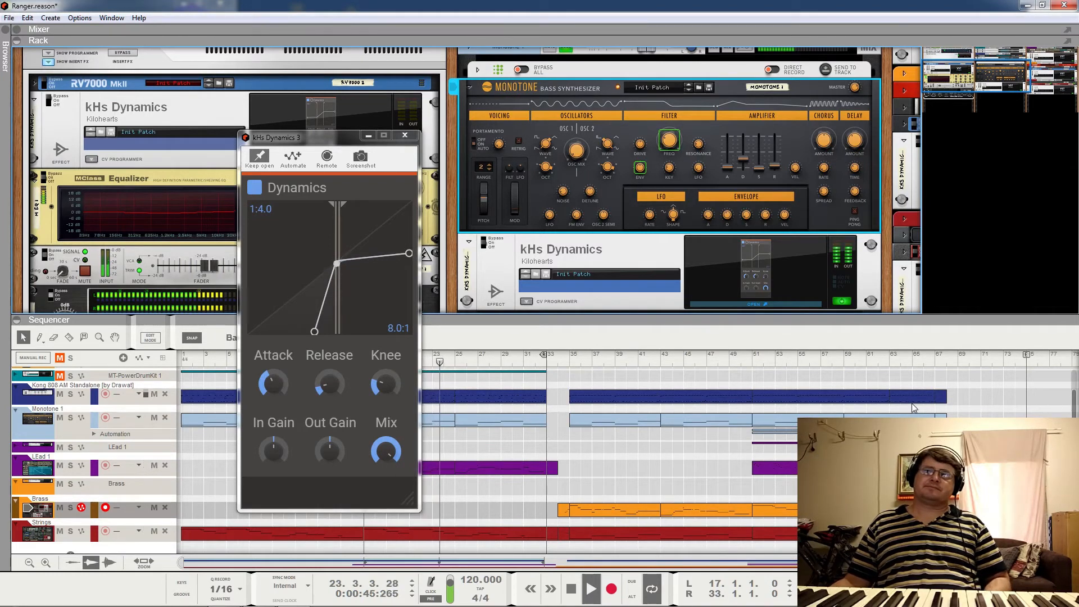
pyautogui.press('space')
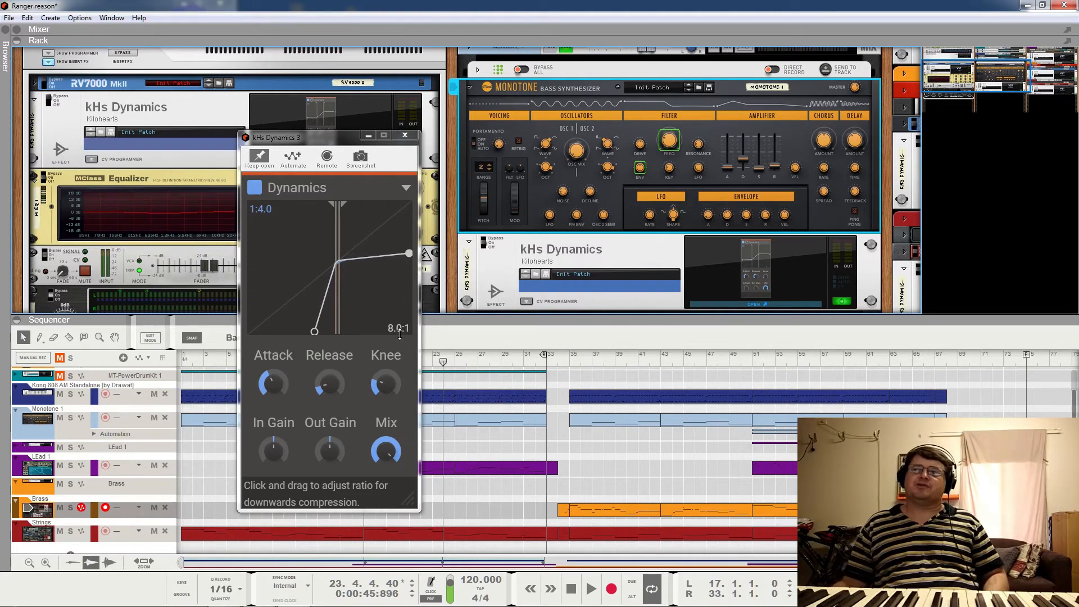
pyautogui.press('space')
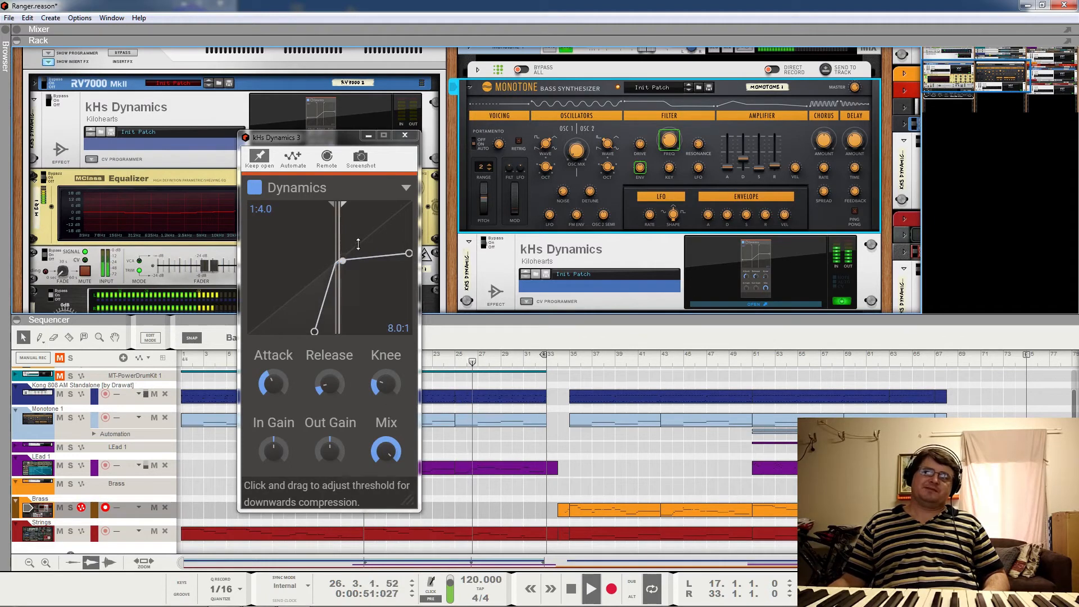
pyautogui.moveTo(385, 452); pyautogui.dragTo(385, 480)
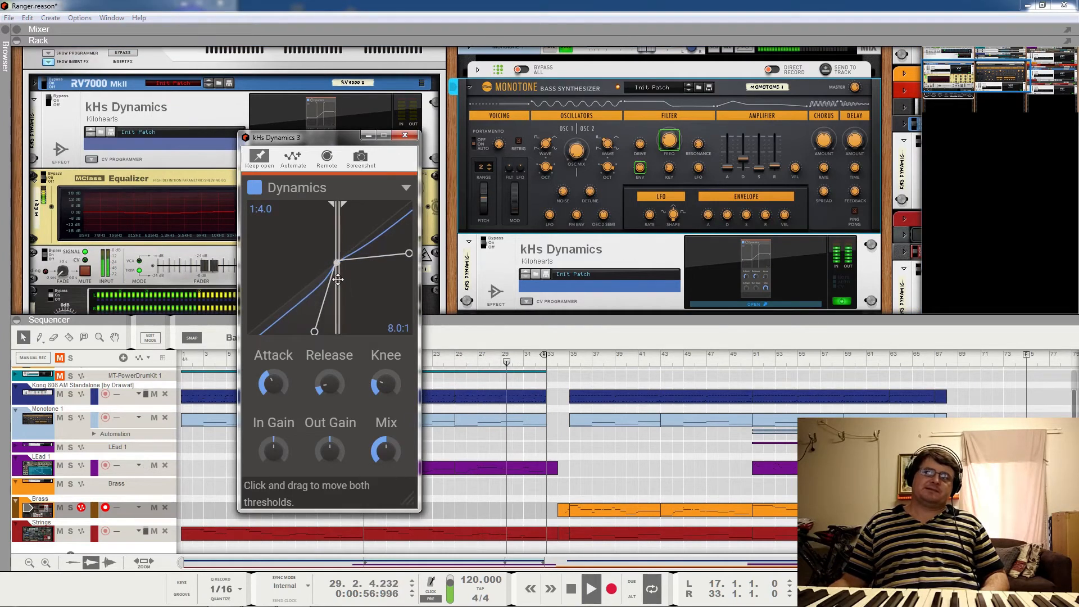
pyautogui.press('space')
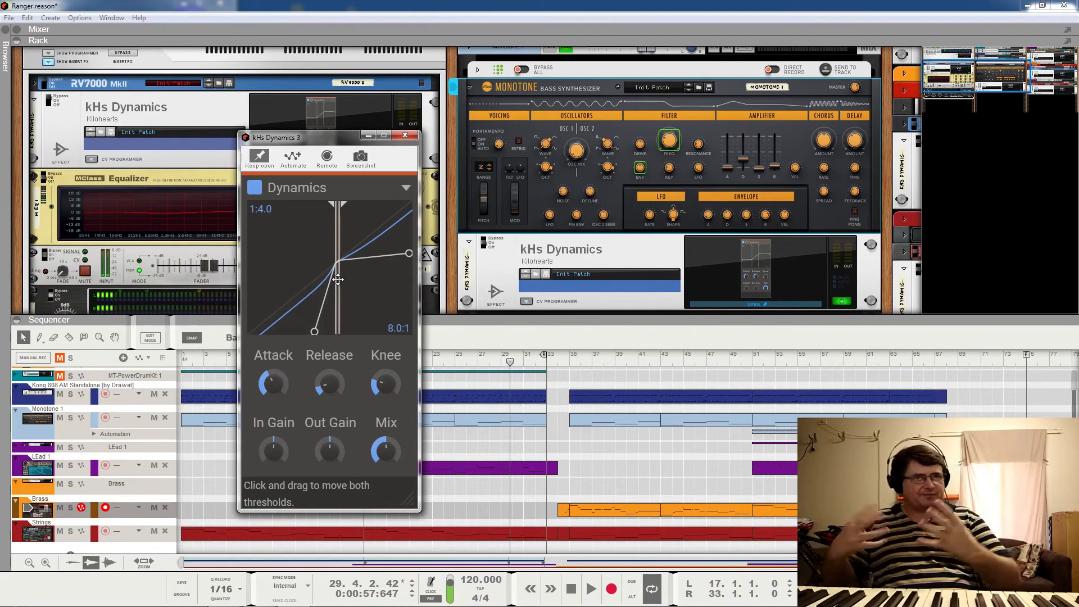
# Close the Monotone's Dynamics window and unsolo the Monotone 1 channel
pyautogui.click(404, 134)
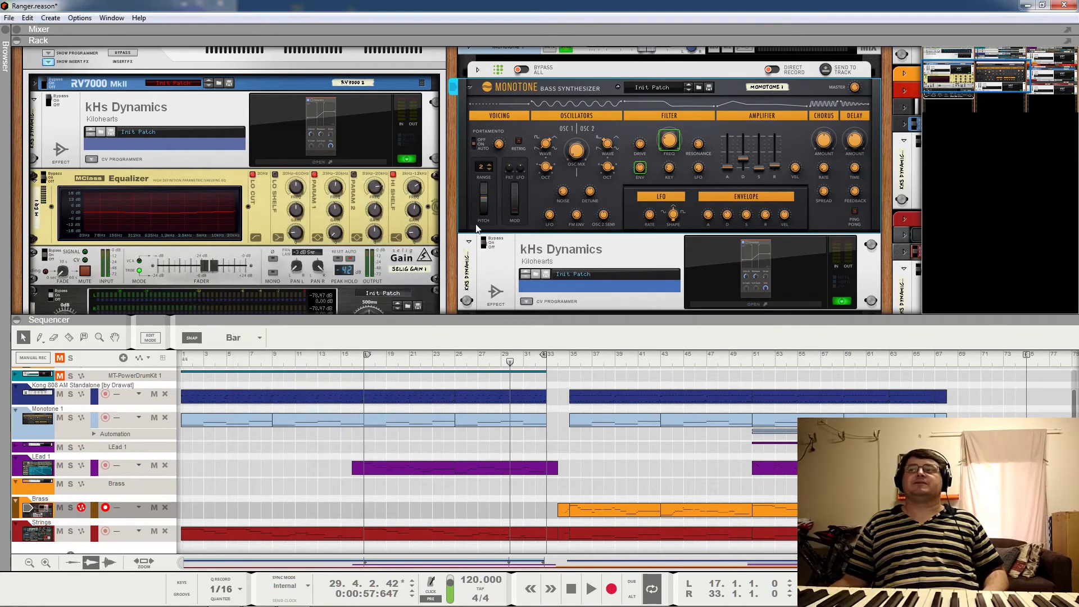
pyautogui.moveTo(991, 80); pyautogui.dragTo(1056, 39)
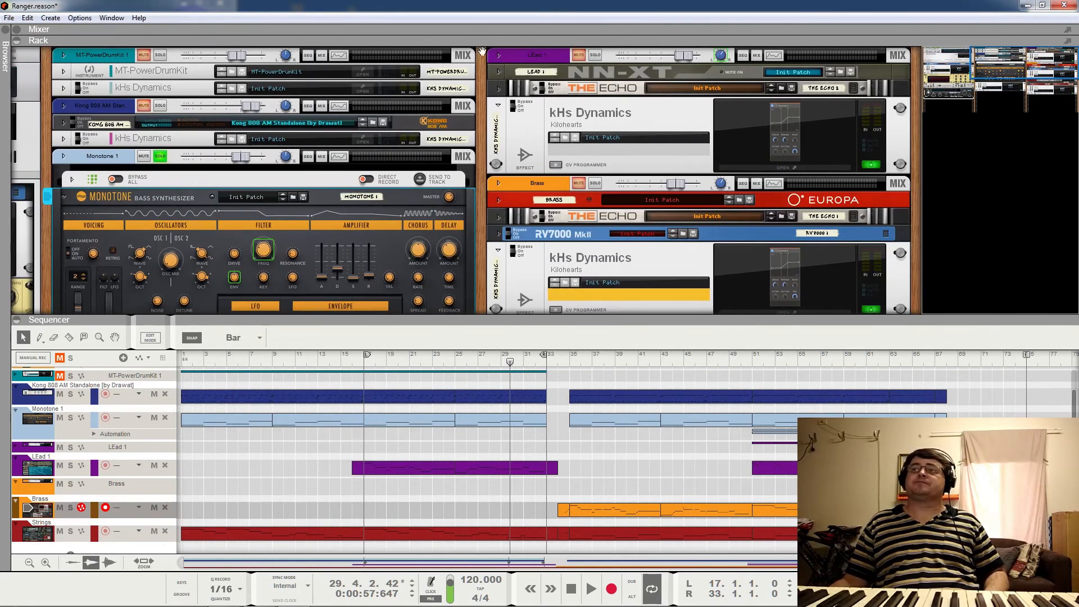
pyautogui.click(732, 123)
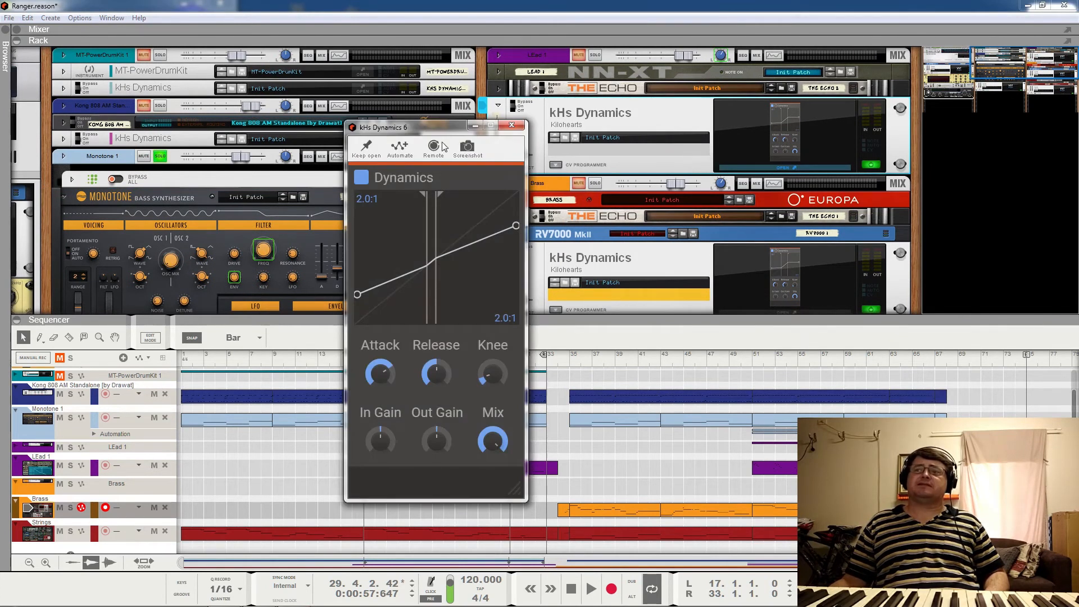
pyautogui.click(161, 157)
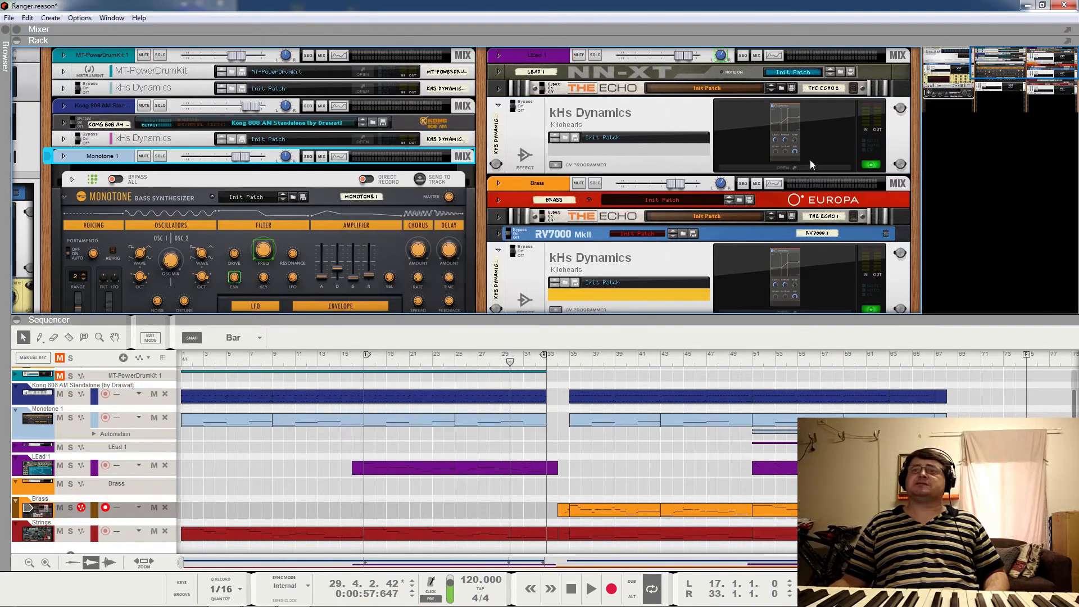
# Solo the Lead 1 channel and open its kHs Dynamics window, kept open and moved clear of the rack device
pyautogui.click(596, 55)
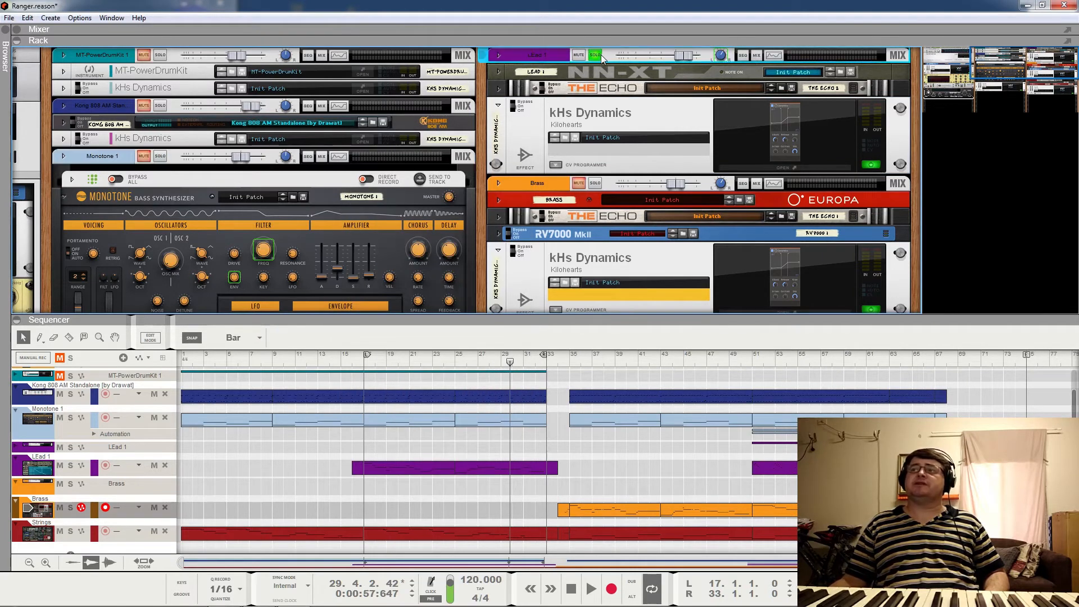
pyautogui.click(795, 153)
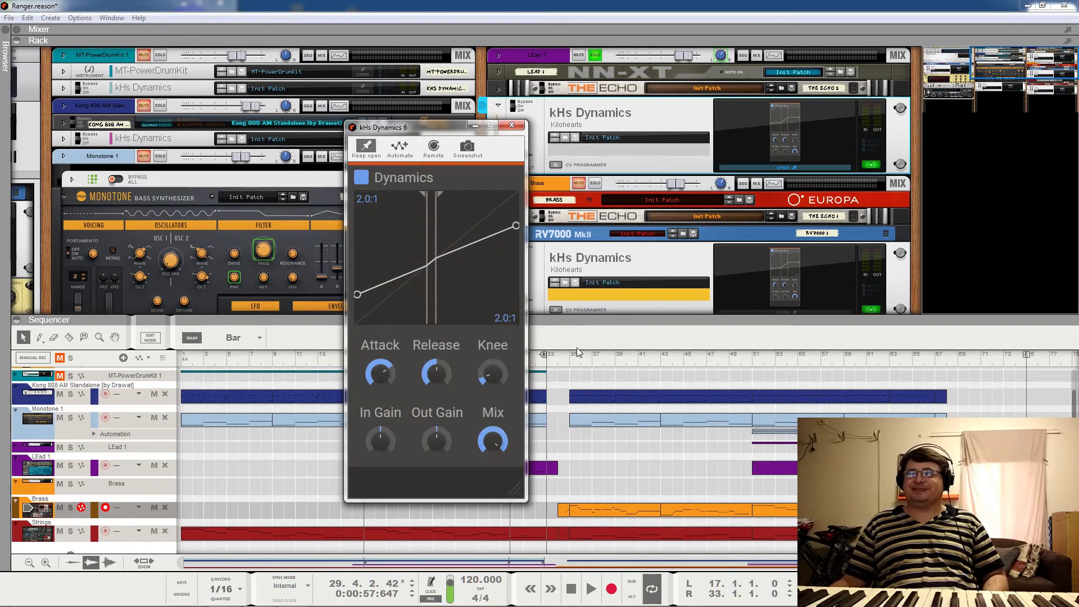
pyautogui.moveTo(433, 131); pyautogui.dragTo(199, 66)
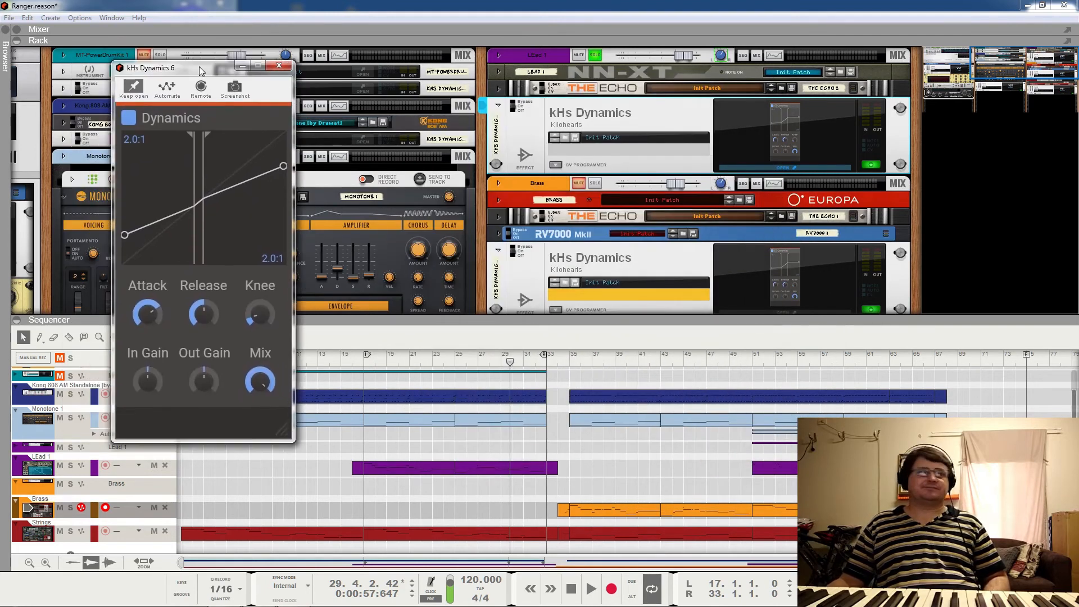
# Play the soloed lead from bar 17, switching its kHs Dynamics off and on to compare, and stop playback
pyautogui.click(366, 363)
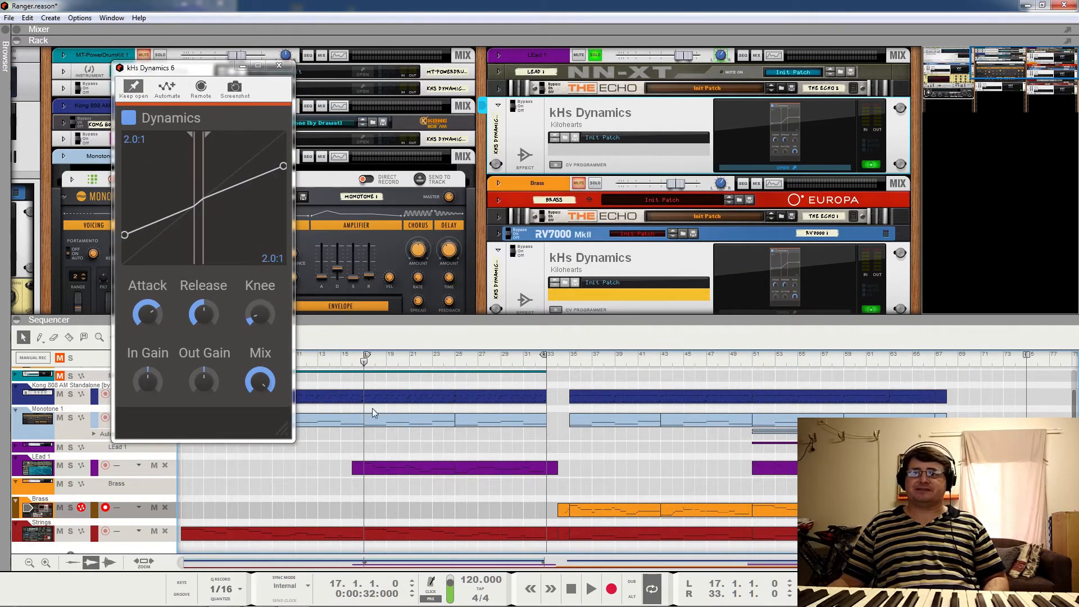
pyautogui.press('space')
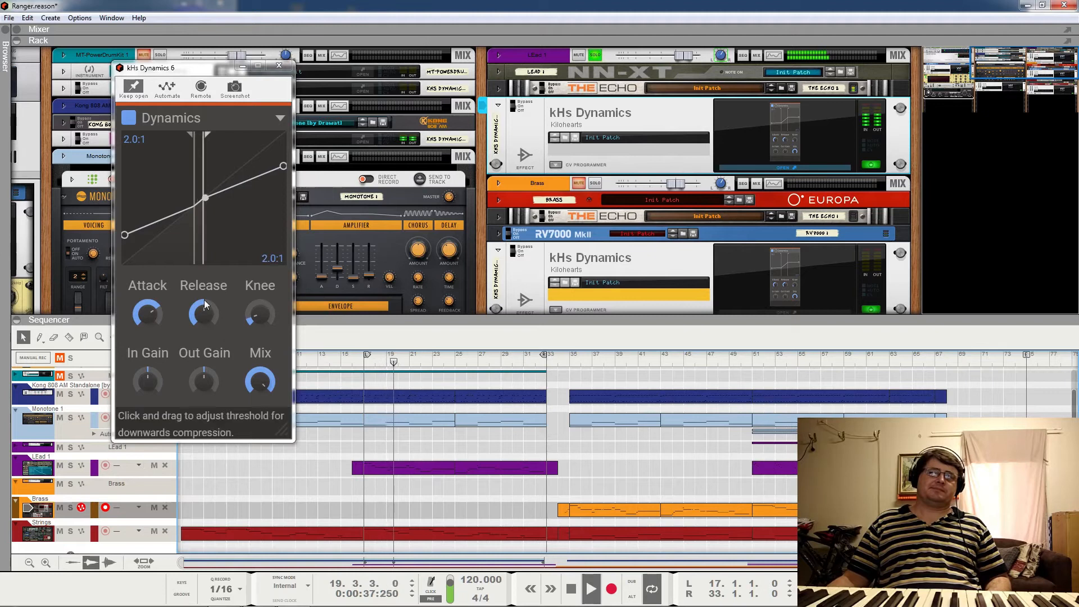
pyautogui.click(129, 118)
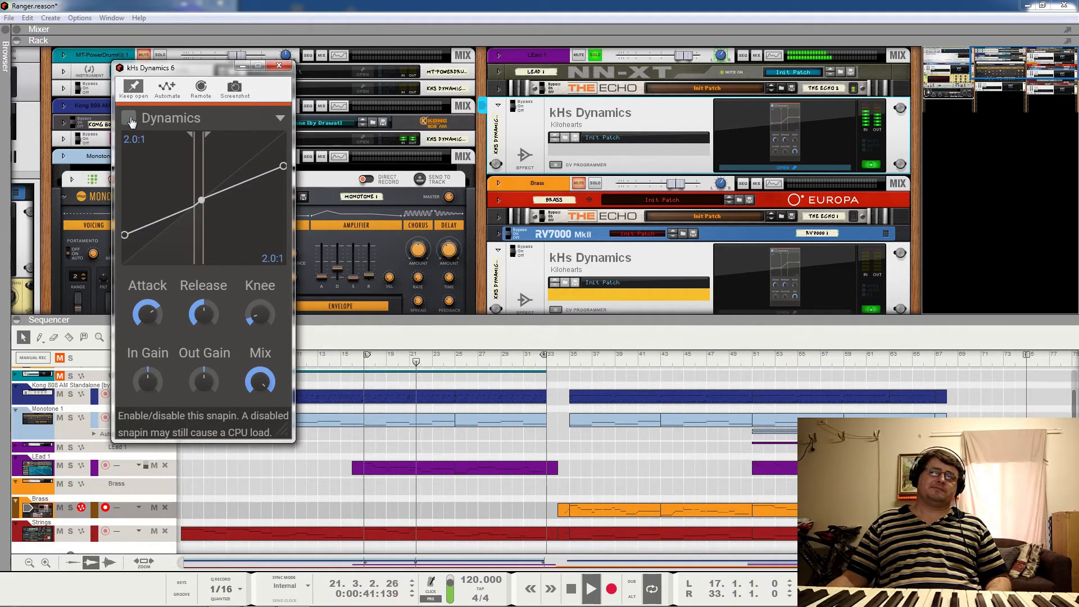
pyautogui.click(130, 119)
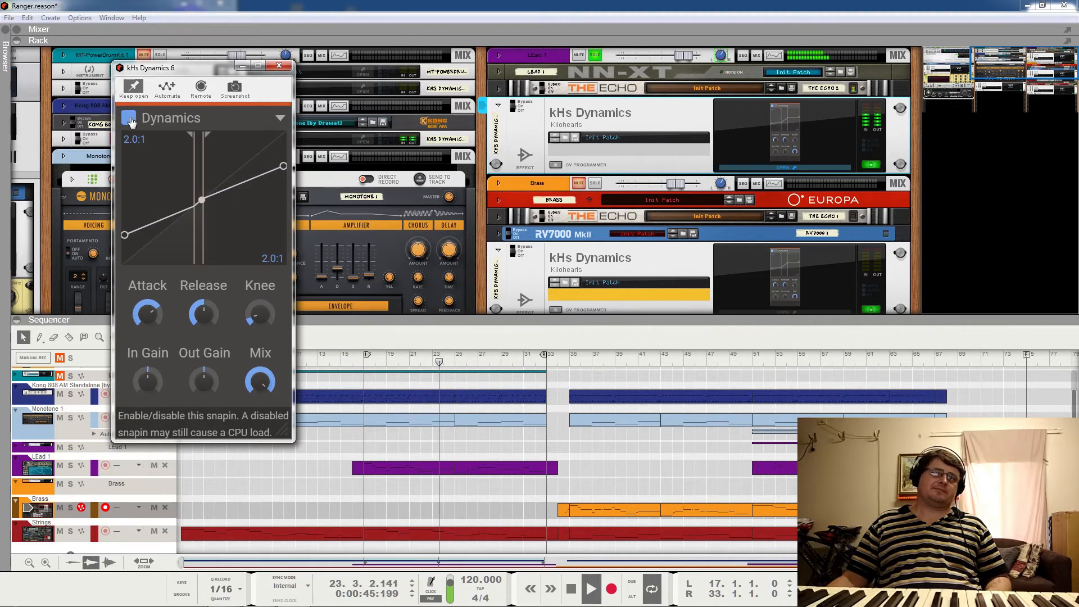
pyautogui.press('space')
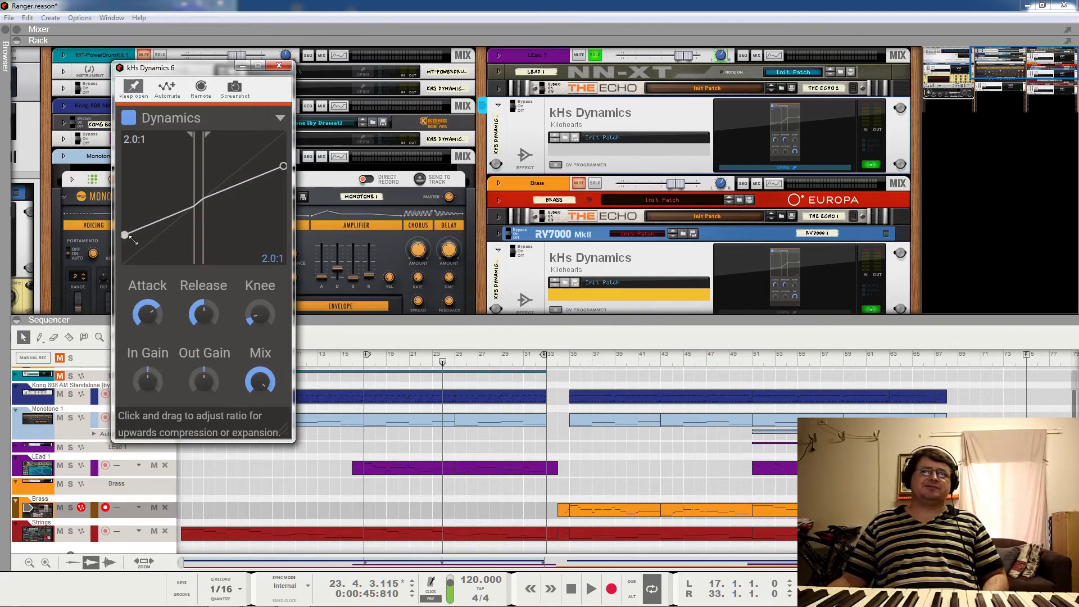
# Compare the lead's upwards ratio at 1.0:1 and back at 2.0:1, playing from bar 17 each time
pyautogui.click(366, 366)
pyautogui.press('space')
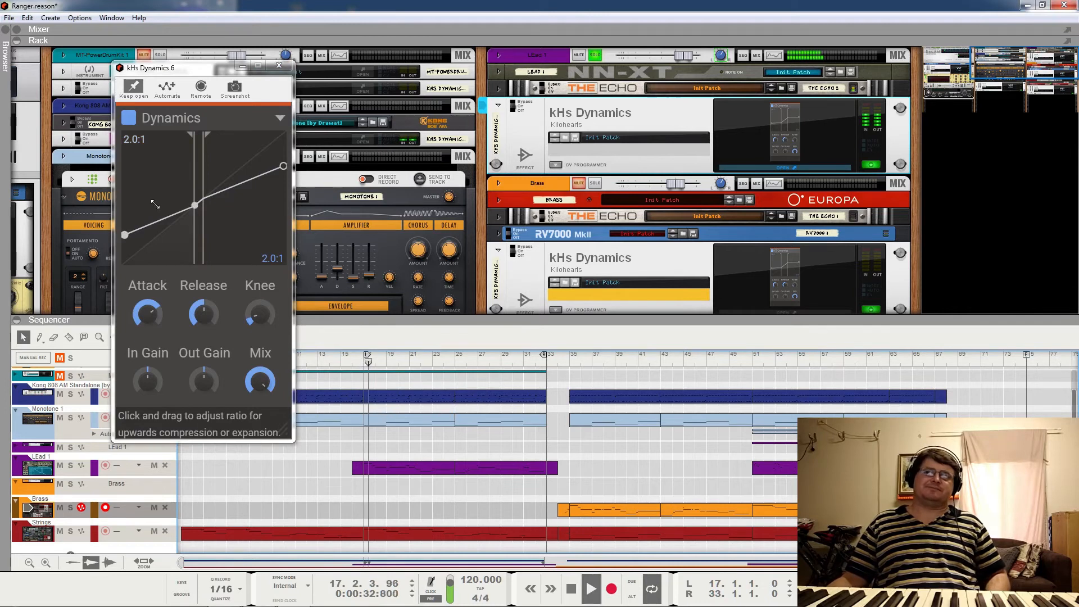
pyautogui.doubleClick(123, 237)
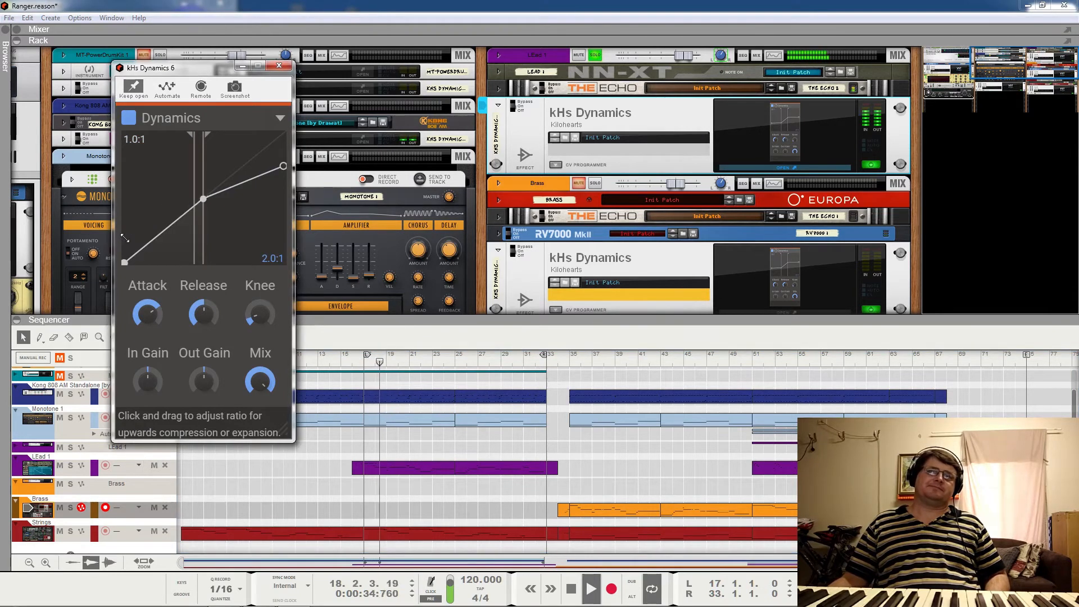
pyautogui.press('space')
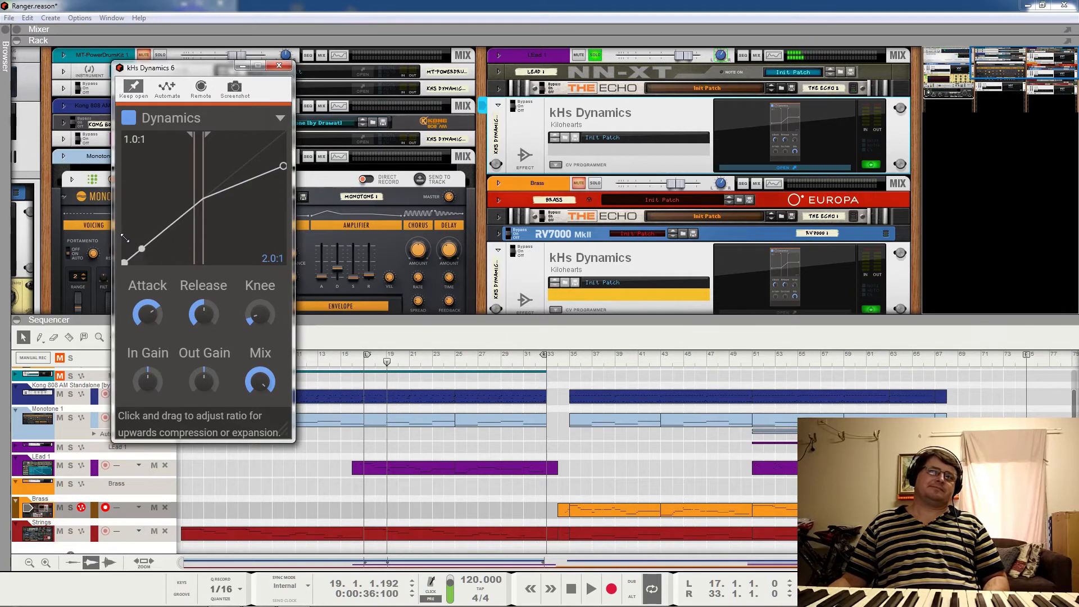
pyautogui.moveTo(125, 262)
pyautogui.mouseDown()
pyautogui.moveTo(123, 232)
pyautogui.moveTo(122, 242)
pyautogui.mouseUp()
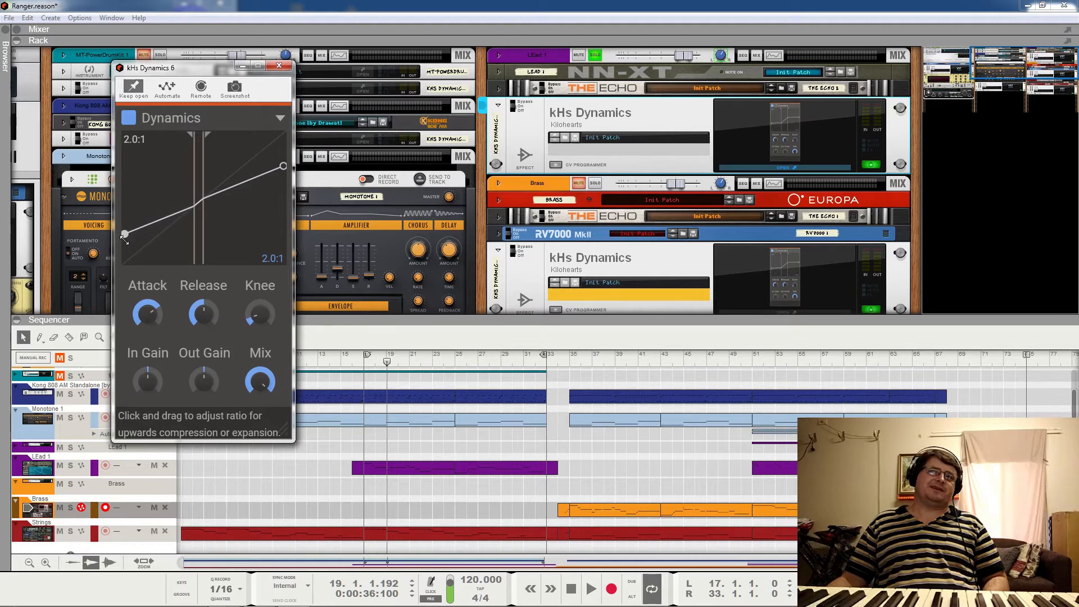
pyautogui.click(366, 364)
pyautogui.press('space')
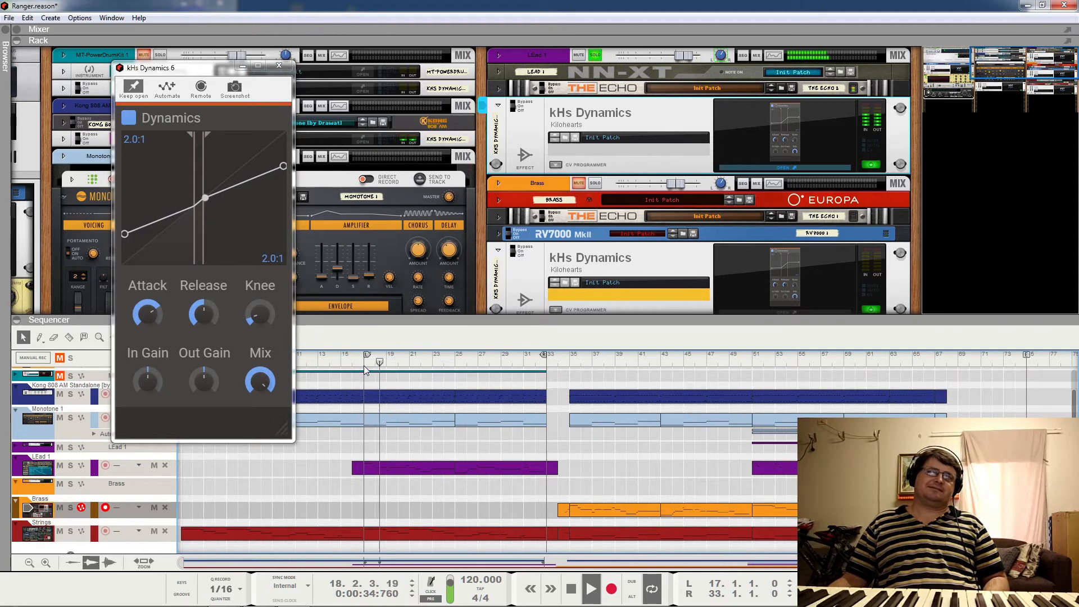
# Play the soloed lead from bar 17, turning the Dynamics Mix down to 0 % and back to fully wet, and stop playback
pyautogui.press('space')
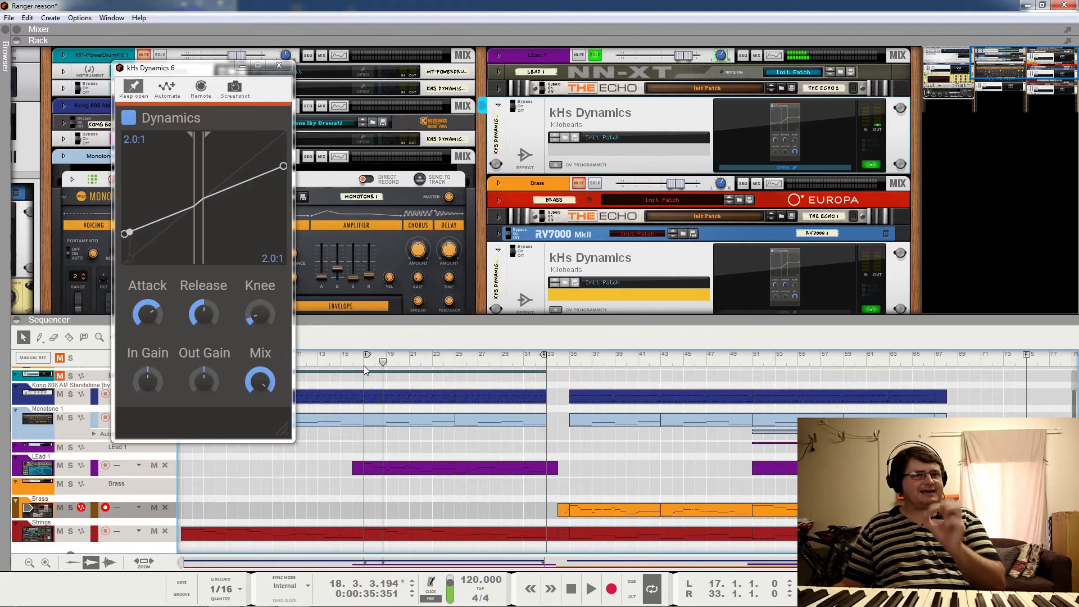
pyautogui.click(364, 364)
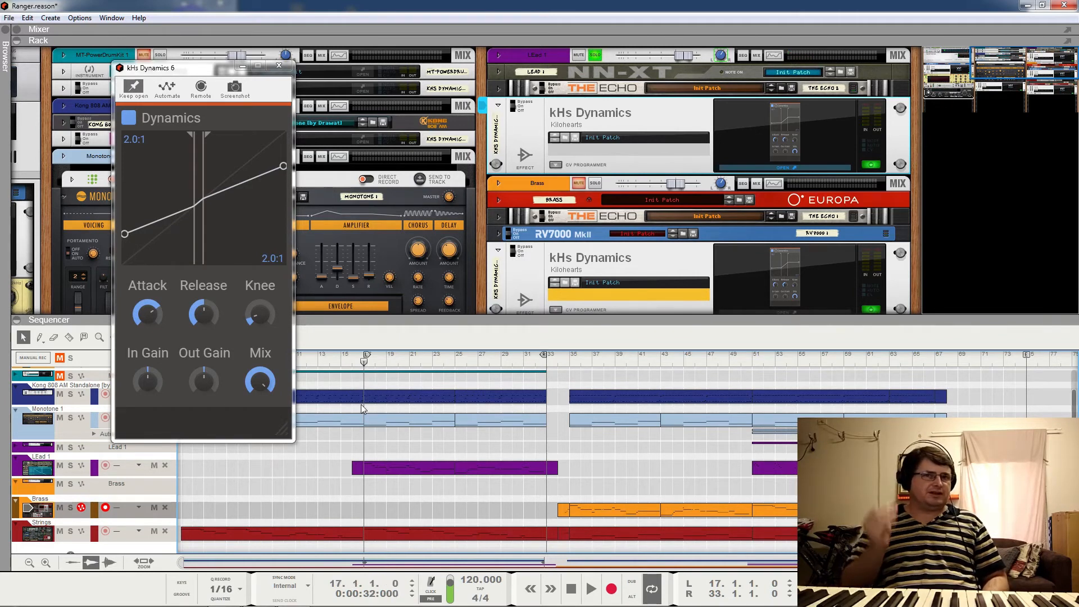
pyautogui.press('space')
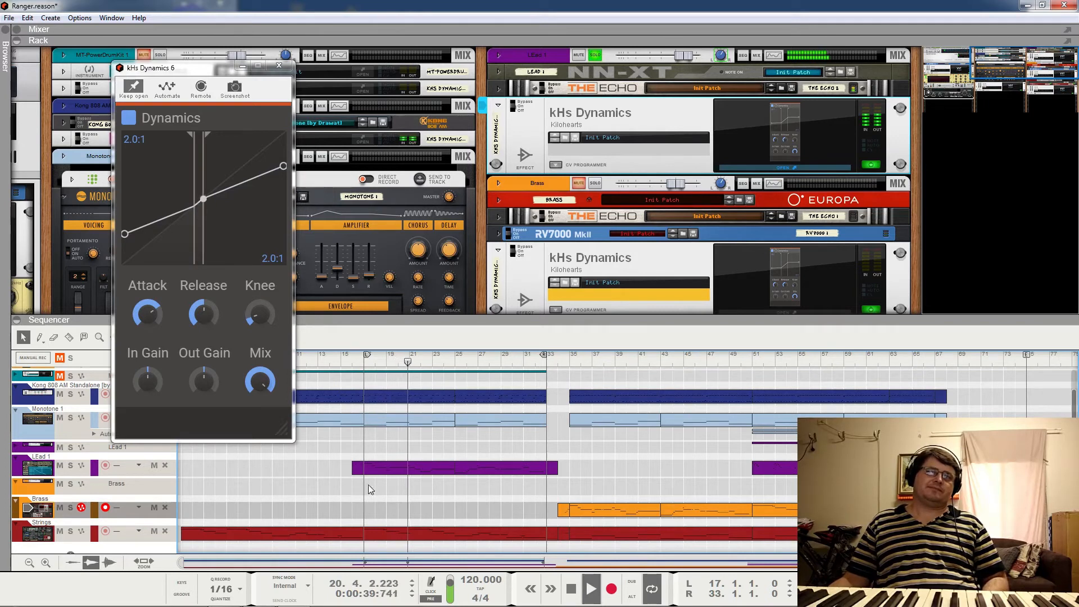
pyautogui.moveTo(260, 382); pyautogui.dragTo(260, 427)
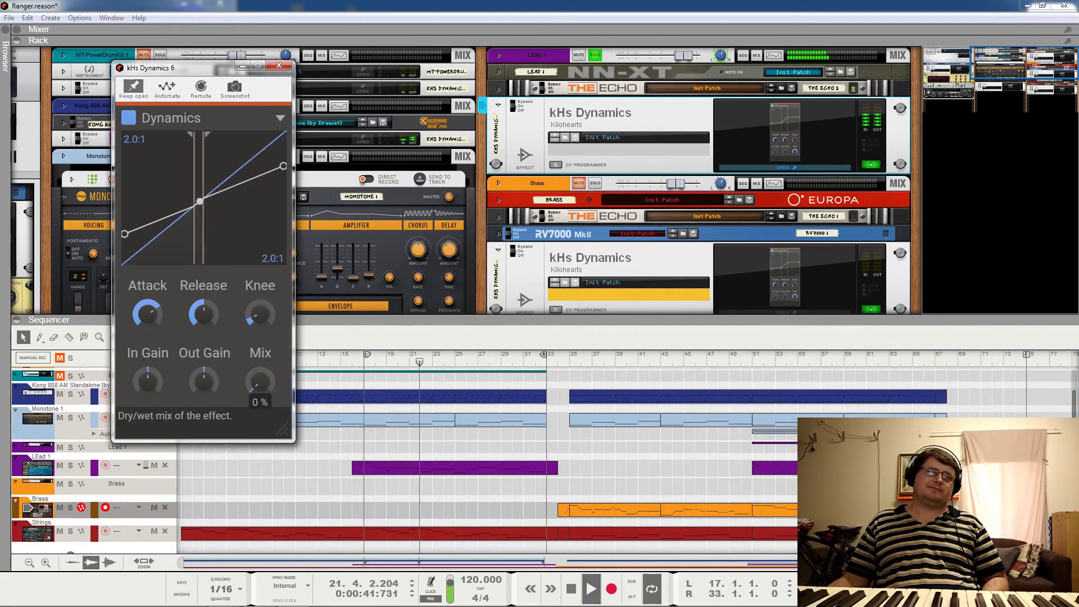
pyautogui.moveTo(261, 382); pyautogui.dragTo(260, 336)
pyautogui.press('space')
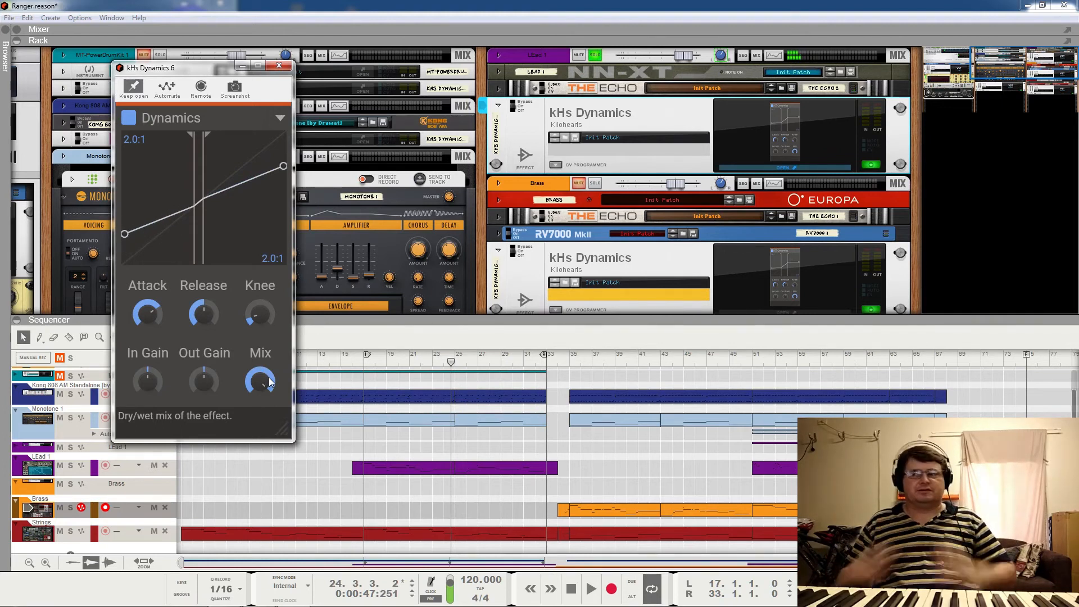
# Play the end of the first lead clip with its Dynamics on and off to compare the tail, and leave Dynamics on
pyautogui.click(523, 366)
pyautogui.press('space')
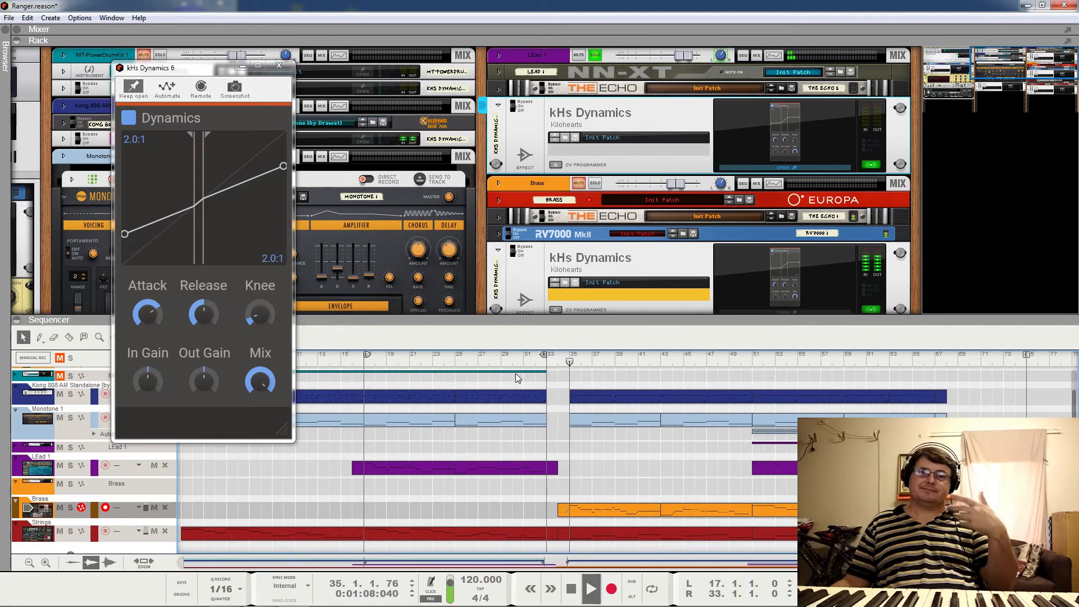
pyautogui.press('space')
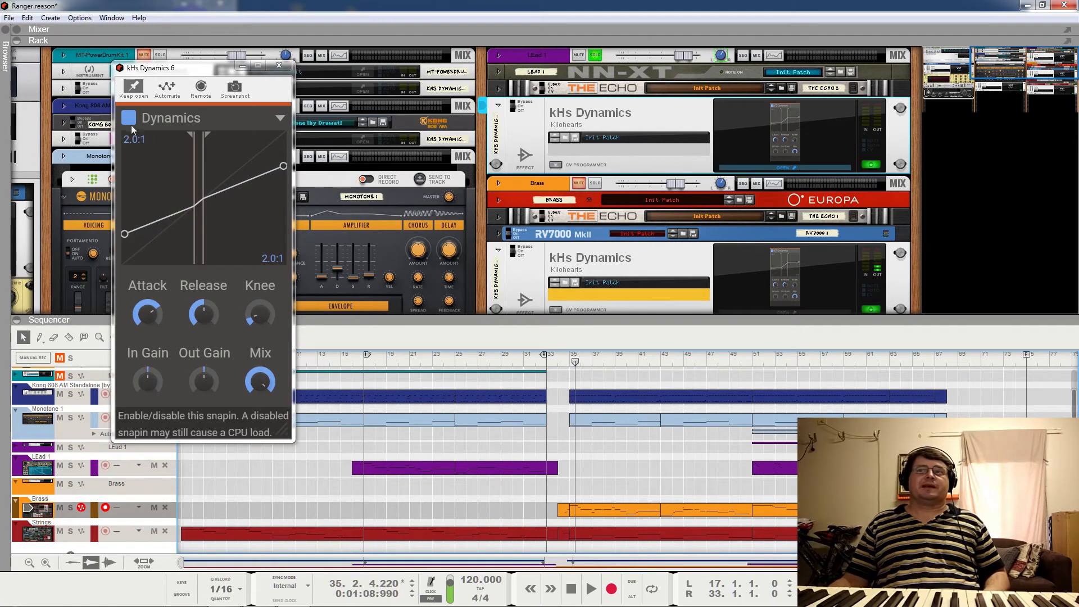
pyautogui.click(128, 117)
pyautogui.click(526, 360)
pyautogui.press('space')
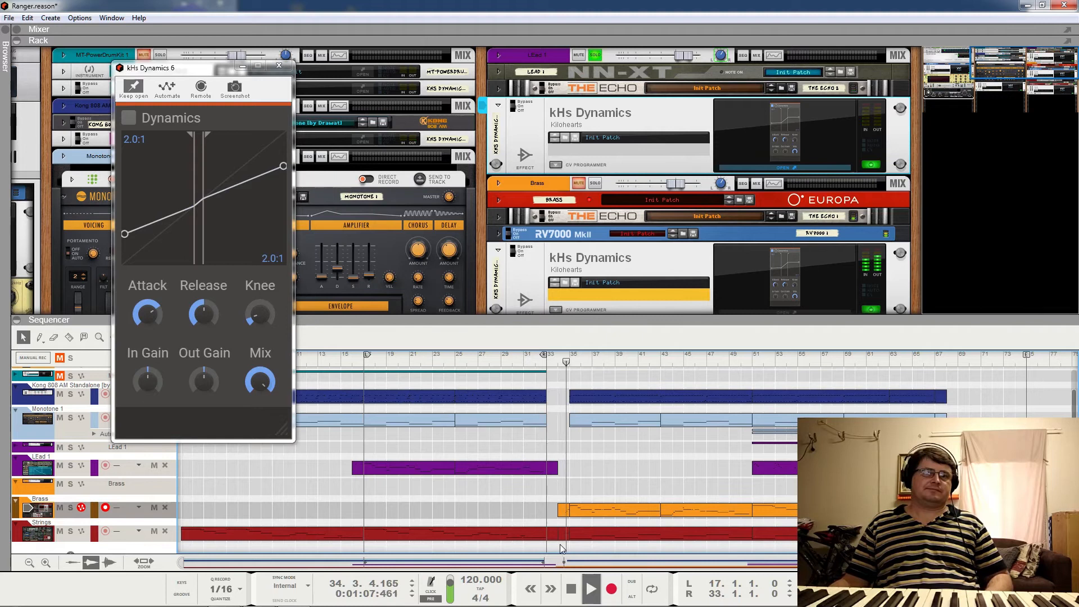
pyautogui.press('space')
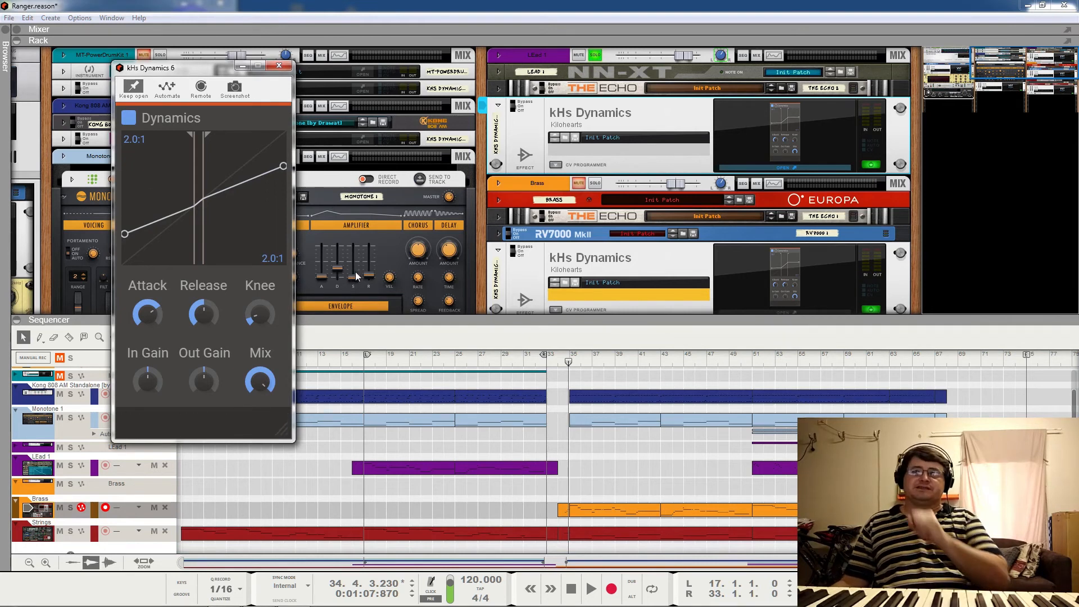
# Fold the Monotone bass synthesizer and its kHs Dynamics device in the rack
pyautogui.click(65, 197)
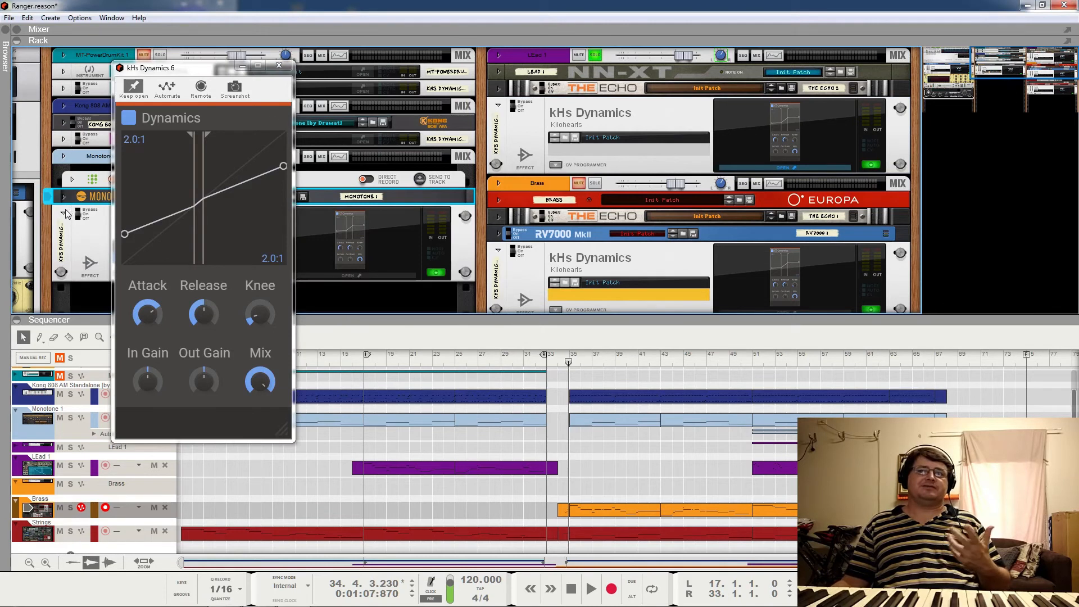
pyautogui.click(63, 215)
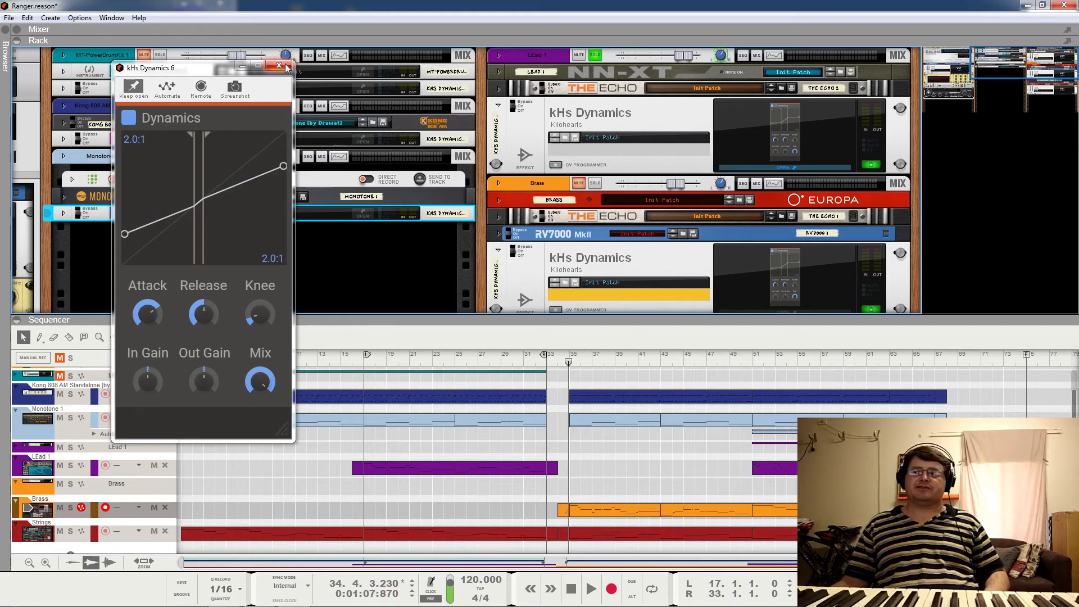
# Set the loop from bar 51 to bar 71 and play the soloed lead there, switching its Dynamics off and on
pyautogui.click(754, 365)
pyautogui.keyDown('ctrl'); pyautogui.click(754, 364); pyautogui.keyUp('ctrl')
pyautogui.moveTo(958, 362); pyautogui.dragTo(982, 362)
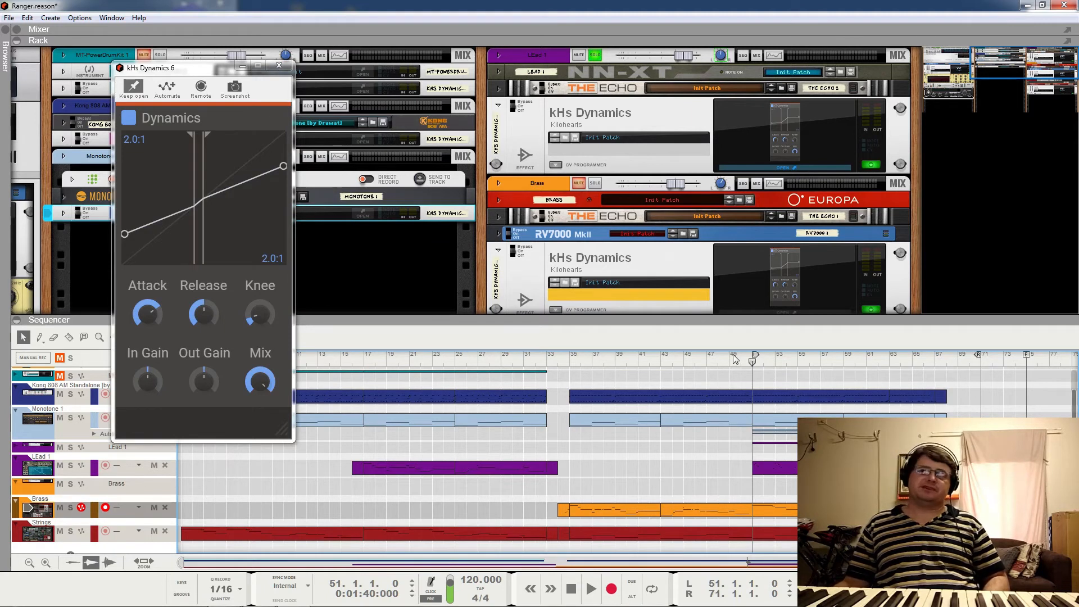
pyautogui.press('space')
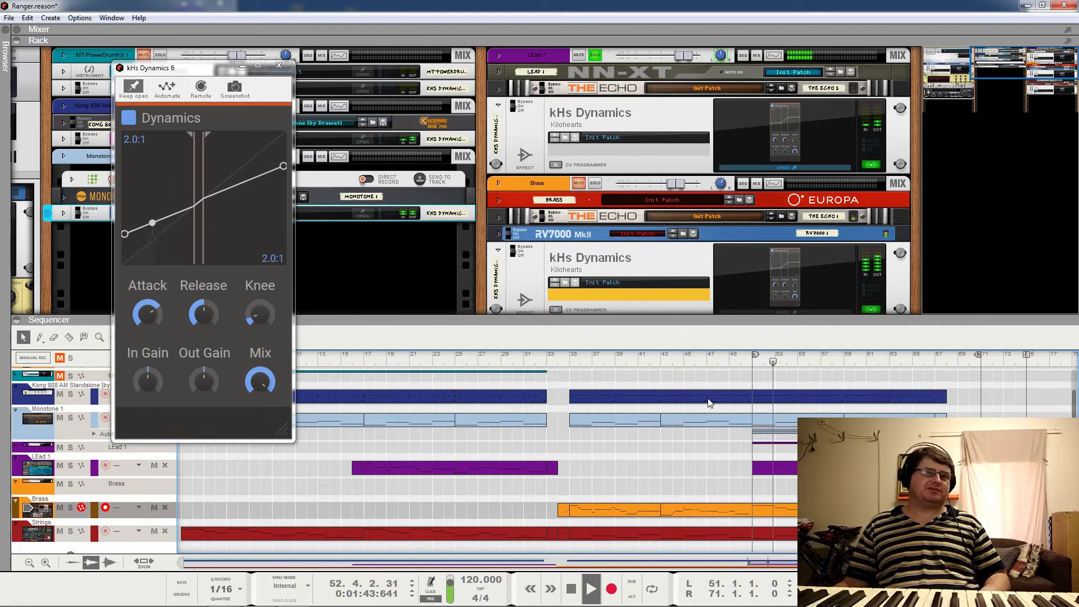
pyautogui.click(129, 119)
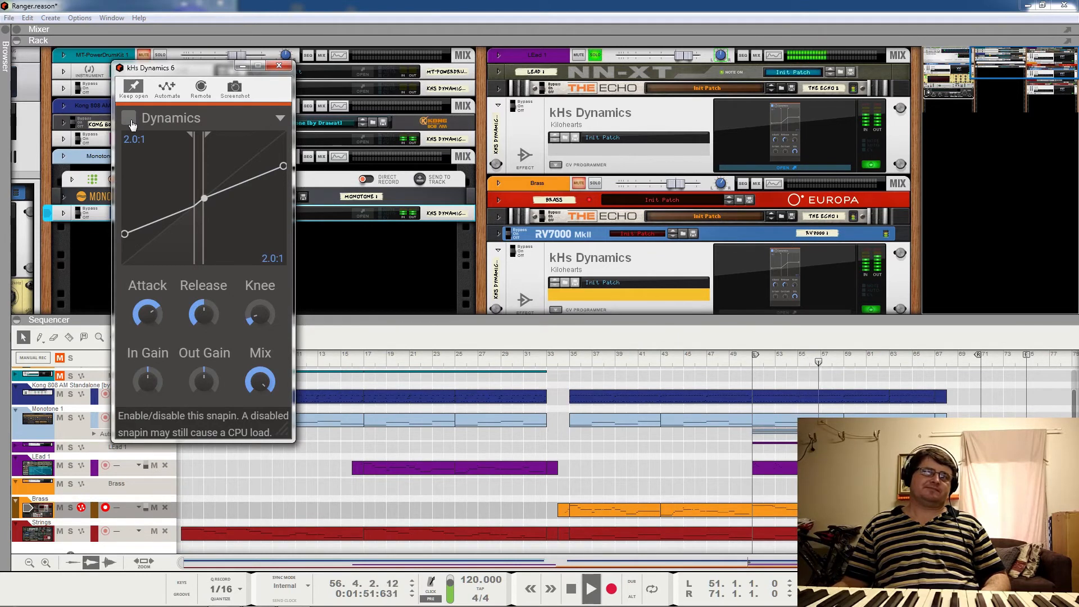
pyautogui.click(131, 121)
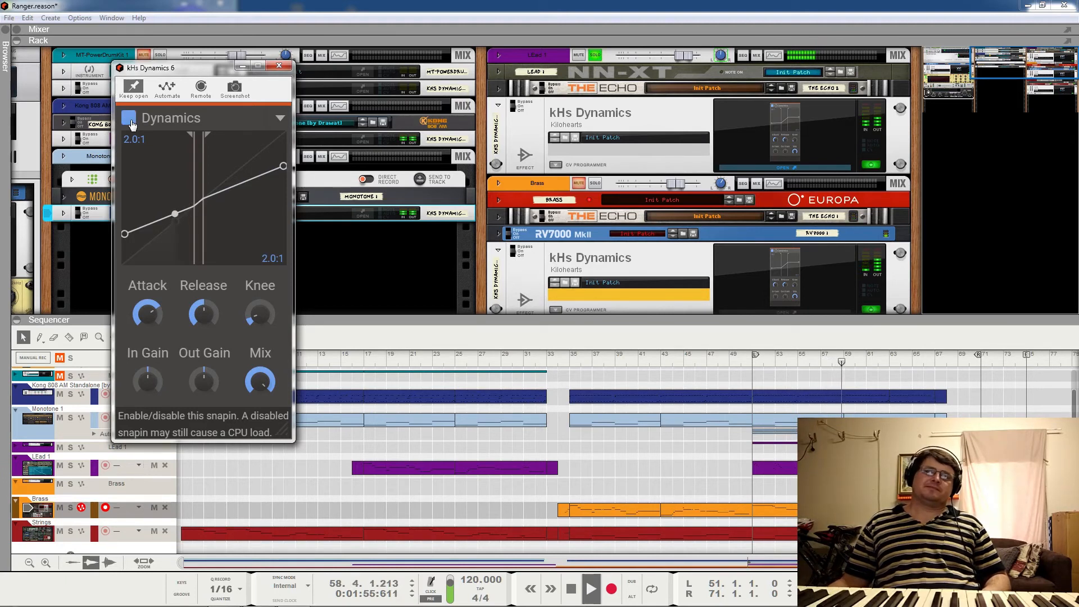
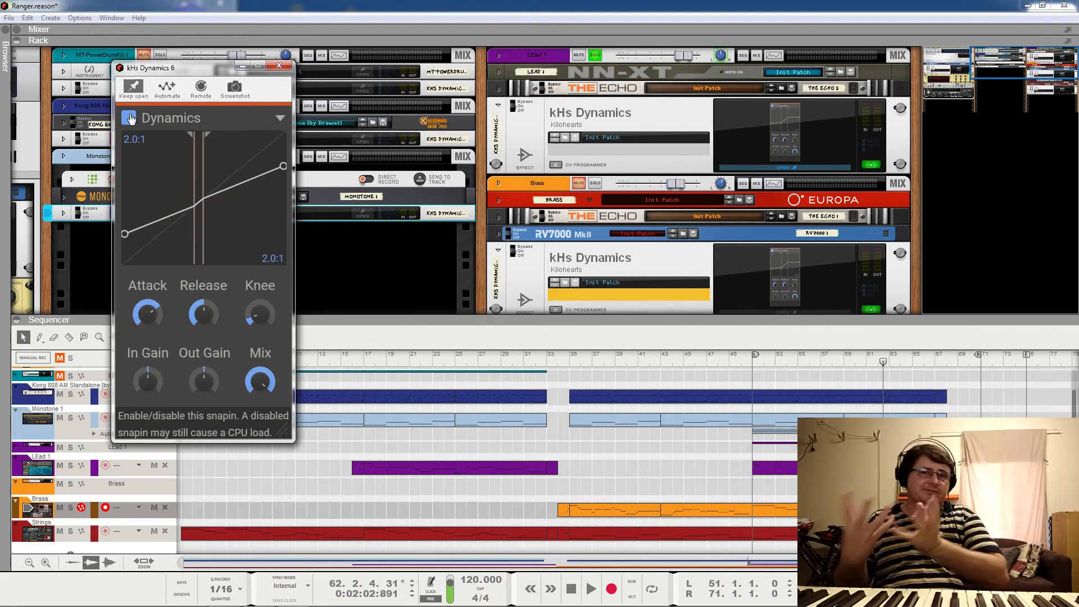
# Close the lead's Dynamics window, fold its rack device and unsolo the Lead 1 channel
pyautogui.click(279, 67)
pyautogui.click(498, 105)
pyautogui.click(595, 55)
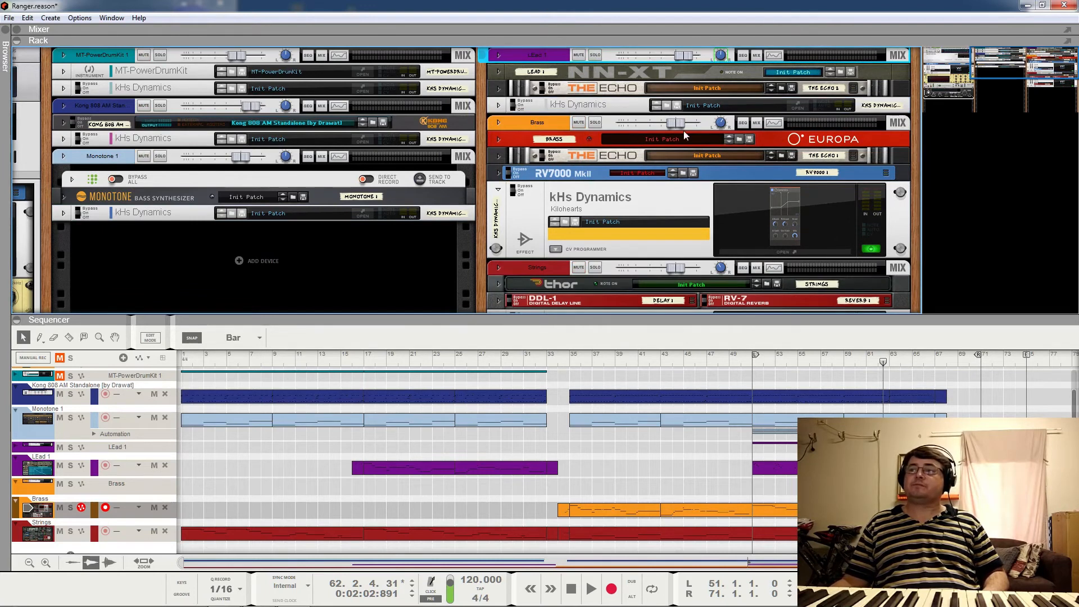
# Solo the Brass channel and set the loop from bar 34 to bar 67
pyautogui.click(596, 125)
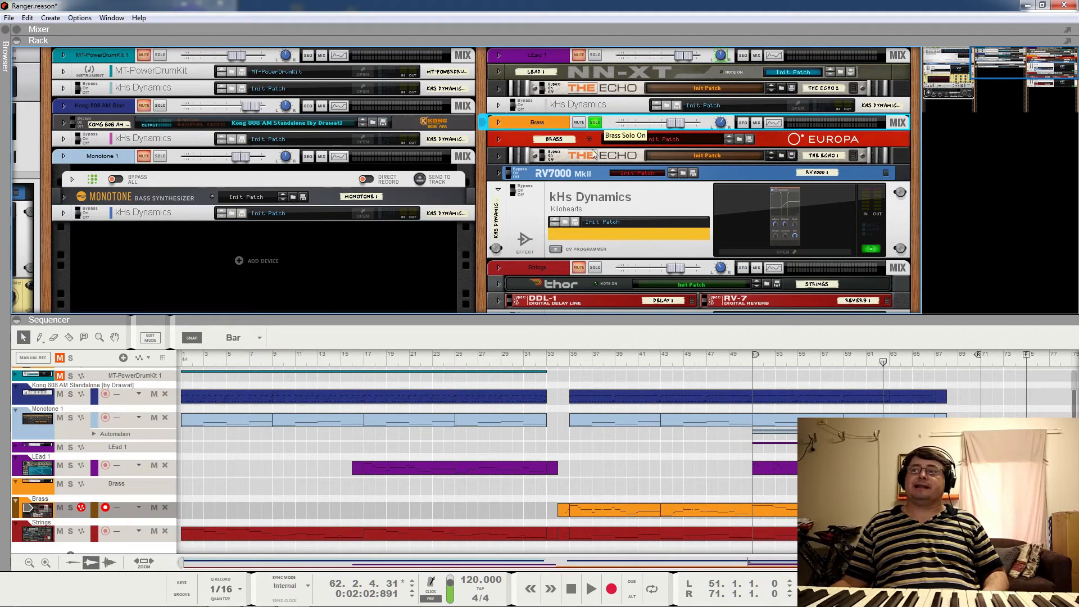
pyautogui.keyDown('ctrl'); pyautogui.click(561, 363); pyautogui.keyUp('ctrl')
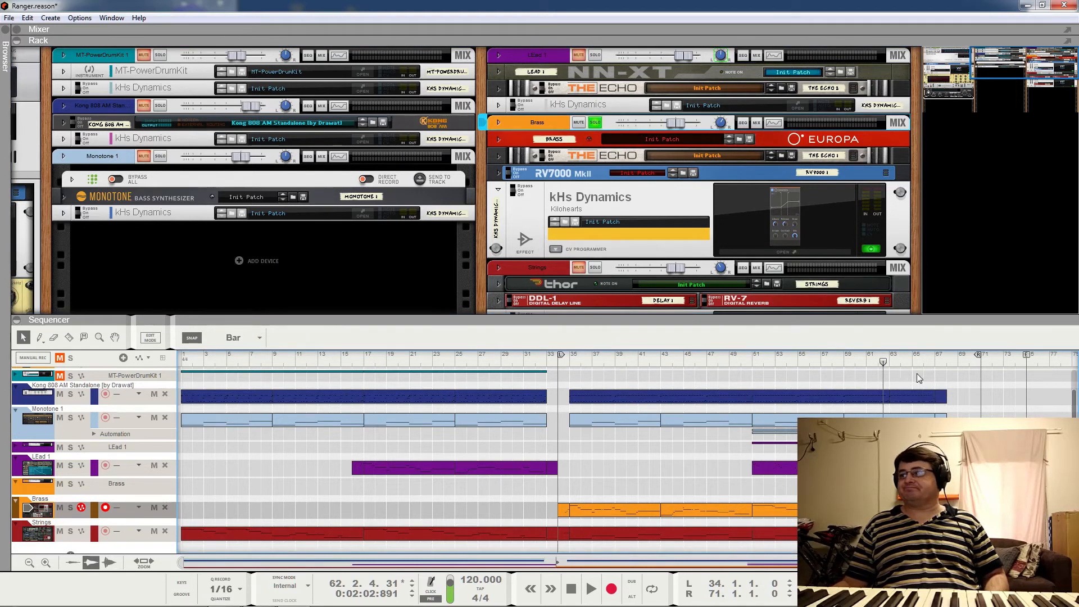
pyautogui.keyDown('alt'); pyautogui.click(931, 360); pyautogui.keyUp('alt')
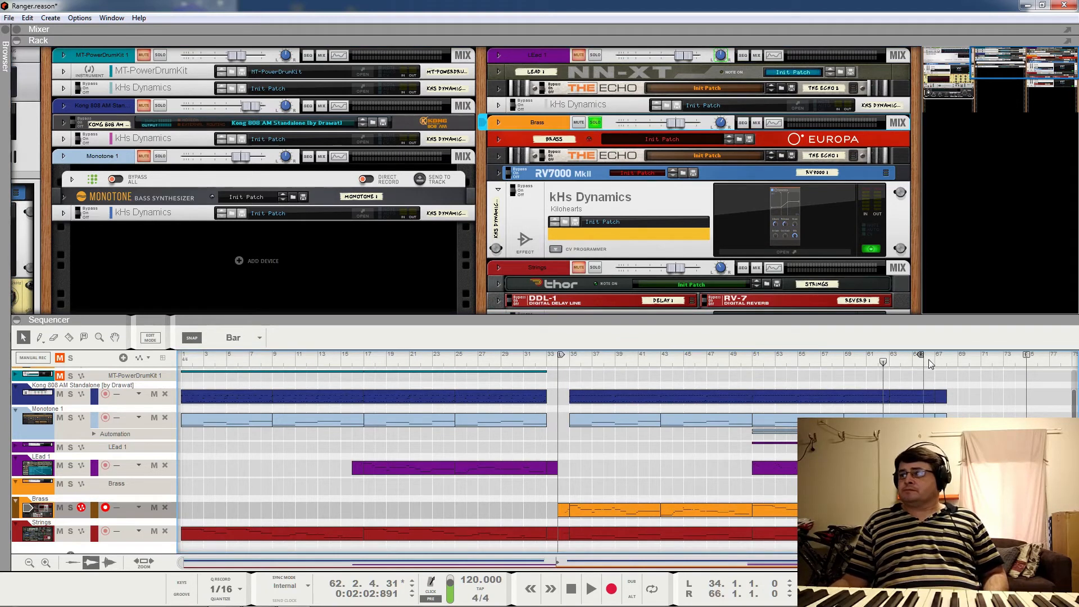
# Play the soloed brass from bar 34 and open its kHs Dynamics window, moved clear of the rack device
pyautogui.click(555, 360)
pyautogui.press('space')
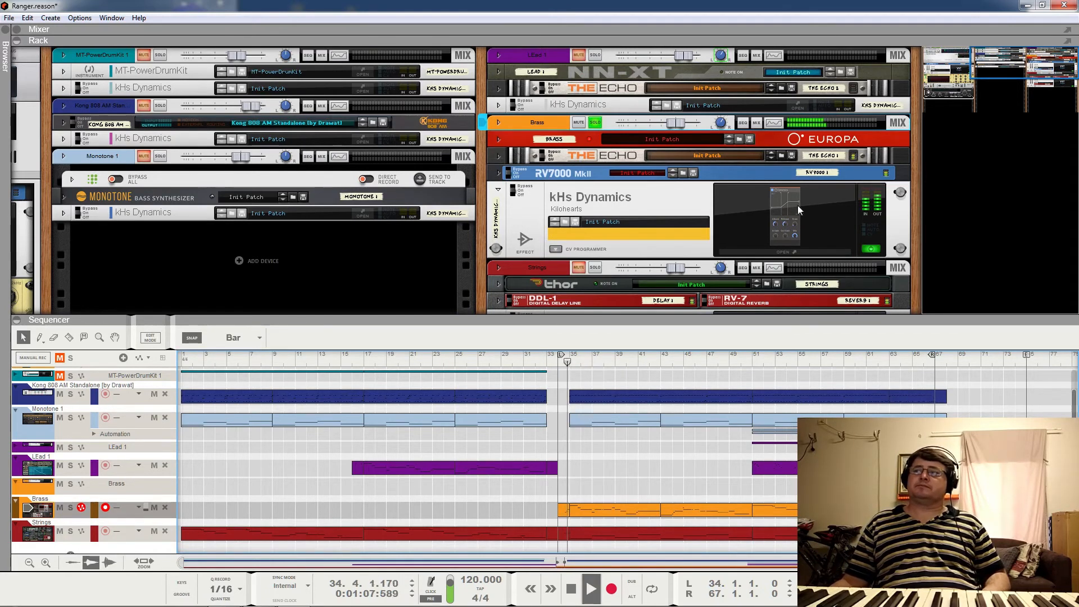
pyautogui.click(790, 251)
pyautogui.moveTo(522, 128); pyautogui.dragTo(283, 110)
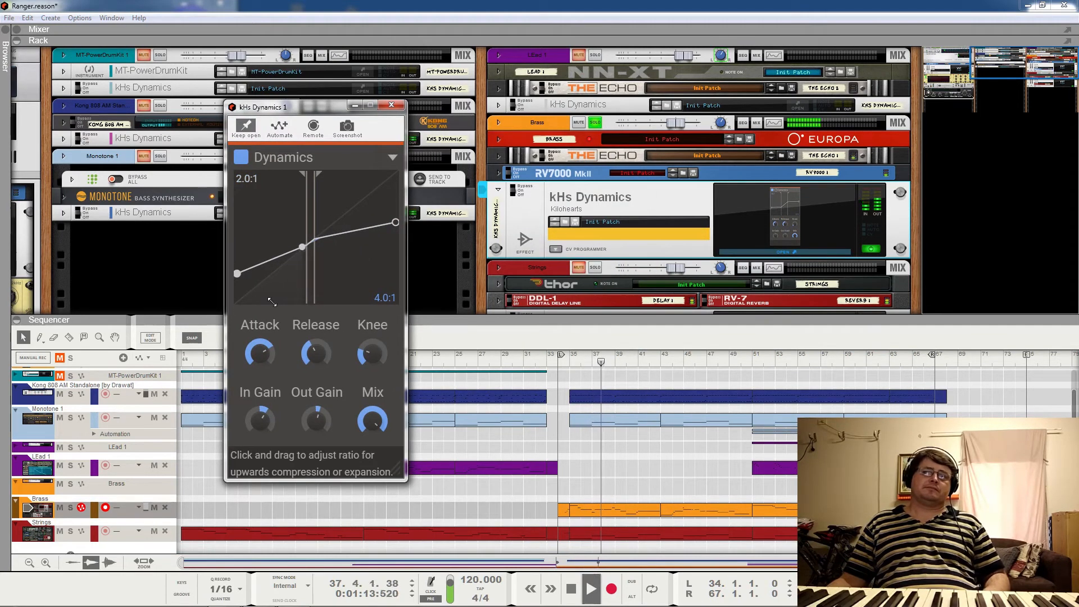
# Compare the soloed brass with its Dynamics off and on, replay it from bar 34 with Dynamics on, and stop playback
pyautogui.click(242, 160)
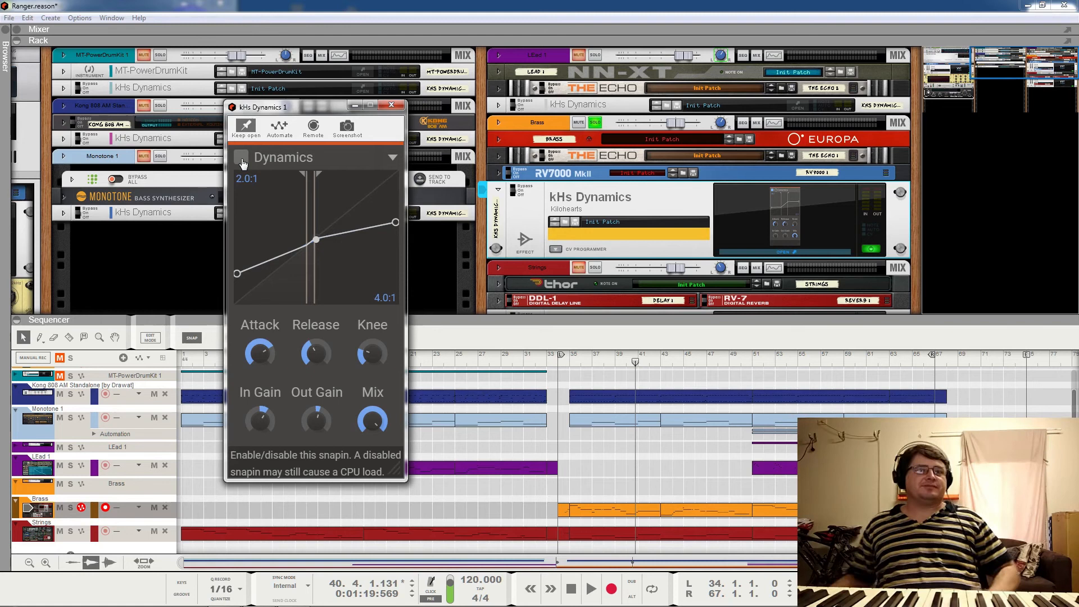
pyautogui.click(242, 158)
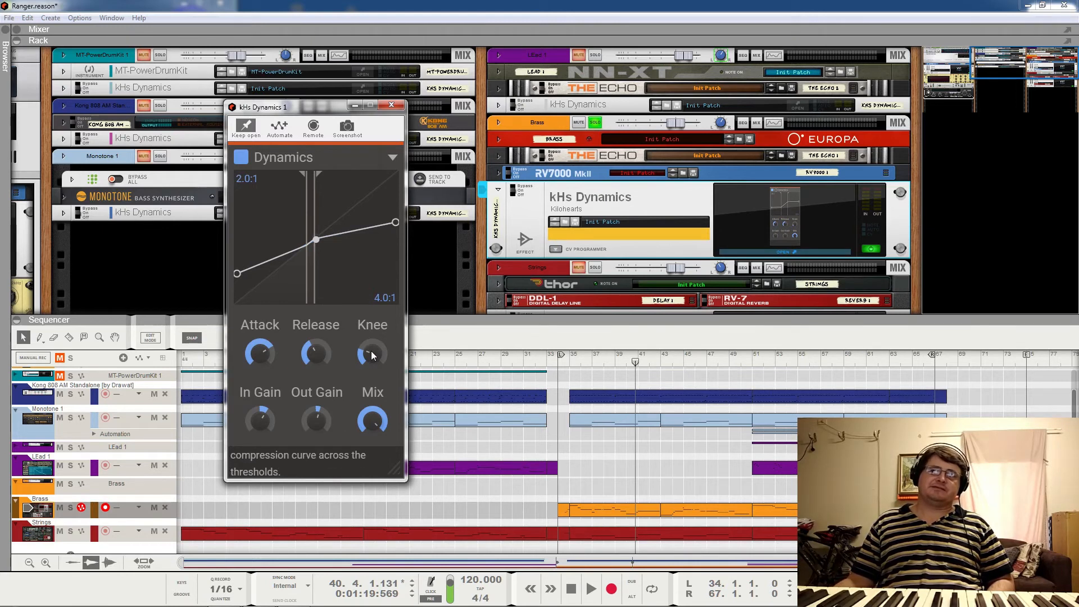
pyautogui.press('space')
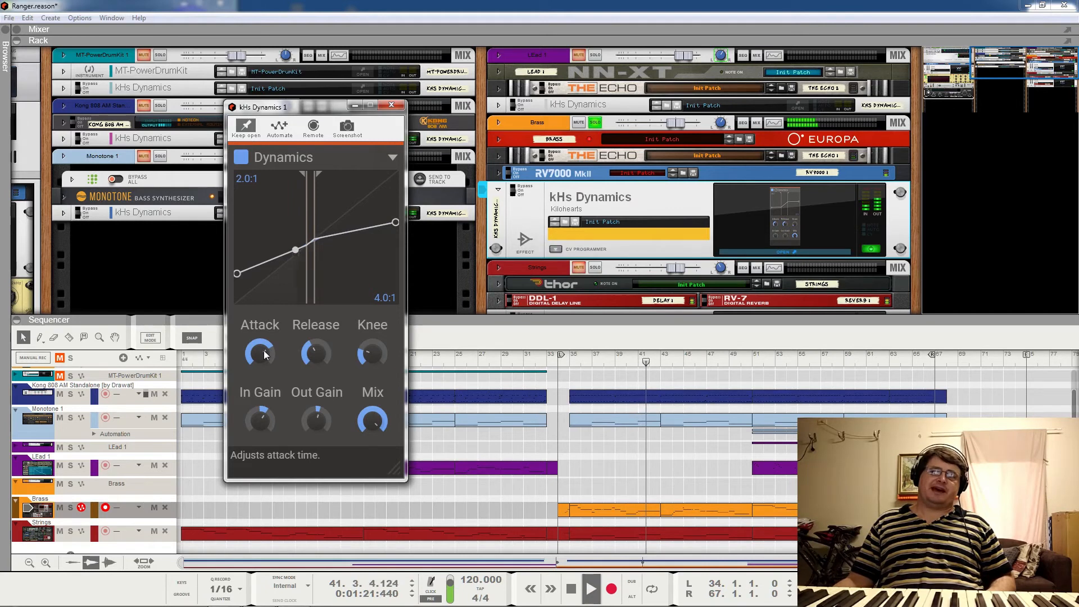
pyautogui.press('space')
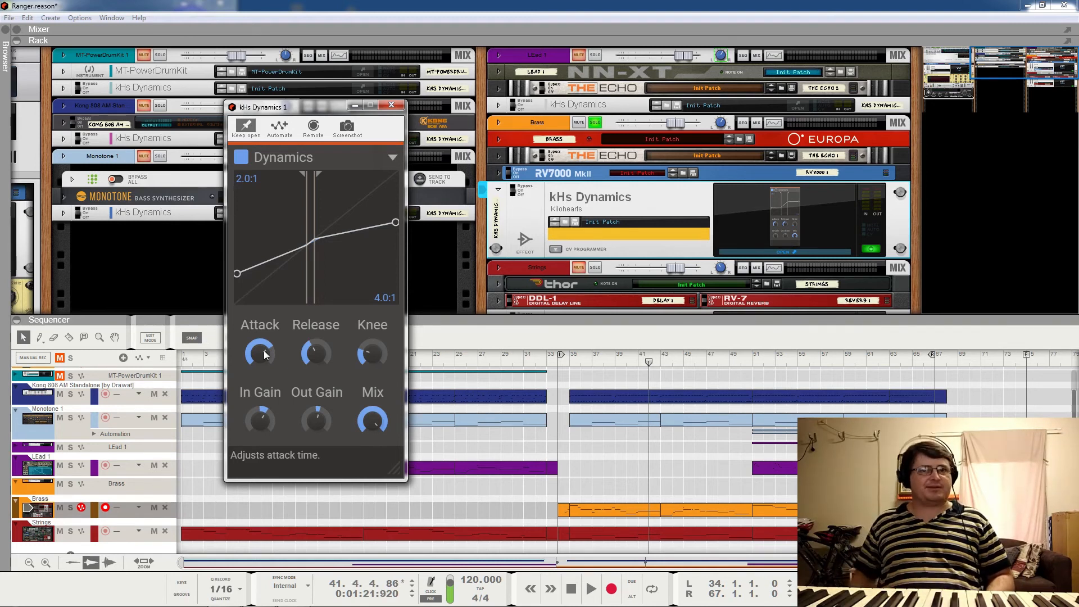
pyautogui.press('space')
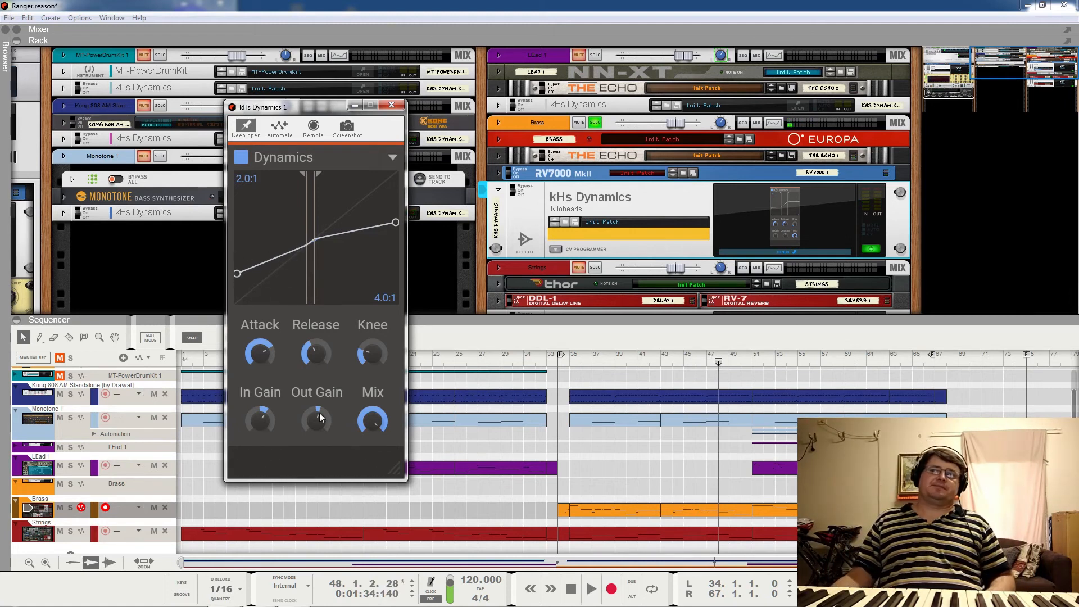
pyautogui.click(558, 362)
pyautogui.press('space')
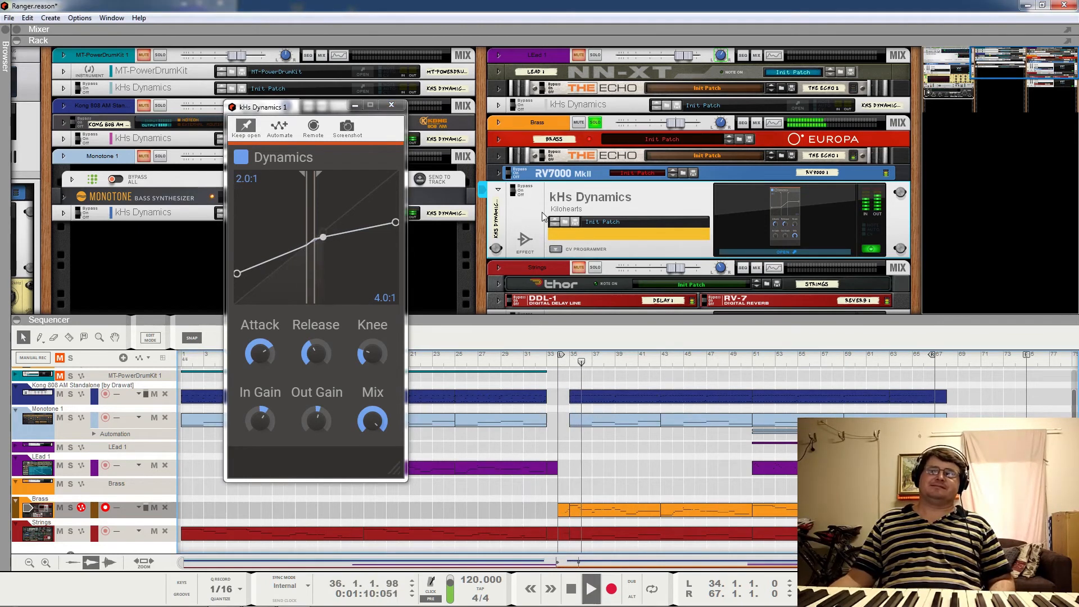
pyautogui.press('space')
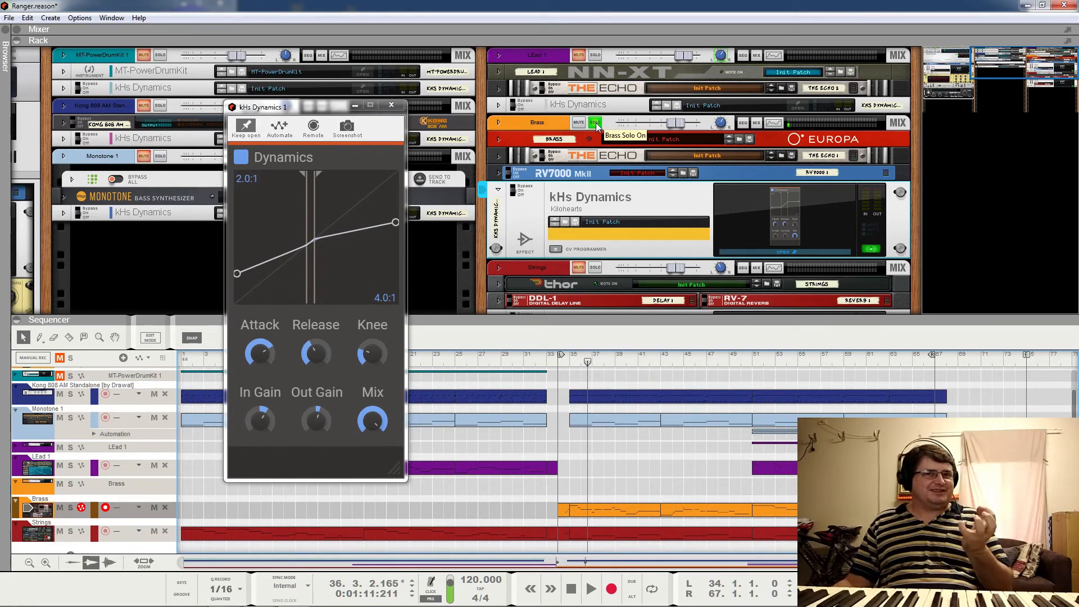
# Unsolo the Brass channel and play the full mix from bar 34 with the brass Dynamics on, stopping after a few bars
pyautogui.click(596, 123)
pyautogui.click(559, 362)
pyautogui.press('space')
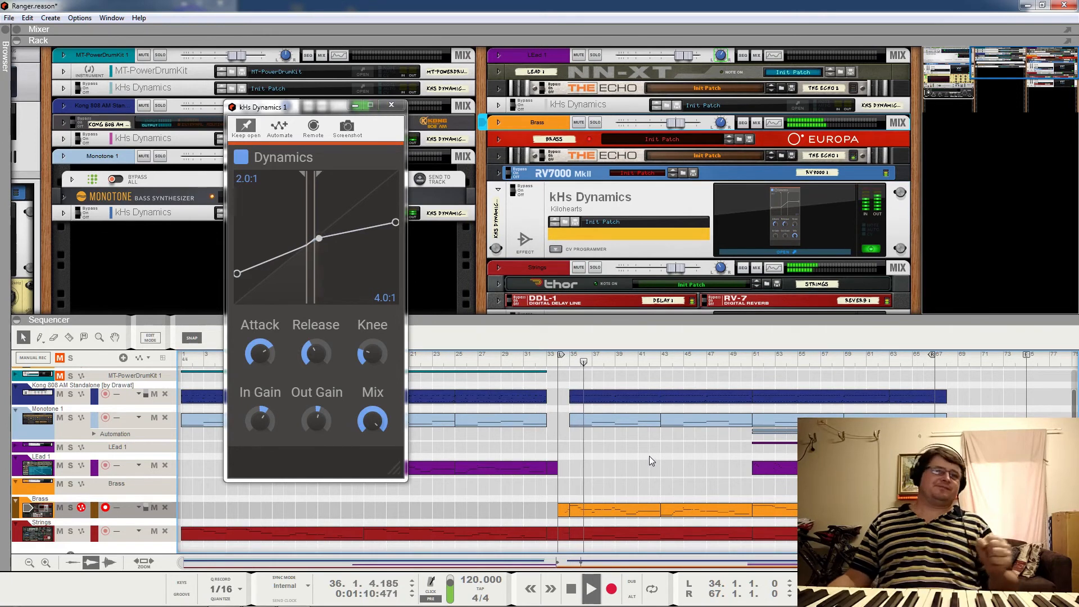
pyautogui.press('space')
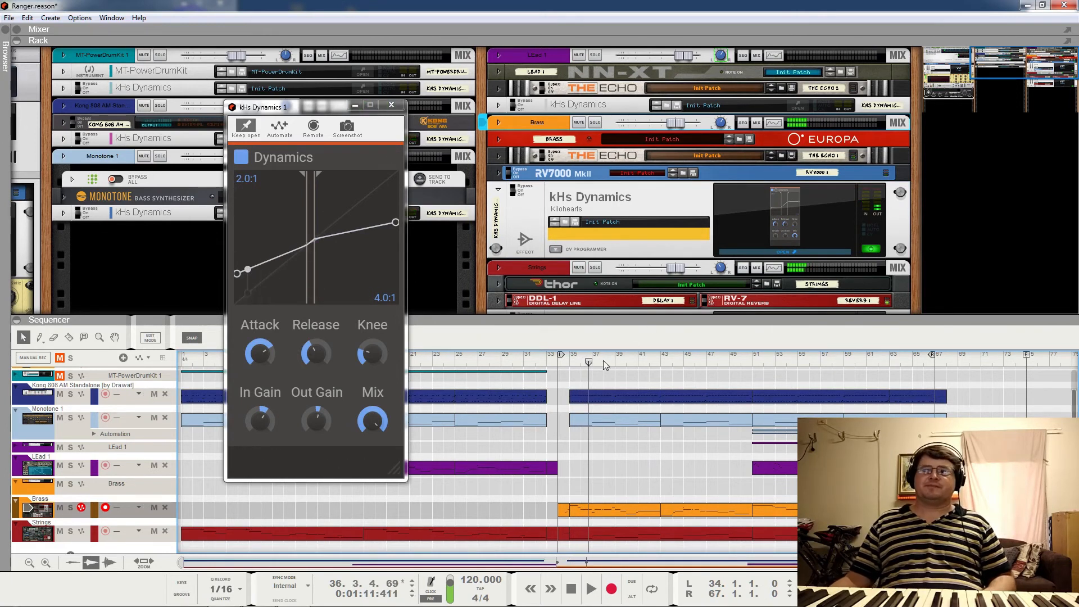
# Play the full mix from bar 34 with the brass Dynamics off, stop playback and switch Dynamics back on
pyautogui.click(570, 364)
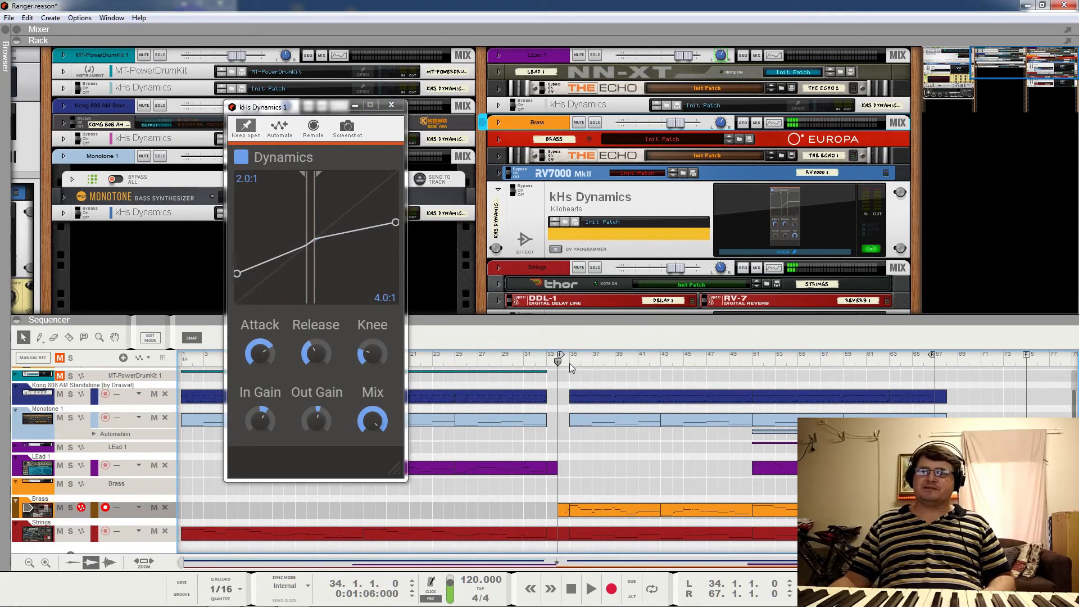
pyautogui.click(241, 157)
pyautogui.press('space')
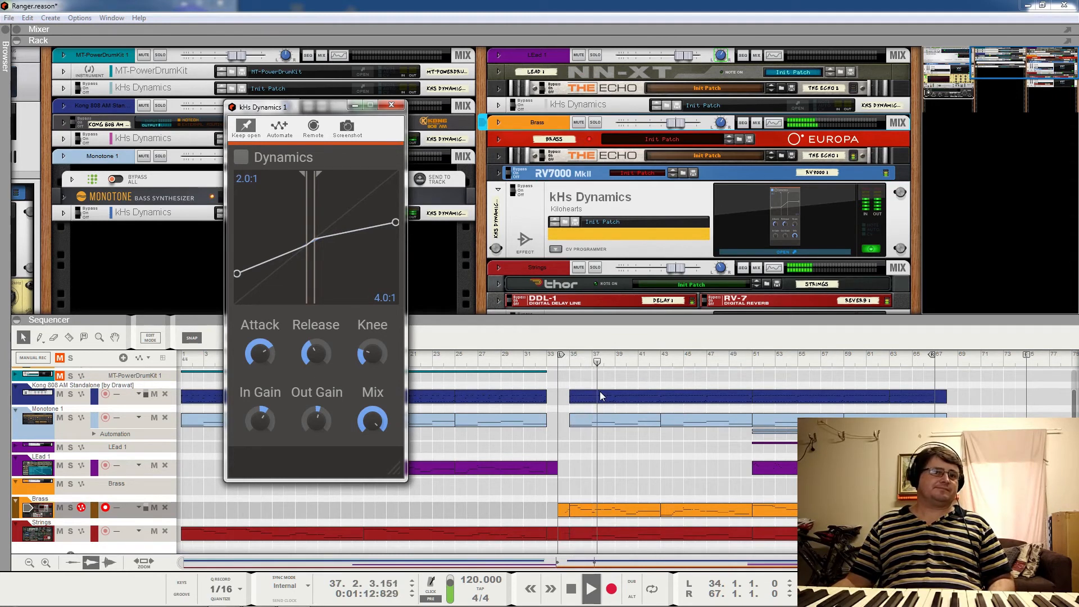
pyautogui.press('space')
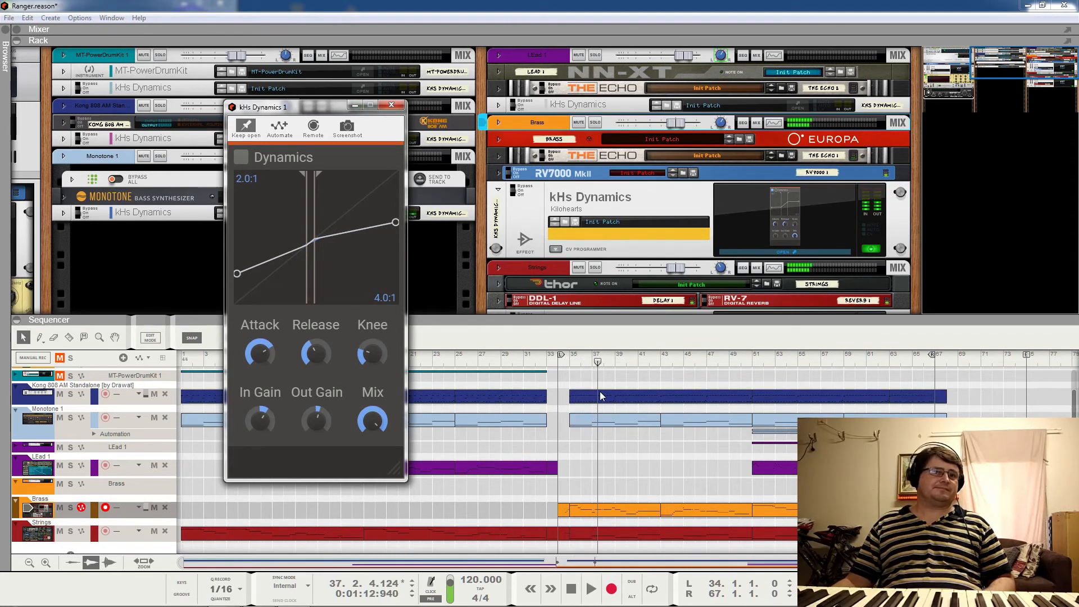
pyautogui.click(243, 158)
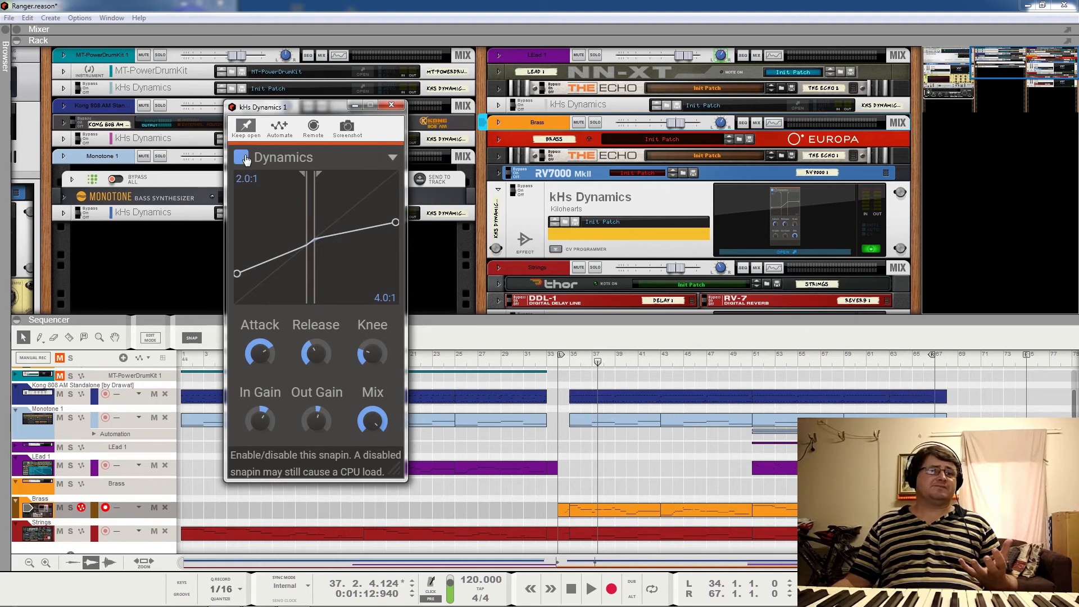
# Replay the full mix from bar 34 with the brass Dynamics on, stop playback and close the Dynamics window
pyautogui.click(559, 369)
pyautogui.press('space')
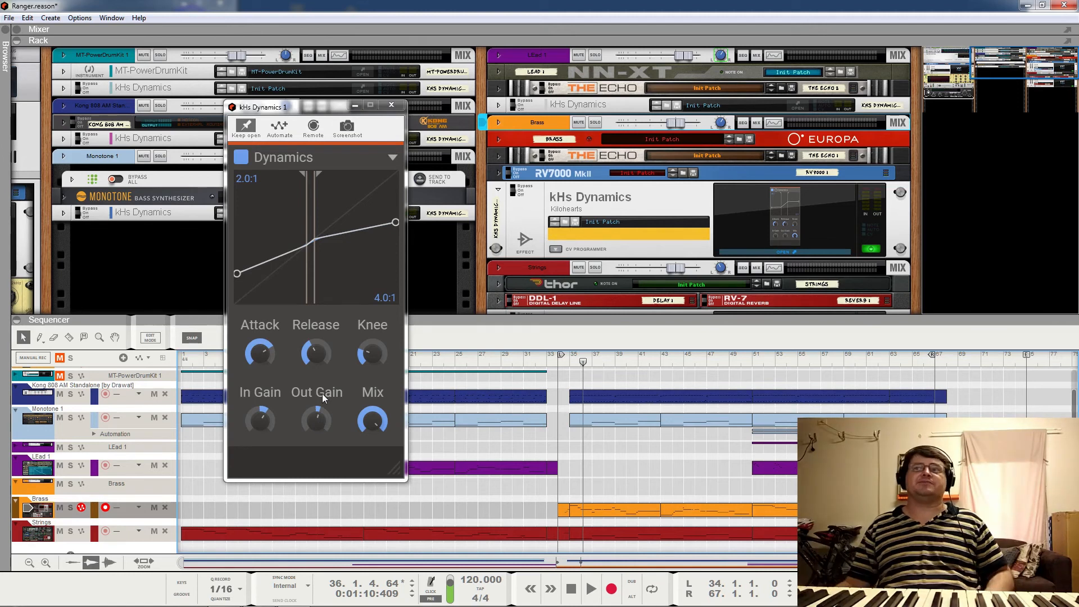
pyautogui.click(392, 105)
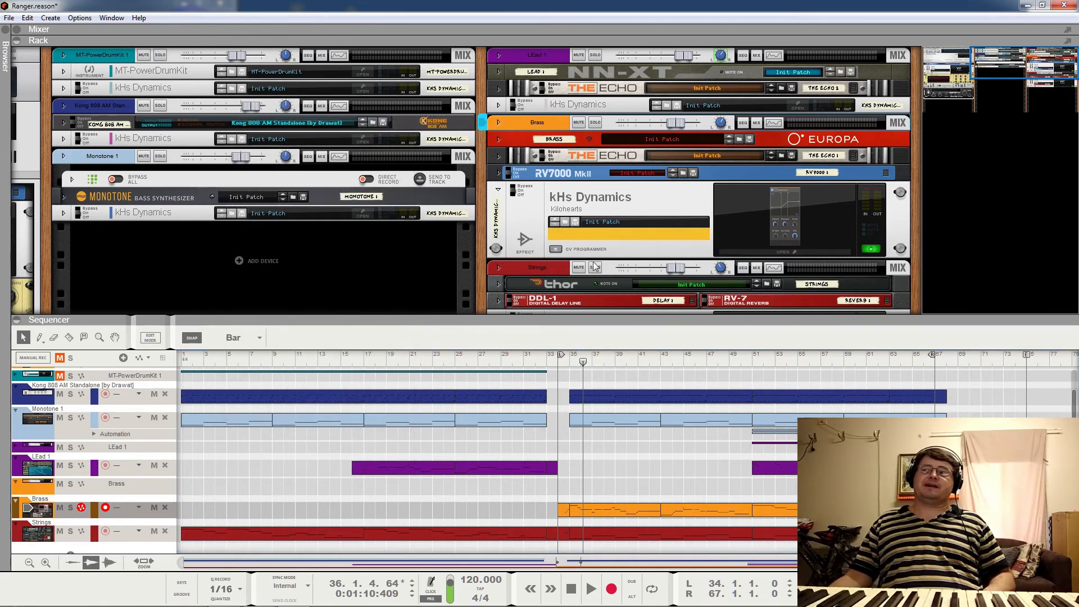
# Unfold the Brass channel's Europa synthesizer and examine its engine, filter, envelope, modulation and effects settings
pyautogui.click(498, 139)
pyautogui.scroll(-3, 865, 174)
pyautogui.scroll(-2, 865, 175)
pyautogui.scroll(3, 865, 174)
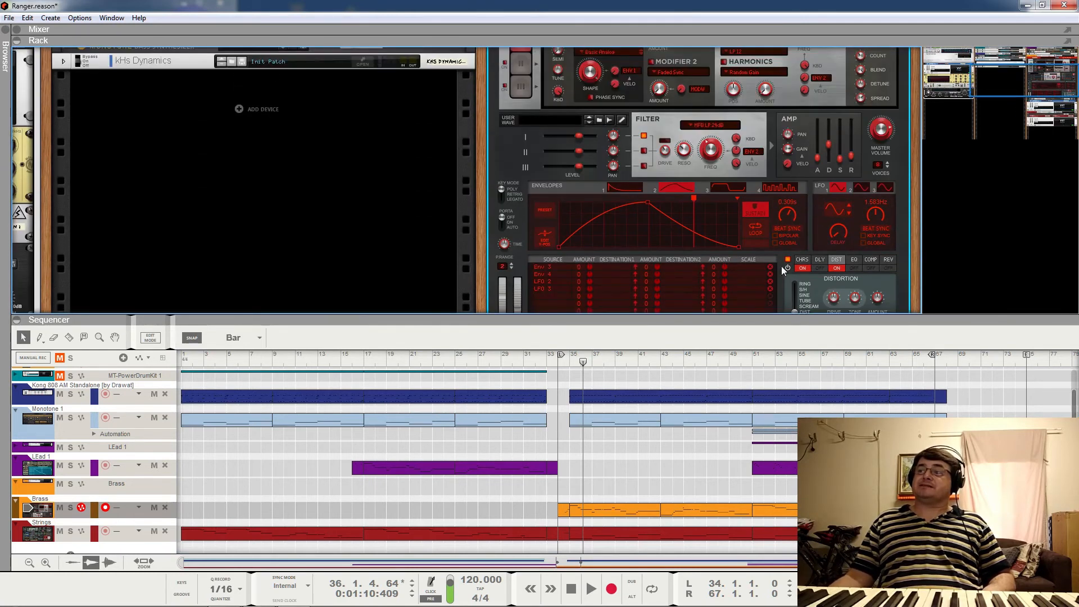
pyautogui.scroll(3, 848, 215)
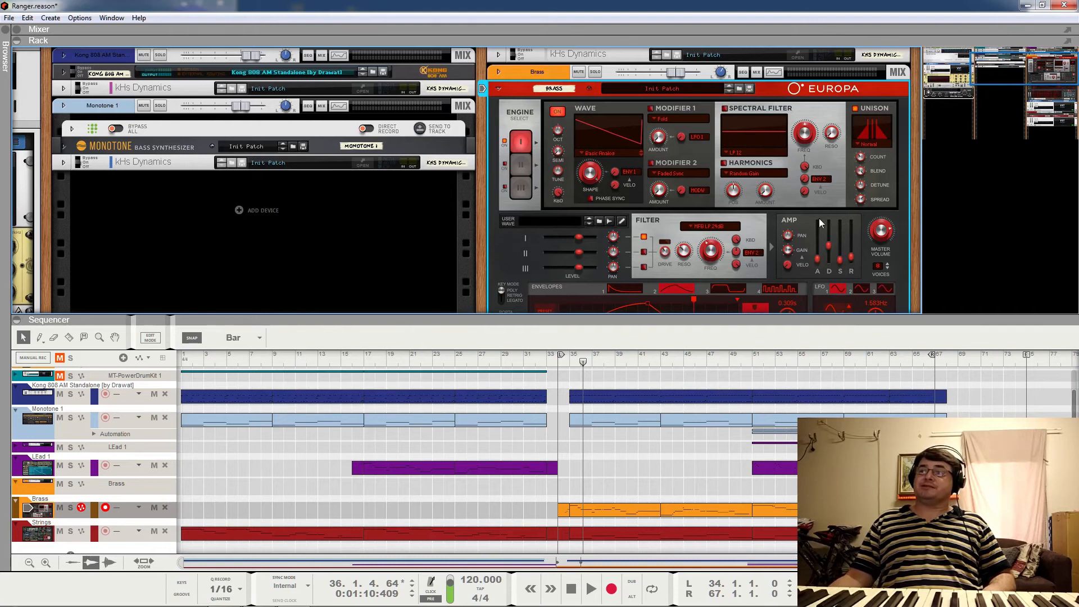
pyautogui.scroll(-4, 819, 218)
pyautogui.scroll(2, 745, 189)
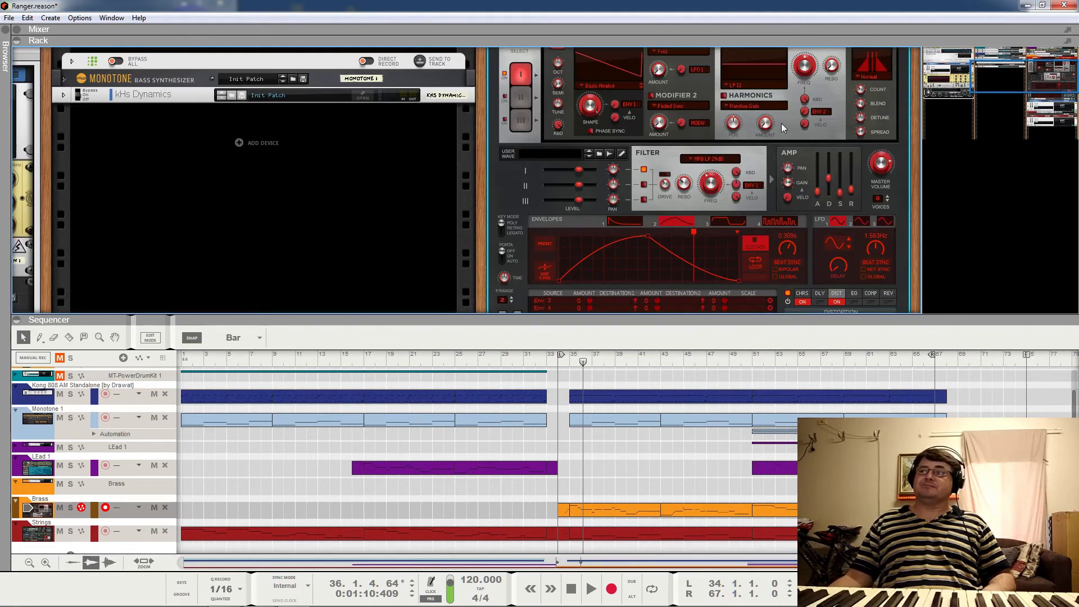
pyautogui.scroll(3, 852, 72)
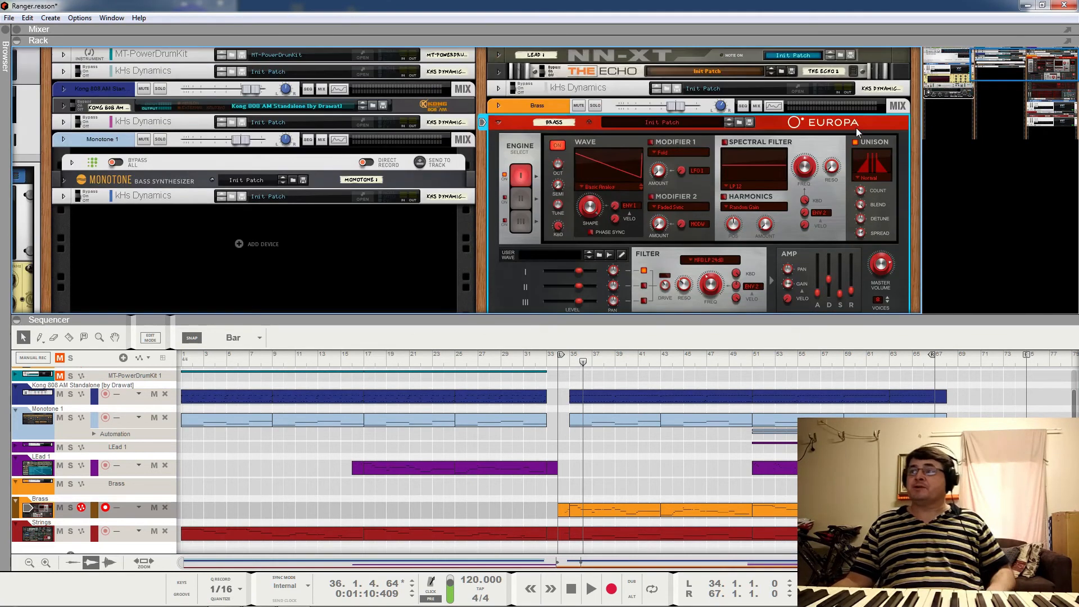
pyautogui.scroll(-4, 859, 143)
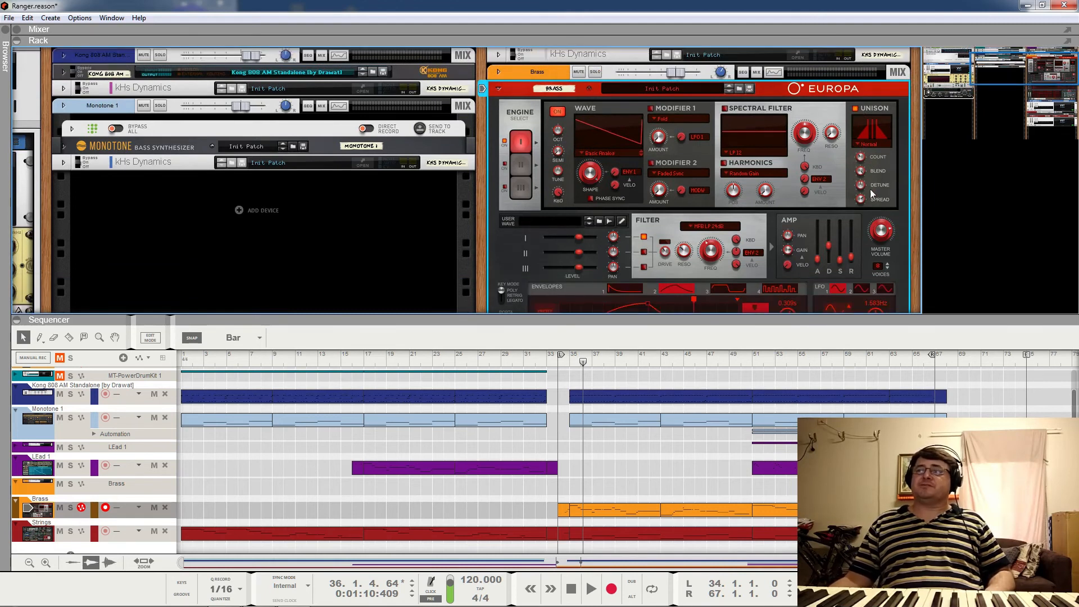
pyautogui.scroll(-3, 829, 189)
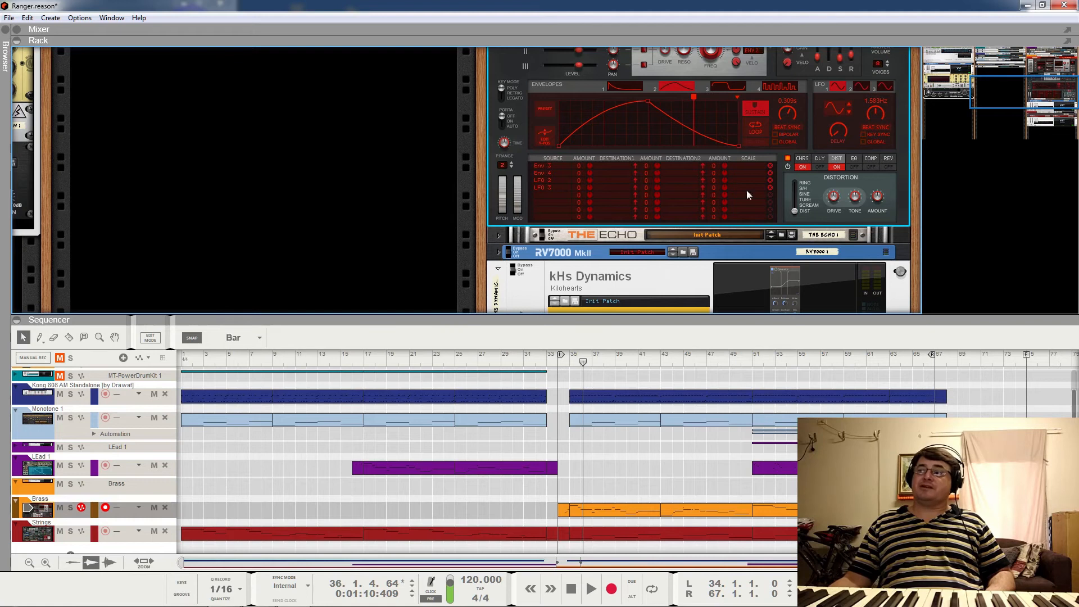
# Unfold the brass chain's The Echo and RV7000 reverb one after the other to inspect their settings, folding each again
pyautogui.click(499, 235)
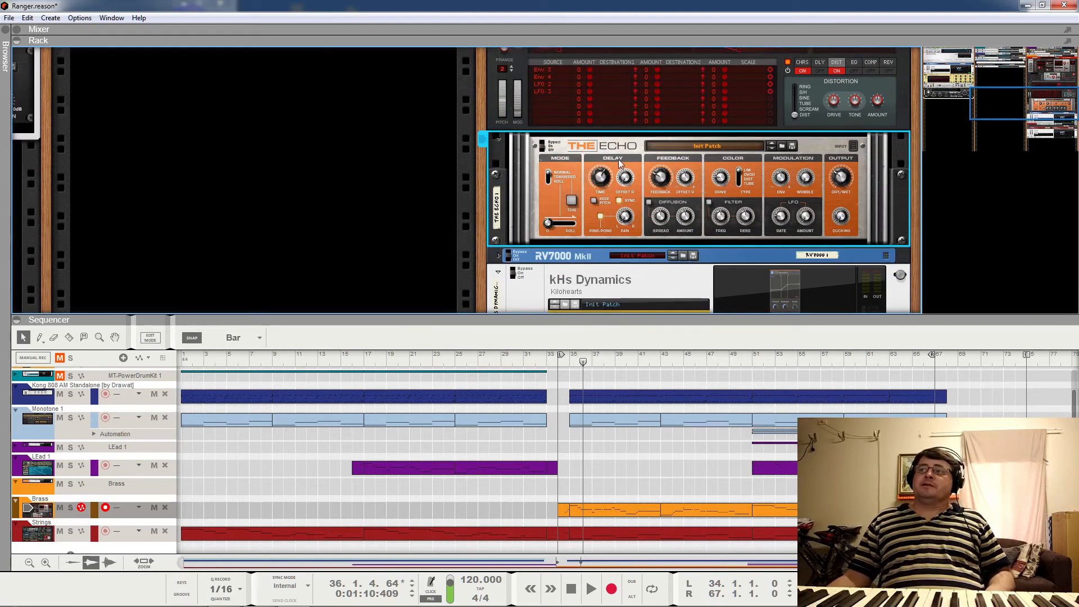
pyautogui.click(500, 140)
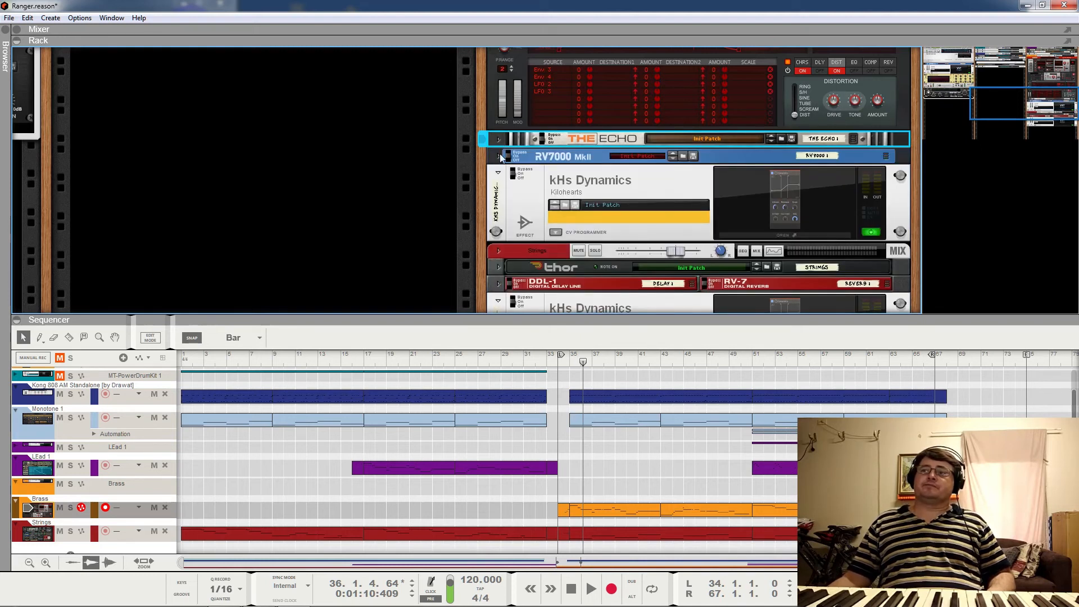
pyautogui.click(500, 158)
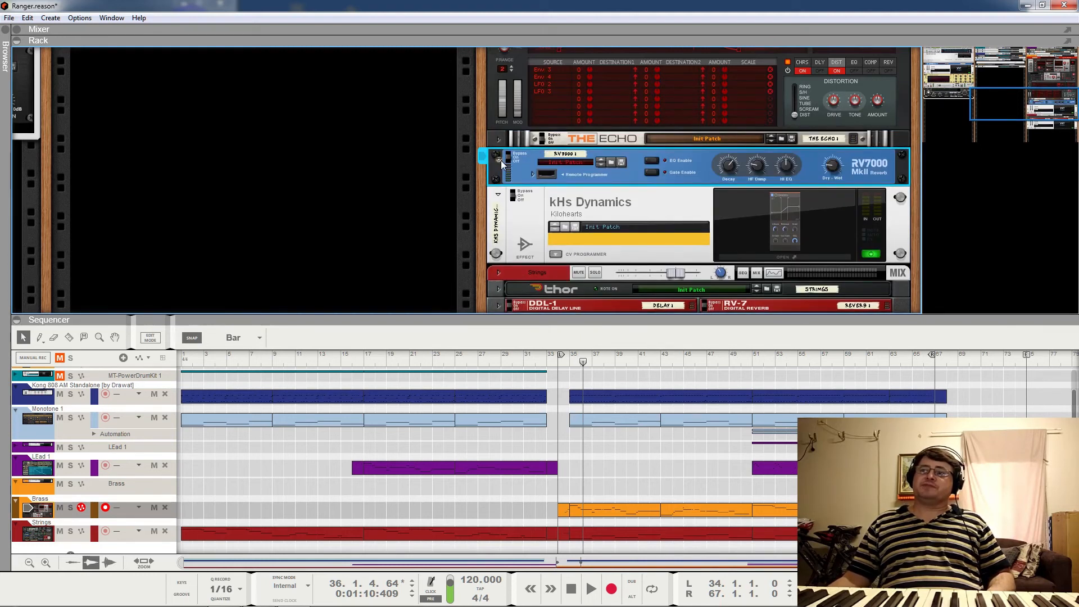
pyautogui.click(500, 161)
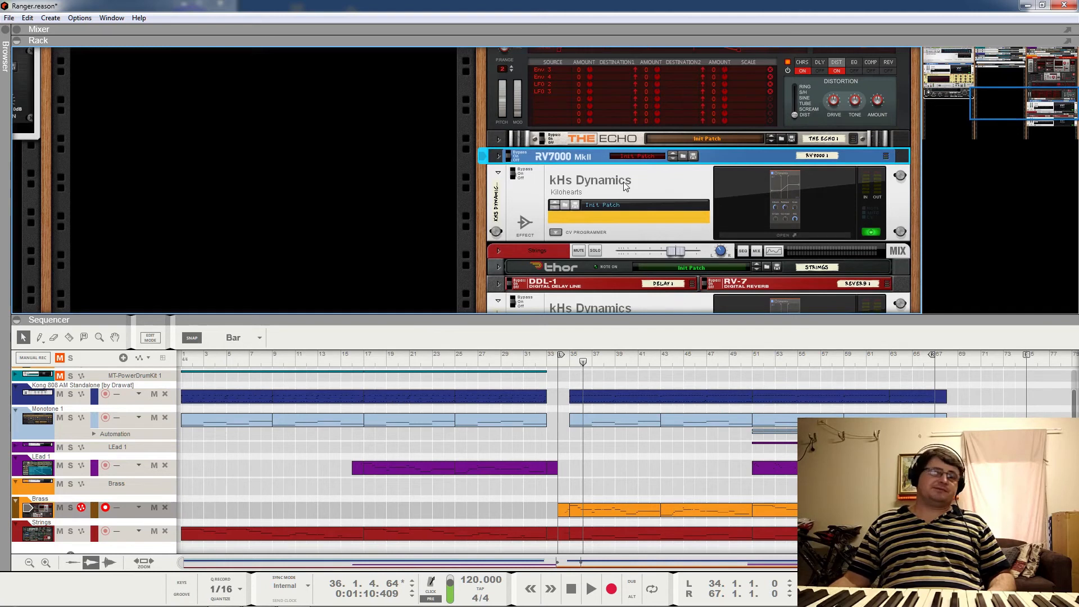
# Fold the Brass channel's kHs Dynamics and Europa devices and bring the Strings channel's devices into view
pyautogui.click(498, 174)
pyautogui.scroll(10, 527, 167)
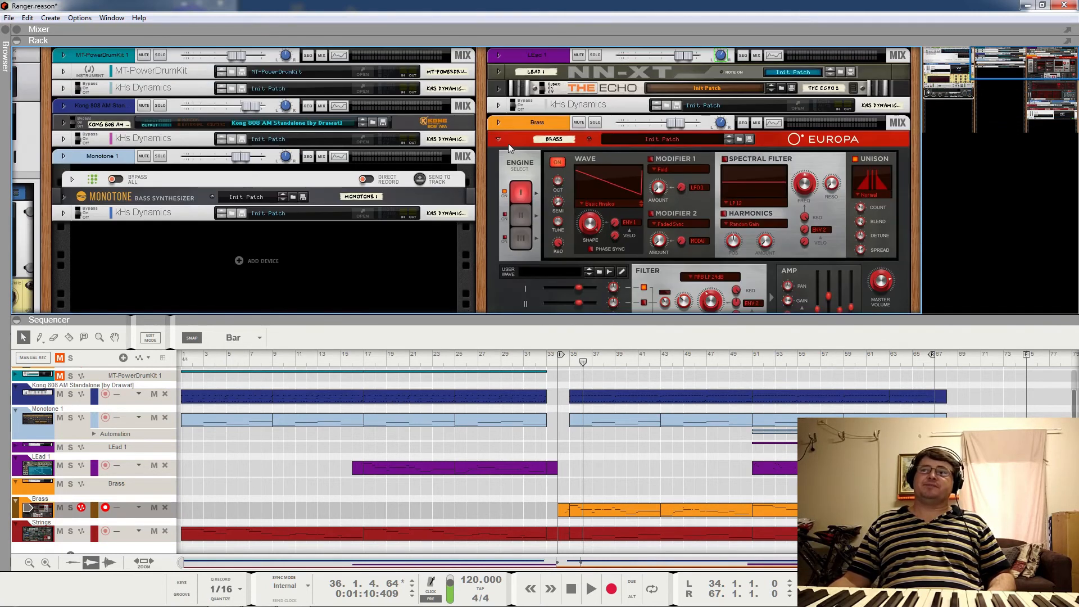
pyautogui.click(498, 140)
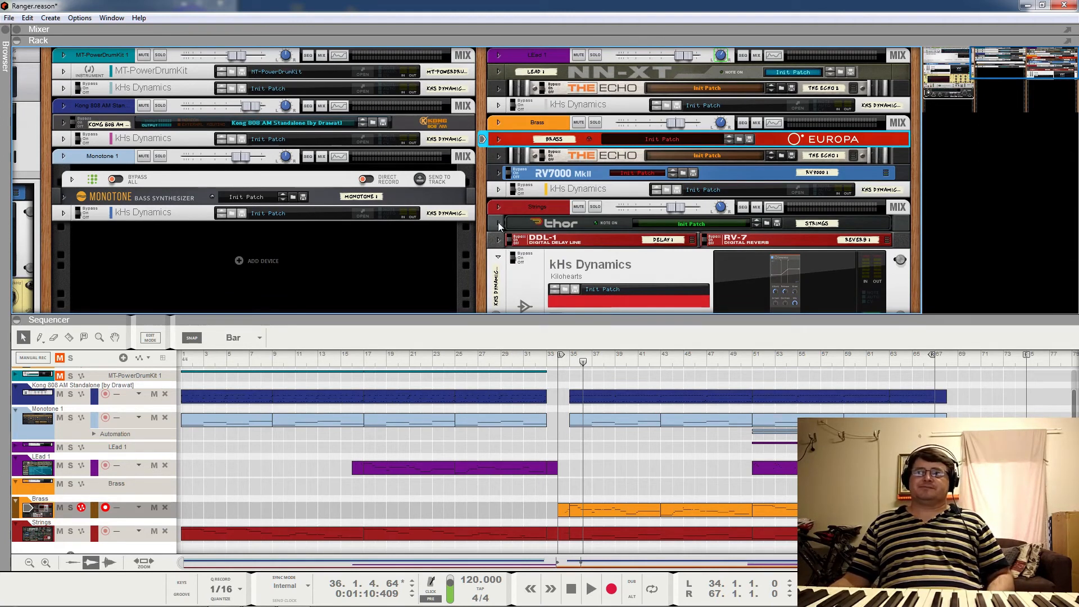
pyautogui.scroll(-3, 501, 225)
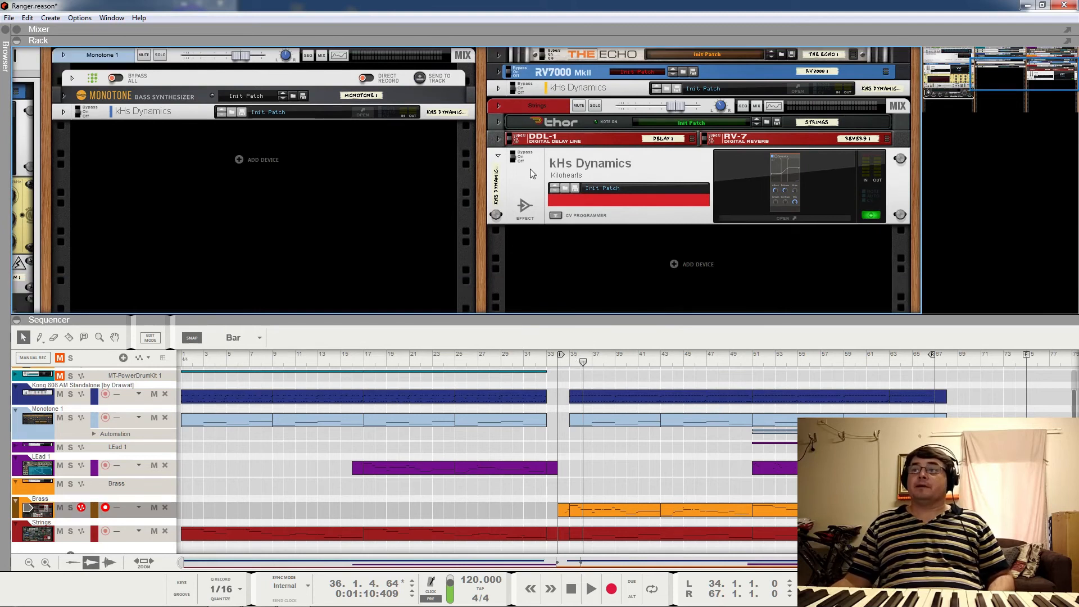
# Set the left locator to bar 1 and the right locator to bar 33, start playback and solo the Strings channel
pyautogui.moveTo(217, 362); pyautogui.dragTo(153, 364)
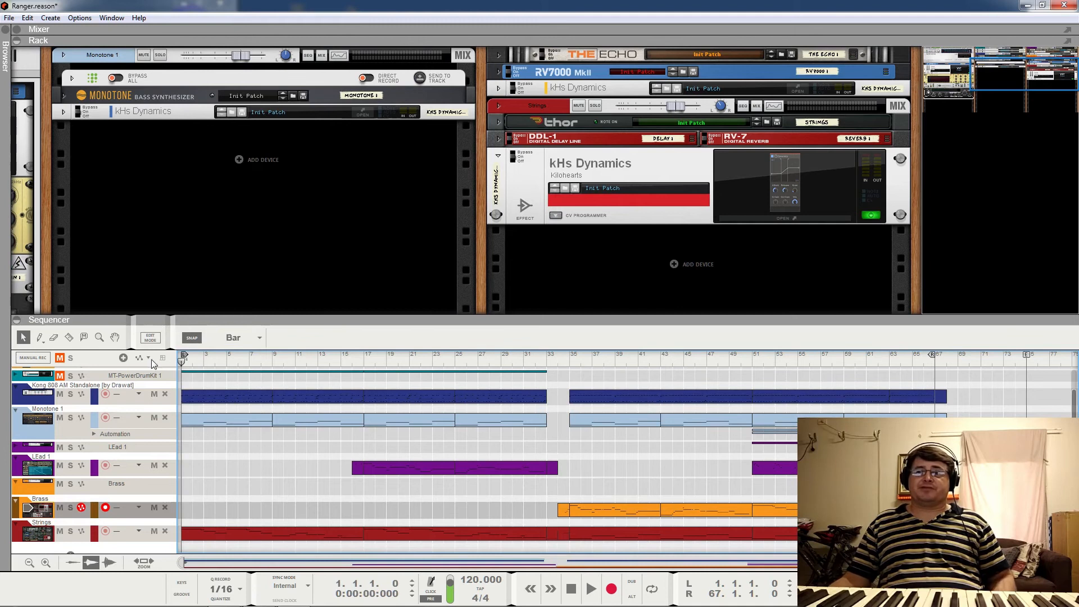
pyautogui.keyDown('alt'); pyautogui.click(542, 365); pyautogui.keyUp('alt')
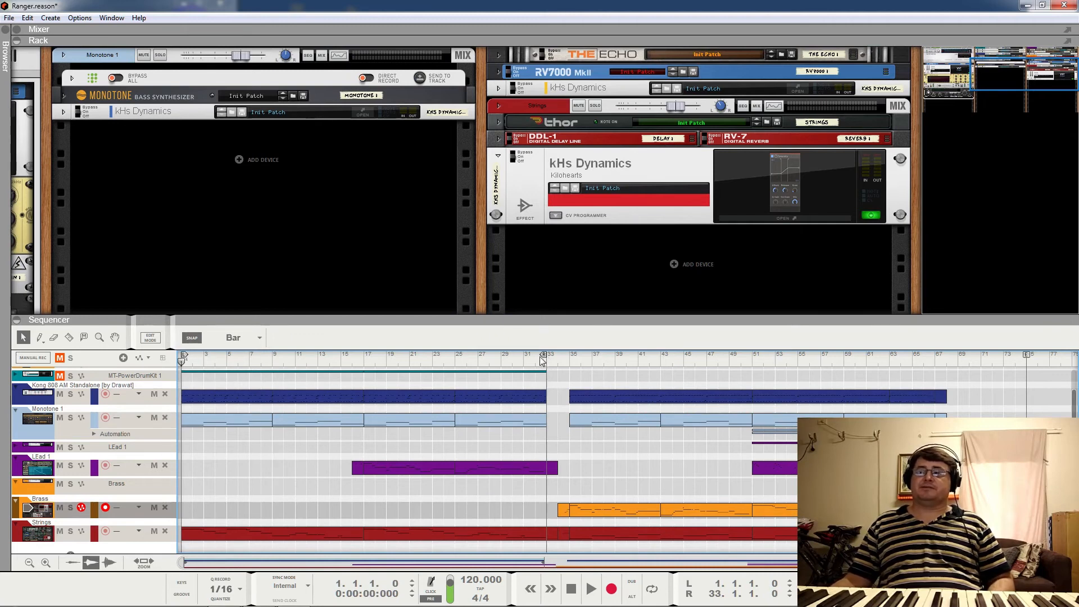
pyautogui.press('space')
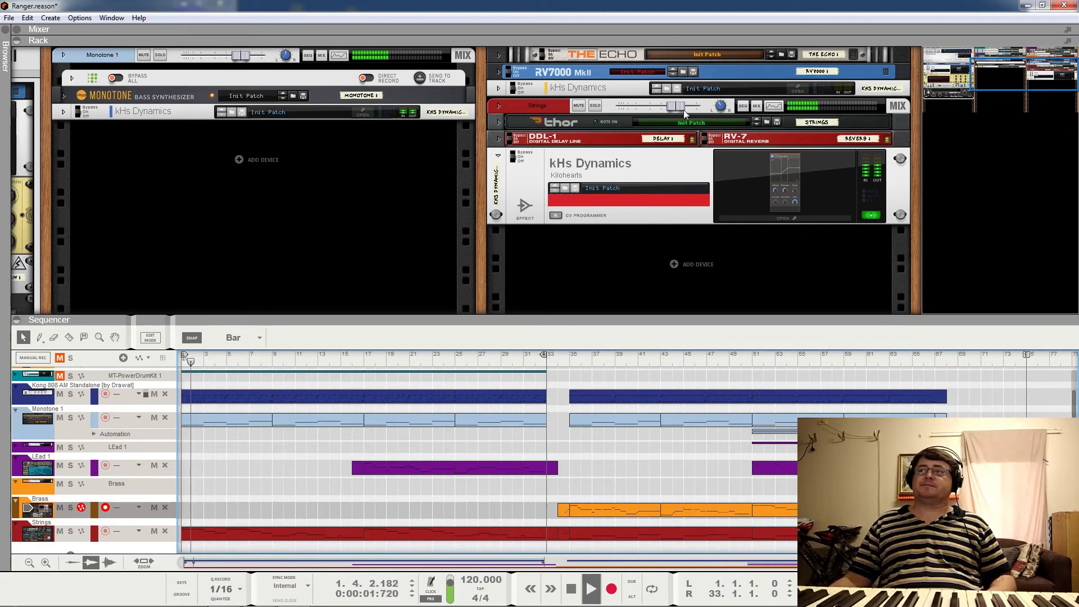
pyautogui.click(595, 106)
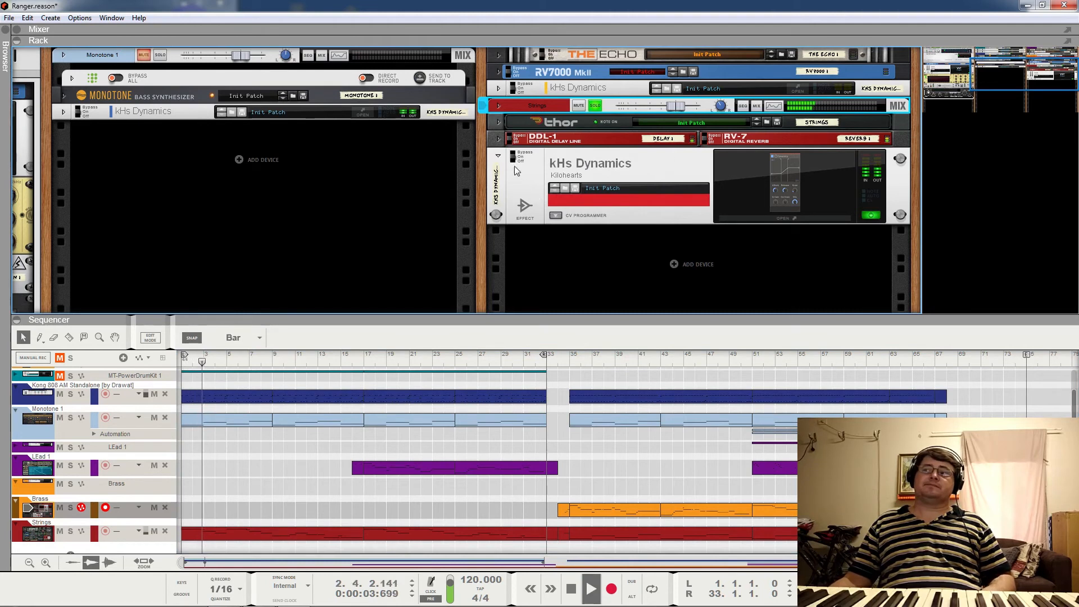
# Unfold the strings' Thor synthesizer to inspect it, fold it again and unfold the DDL-1 delay and RV-7 reverb
pyautogui.click(499, 123)
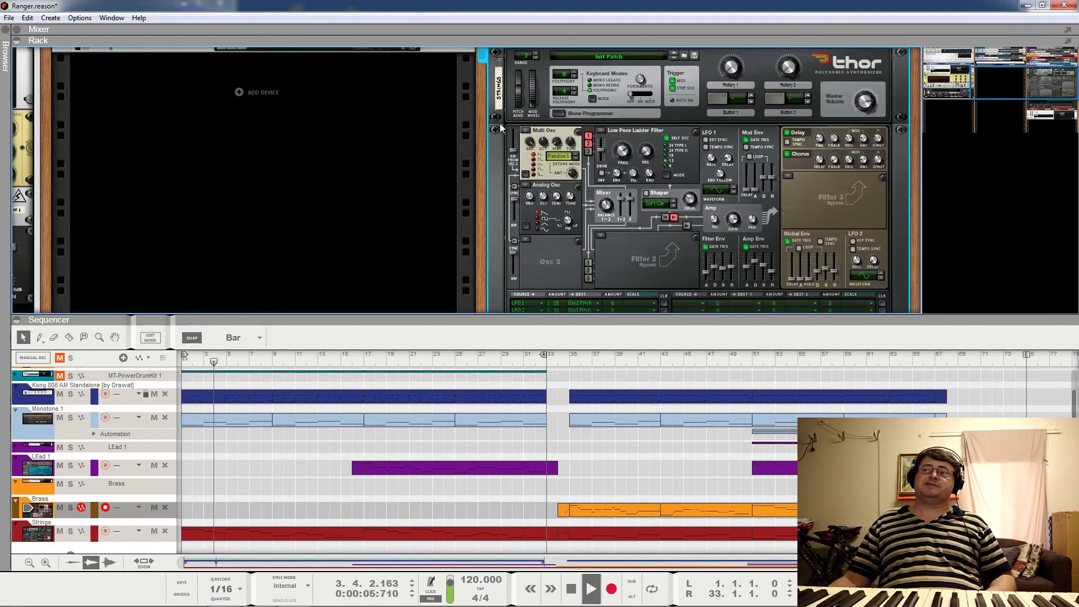
pyautogui.click(498, 59)
pyautogui.click(499, 71)
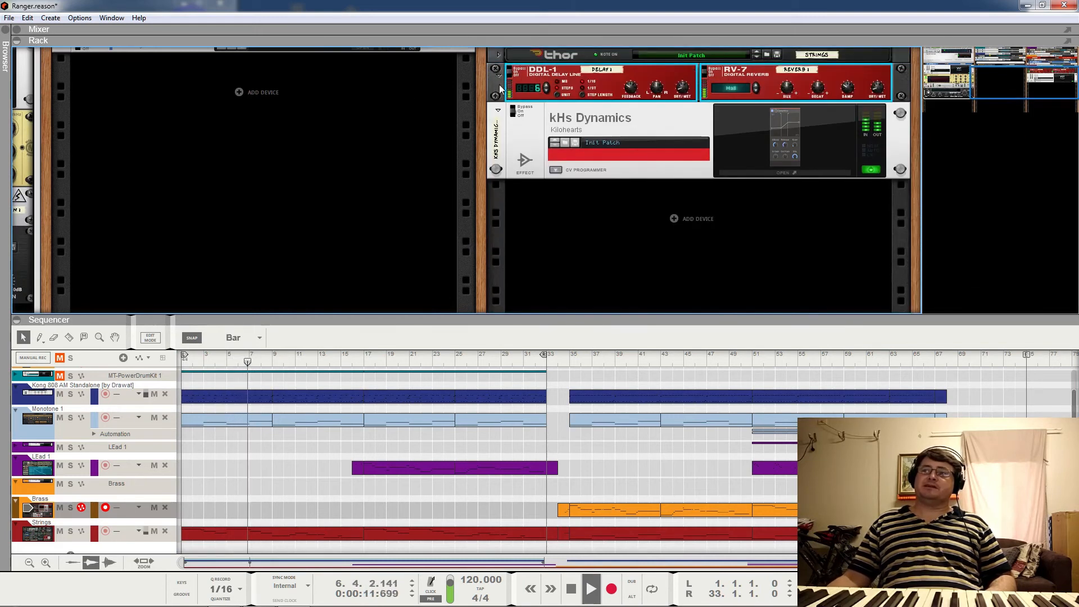
# Bypass the soloed strings' kHs Dynamics, switch the DDL-1 delay and RV-7 reverb on, and resume playback
pyautogui.moveTo(664, 100)
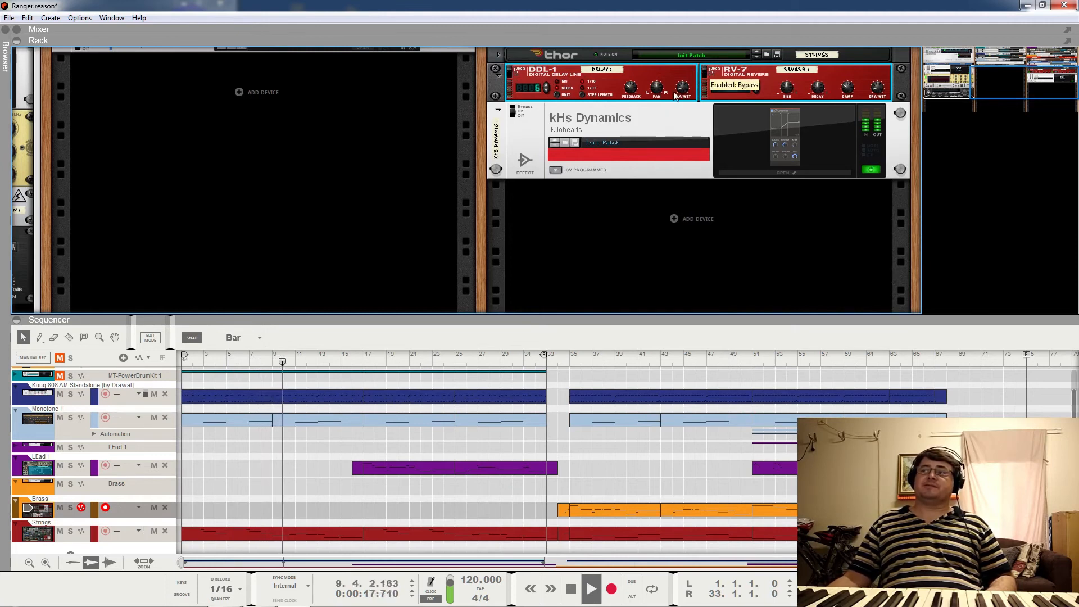
pyautogui.click(521, 113)
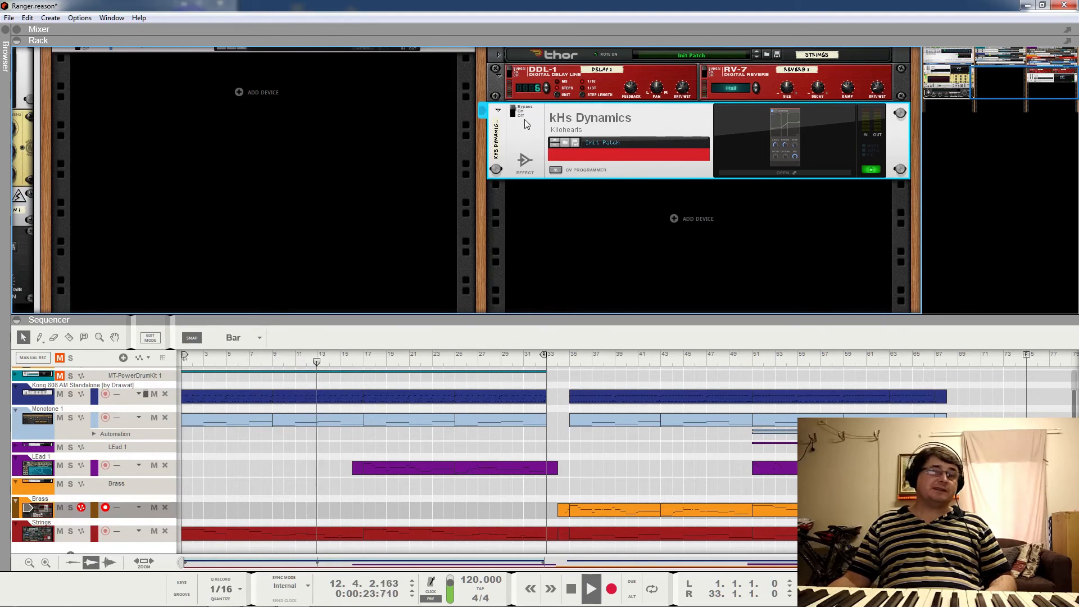
pyautogui.click(515, 74)
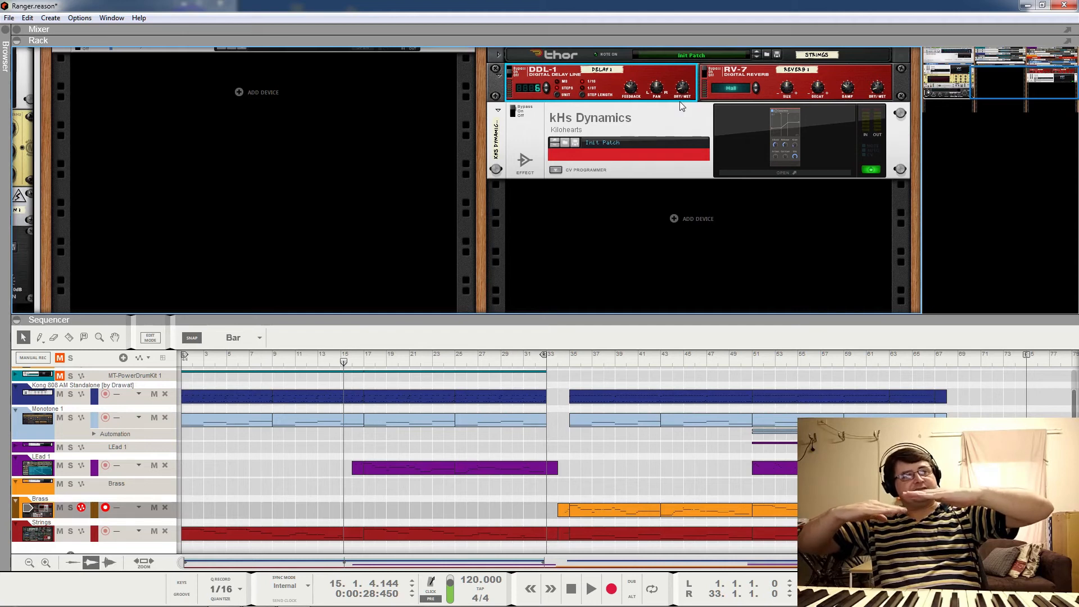
pyautogui.click(703, 72)
pyautogui.press('space')
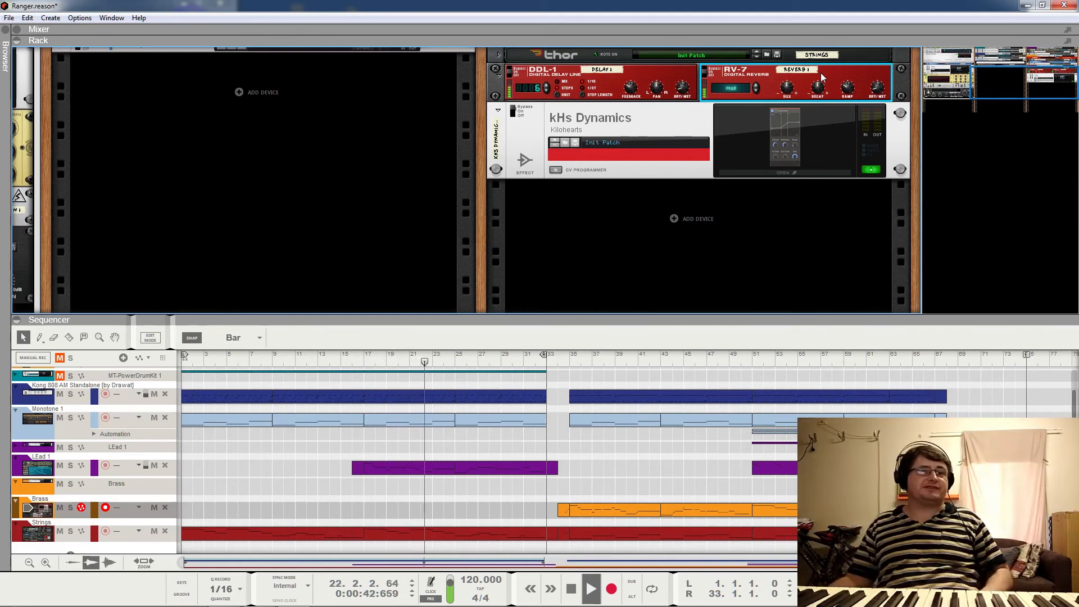
# Fold the strings' DDL-1 and RV-7 devices and switch their kHs Dynamics from bypass to on
pyautogui.keyDown('shift'); pyautogui.click(500, 77); pyautogui.keyUp('shift')
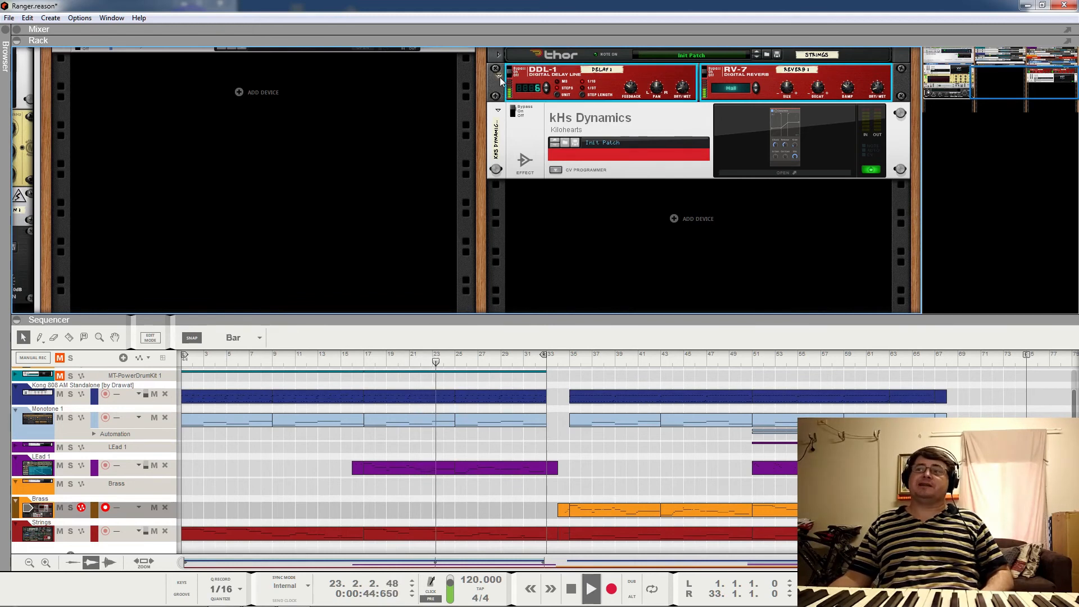
pyautogui.click(500, 76)
pyautogui.click(515, 94)
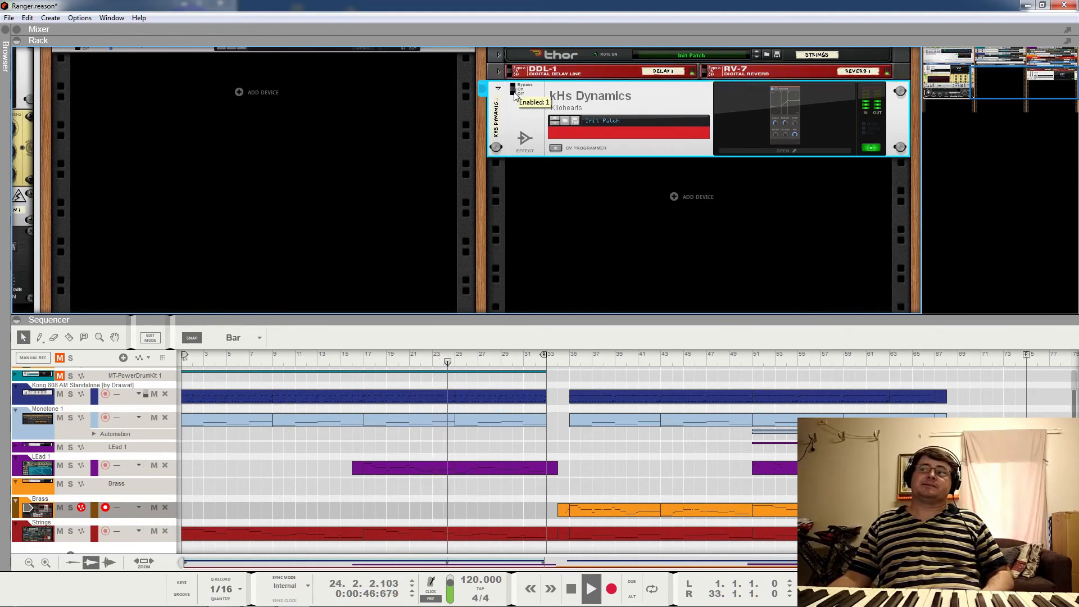
# Open the strings' Dynamics window clear of its rack device, audition Mix at 100 %, return it to about halfway and stop playback
pyautogui.click(794, 106)
pyautogui.moveTo(524, 163); pyautogui.dragTo(292, 69)
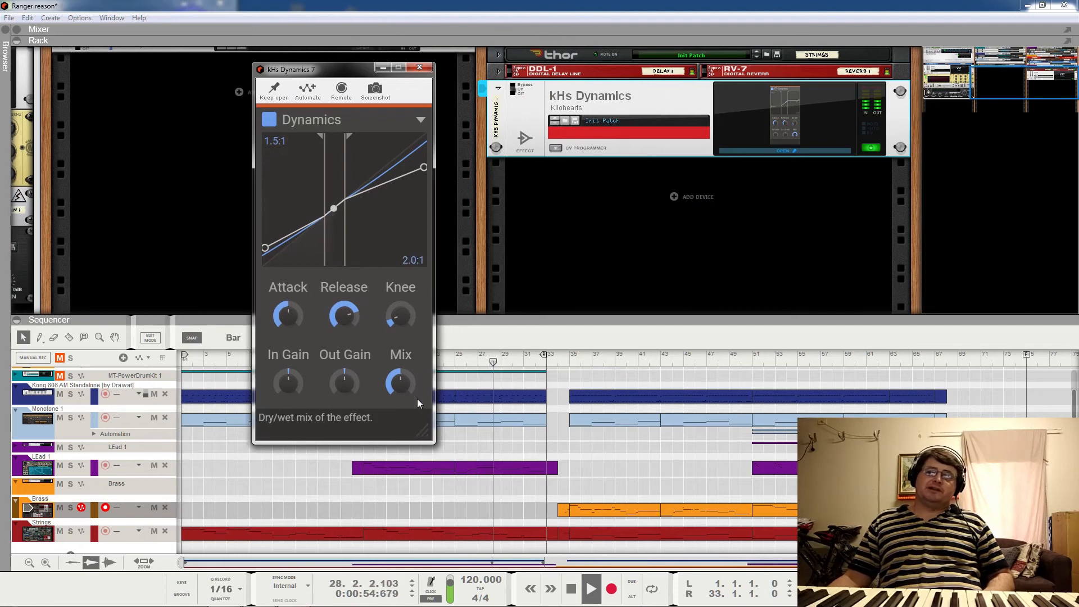
pyautogui.moveTo(402, 381); pyautogui.dragTo(401, 360)
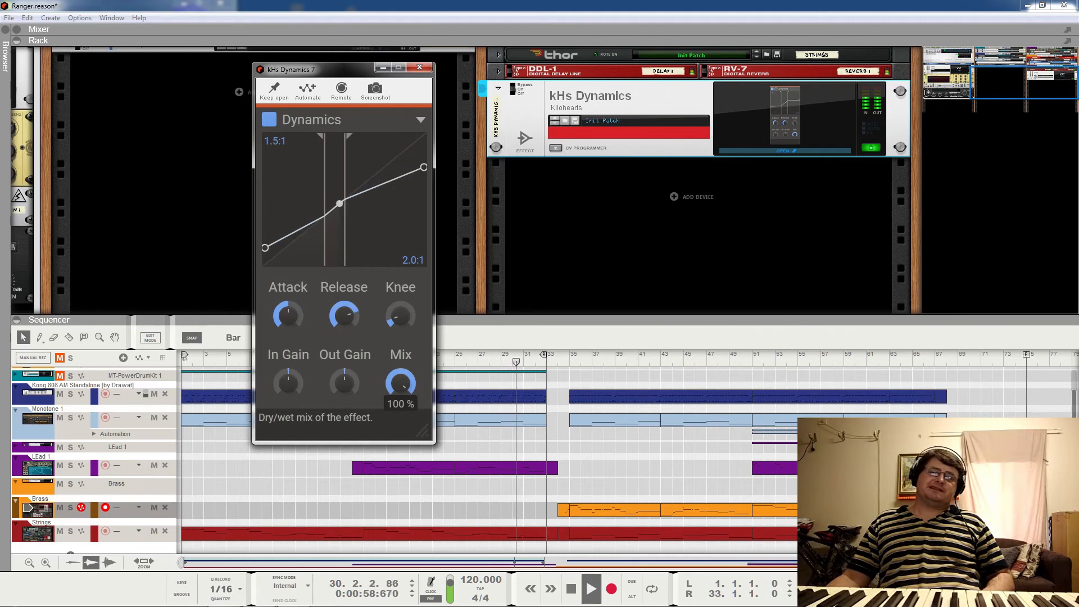
pyautogui.moveTo(402, 381); pyautogui.dragTo(401, 392)
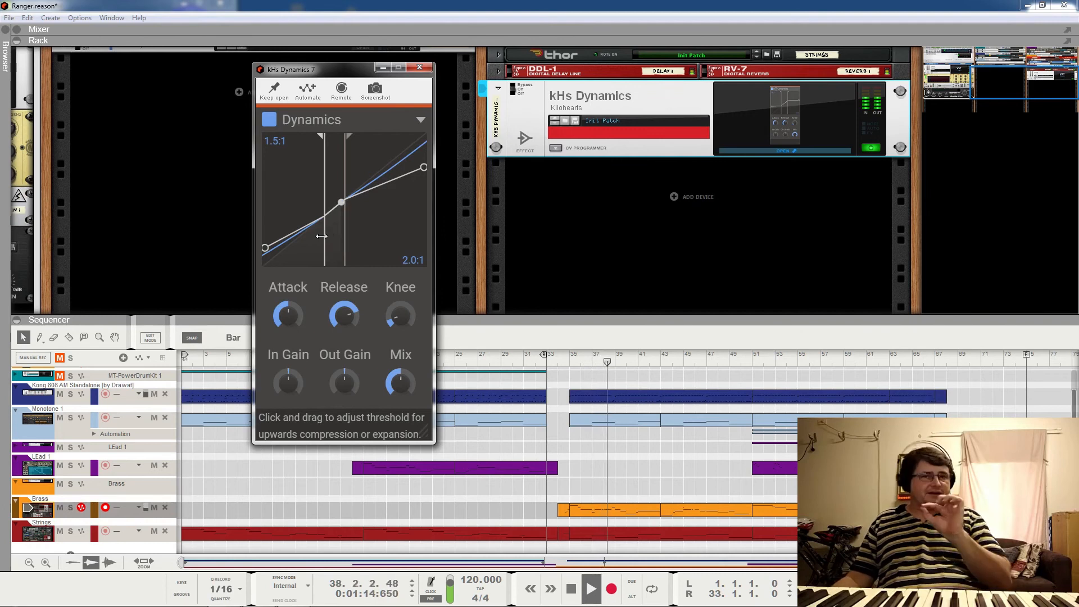
pyautogui.press('space')
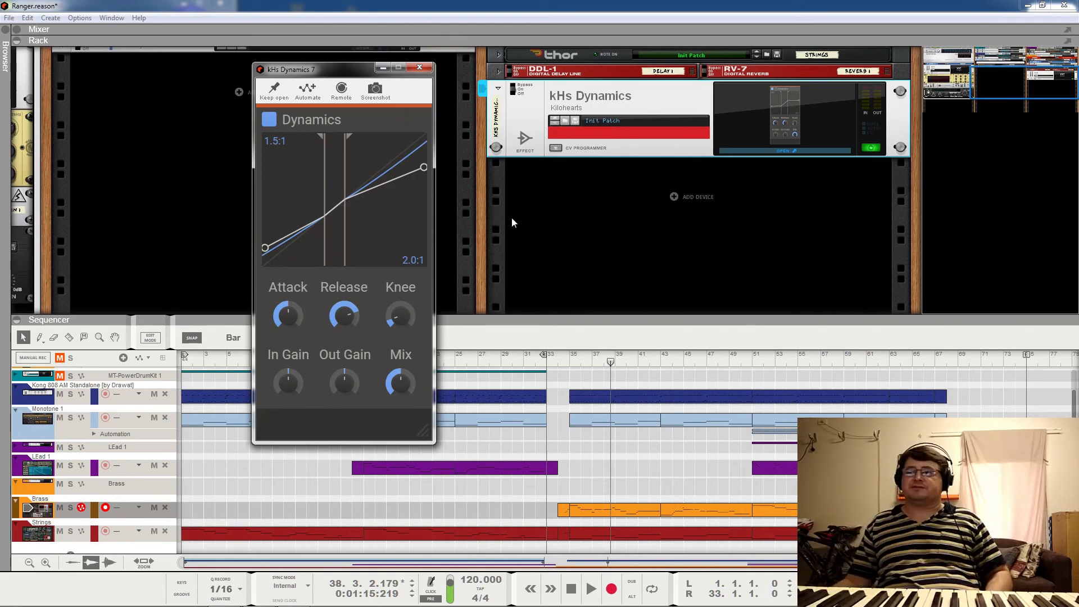
# Unsolo the Strings channel and resume playback of the full mix from bar 38
pyautogui.click(656, 101)
pyautogui.scroll(2, 656, 103)
pyautogui.click(592, 111)
pyautogui.press('space')
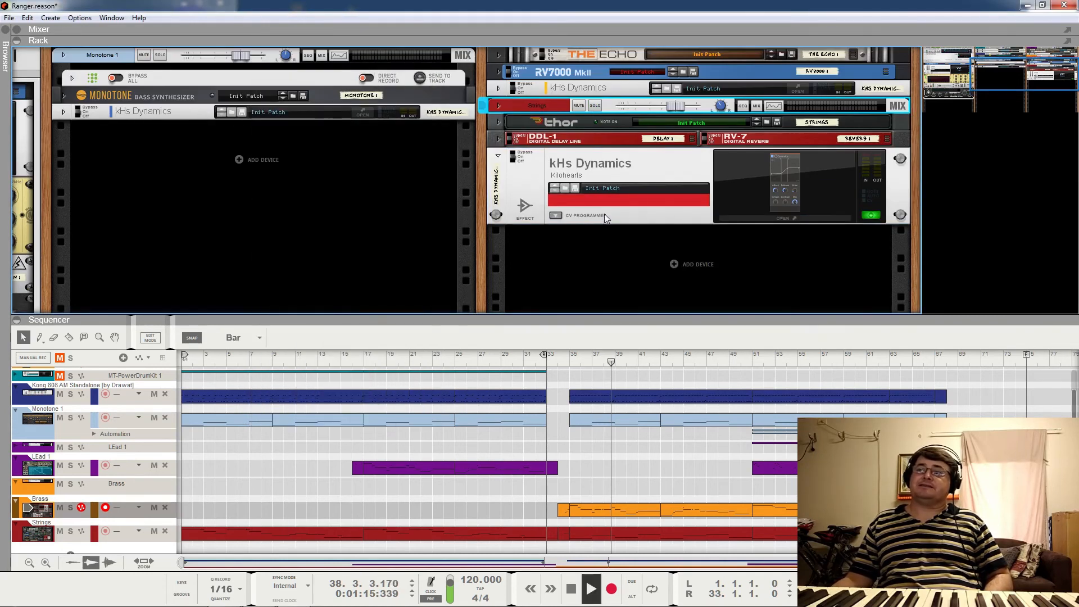
# Reopen the strings' Dynamics window, switch Dynamics off while the full mix plays, and stop playback
pyautogui.doubleClick(798, 171)
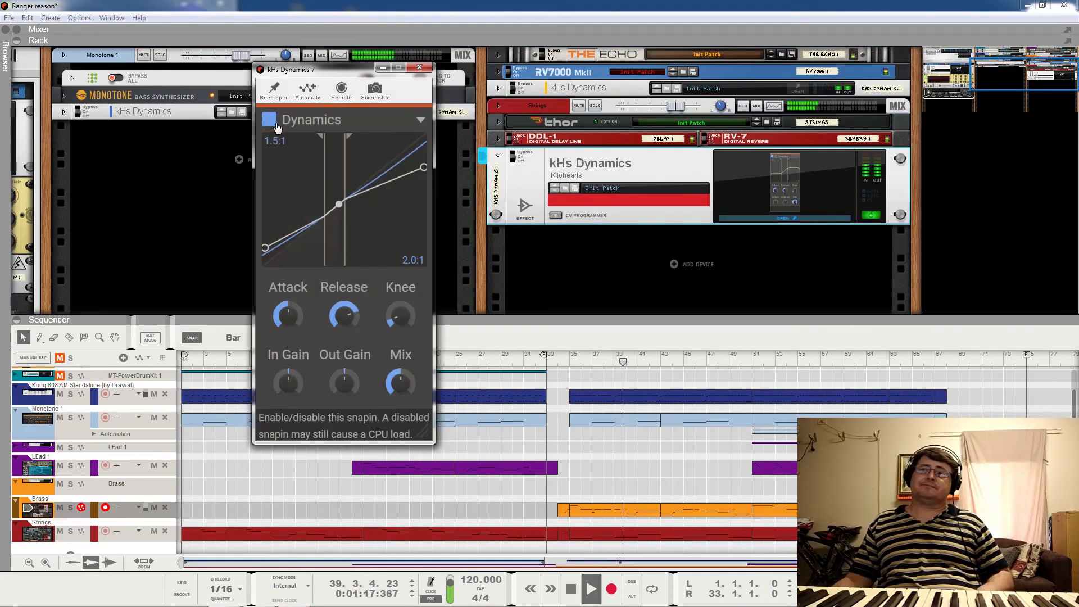
pyautogui.click(274, 124)
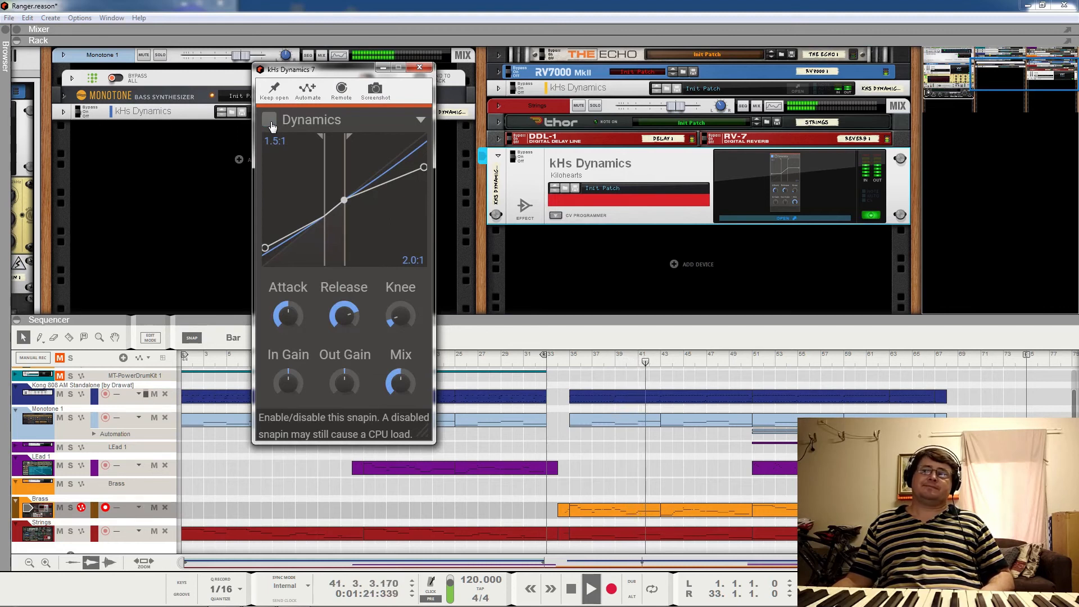
pyautogui.press('space')
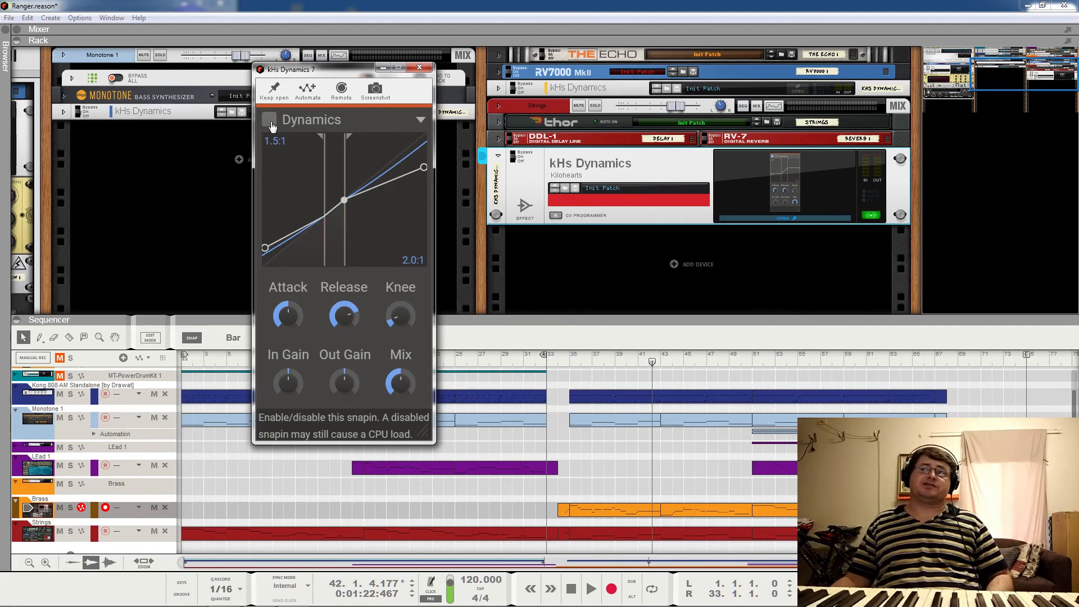
# Compare the strings' Dynamics on, off and on again during full-mix playback from bar 42, leaving it switched on
pyautogui.click(270, 121)
pyautogui.press('space')
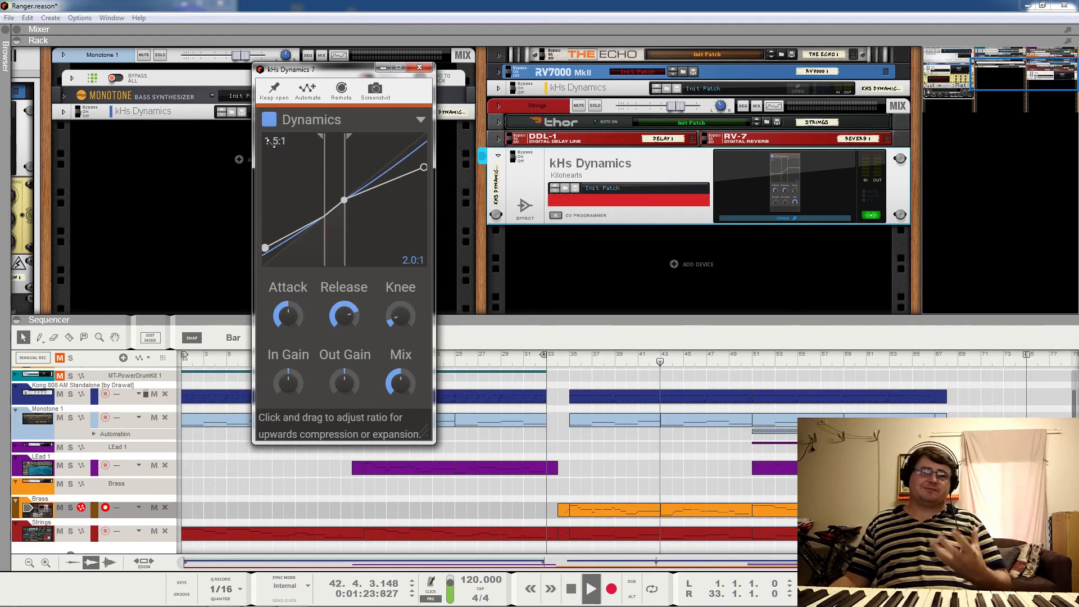
pyautogui.click(270, 121)
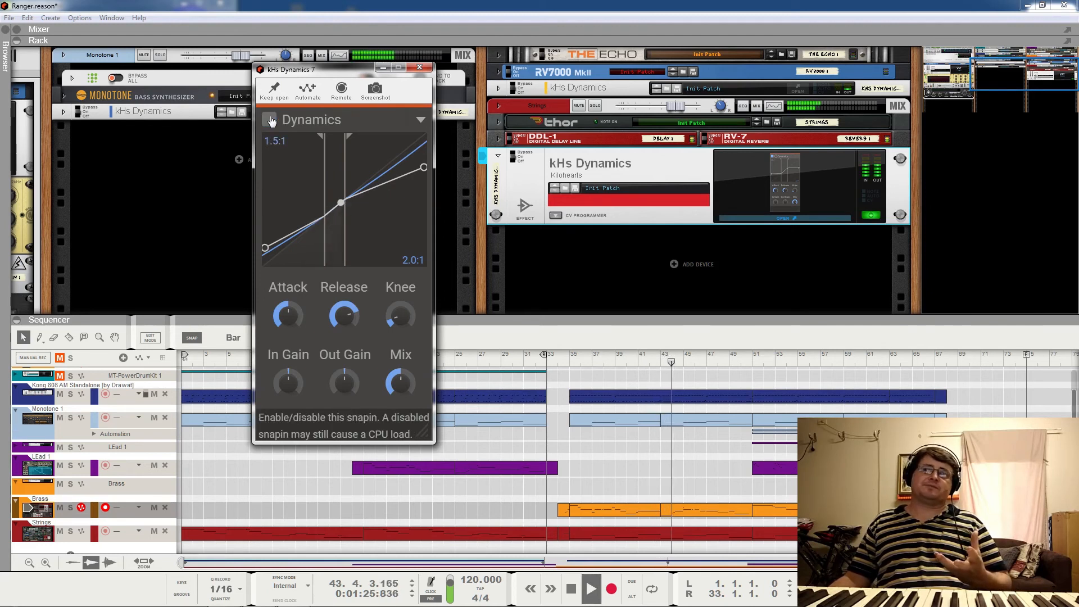
pyautogui.click(270, 121)
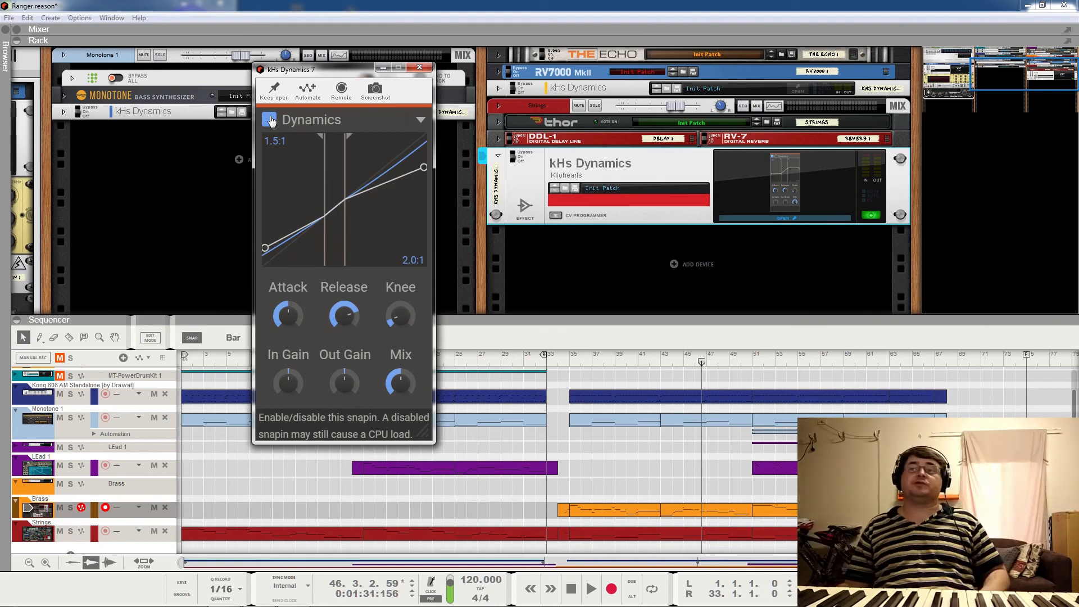
# Close the strings' Dynamics window and fold its rack device
pyautogui.click(419, 68)
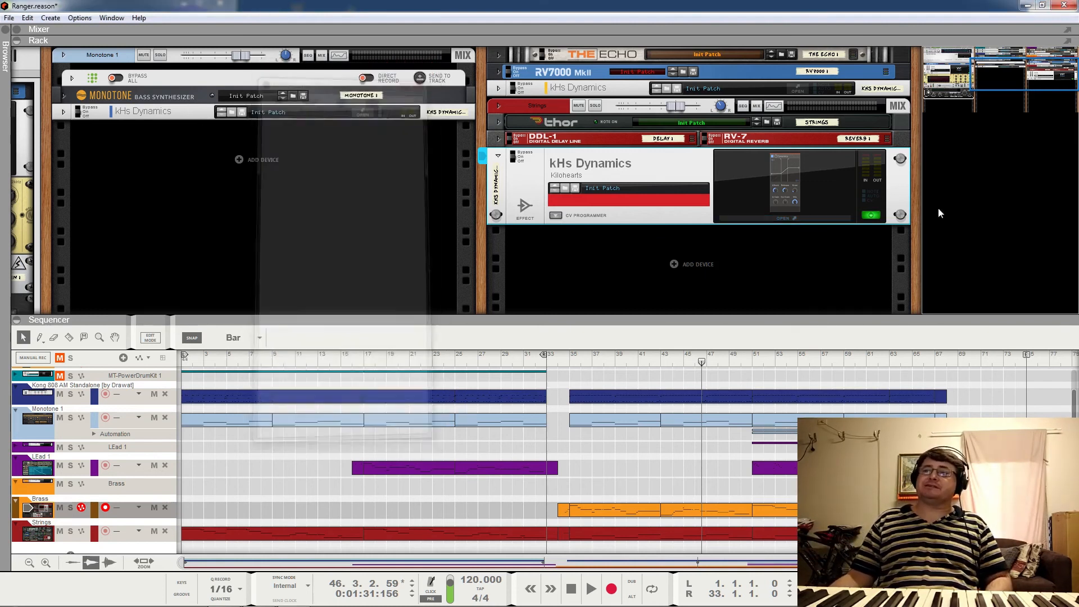
pyautogui.click(499, 161)
# Open the kHs Dynamics window from the master section's inserts and place it clear of the master devices
pyautogui.scroll(10, 330, 229)
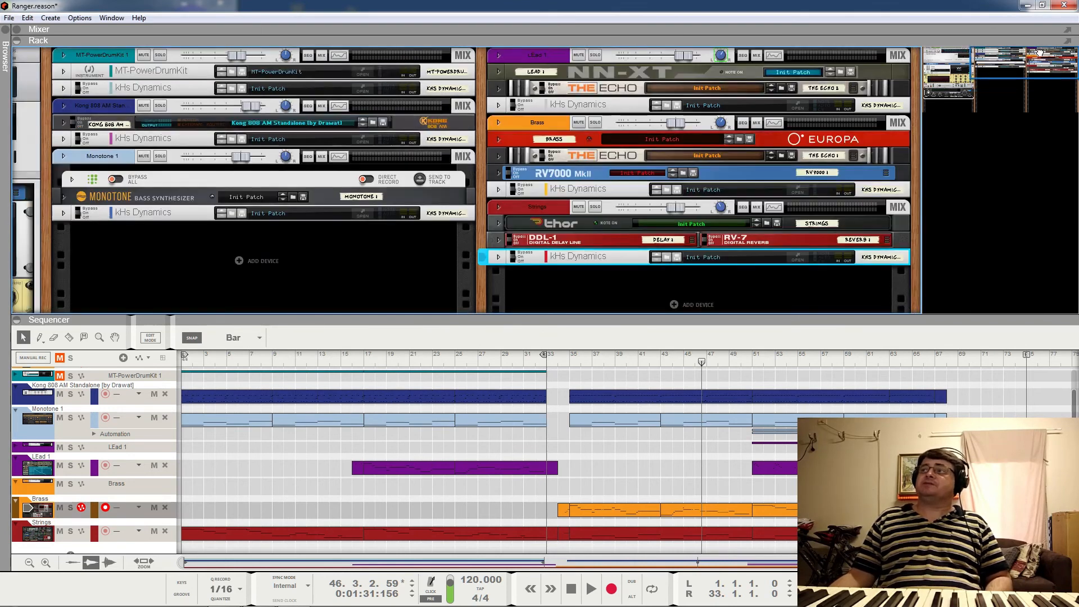
pyautogui.click(303, 229)
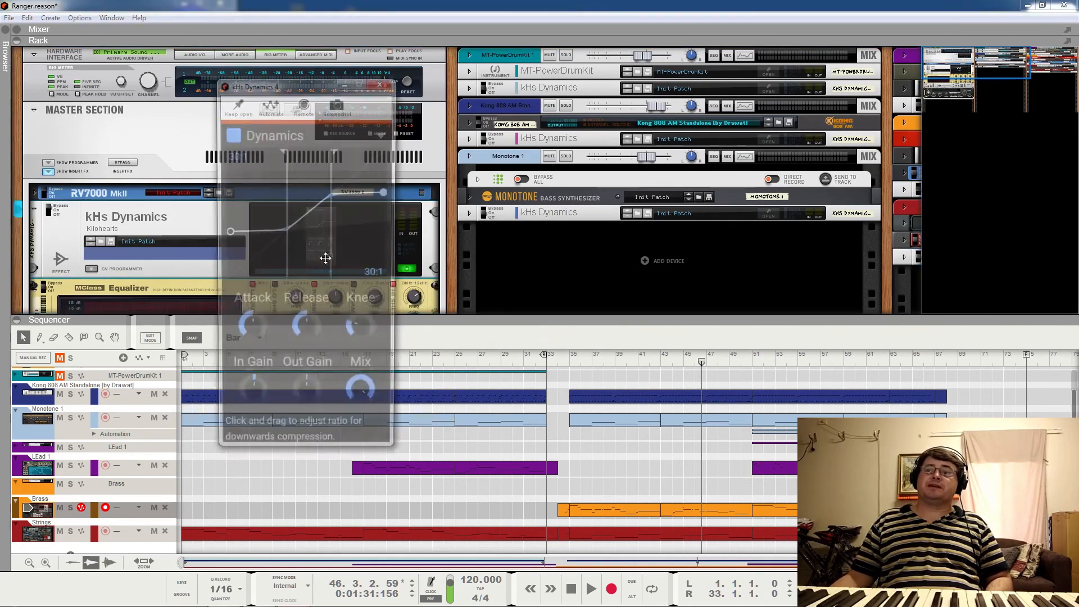
pyautogui.moveTo(273, 77); pyautogui.dragTo(652, 73)
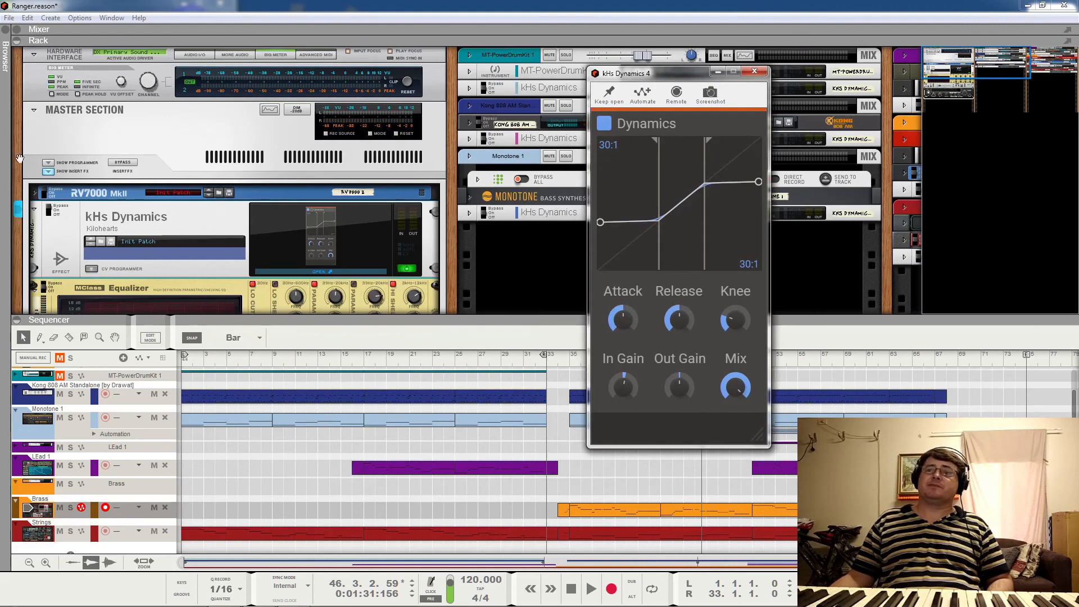
# Look over the master section's insert devices, briefly unfolding the RV7000 MkII reverb and folding it again
pyautogui.click(44, 191)
pyautogui.click(44, 193)
pyautogui.scroll(-2, 180, 202)
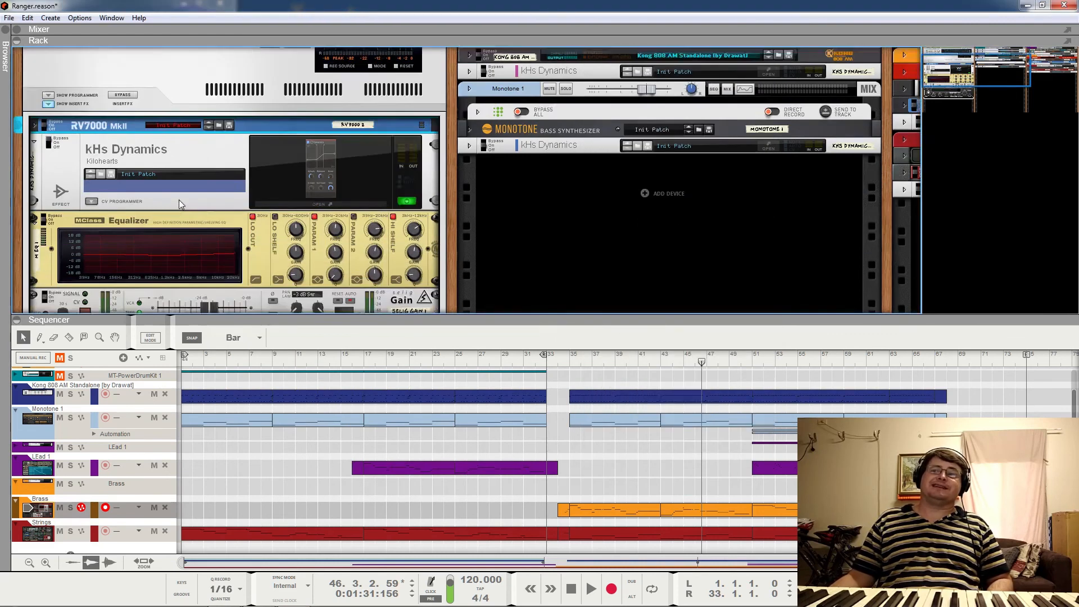
pyautogui.scroll(-4, 185, 196)
pyautogui.scroll(6, 225, 219)
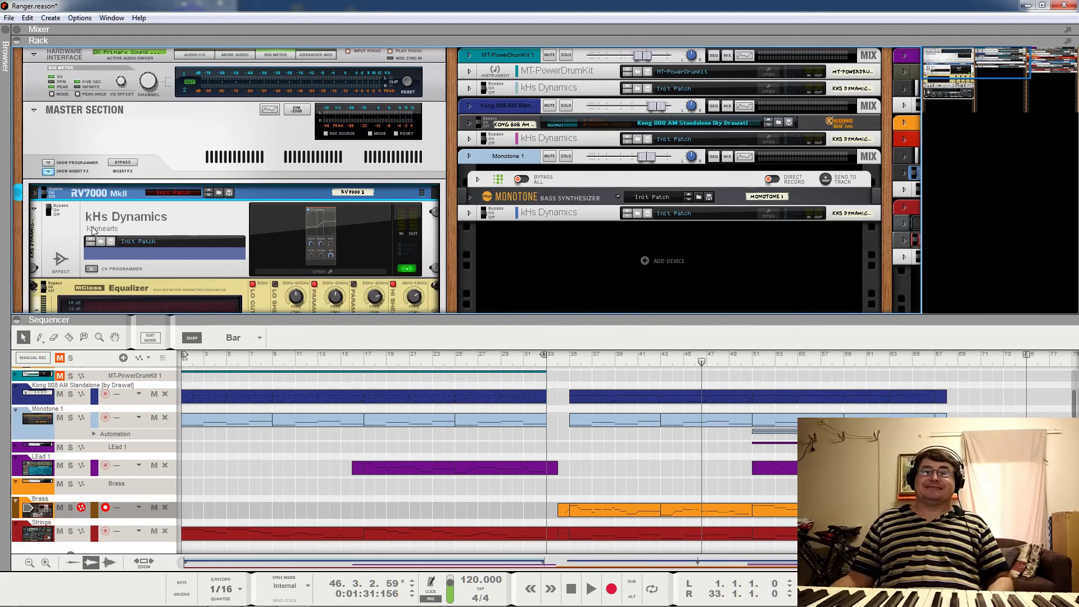
pyautogui.click(35, 192)
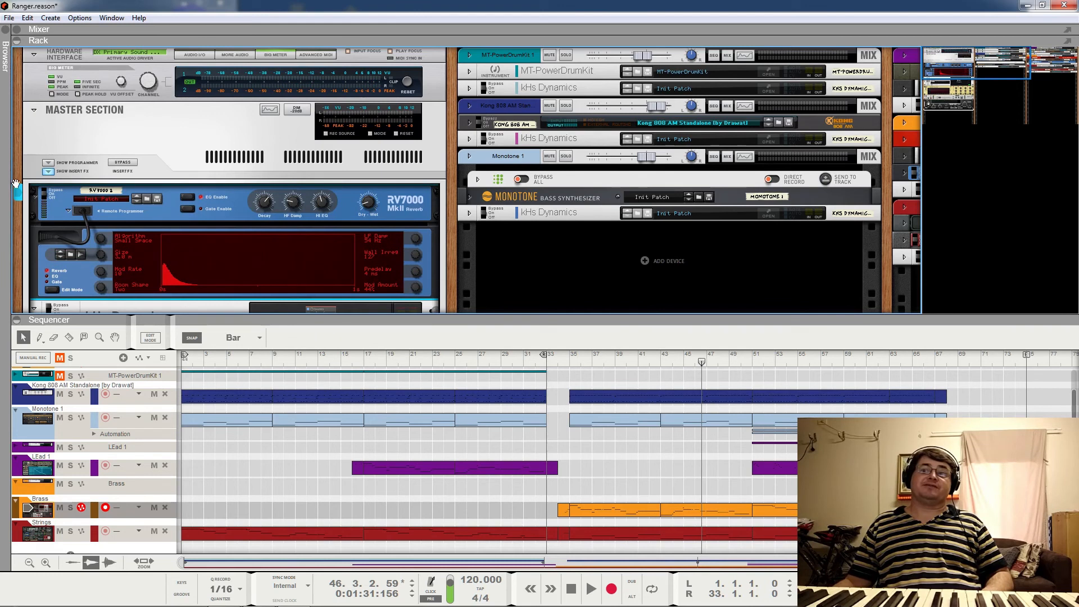
pyautogui.click(35, 192)
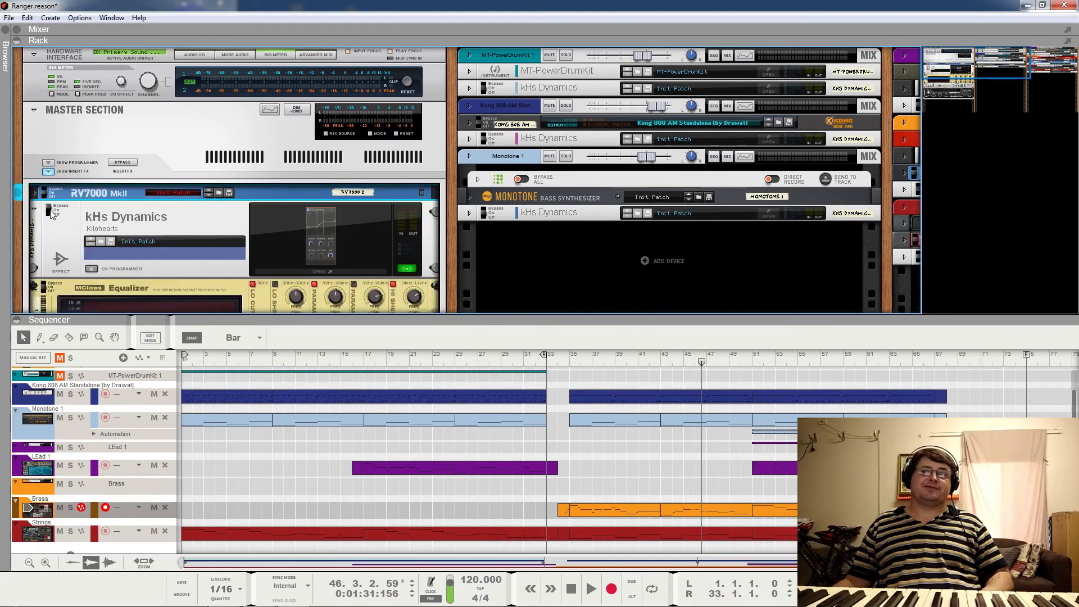
# Reopen the master Dynamics window, keep it open, switch Dynamics off and start playback of the full mix
pyautogui.click(320, 233)
pyautogui.click(50, 213)
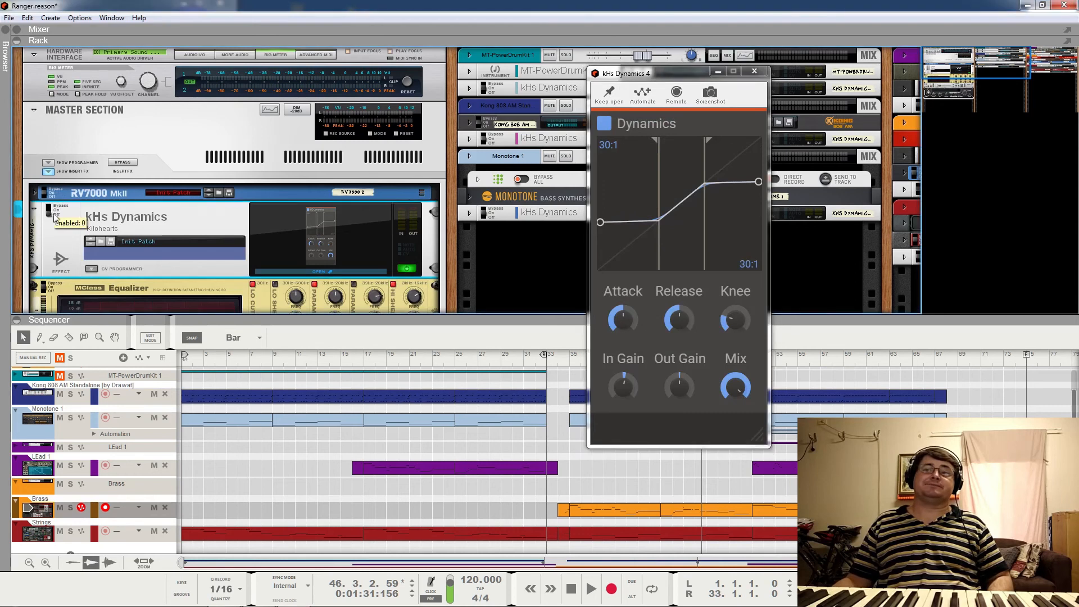
pyautogui.click(604, 123)
pyautogui.click(610, 98)
pyautogui.press('space')
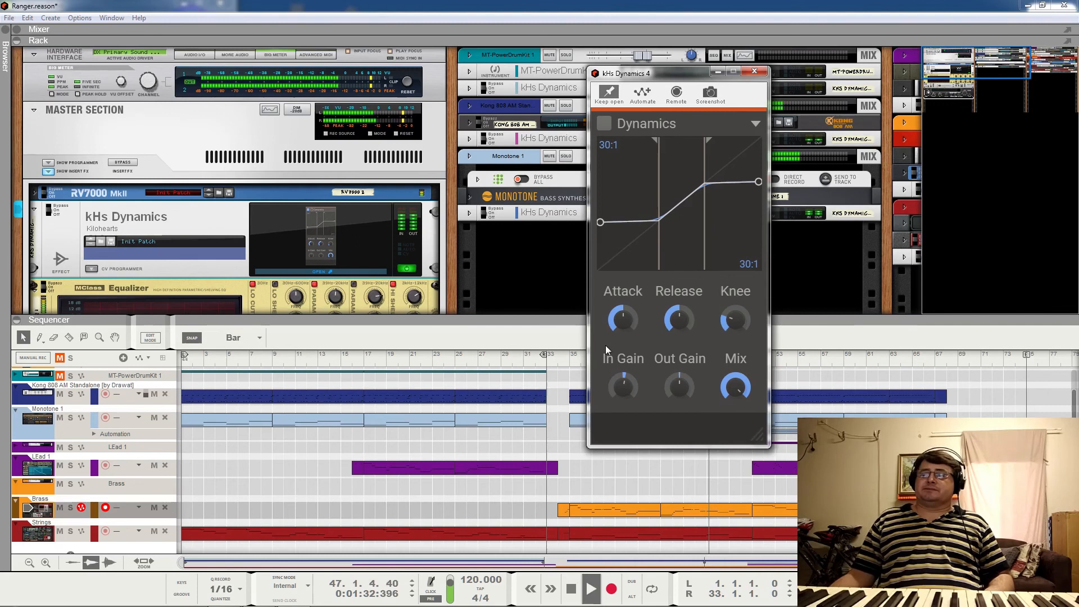
# Compare the master Dynamics on and off while the full mix plays, leave it on and stop playback
pyautogui.click(606, 124)
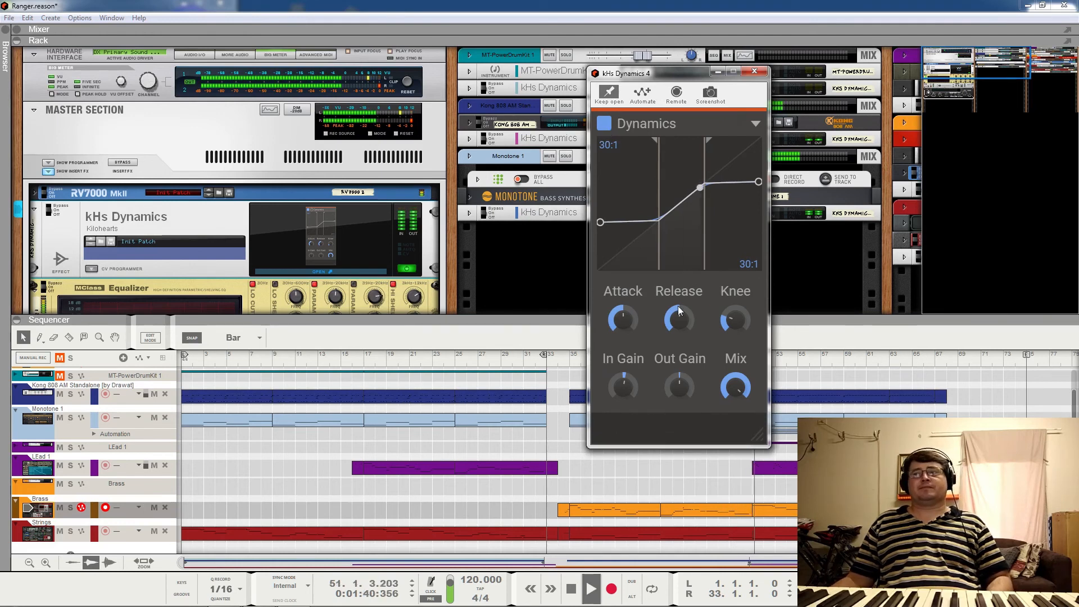
pyautogui.click(610, 125)
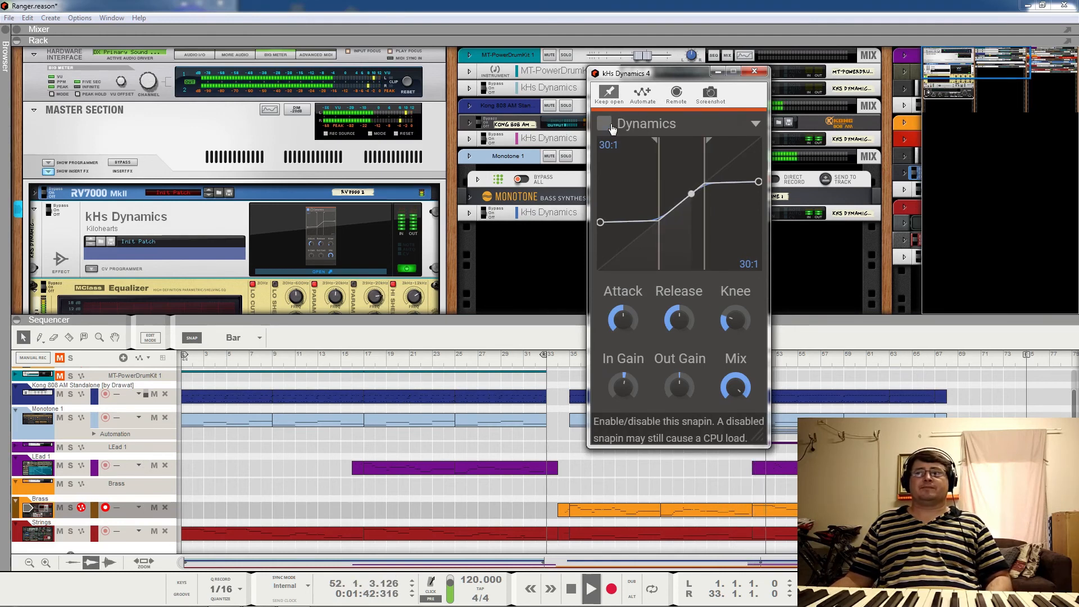
pyautogui.click(609, 126)
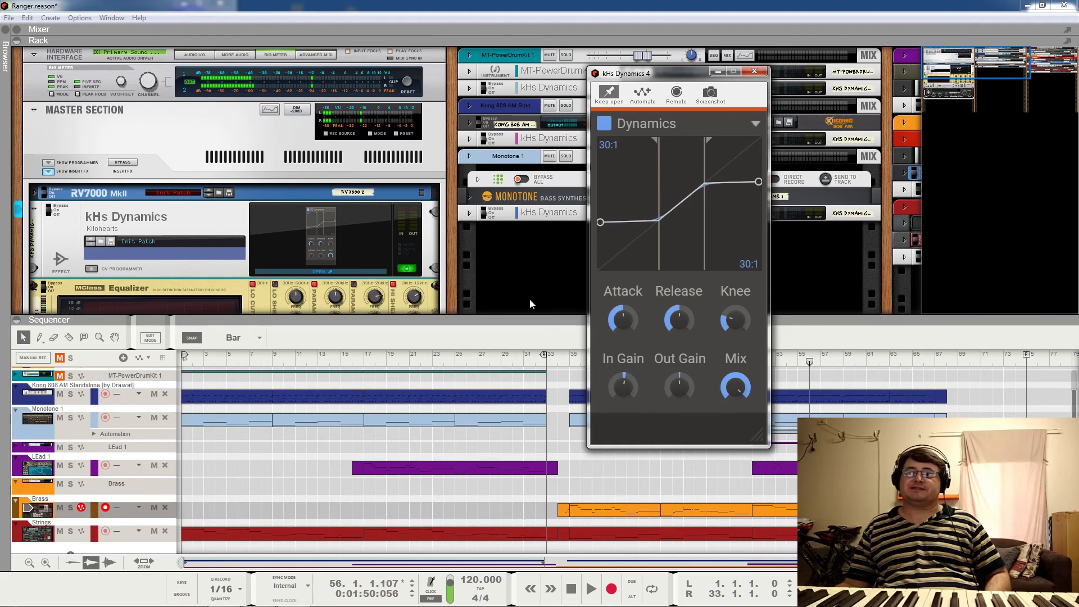
# Play the transition from bar 31 to about bar 35 twice with the master Dynamics on
pyautogui.click(523, 360)
pyautogui.press('space')
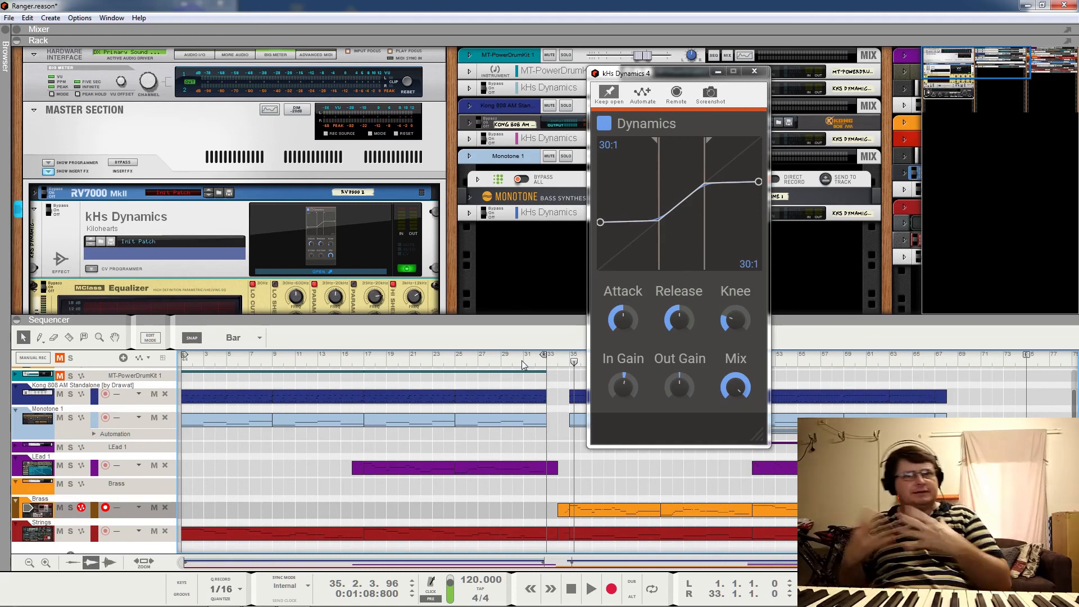
pyautogui.click(523, 364)
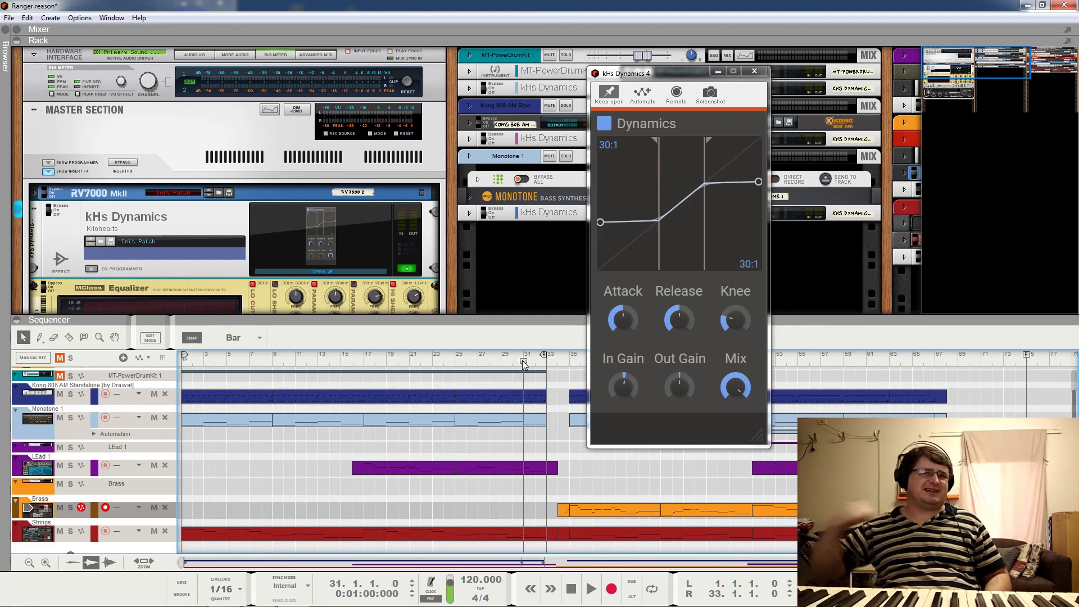
pyautogui.press('space')
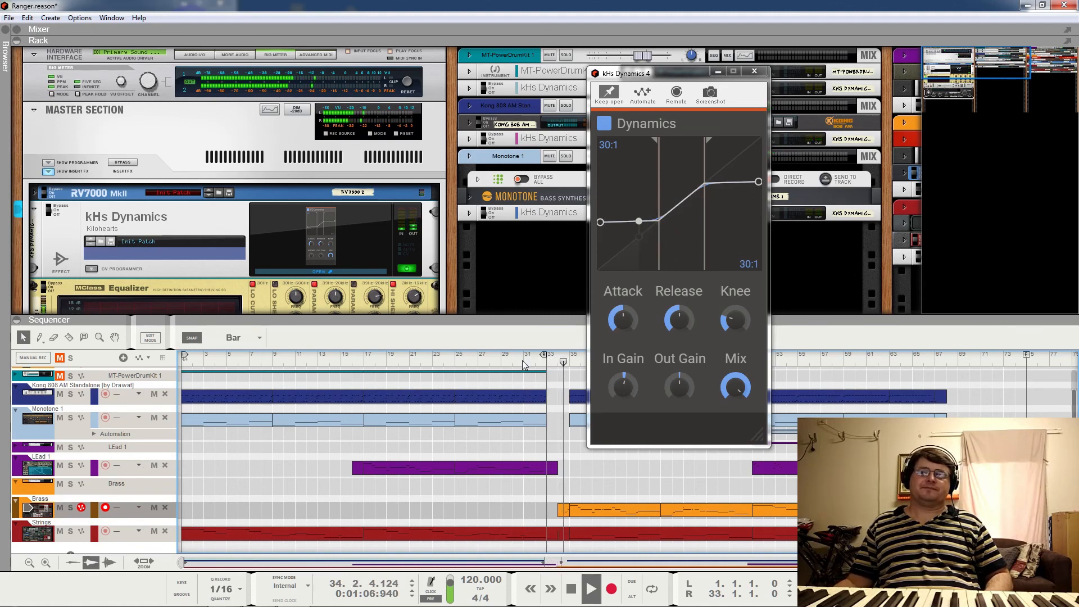
pyautogui.press('space')
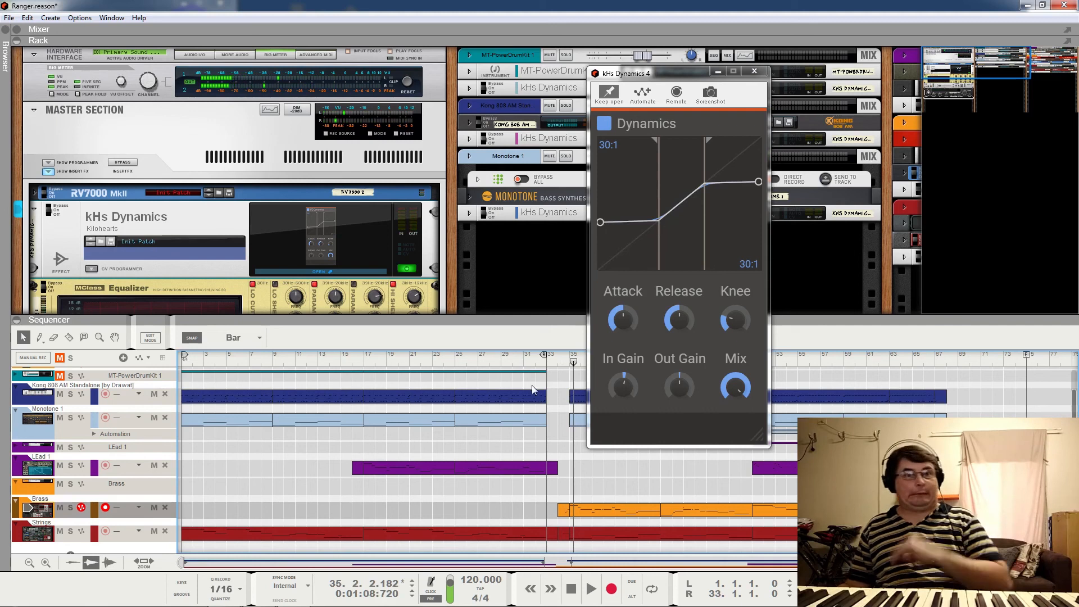
# Play the song's ending from bar 65 to about bar 73, stop playback and close the master Dynamics window
pyautogui.click(915, 360)
pyautogui.press('space')
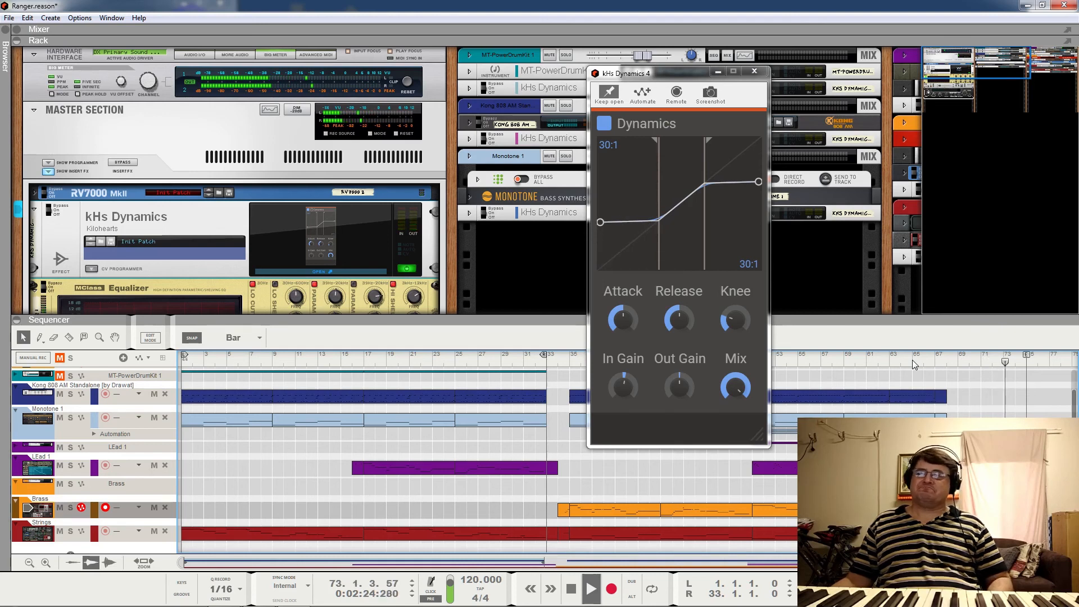
pyautogui.press('space')
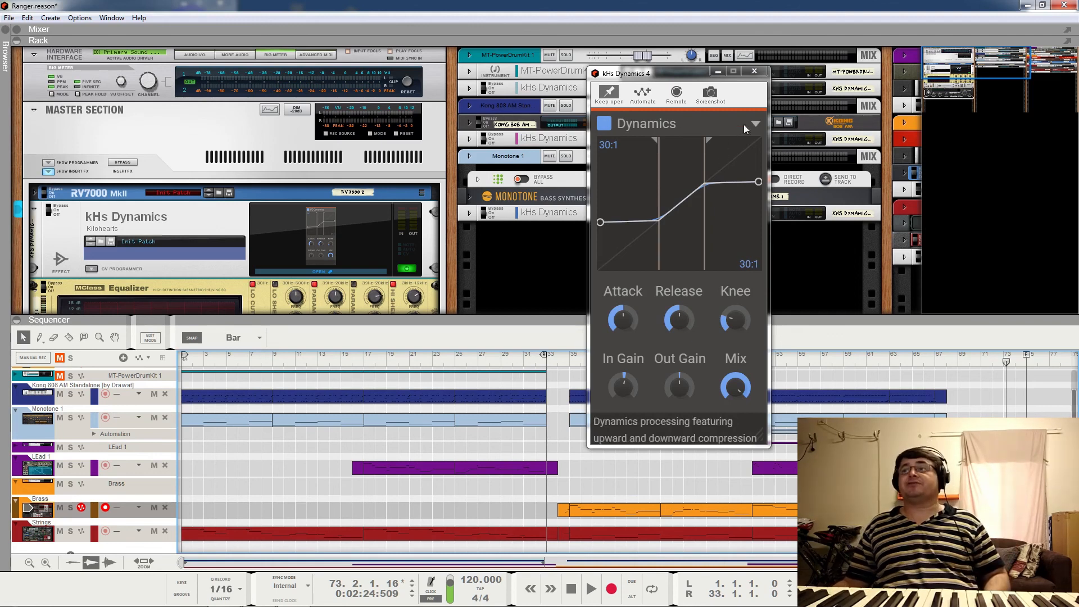
pyautogui.click(755, 71)
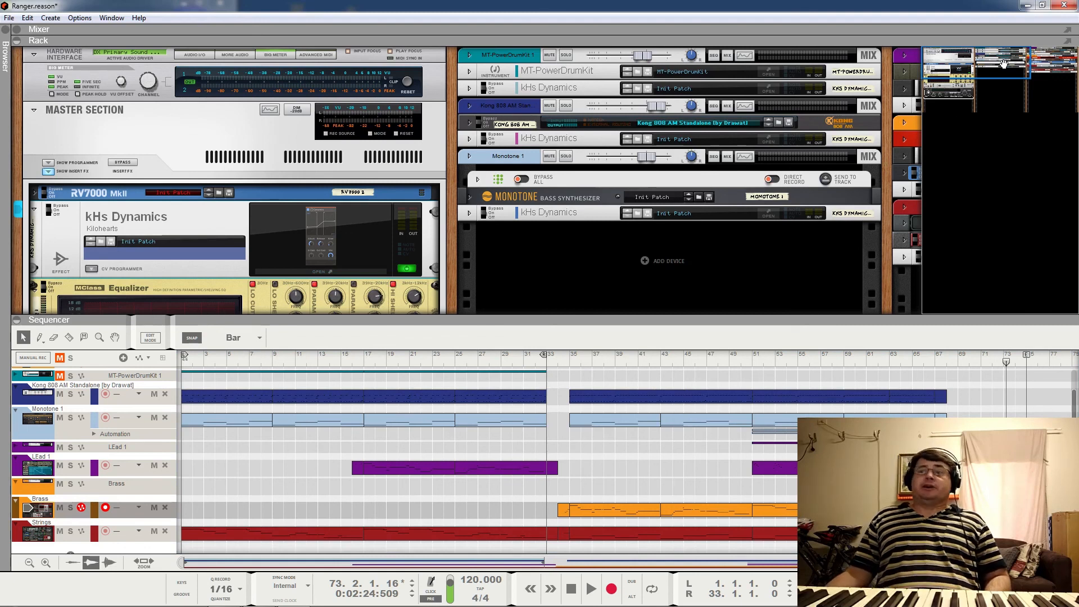
pyautogui.moveTo(1004, 63)
pyautogui.mouseDown()
pyautogui.moveTo(1075, 67)
pyautogui.moveTo(1028, 97)
pyautogui.moveTo(1002, 62)
pyautogui.mouseUp()
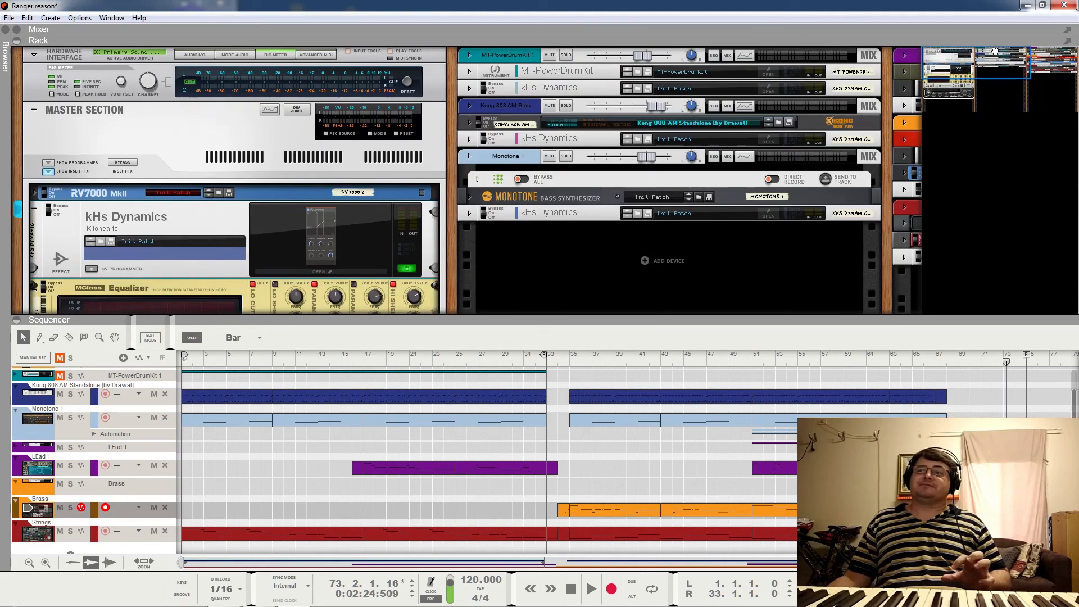